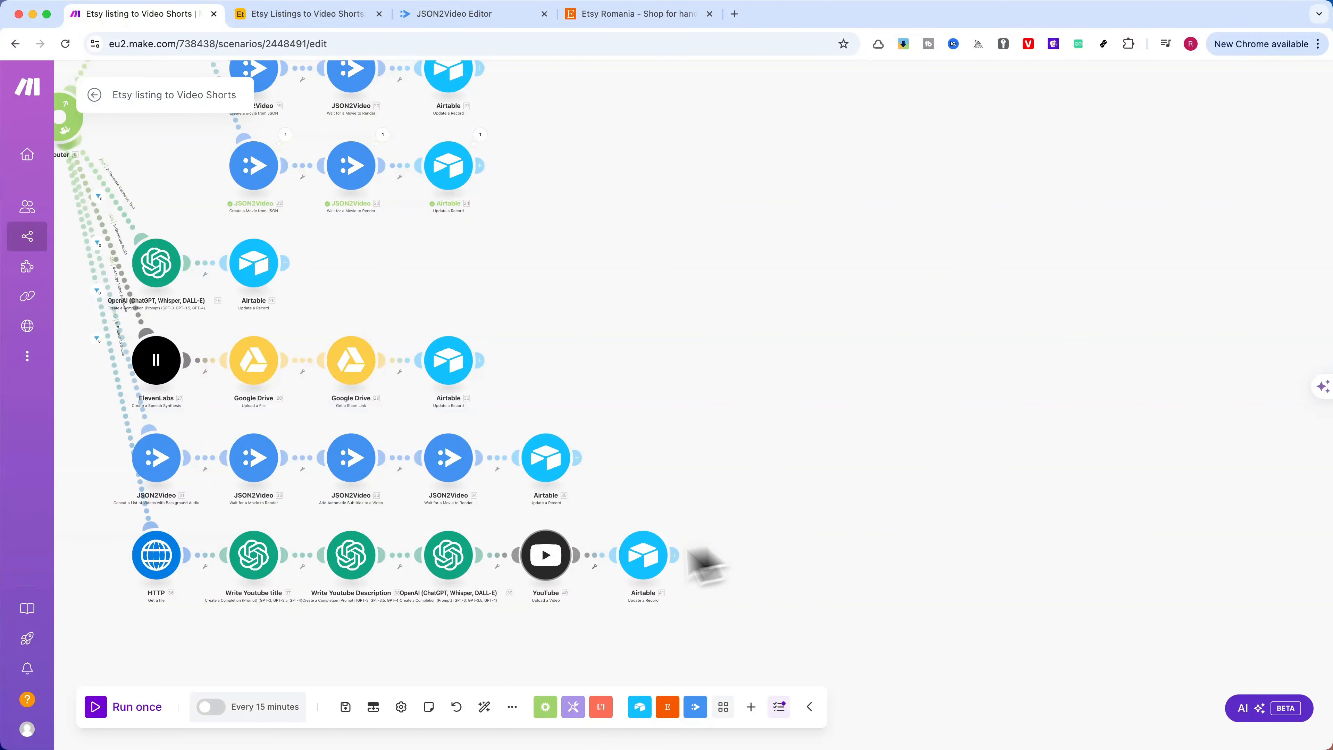
Look over the whole Make scenario and bring up the Etsy Listings and Videos table in Airtable
scroll(782, 485, down, 5)
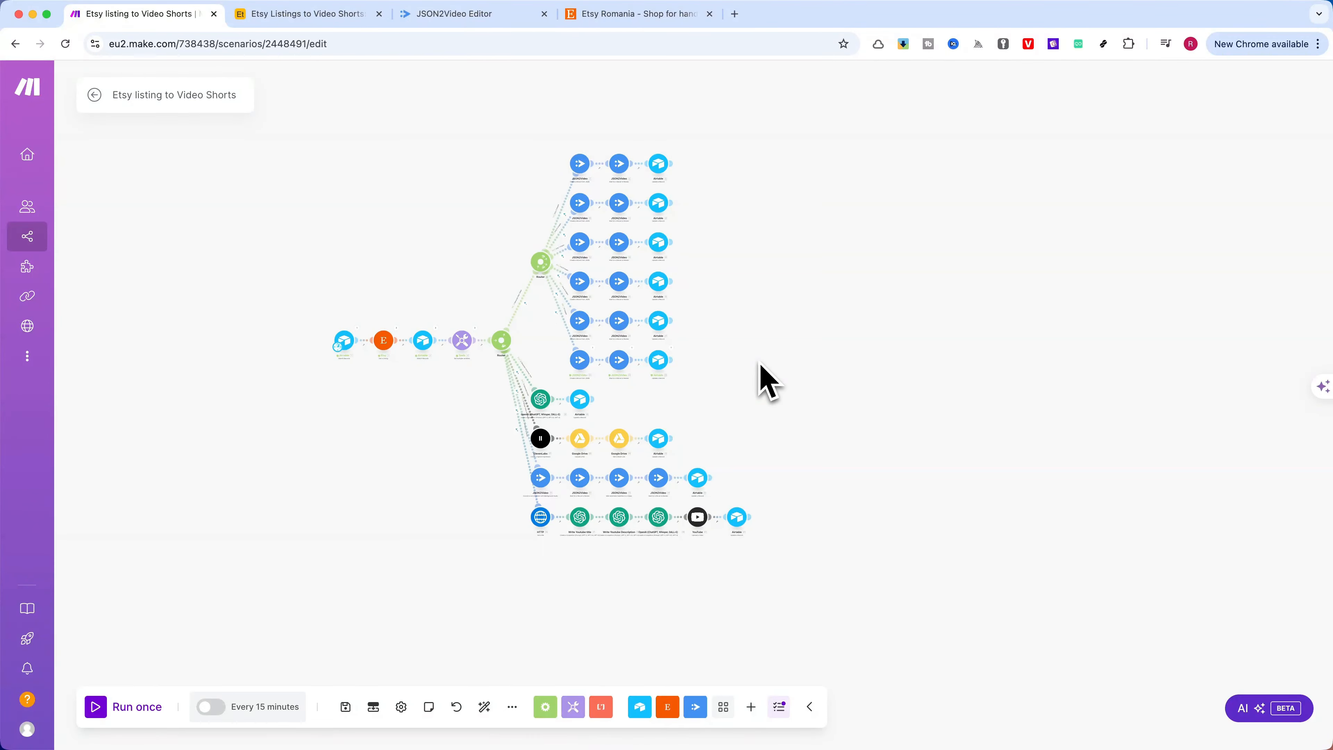
scroll(761, 381, up, 4)
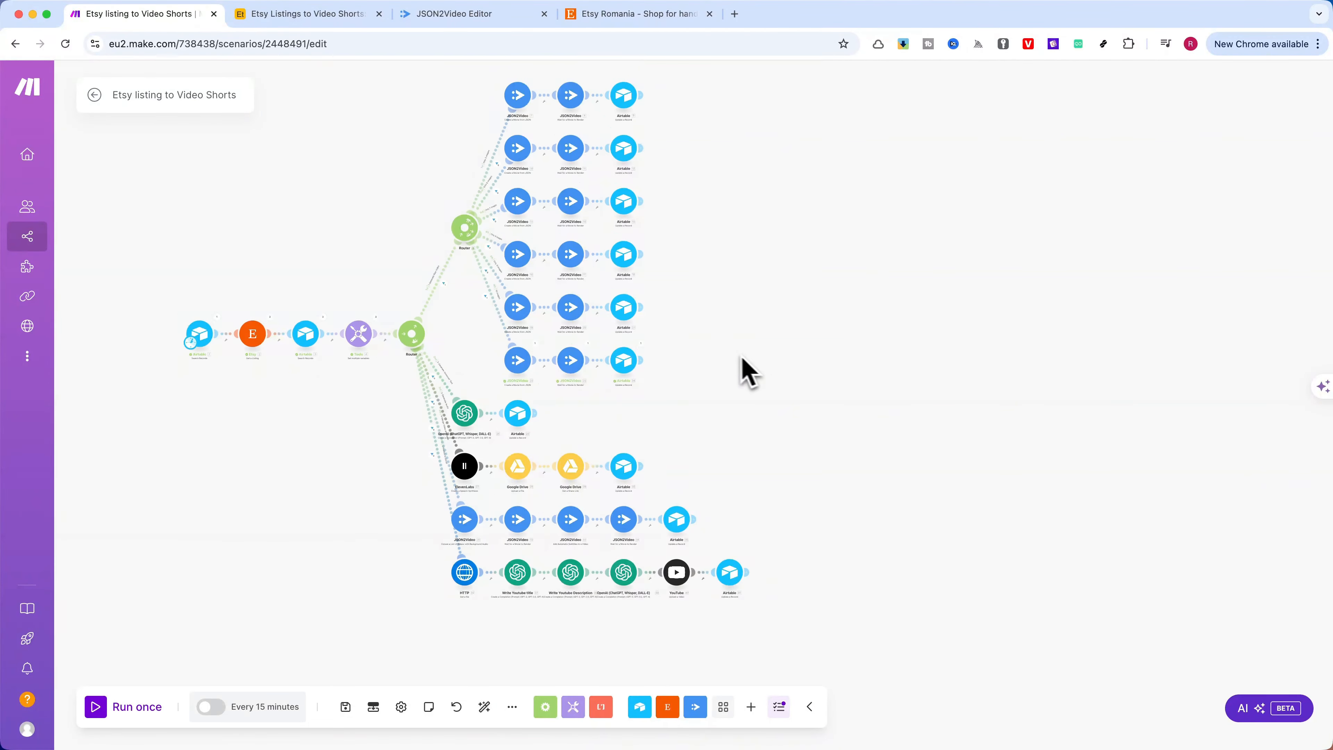
drag(741, 357, 780, 390)
scroll(784, 405, up, 2)
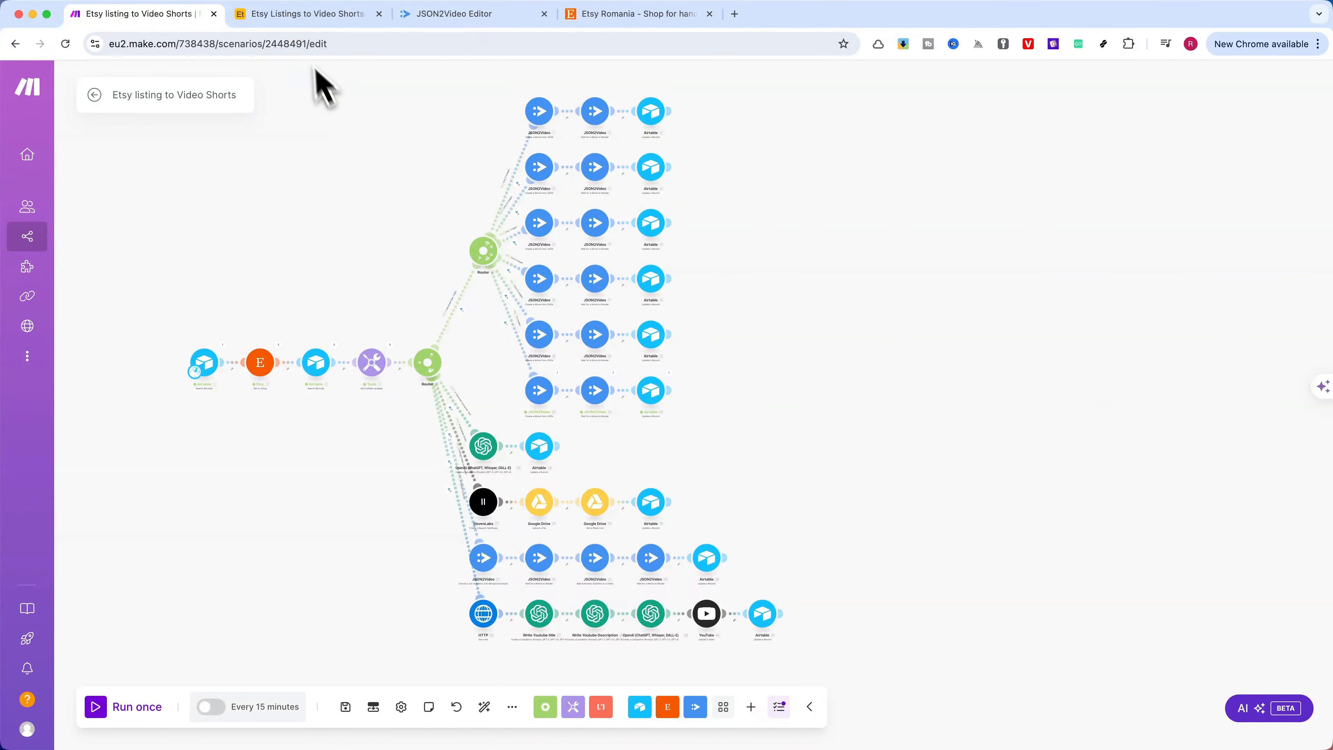
click(328, 16)
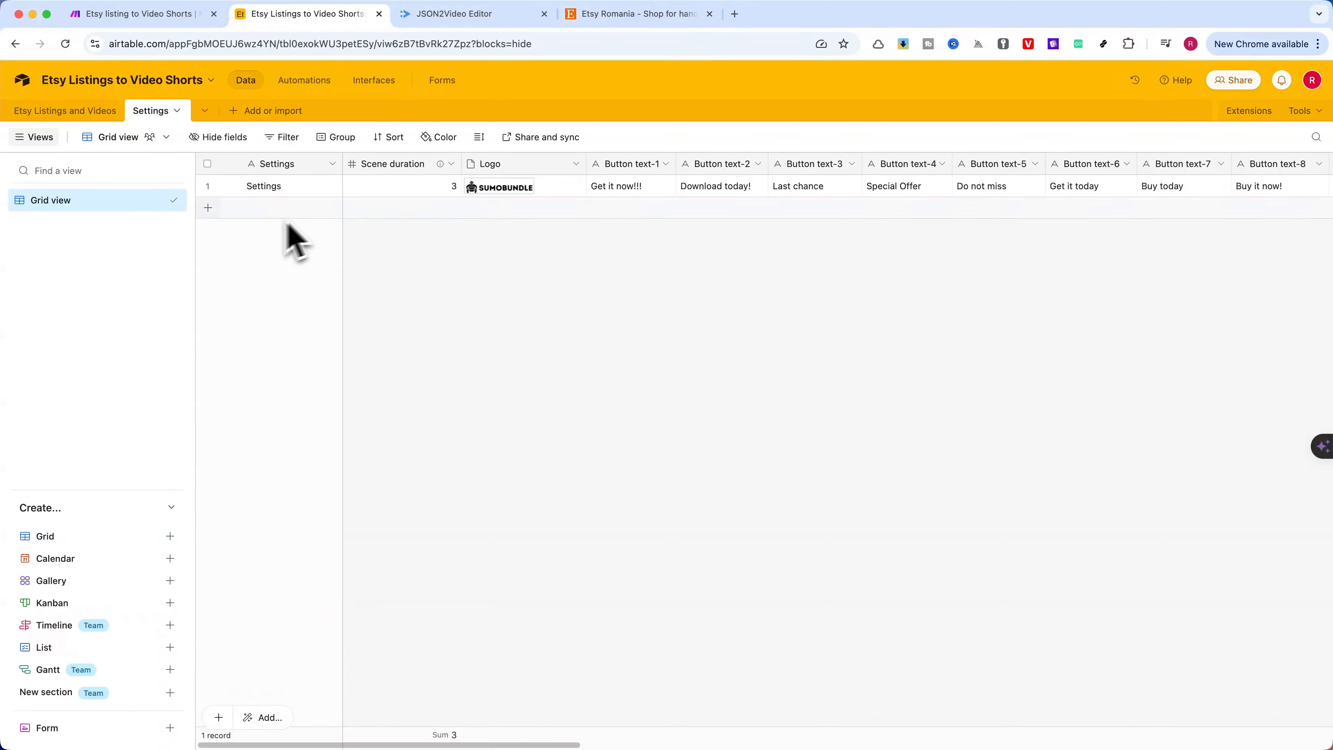
click(65, 110)
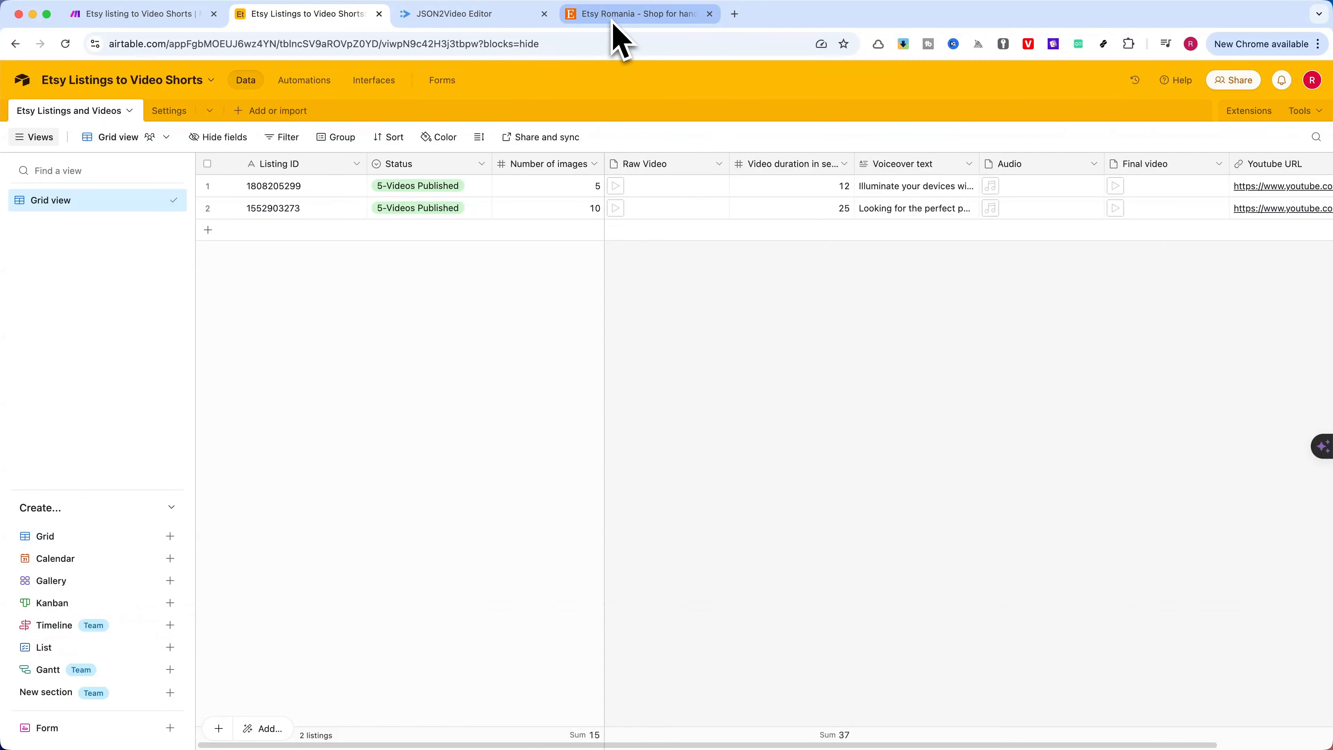
Switch back to Make and examine the upper router with its JSON2Video rendering branches
click(149, 15)
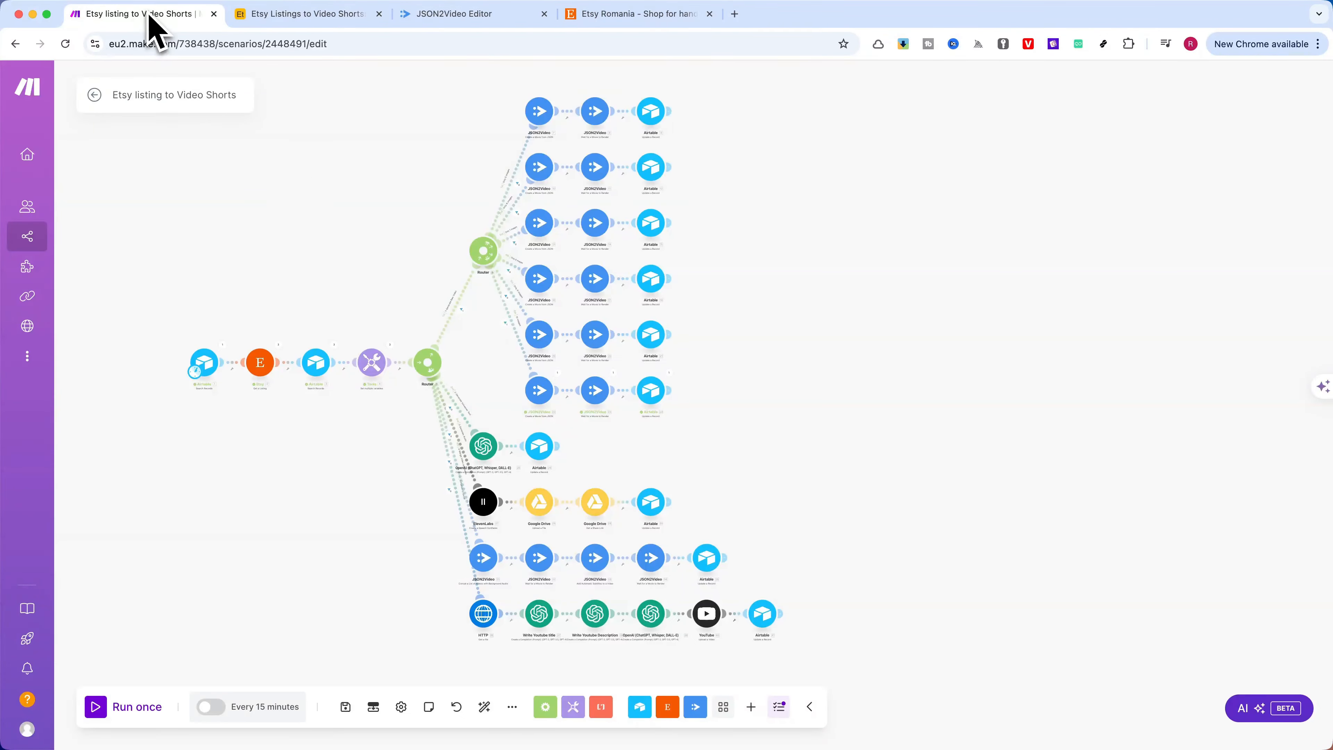
scroll(405, 246, up, 5)
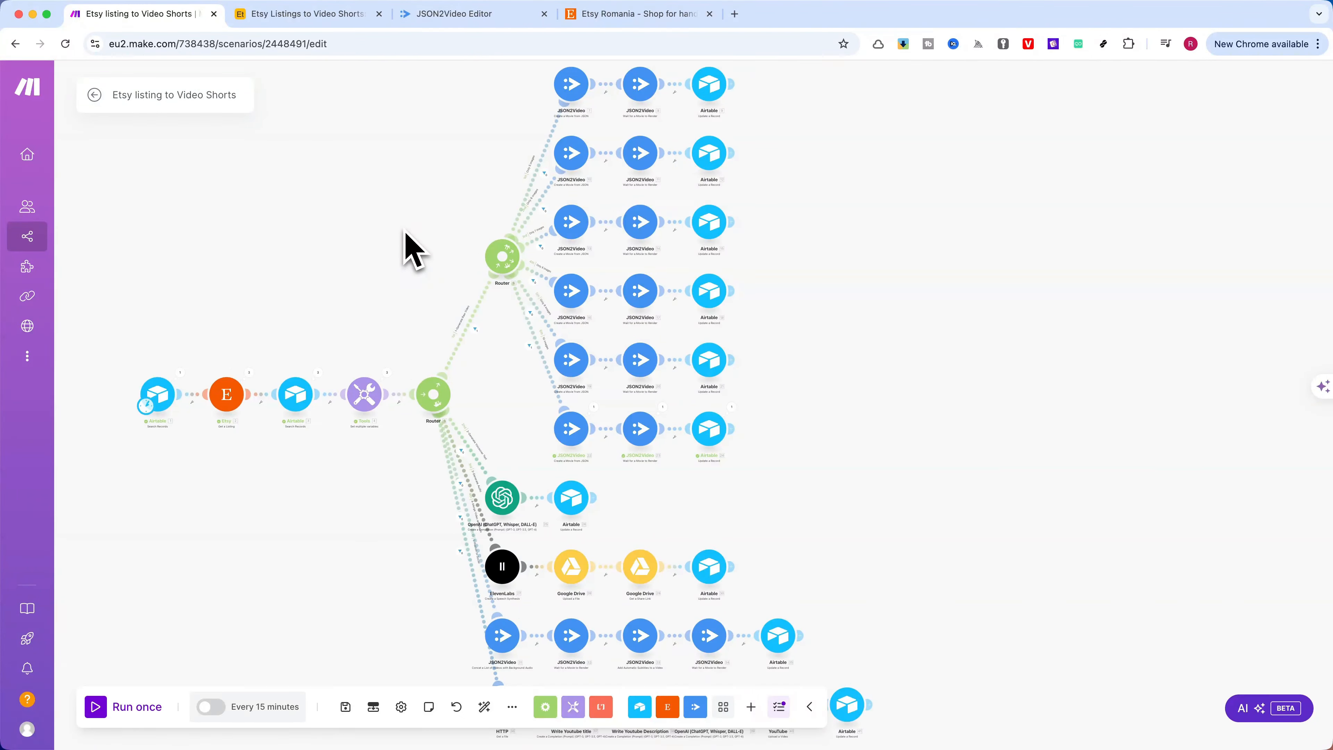
drag(397, 247, 424, 226)
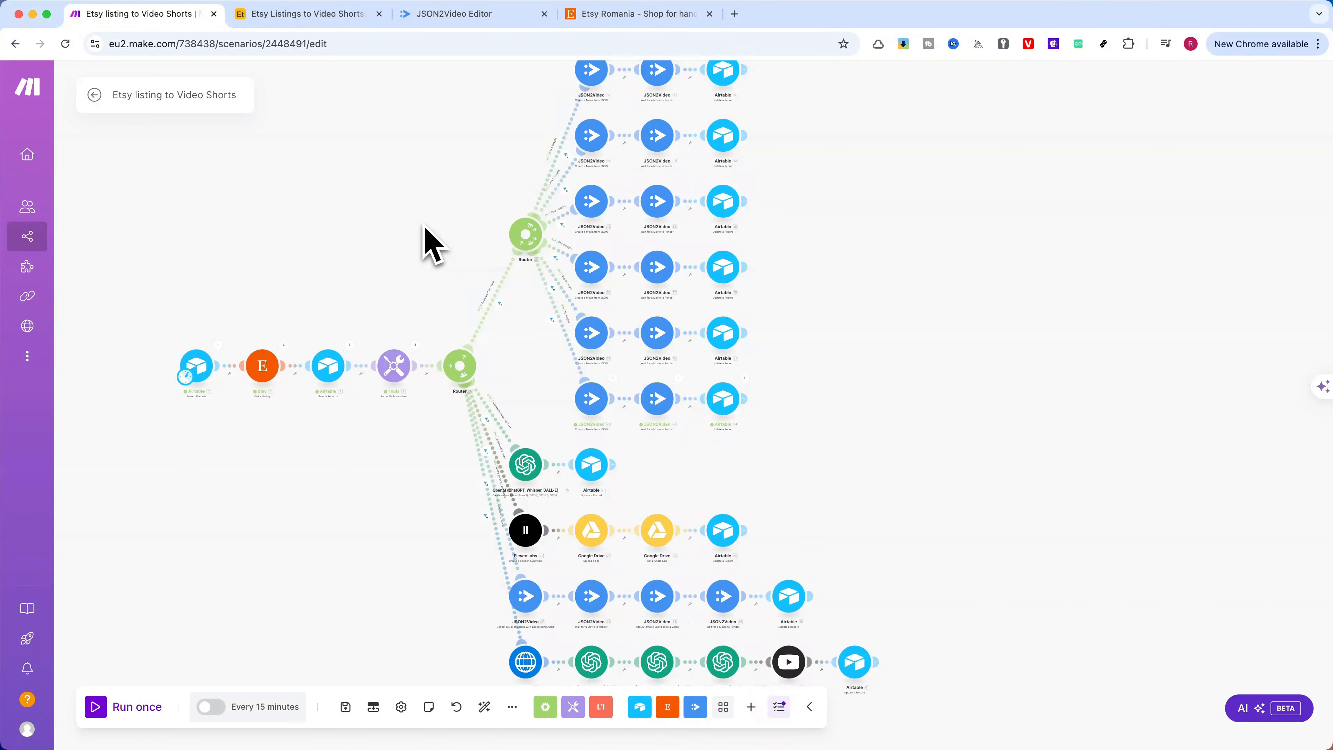
scroll(424, 226, down, 1)
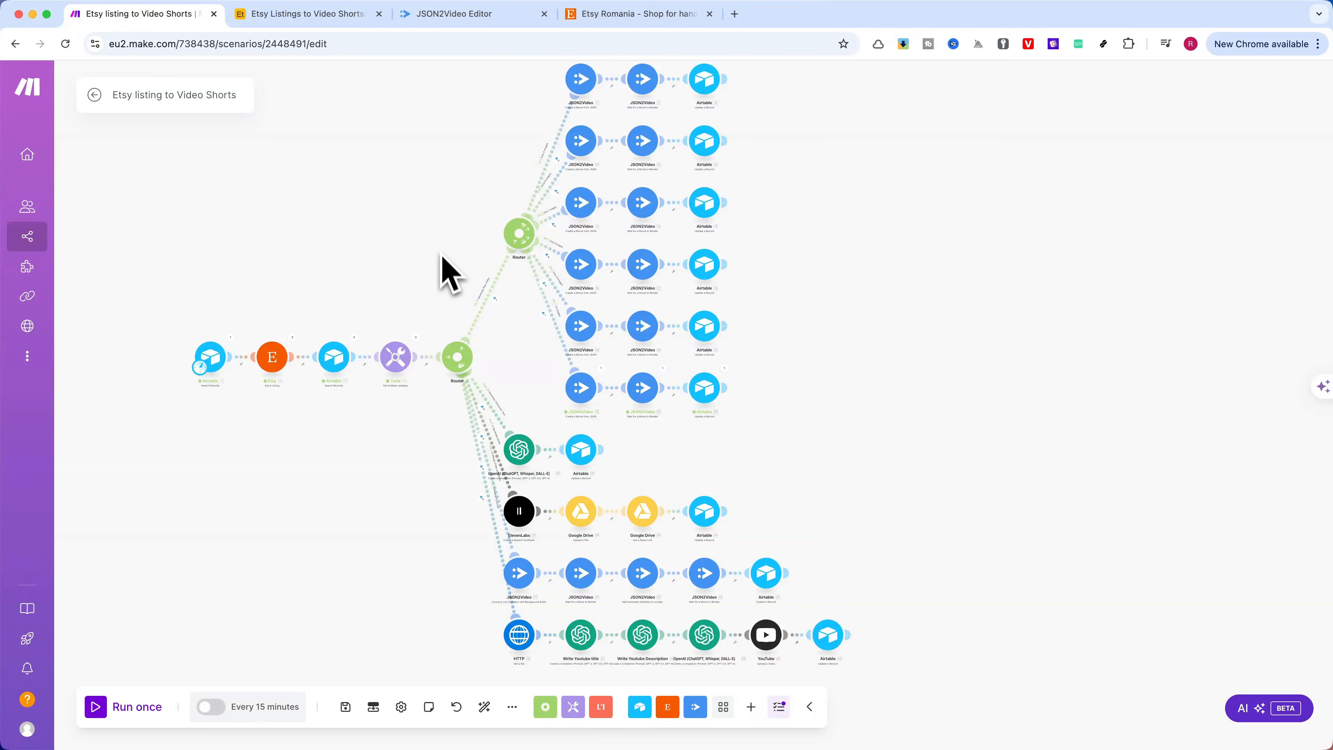
scroll(435, 259, up, 4)
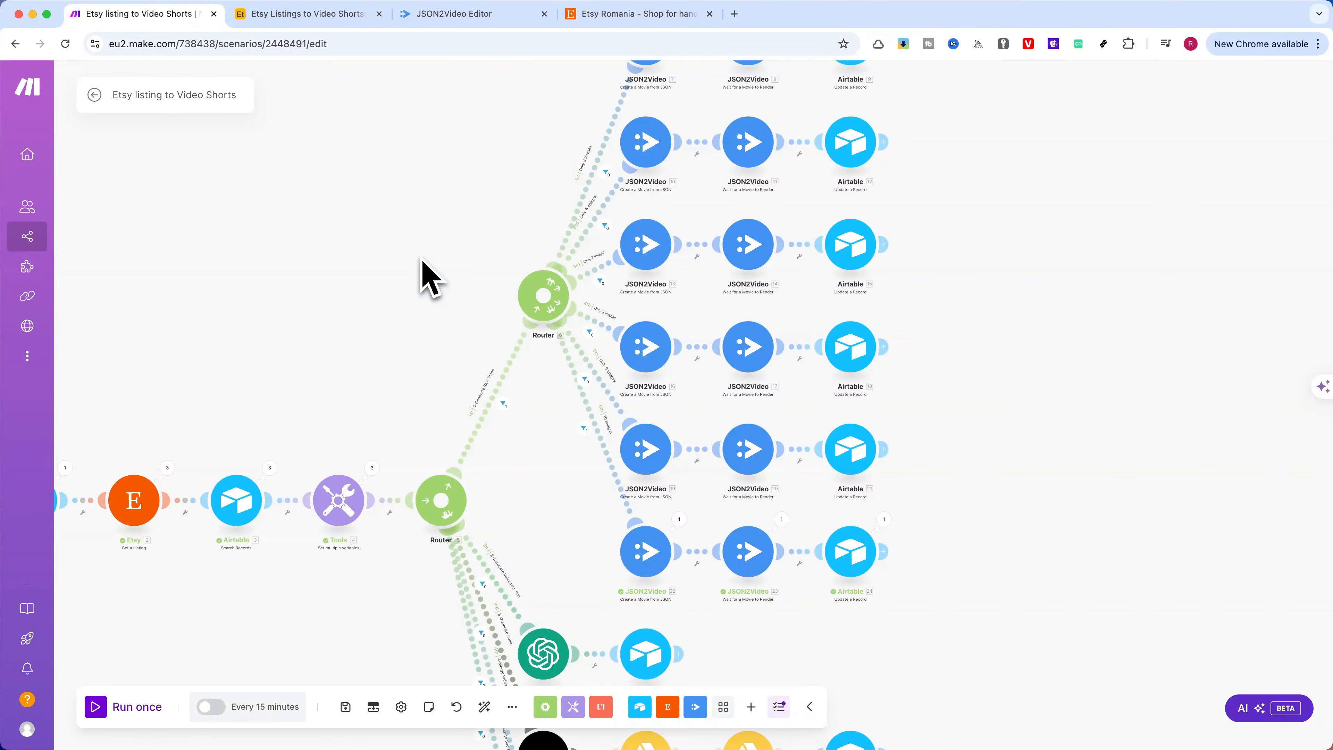
scroll(424, 265, down, 3)
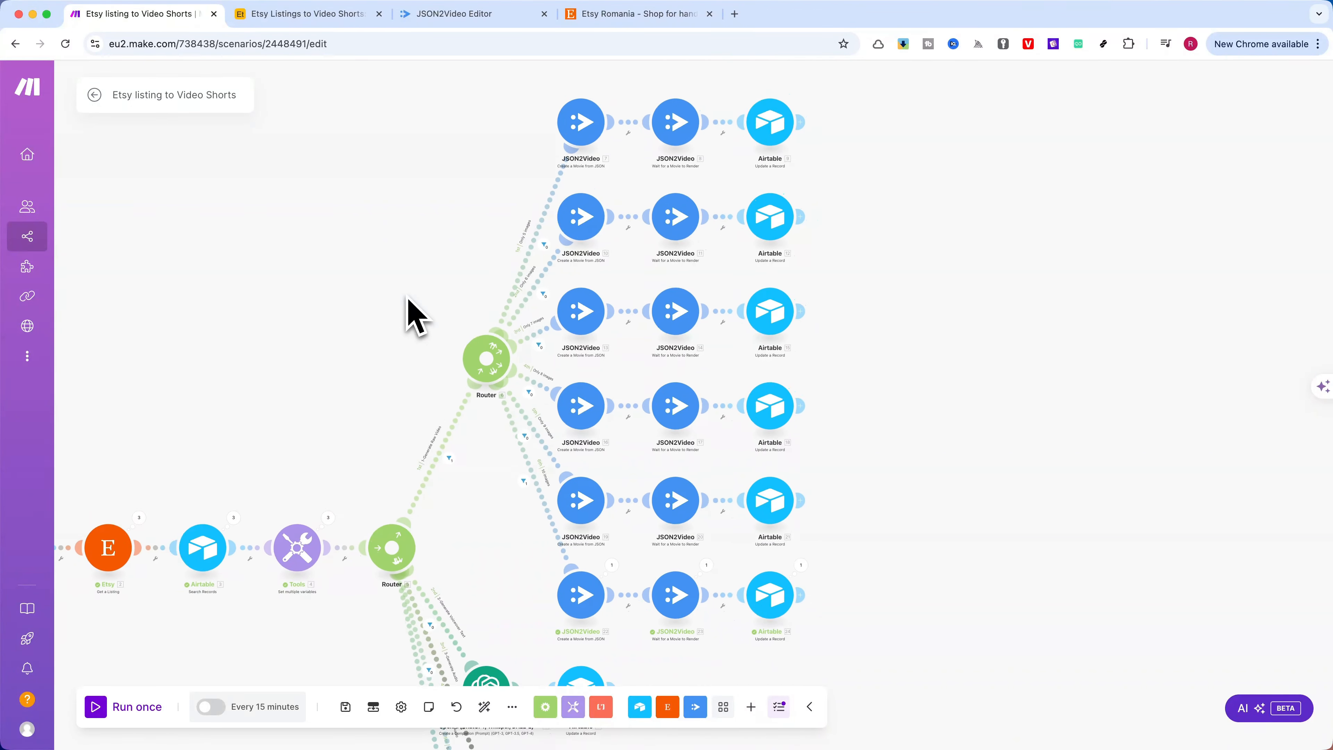
scroll(409, 304, down, 2)
Glance at the Airtable listings table, then examine the scenario's OpenAI, ElevenLabs, video merging and YouTube branches in Make
click(296, 15)
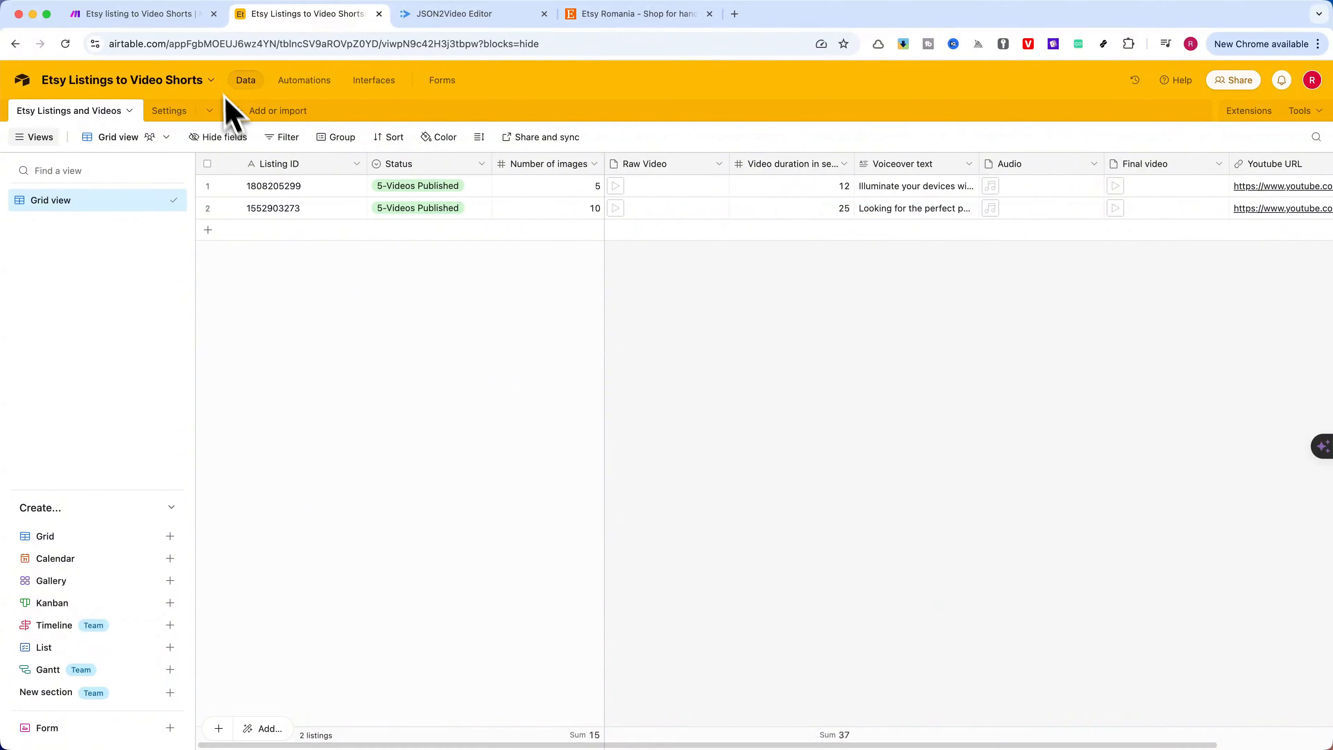
click(141, 23)
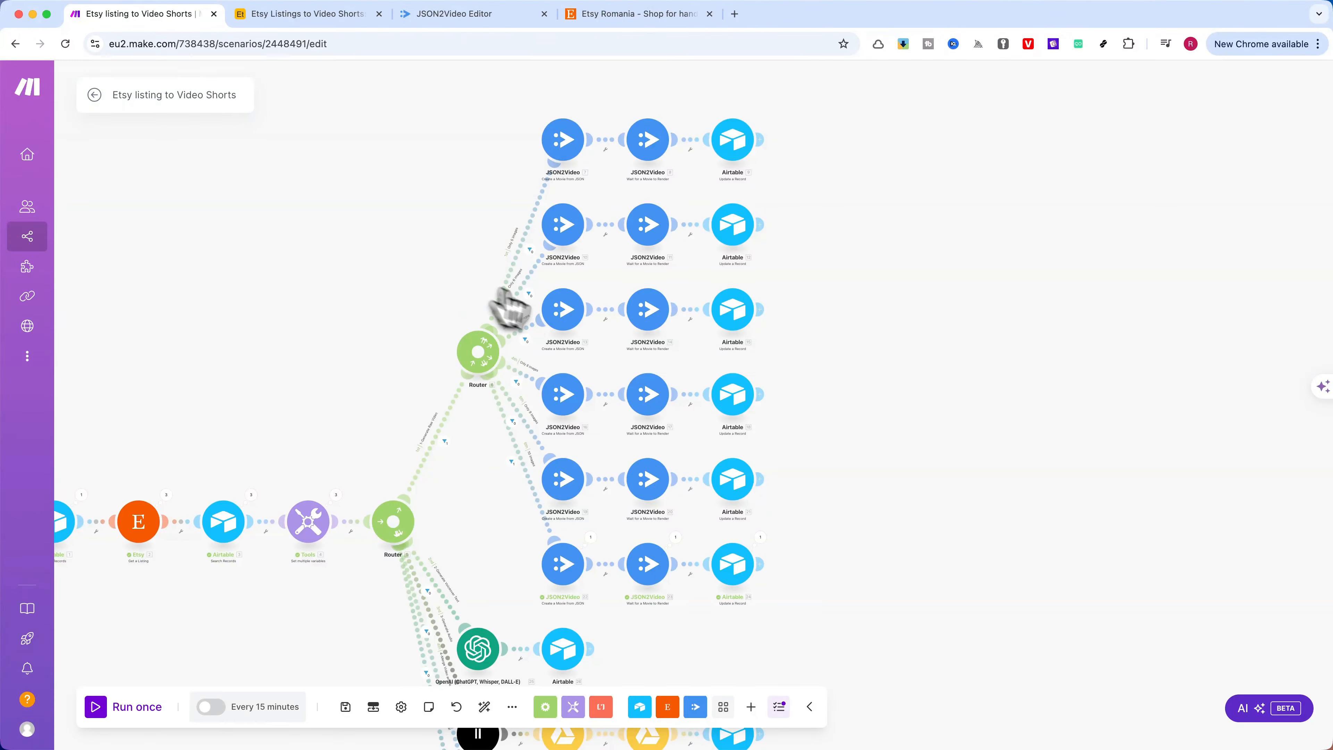
scroll(509, 306, down, 10)
scroll(745, 404, up, 2)
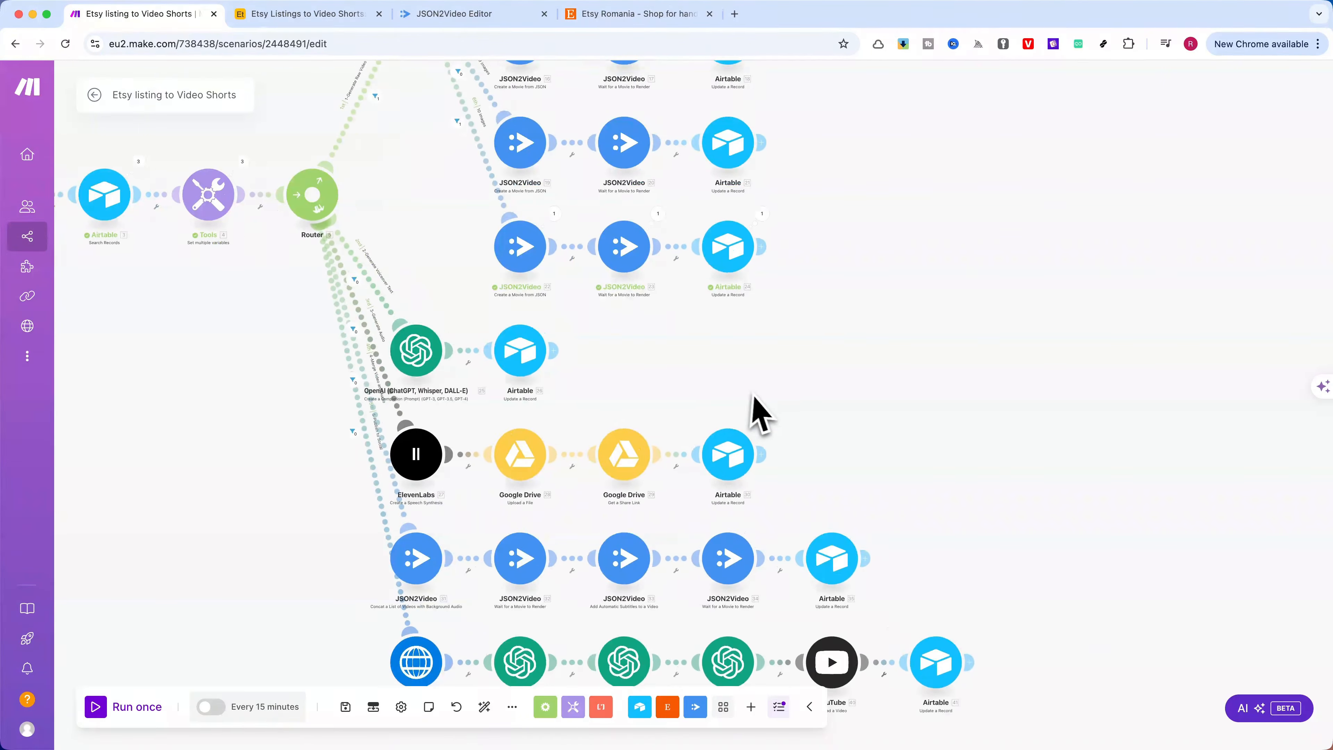
scroll(693, 396, up, 4)
scroll(766, 328, down, 5)
scroll(766, 328, right, 5)
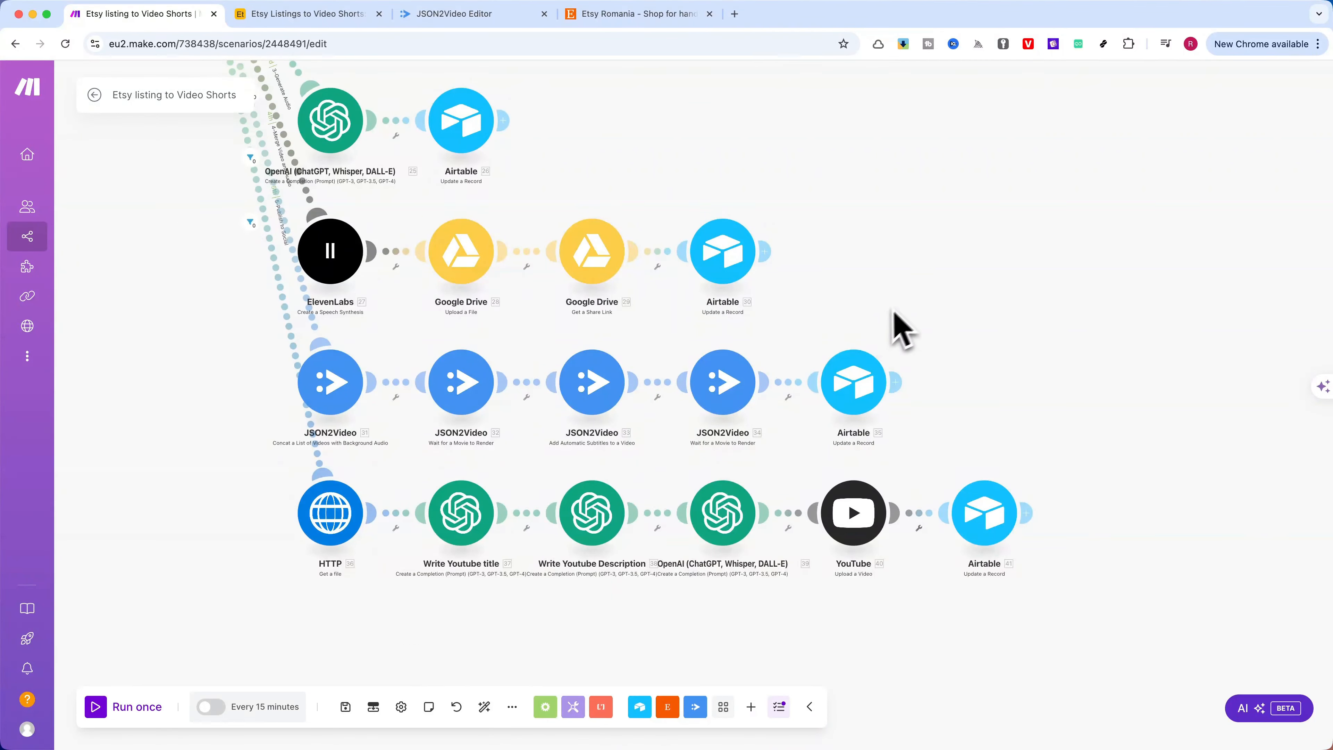
scroll(908, 315, down, 3)
scroll(901, 246, left, 3)
scroll(902, 284, down, 4)
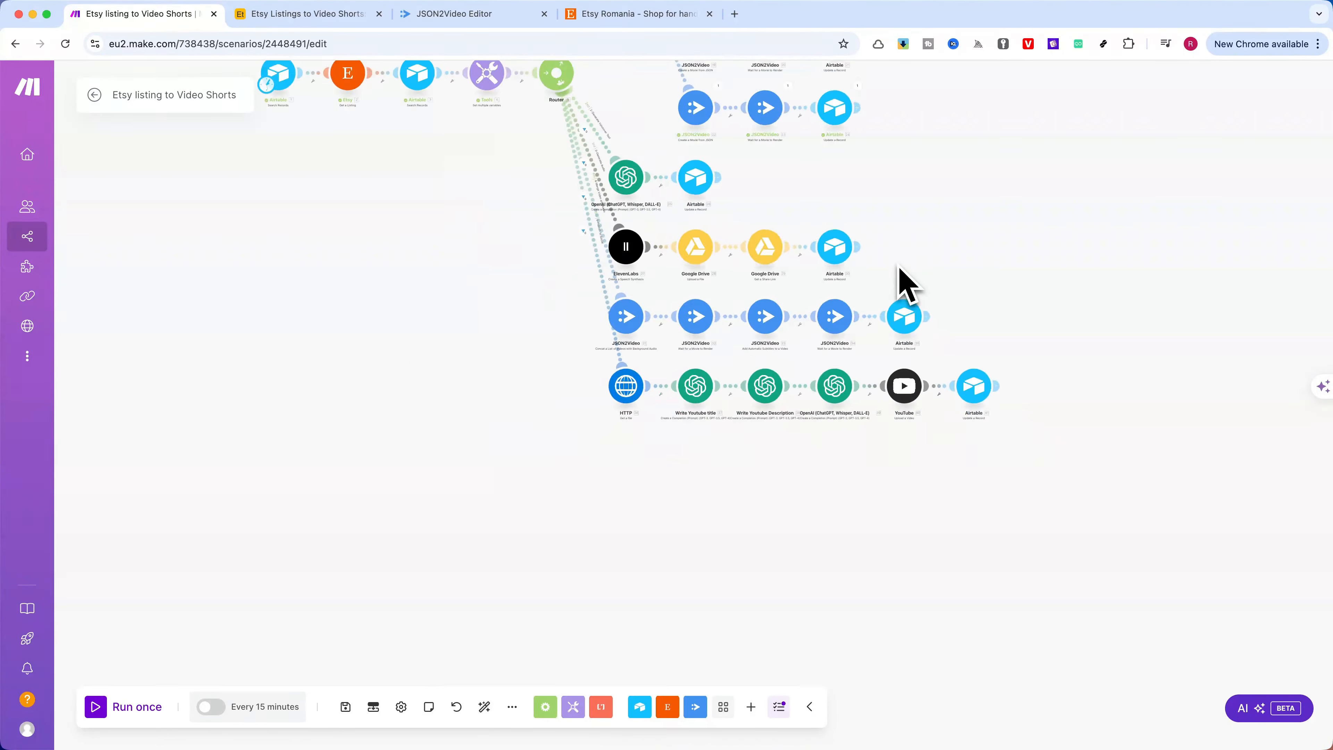
scroll(903, 283, down, 3)
scroll(768, 351, up, 5)
scroll(768, 351, right, 4)
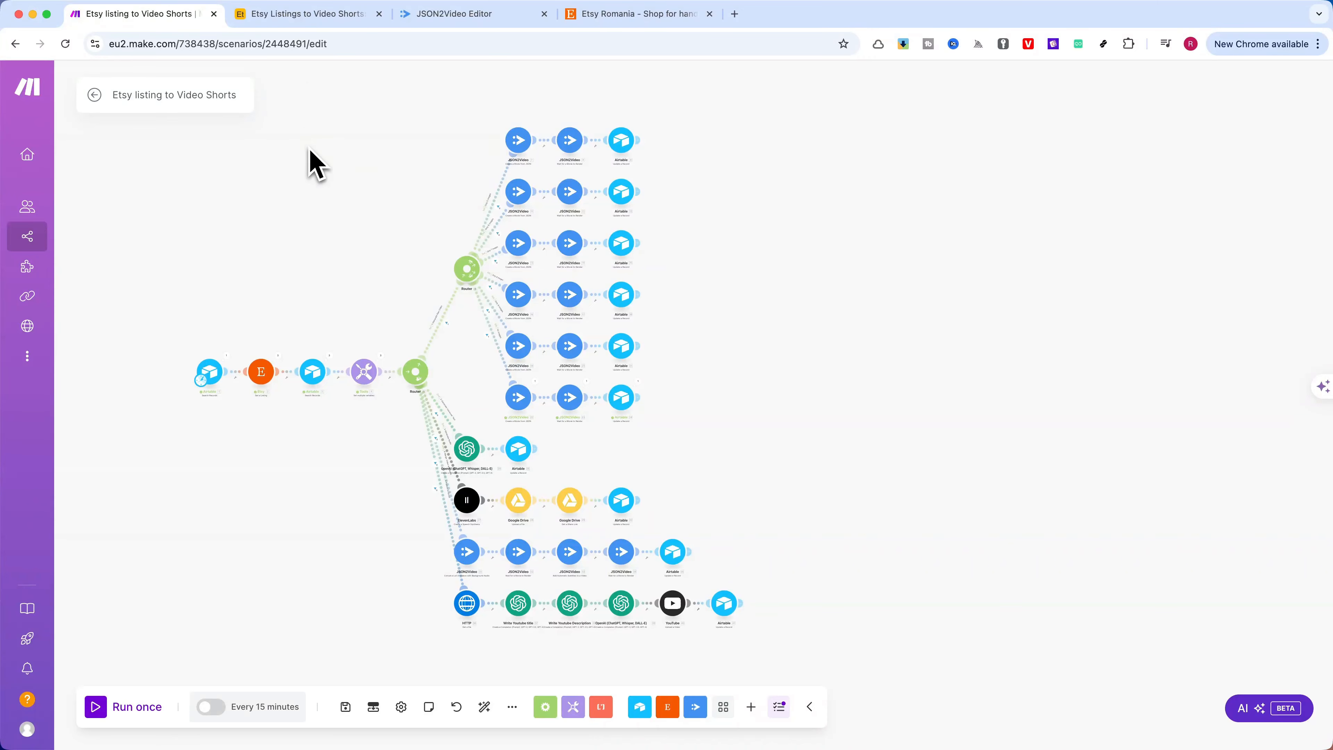
scroll(325, 161, left, 3)
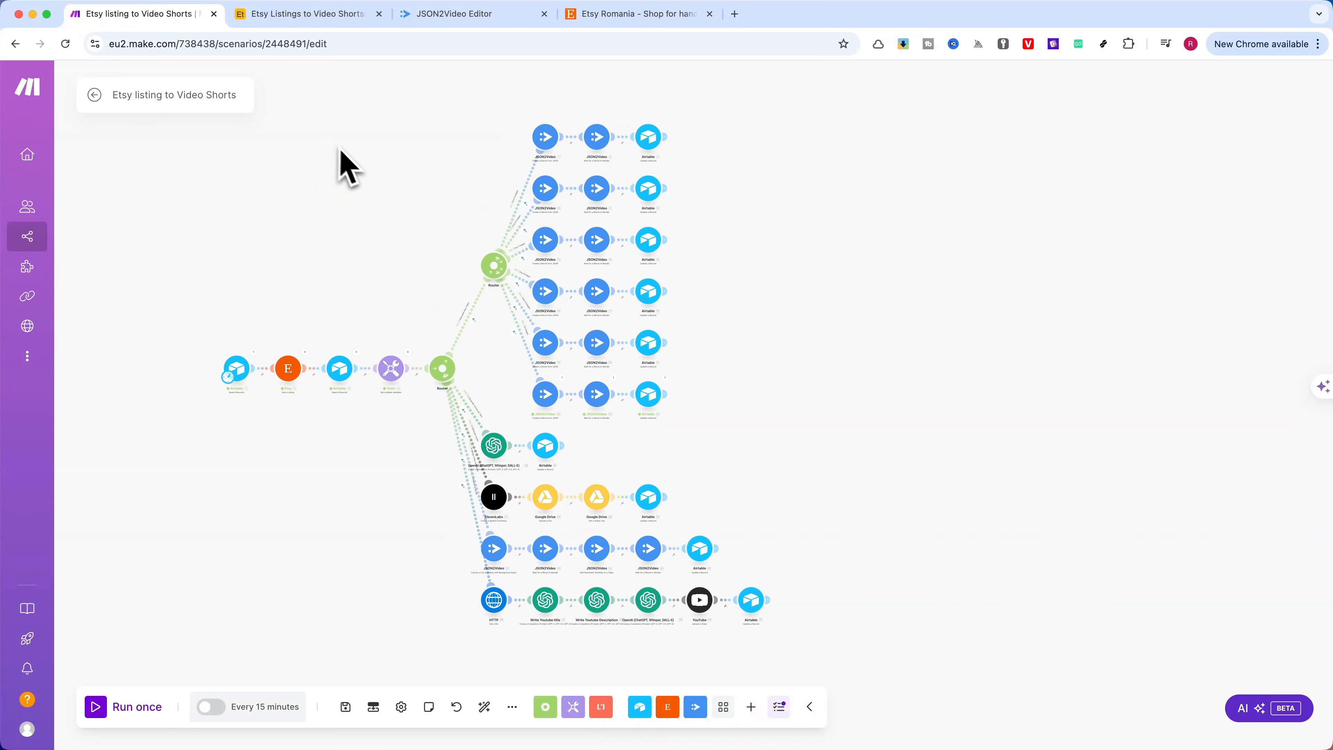
Open the Settings table in the Airtable base and inspect the record's Scene duration field
click(278, 15)
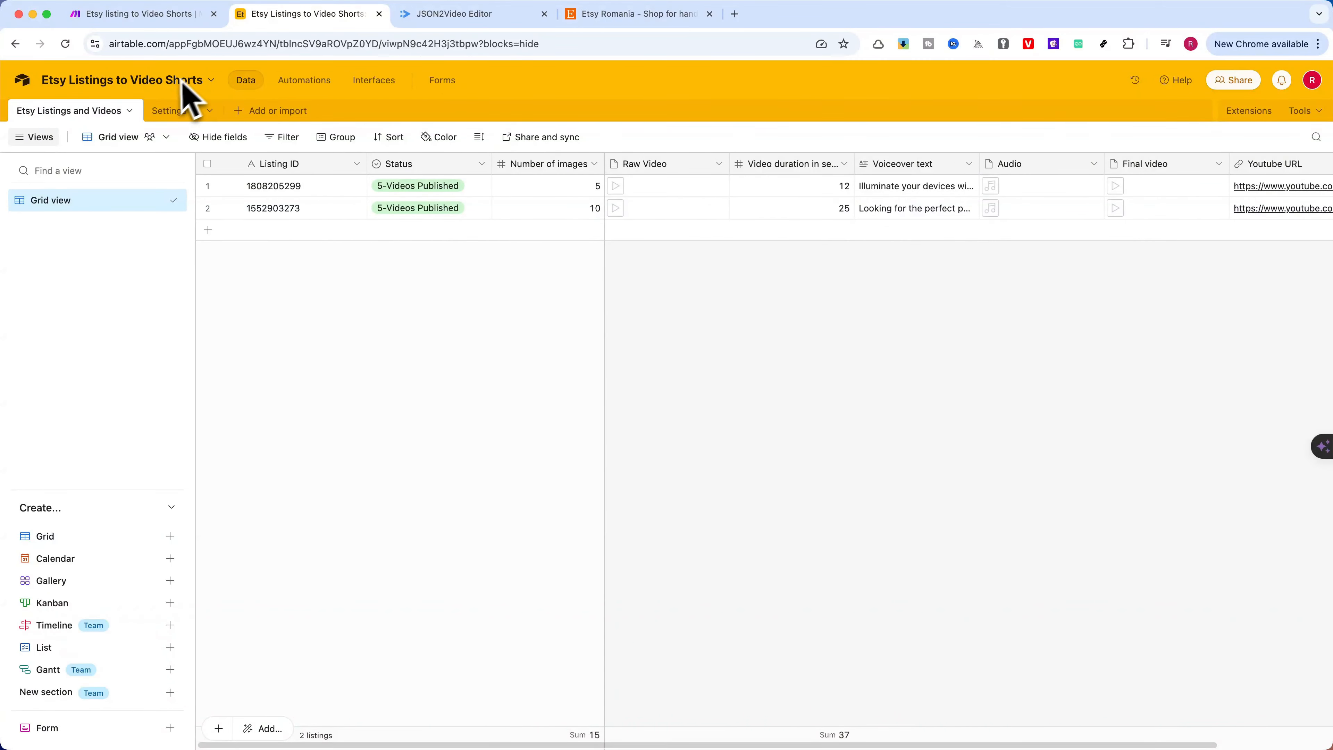
click(169, 111)
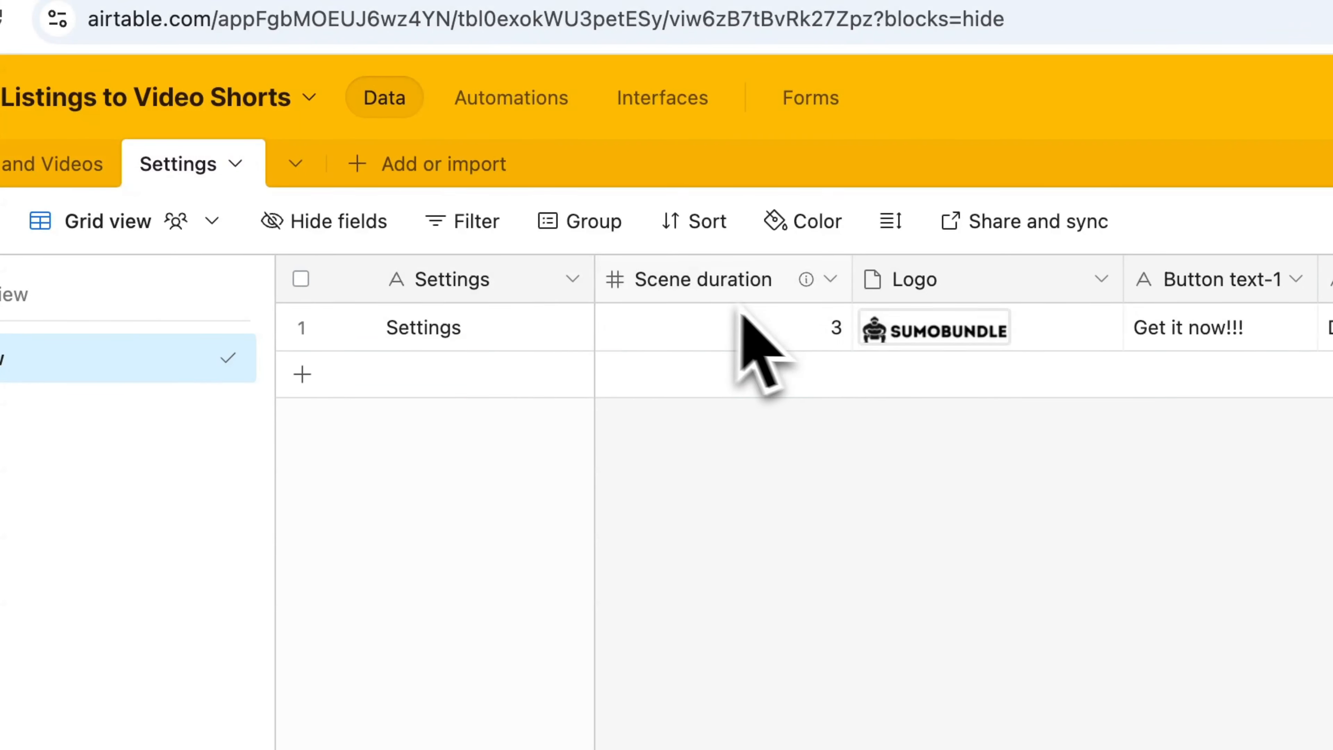
click(832, 340)
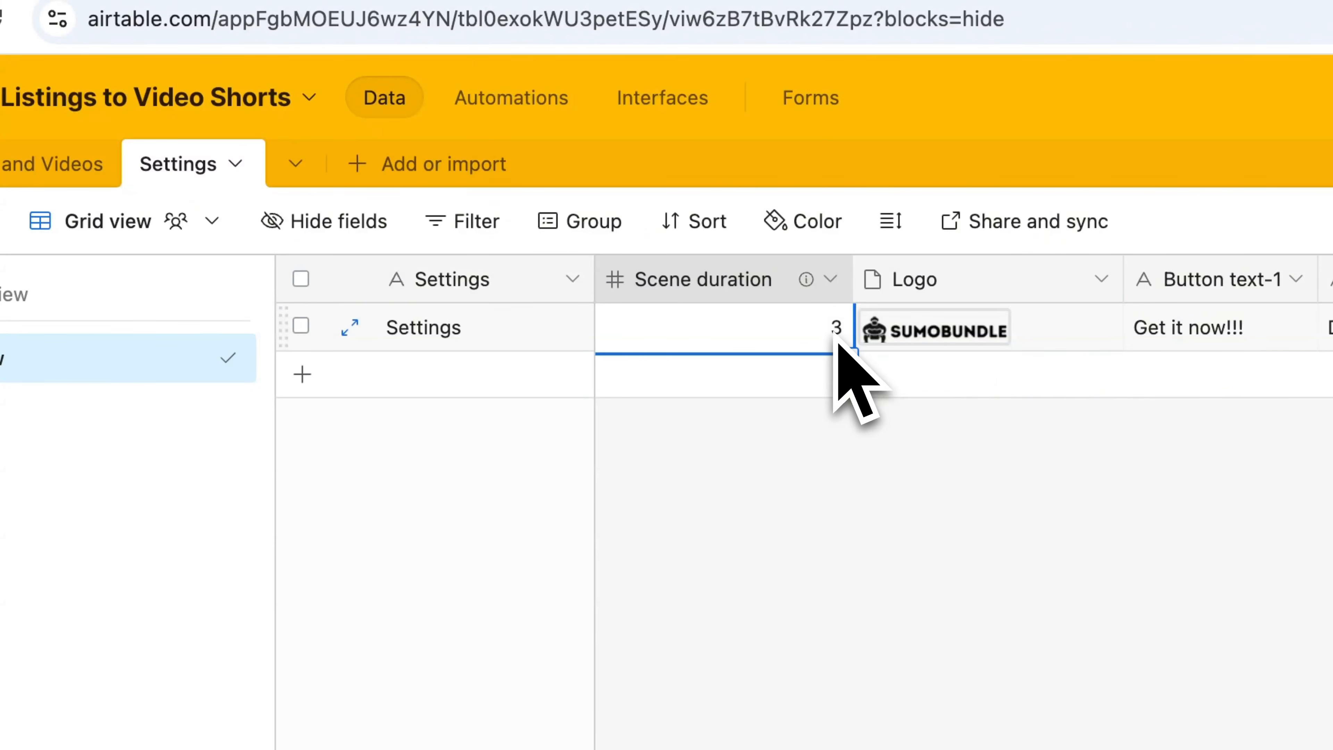
click(862, 460)
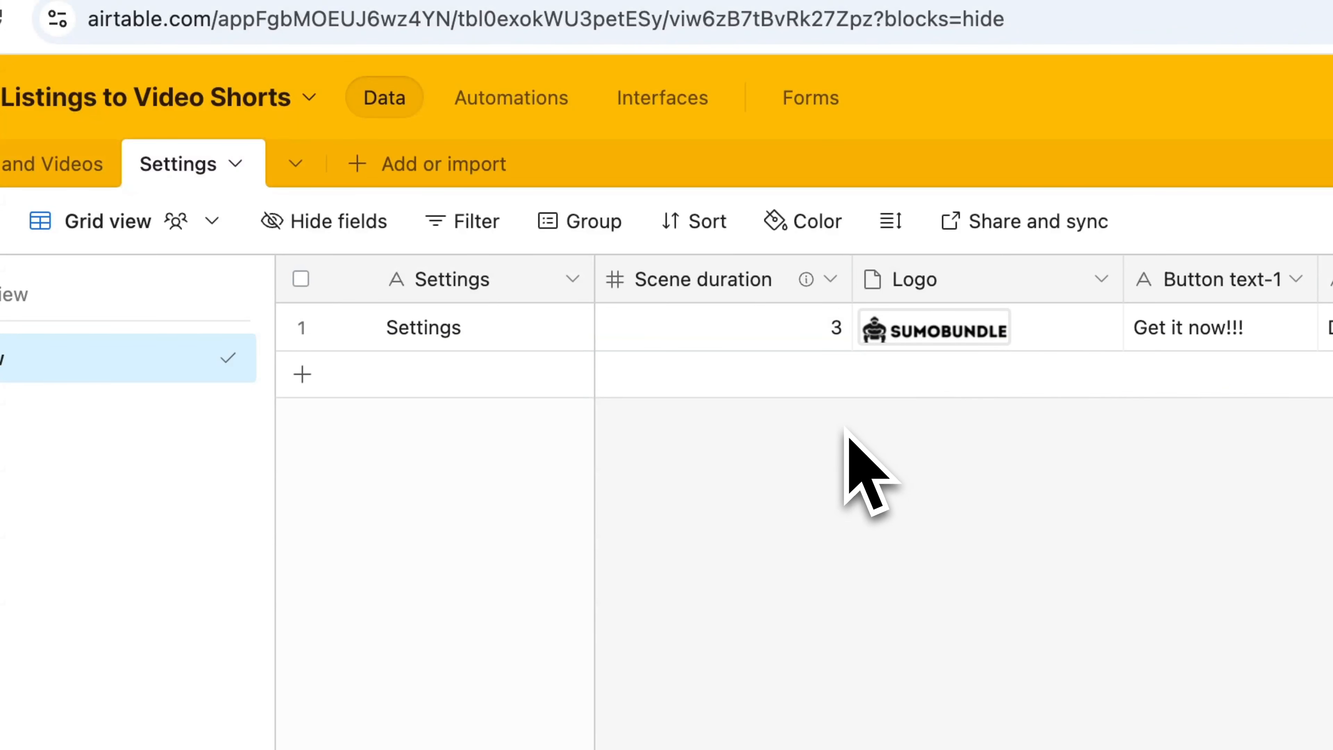
Preview the logo image attached to the Settings record and close the preview
click(925, 335)
click(929, 344)
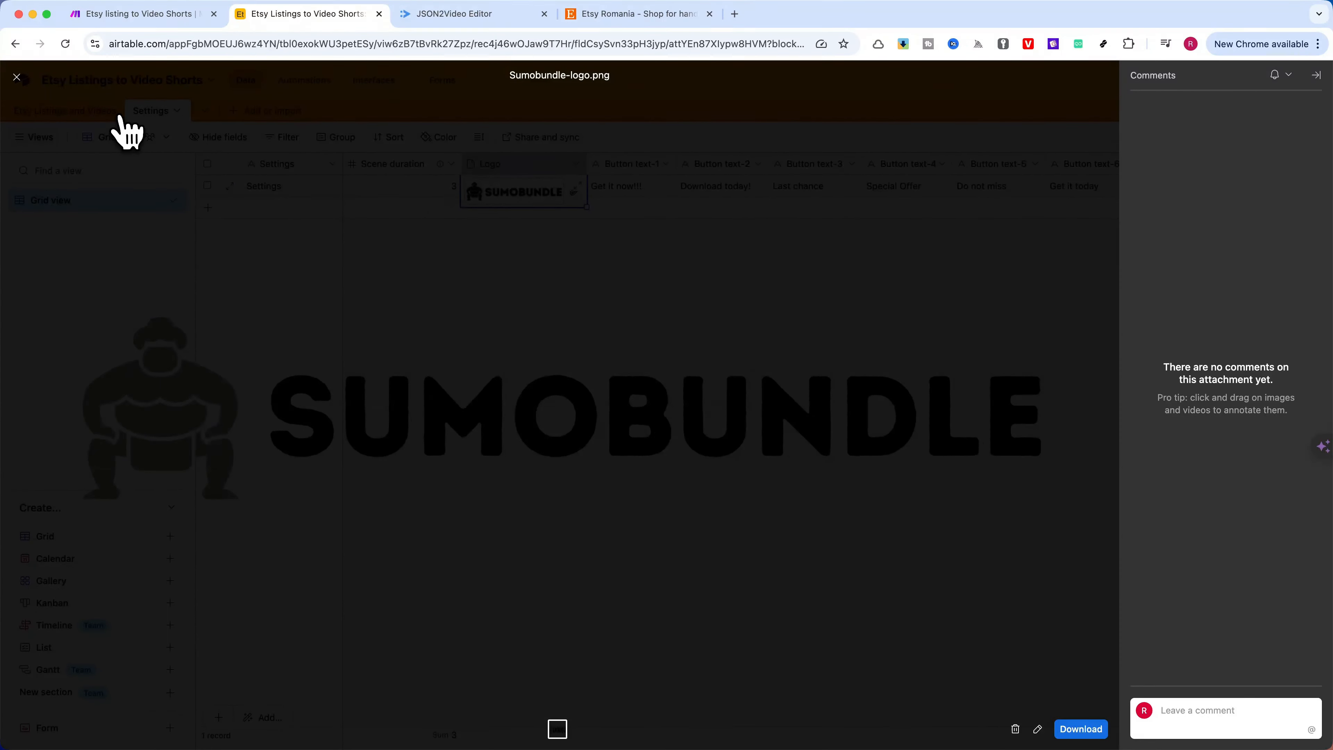
click(17, 78)
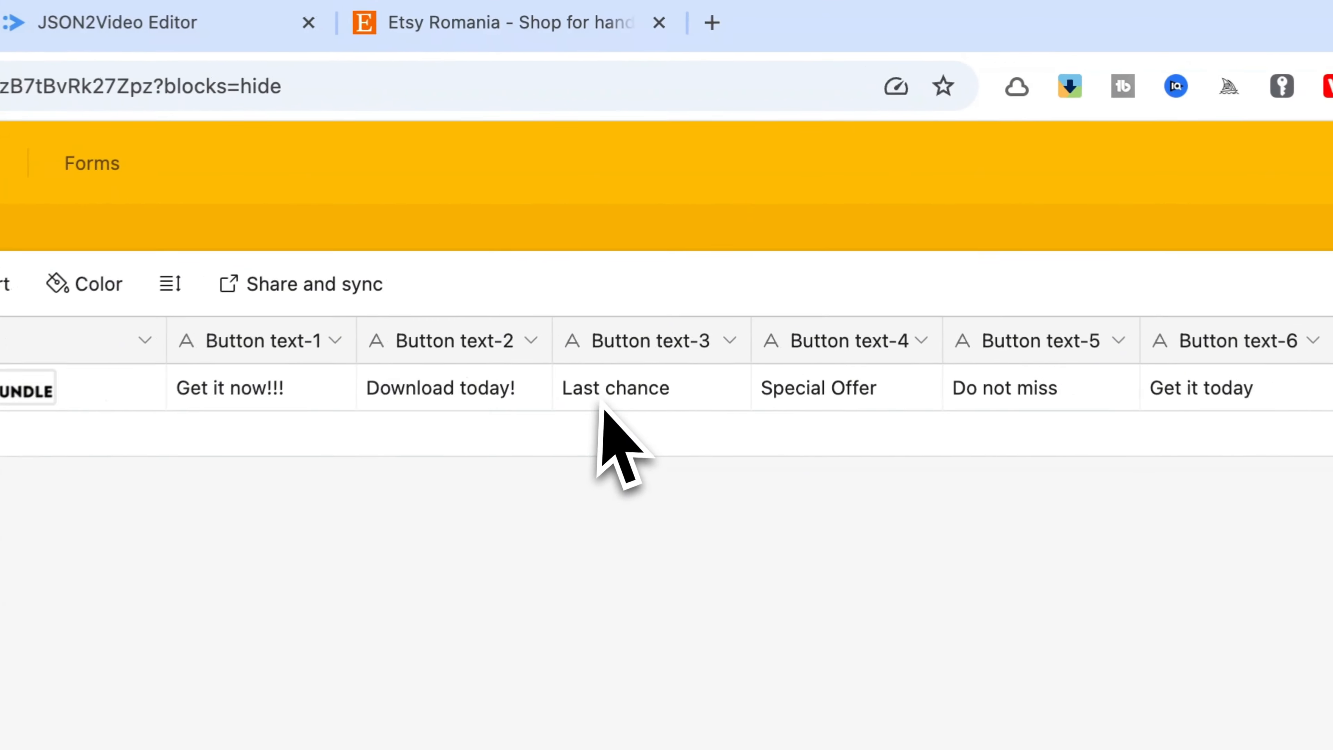
Review the button text, button color and font color fields of the Settings record
scroll(650, 423, right, 5)
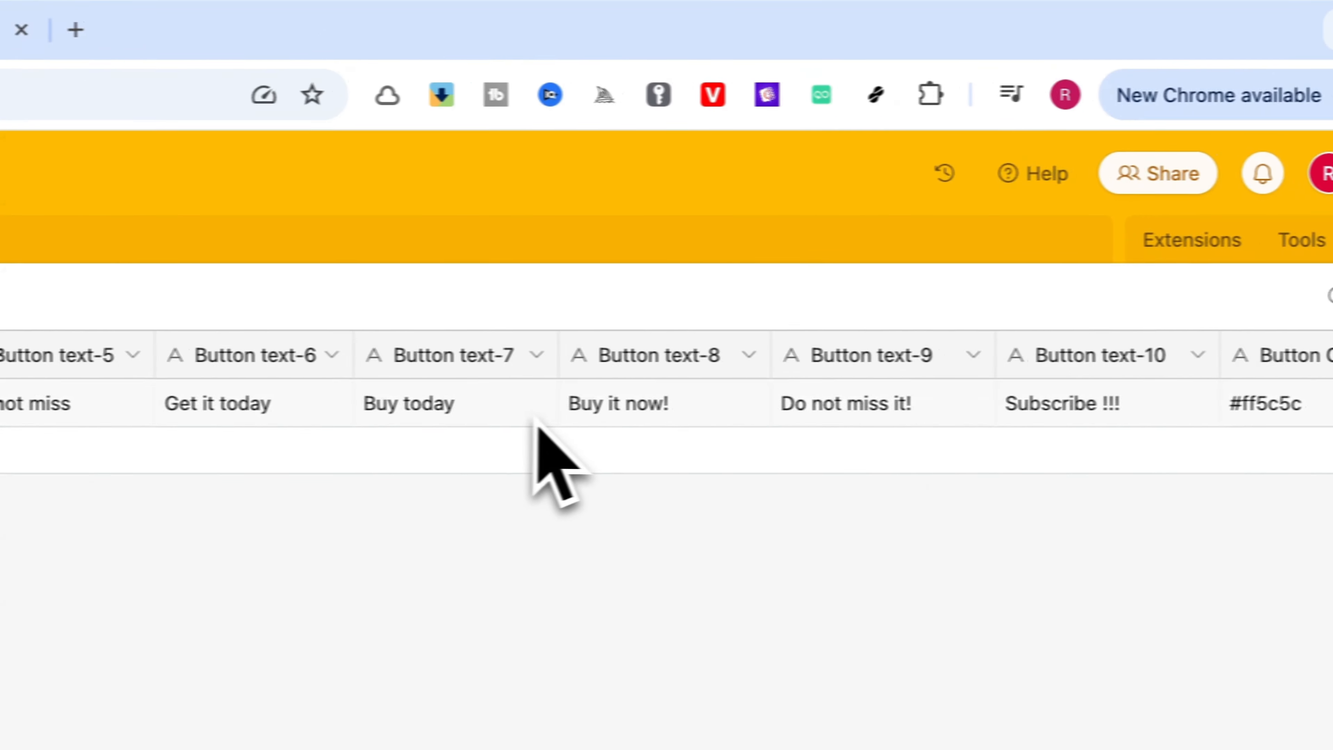
scroll(577, 415, right, 10)
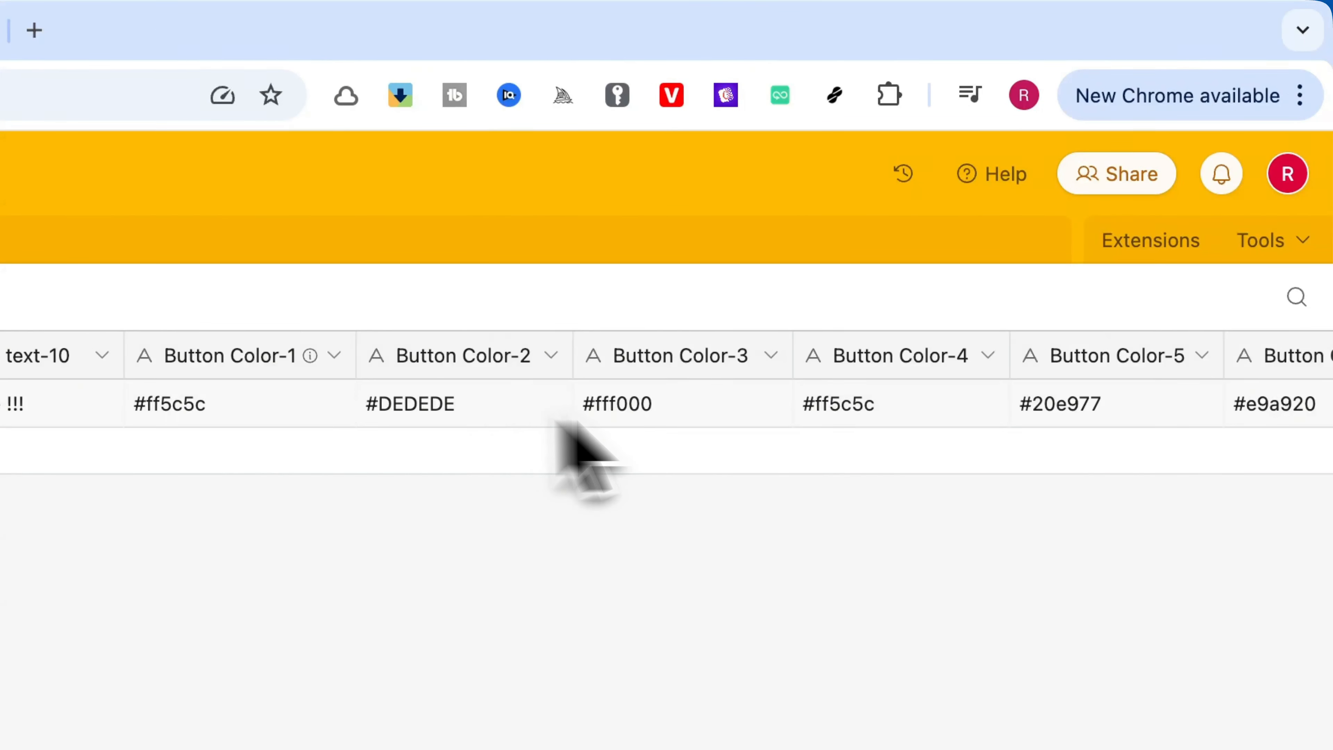
scroll(564, 430, right, 5)
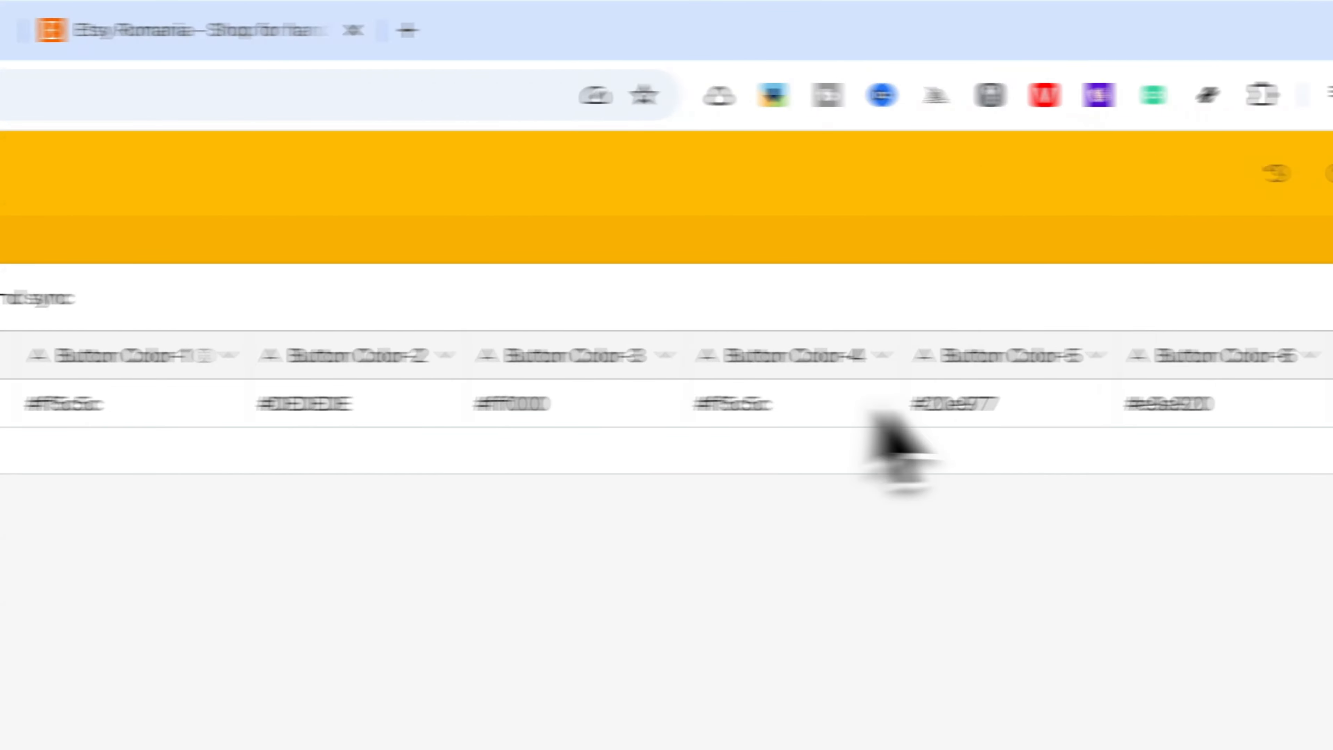
scroll(887, 436, right, 10)
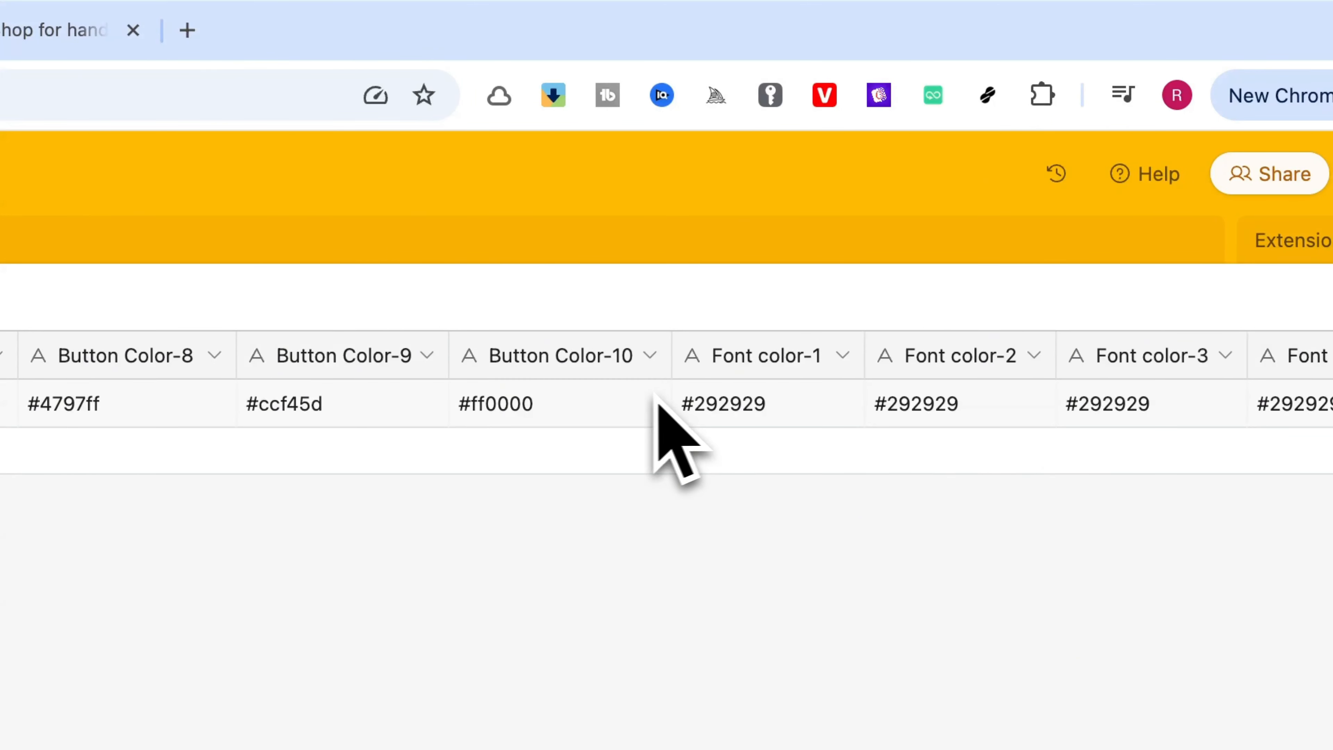
scroll(624, 407, right, 10)
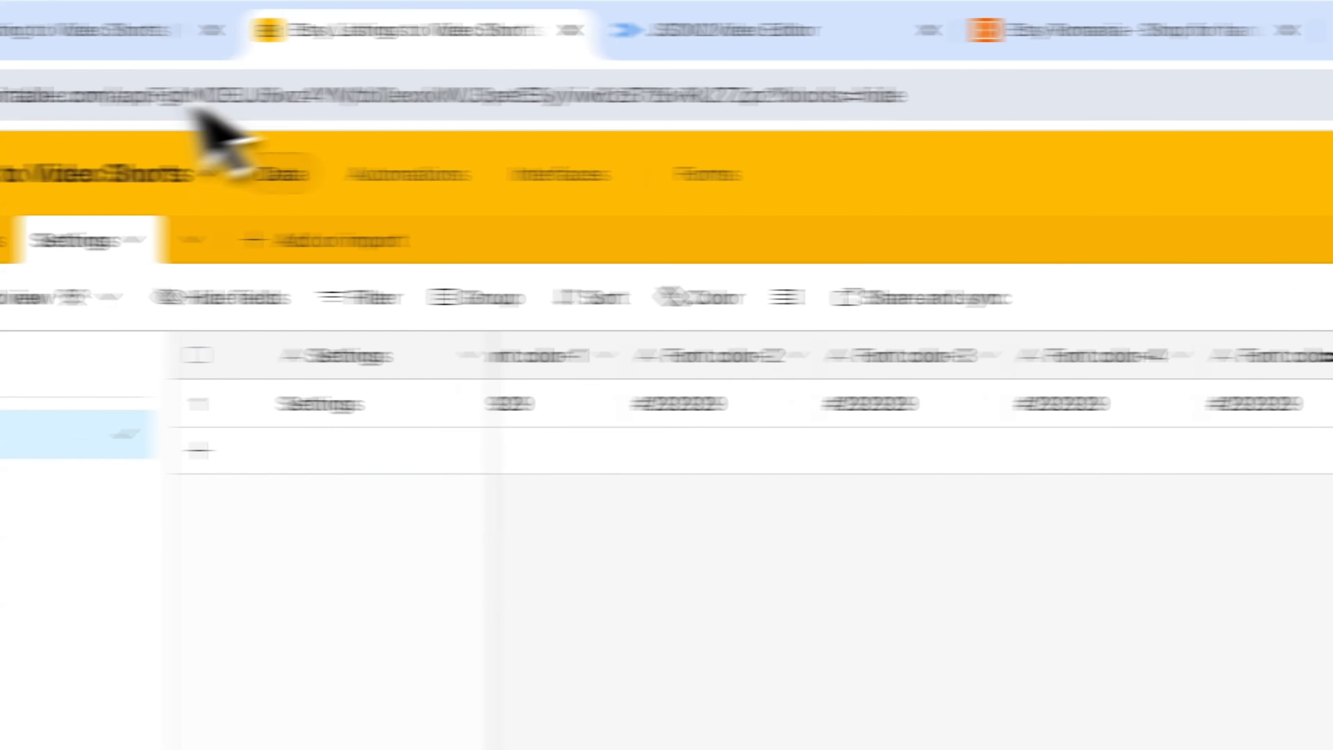
Switch to Etsy and open the Custom Pet Portrait listing from the daily updated deals
click(1065, 31)
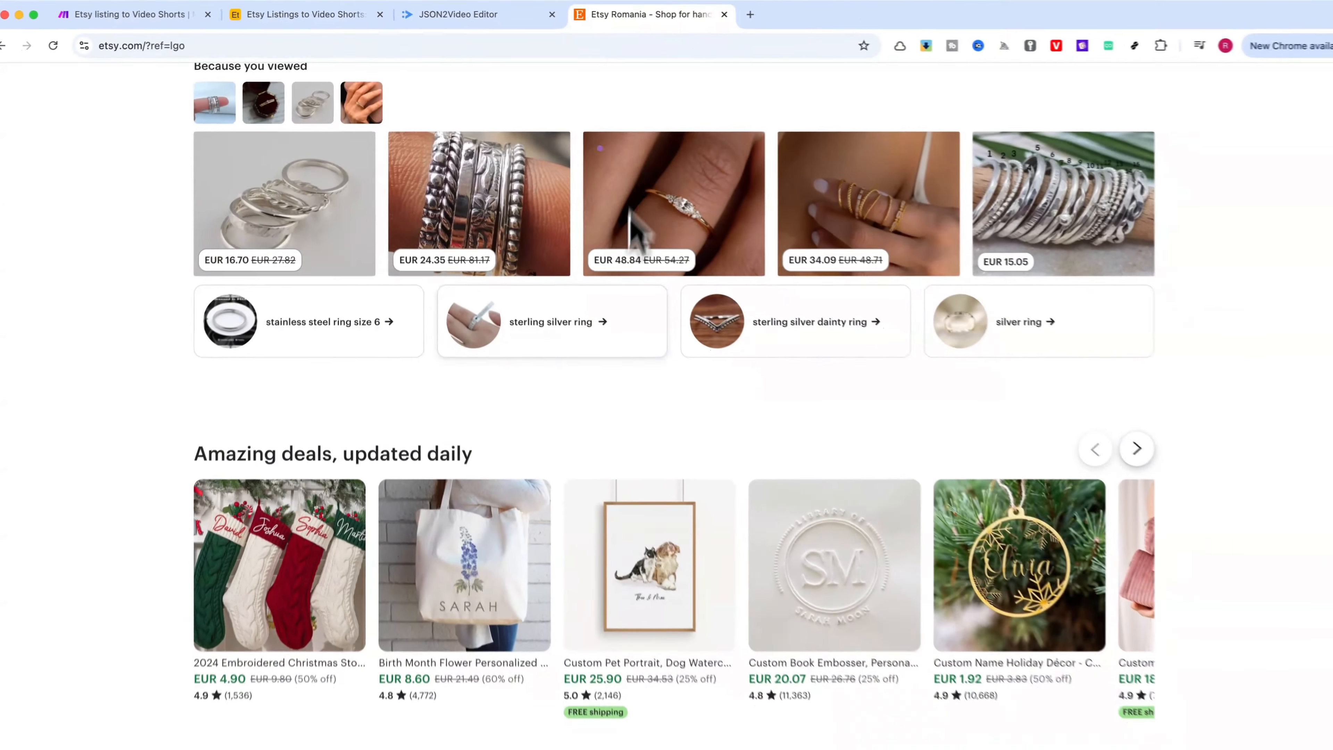
scroll(638, 299, up, 10)
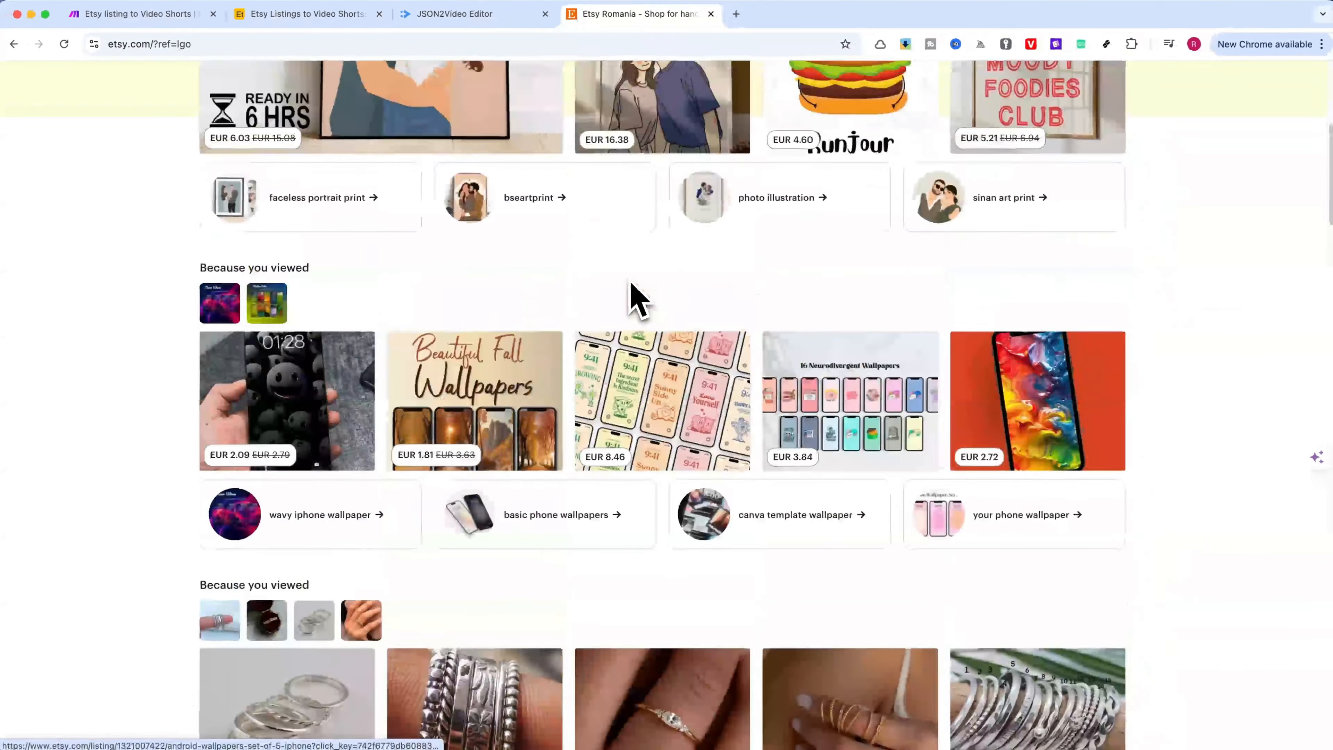
scroll(635, 299, up, 8)
scroll(634, 289, down, 9)
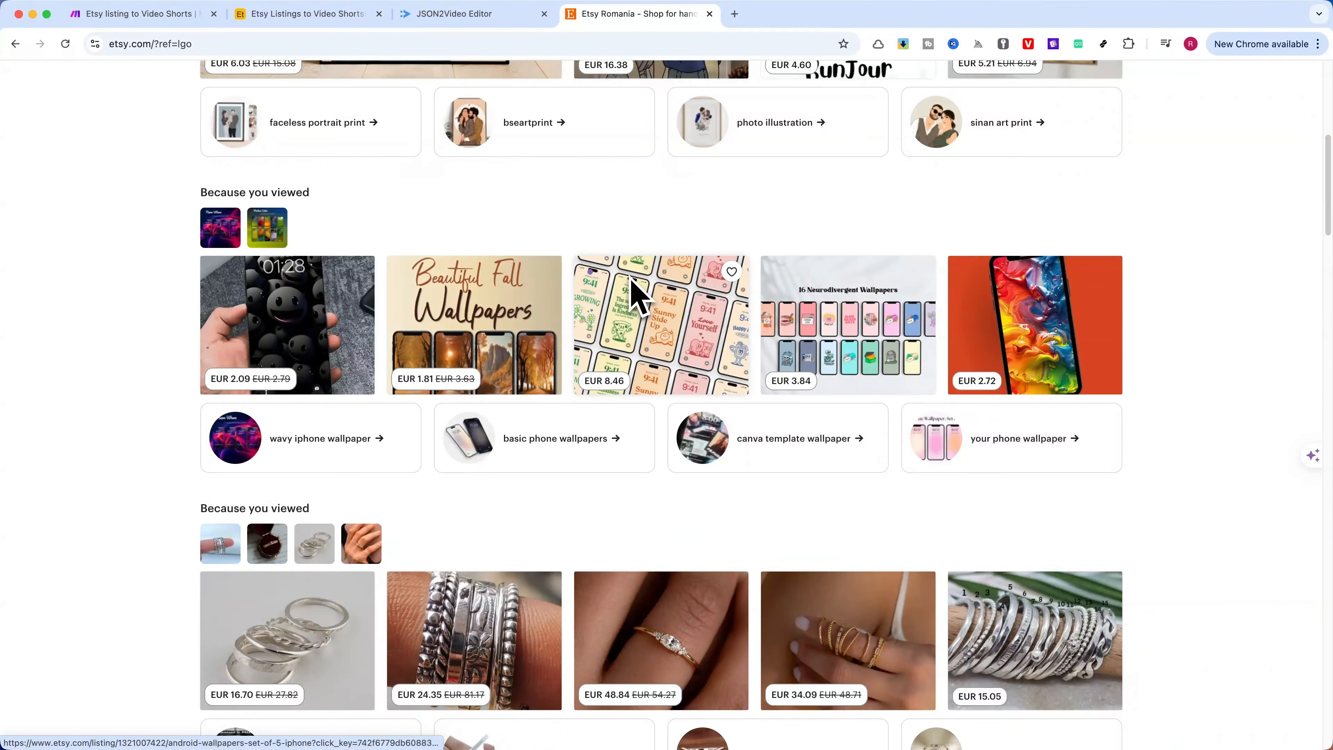
scroll(633, 294, down, 10)
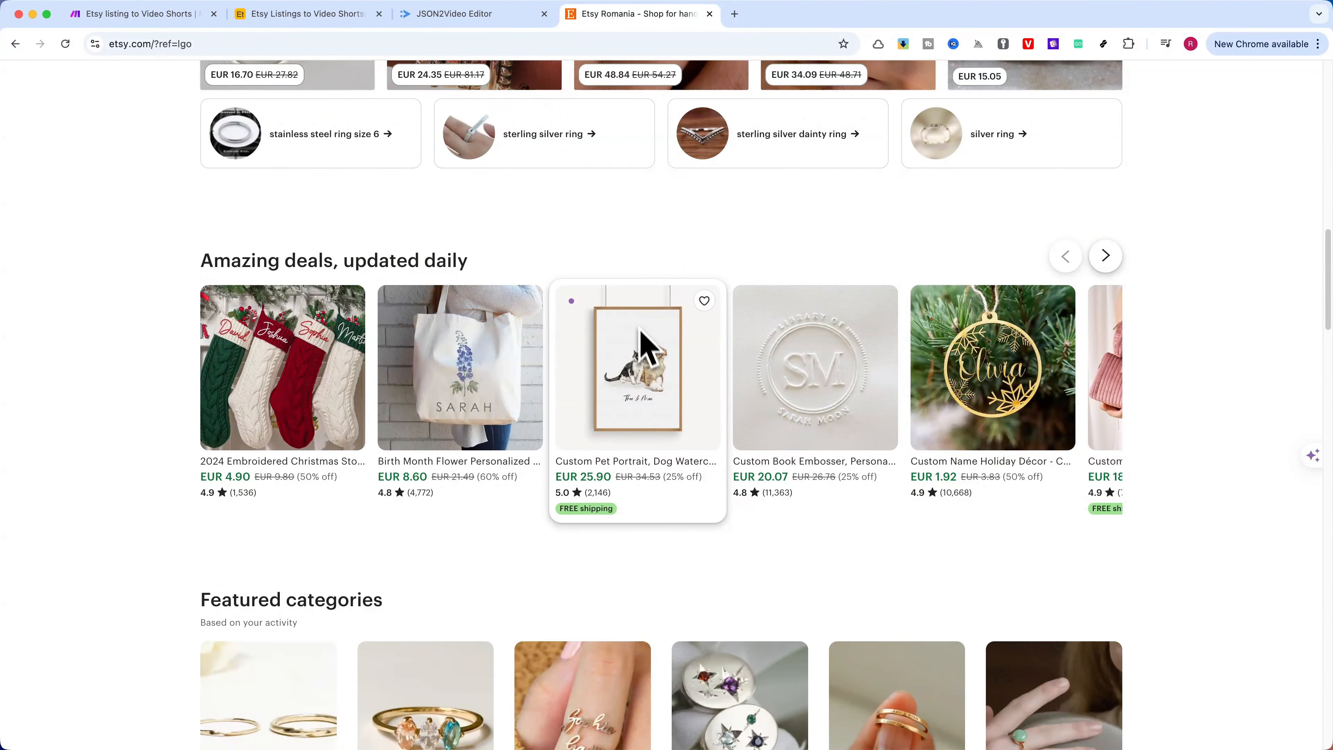
scroll(639, 348, down, 6)
scroll(637, 347, up, 5)
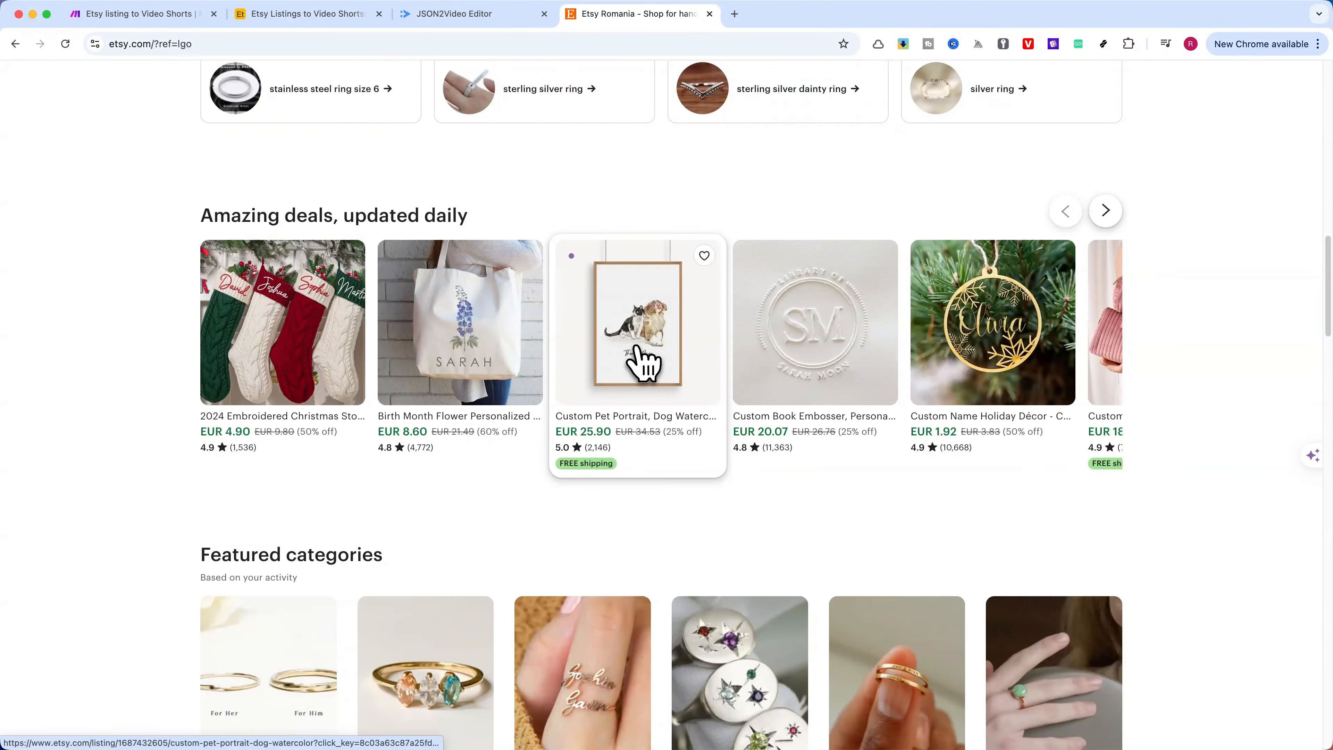
click(636, 324)
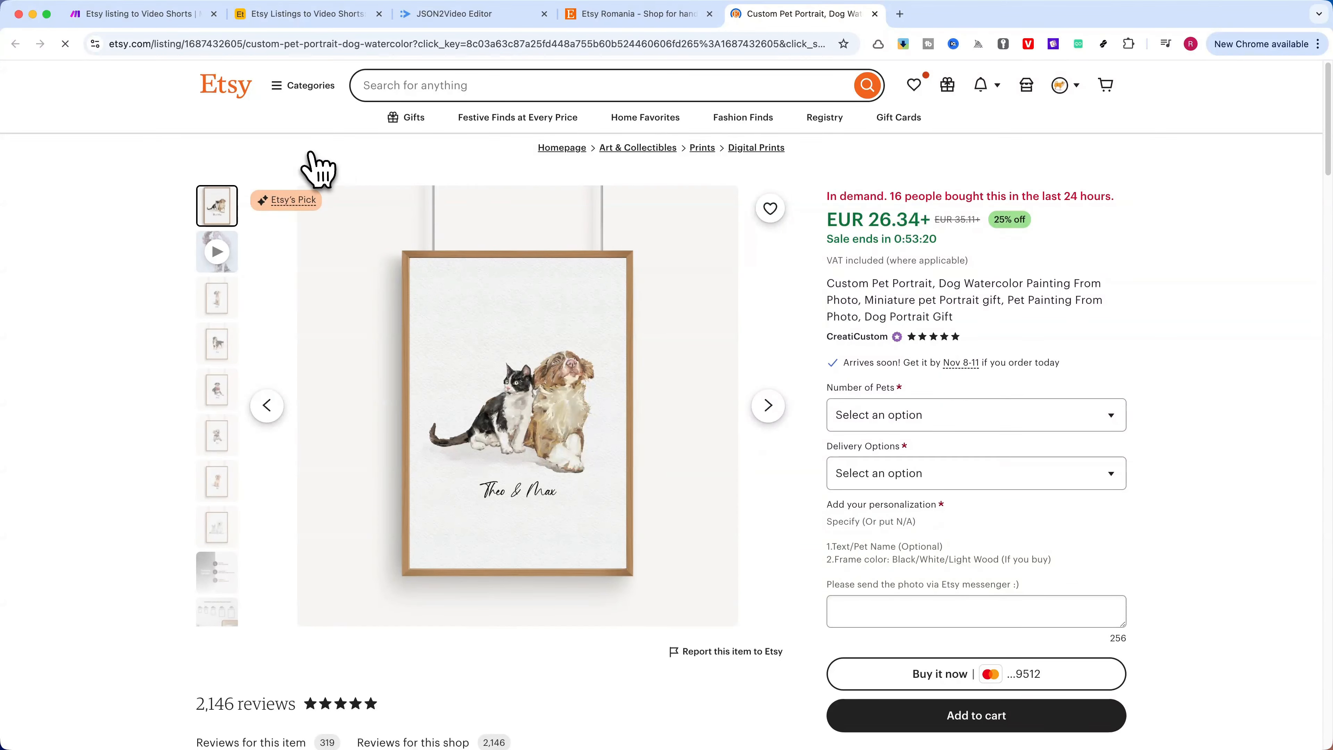
double_click(217, 44)
right_click(268, 44)
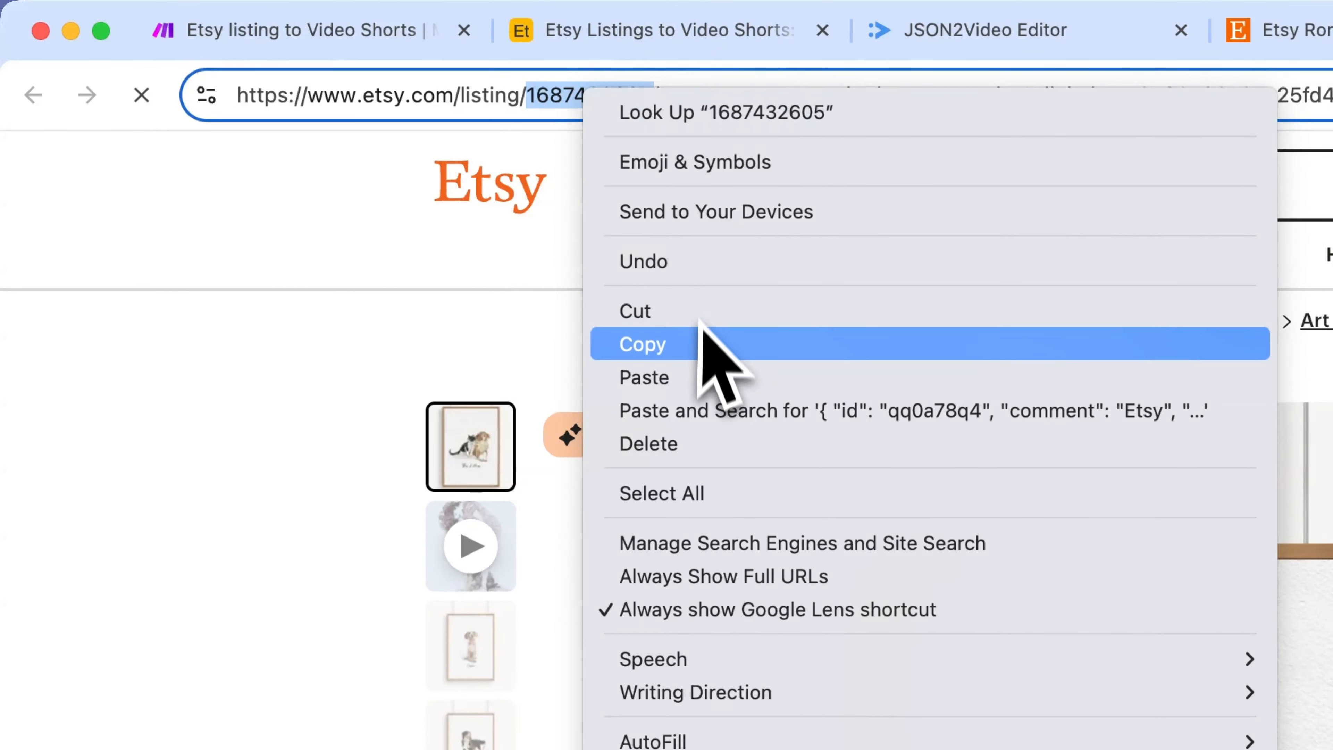
click(703, 330)
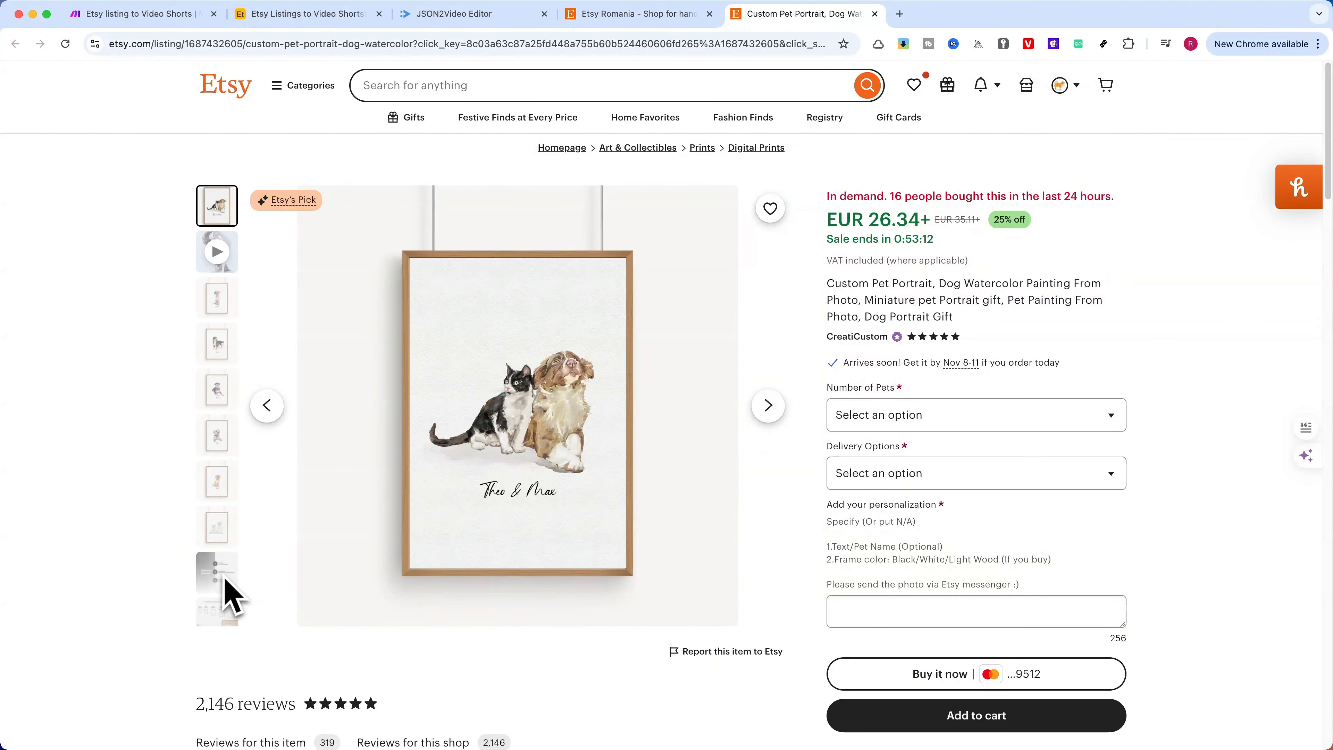
scroll(231, 598, down, 2)
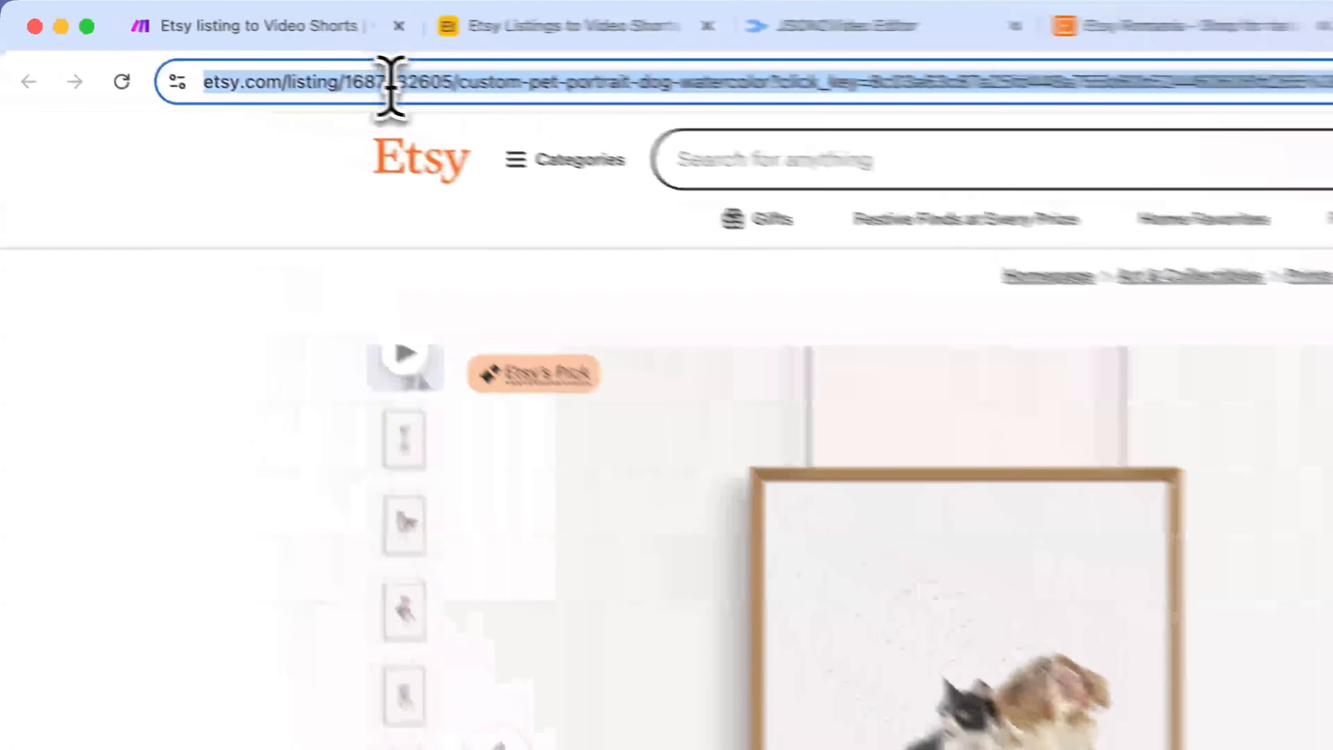
double_click(208, 45)
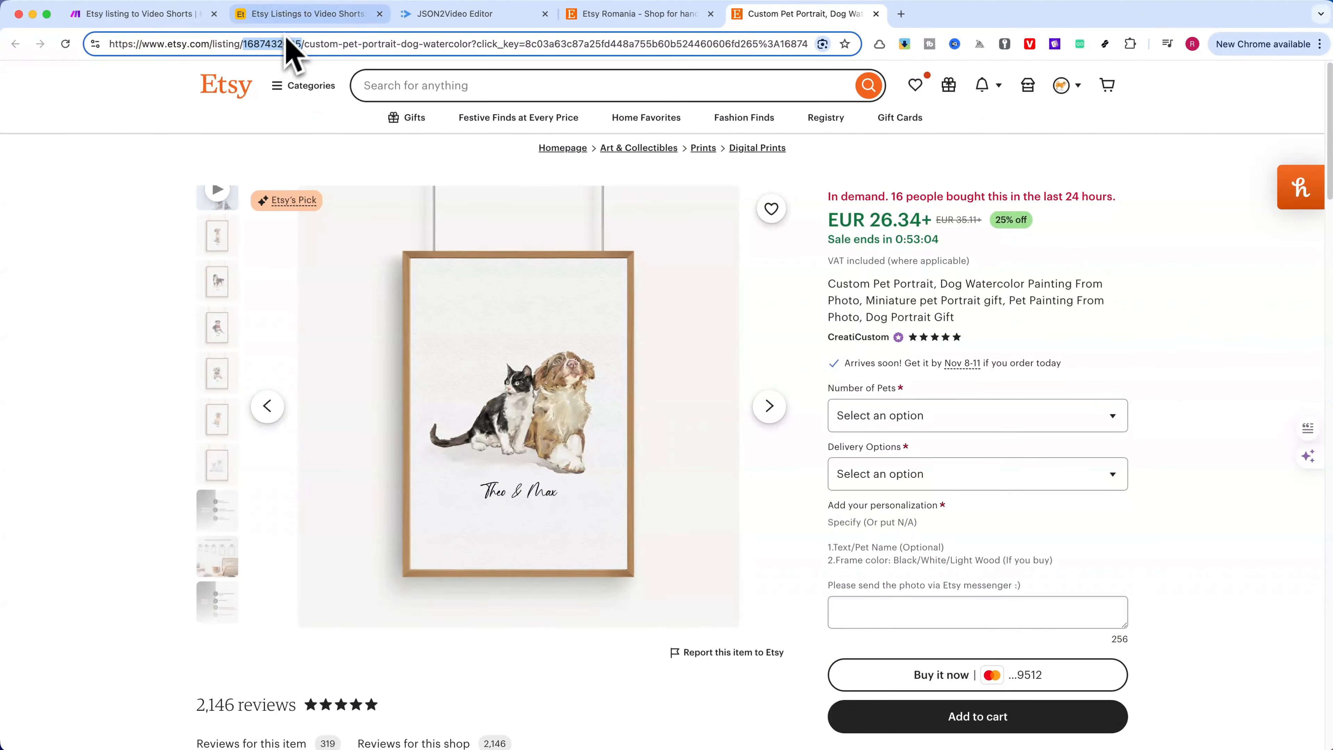
Open the Etsy Listings and Videos table in Airtable, and go back to Etsy to check the listing's image thumbnails
click(294, 22)
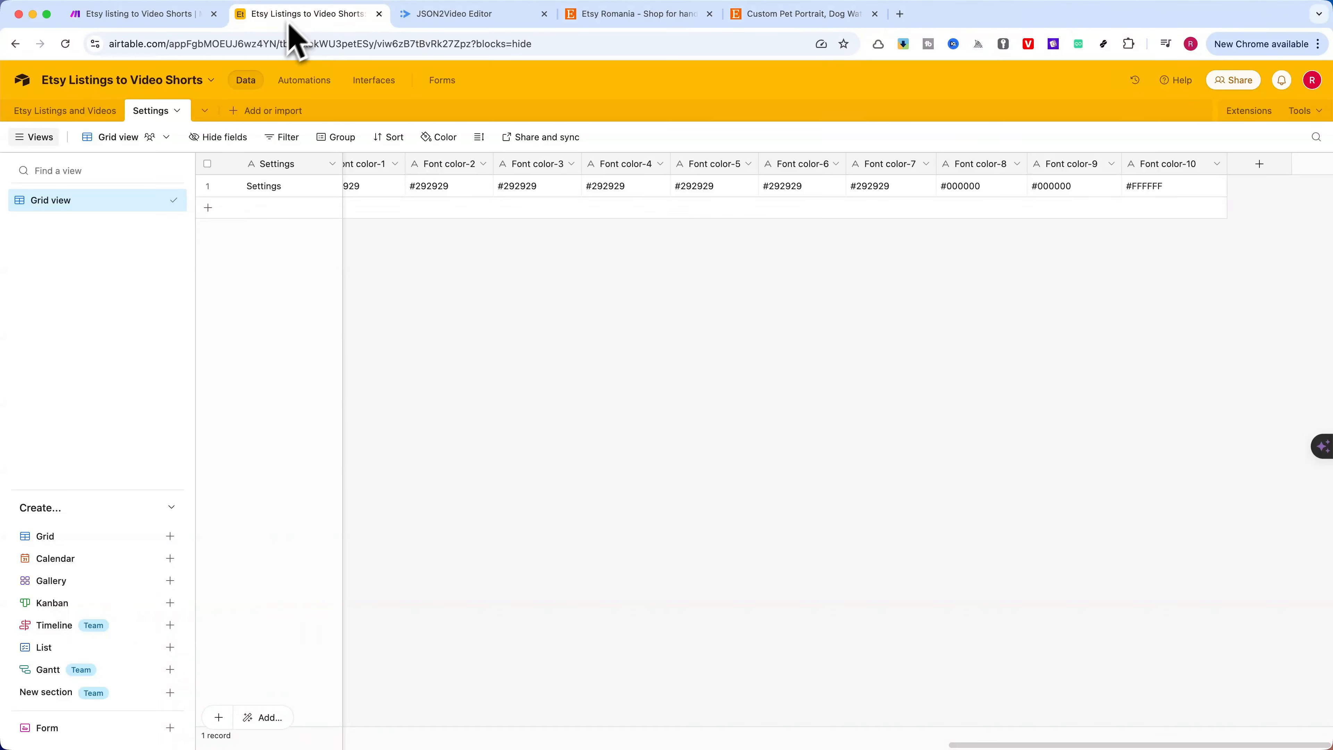
click(76, 113)
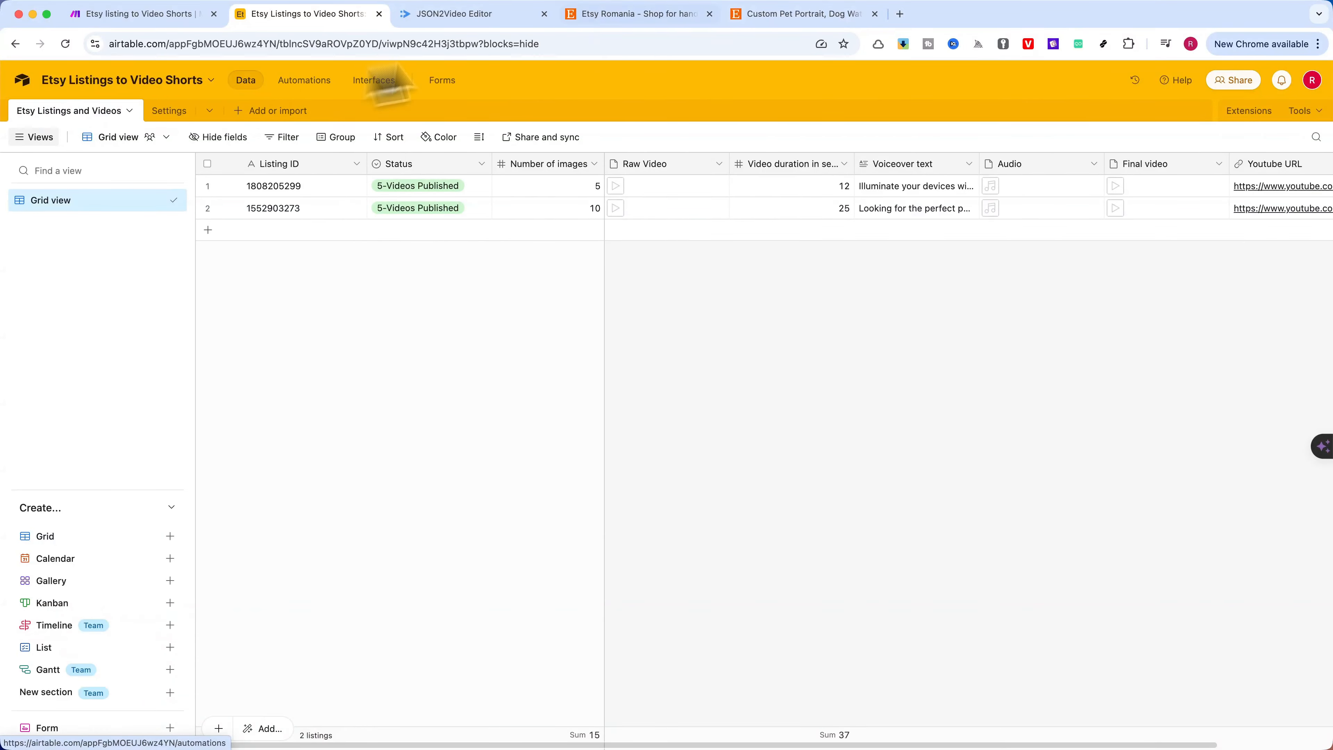
click(792, 16)
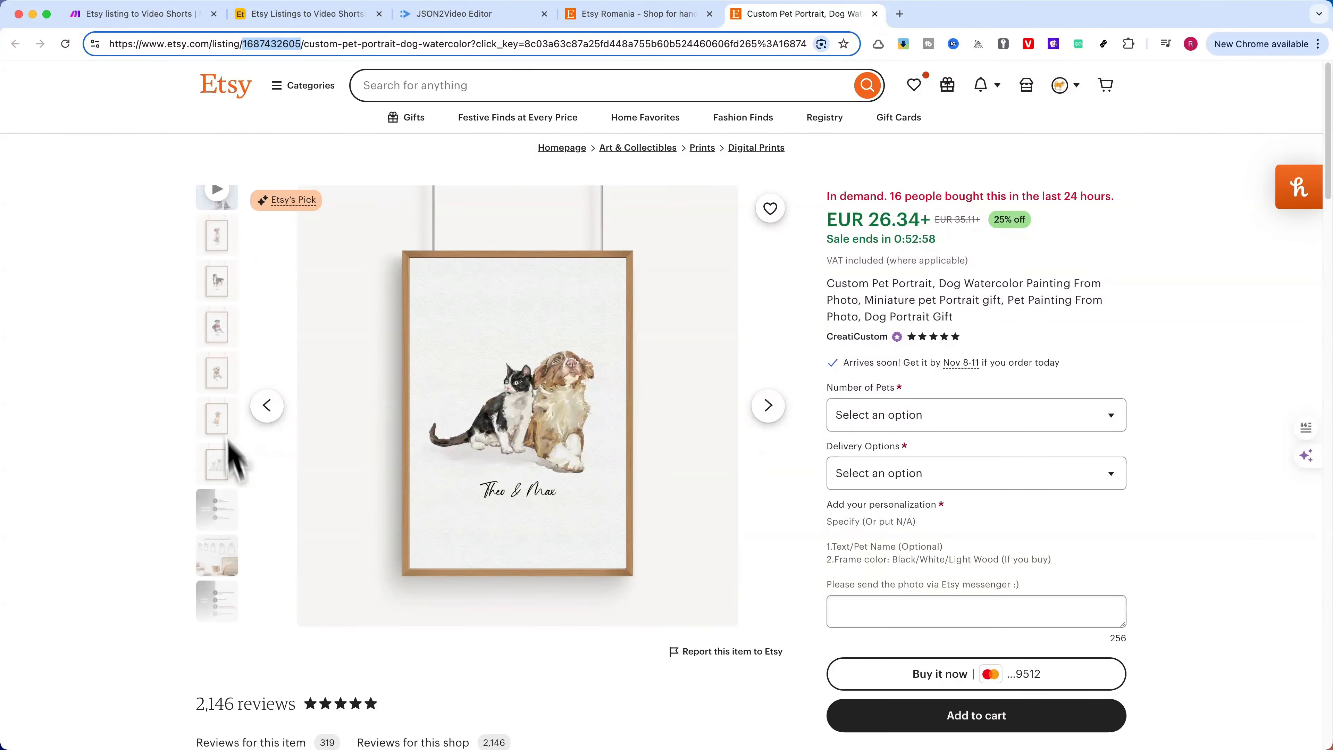
scroll(215, 438, down, 5)
scroll(218, 440, up, 5)
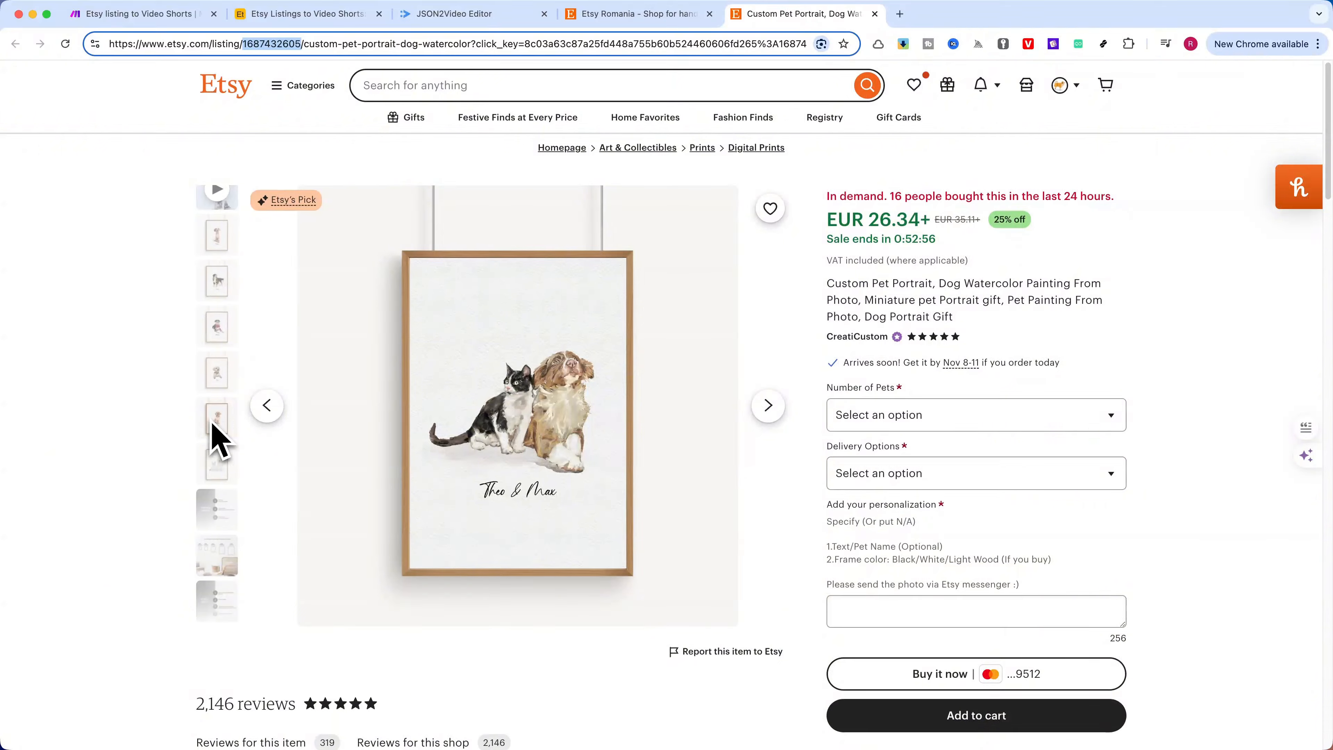
scroll(226, 257, down, 7)
scroll(221, 236, up, 7)
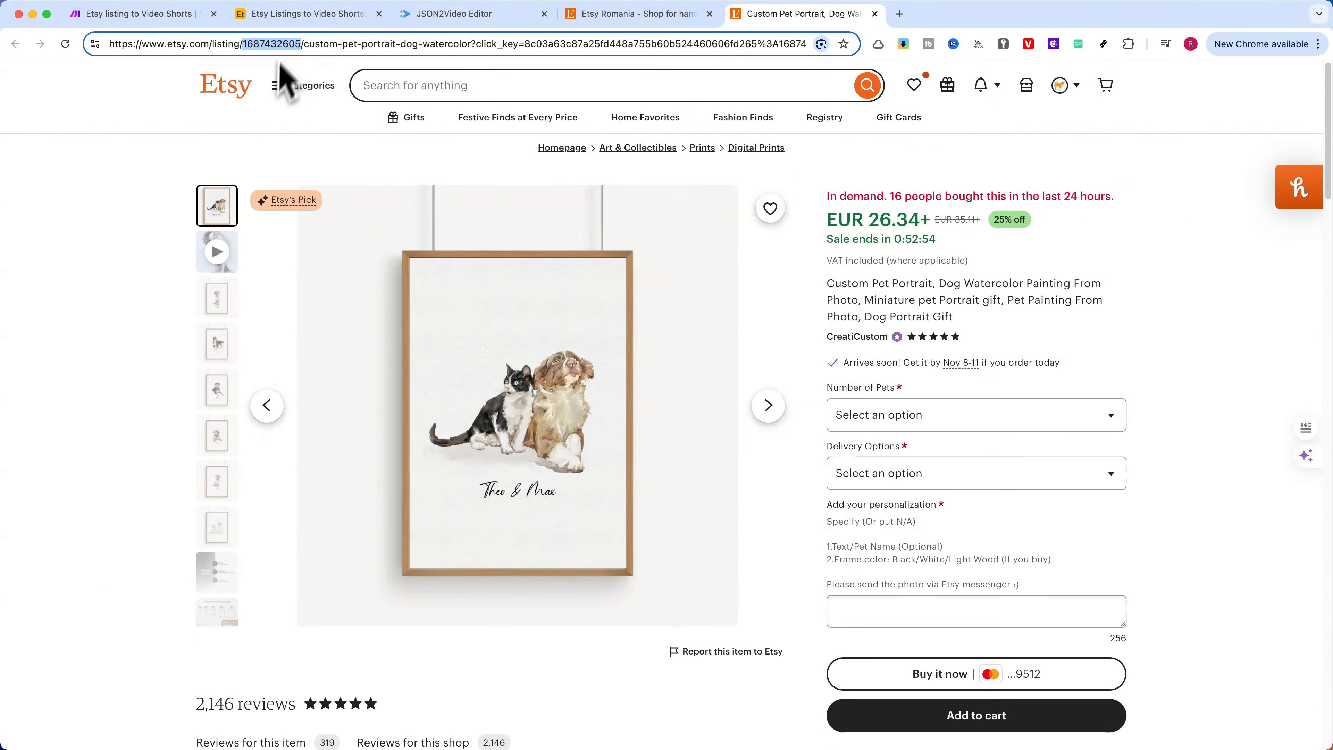
click(293, 15)
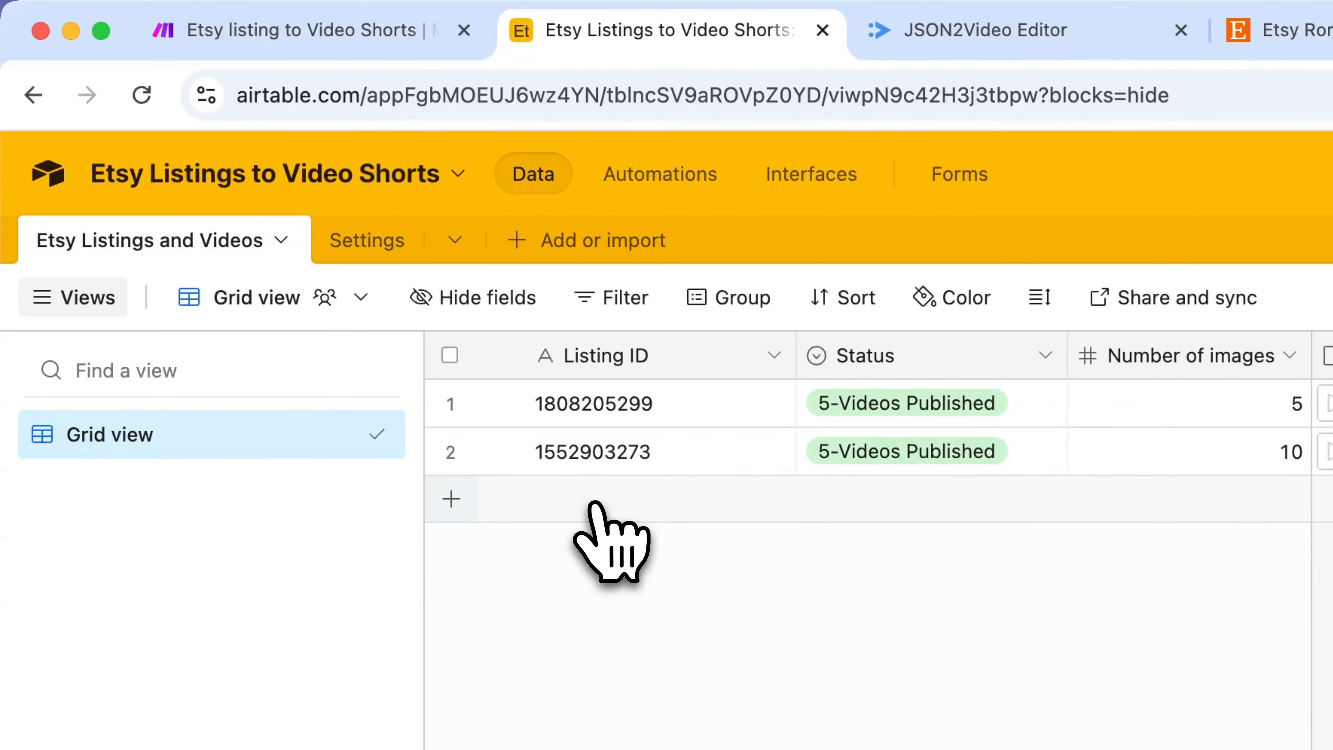
click(609, 525)
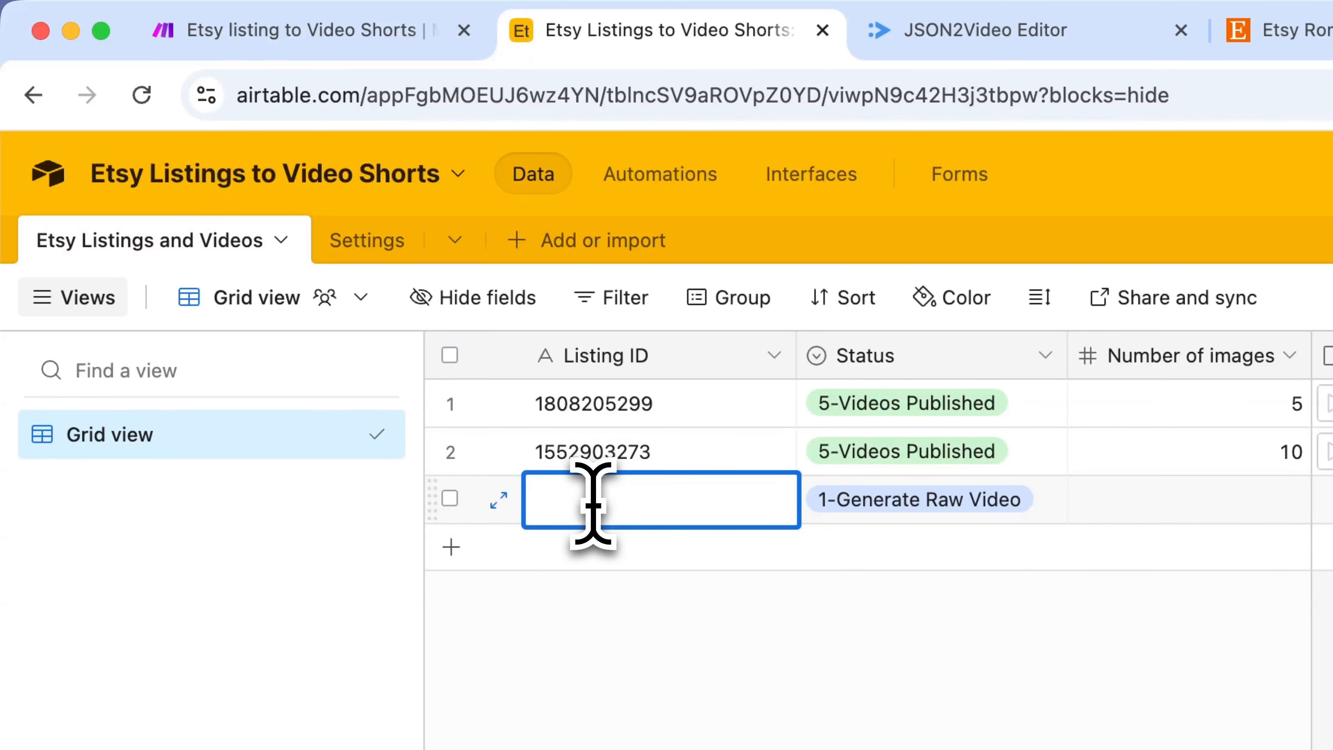
right_click(580, 505)
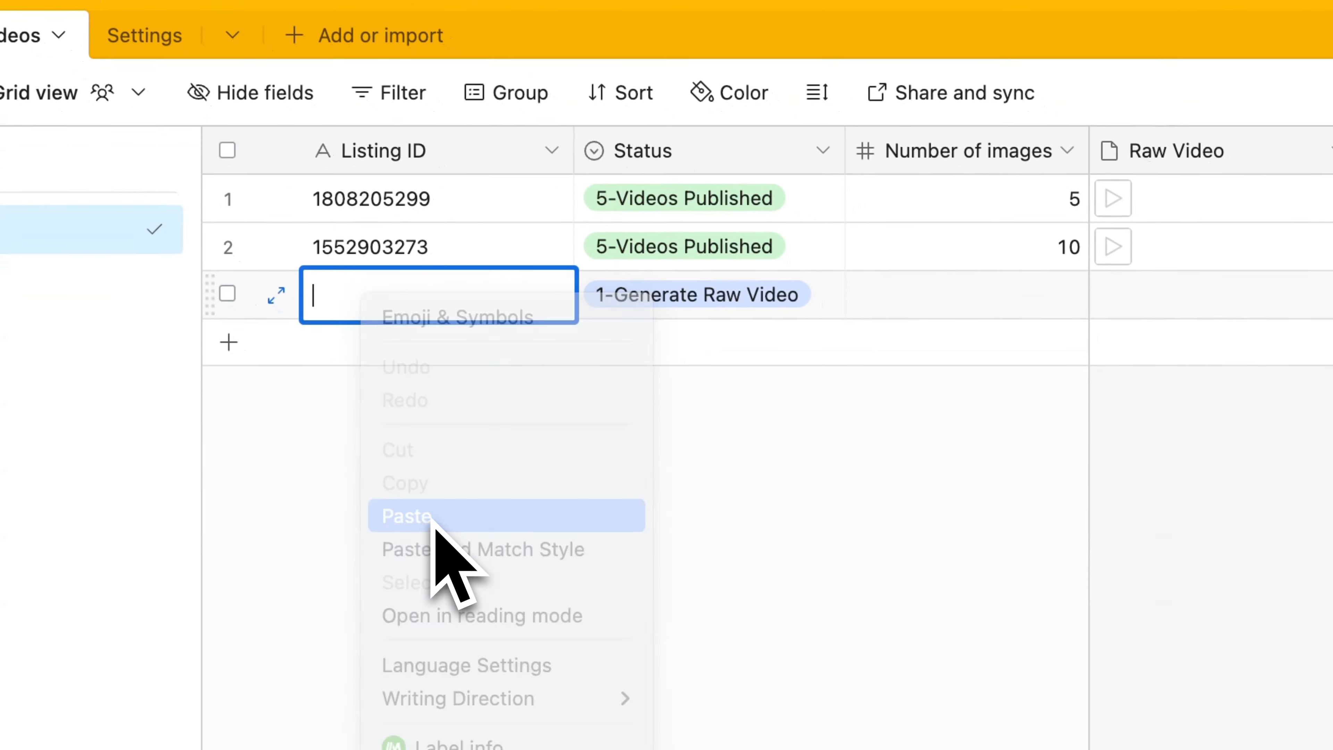
click(434, 528)
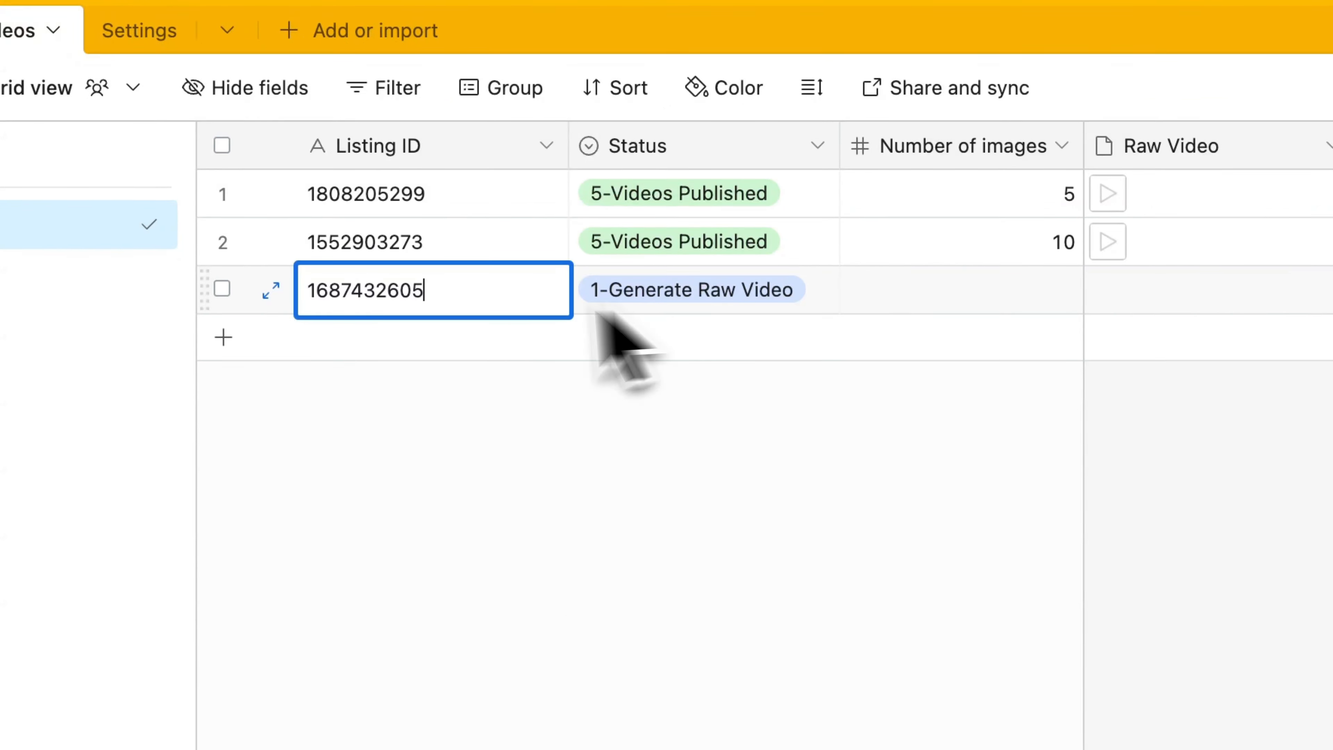
Set the new record's Number of images to 10
click(1034, 298)
click(1032, 300)
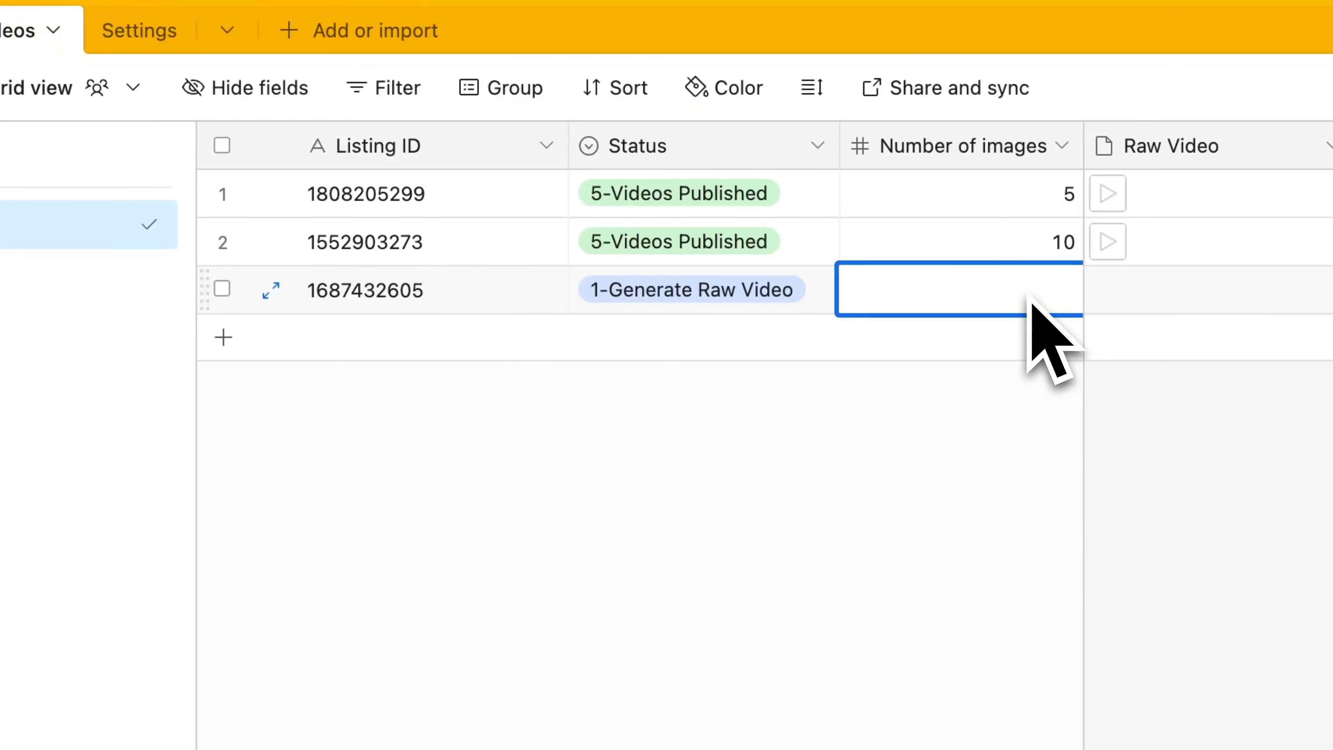
click(1058, 488)
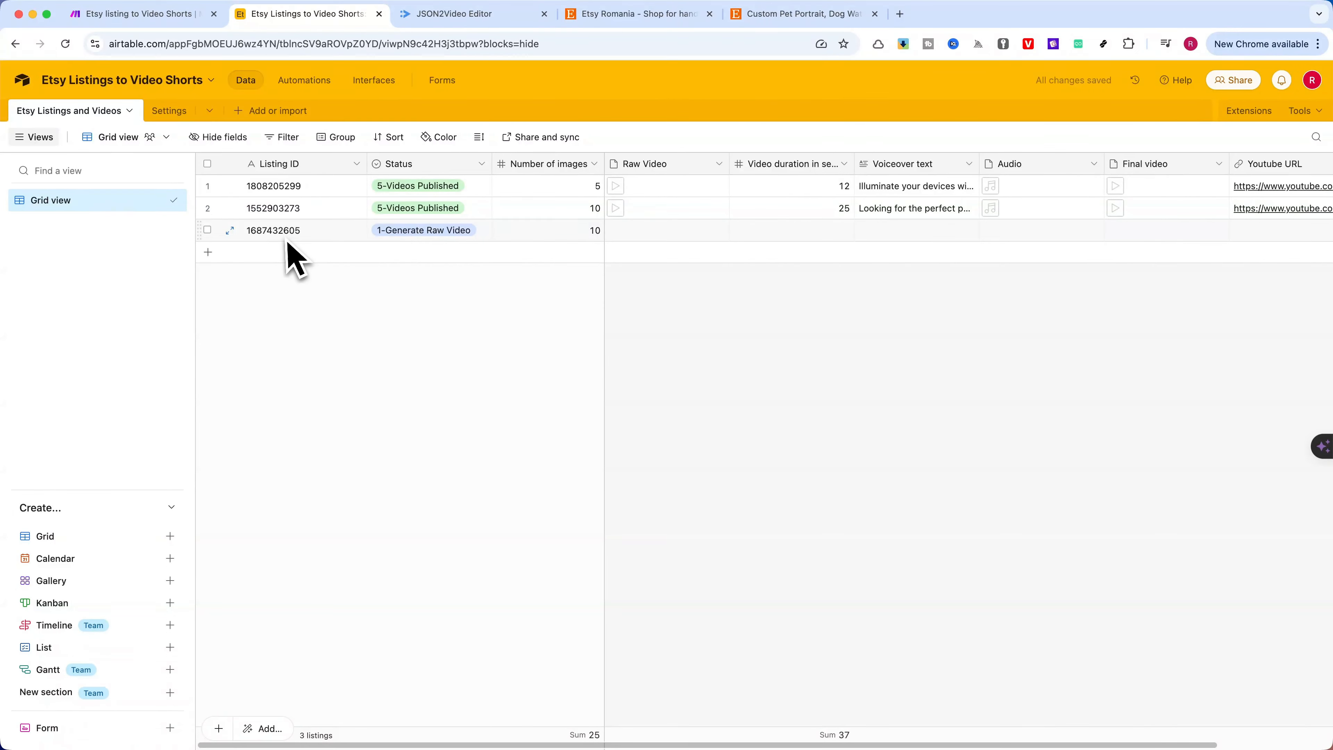
Review the Status options of the new record and choose 1-Generate Raw Video
click(473, 231)
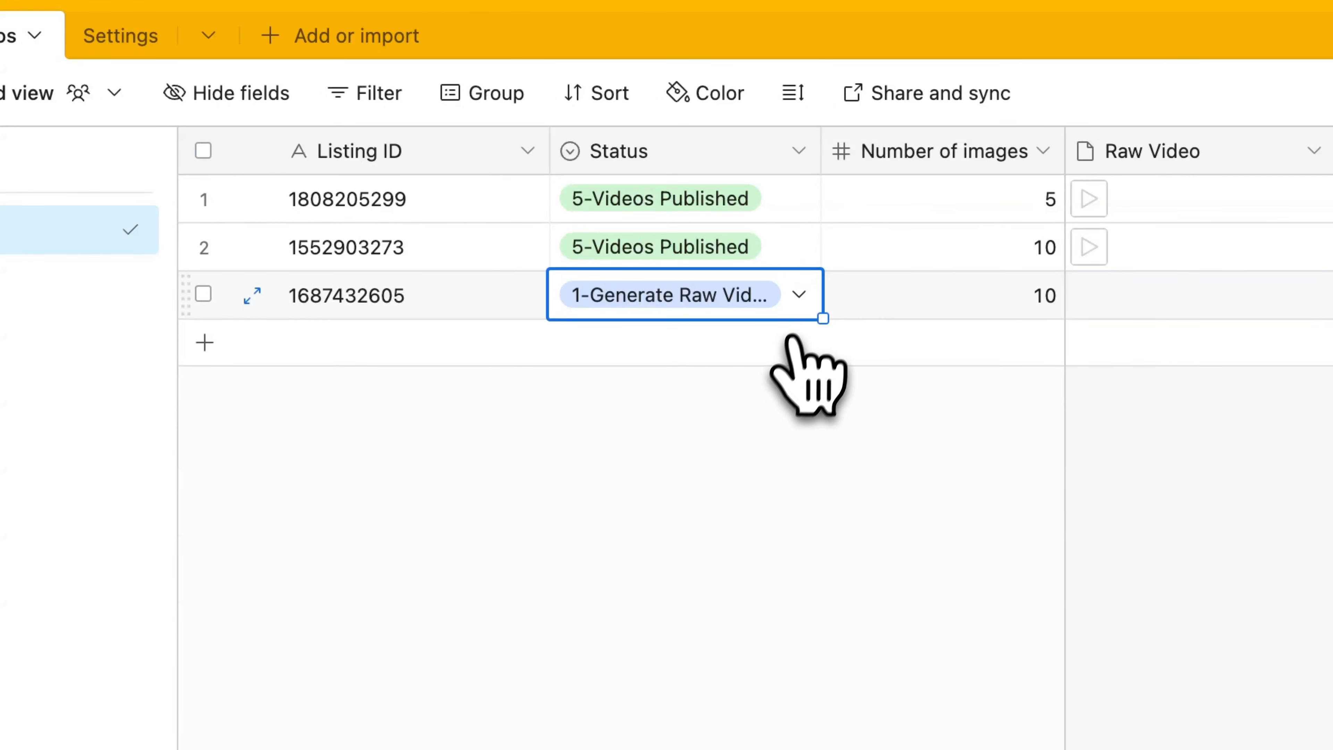
click(798, 295)
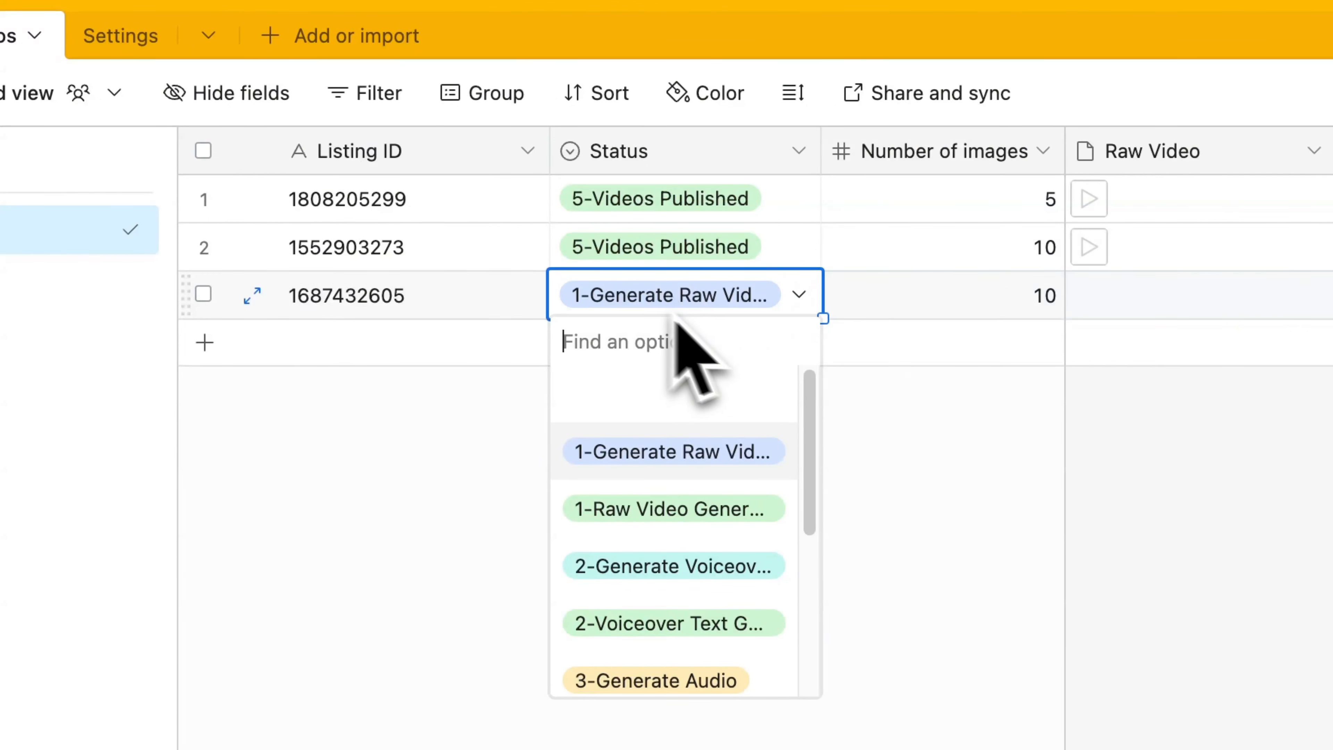
scroll(671, 504, down, 5)
scroll(682, 535, up, 5)
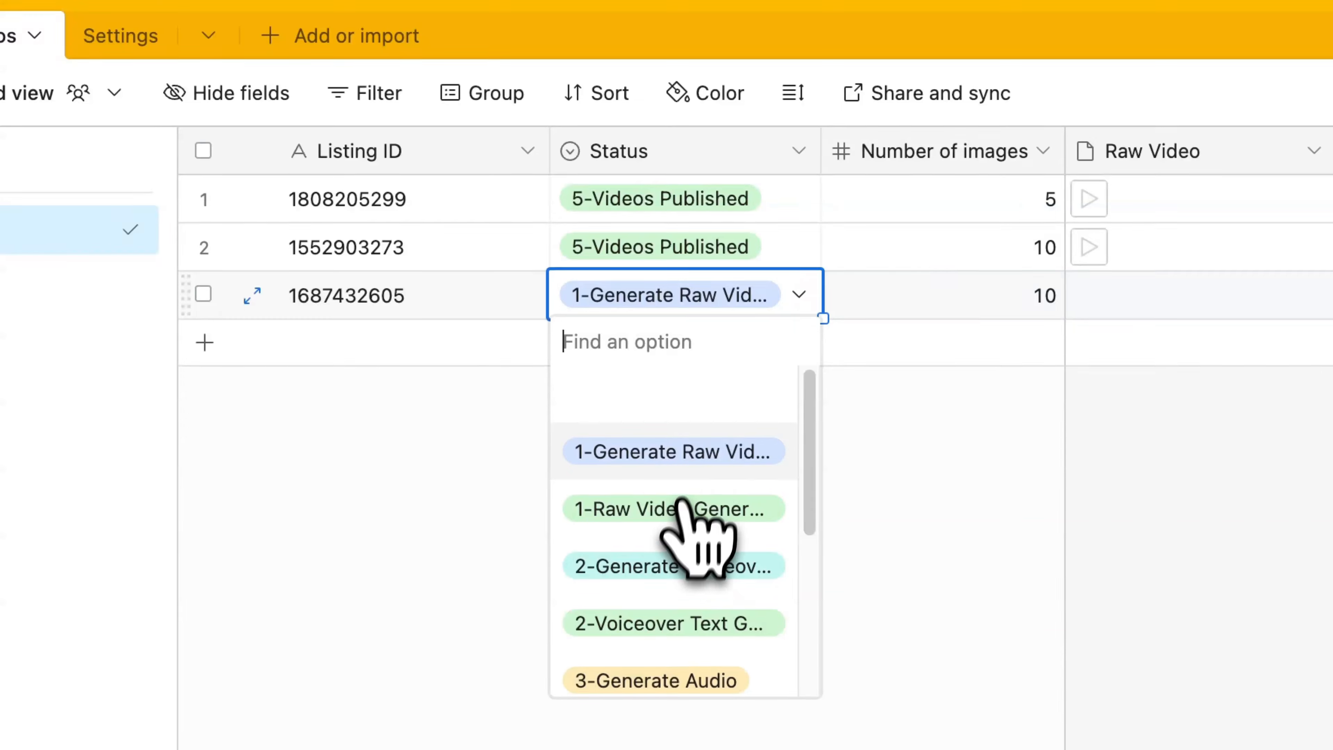
click(671, 453)
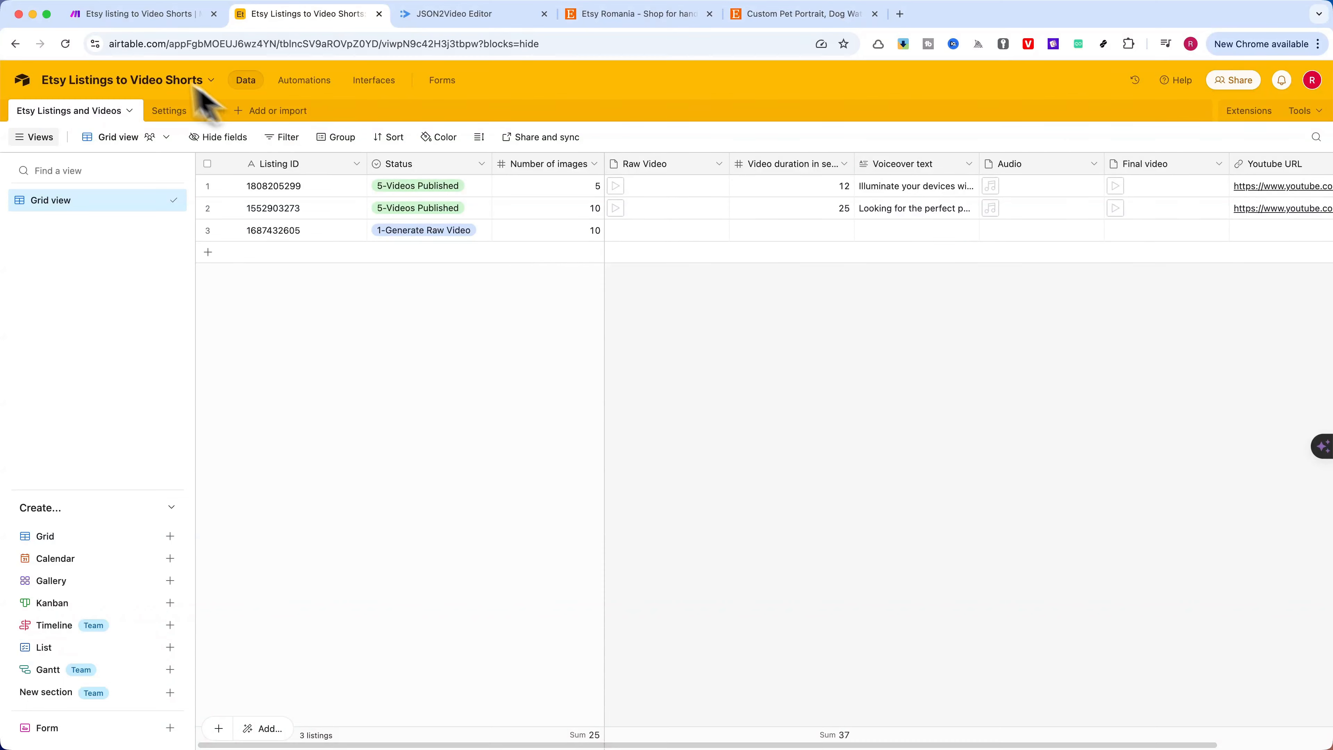
Switch to Make, run the Etsy listing to Video Shorts scenario once and follow its progress through the JSON2Video modules
click(132, 14)
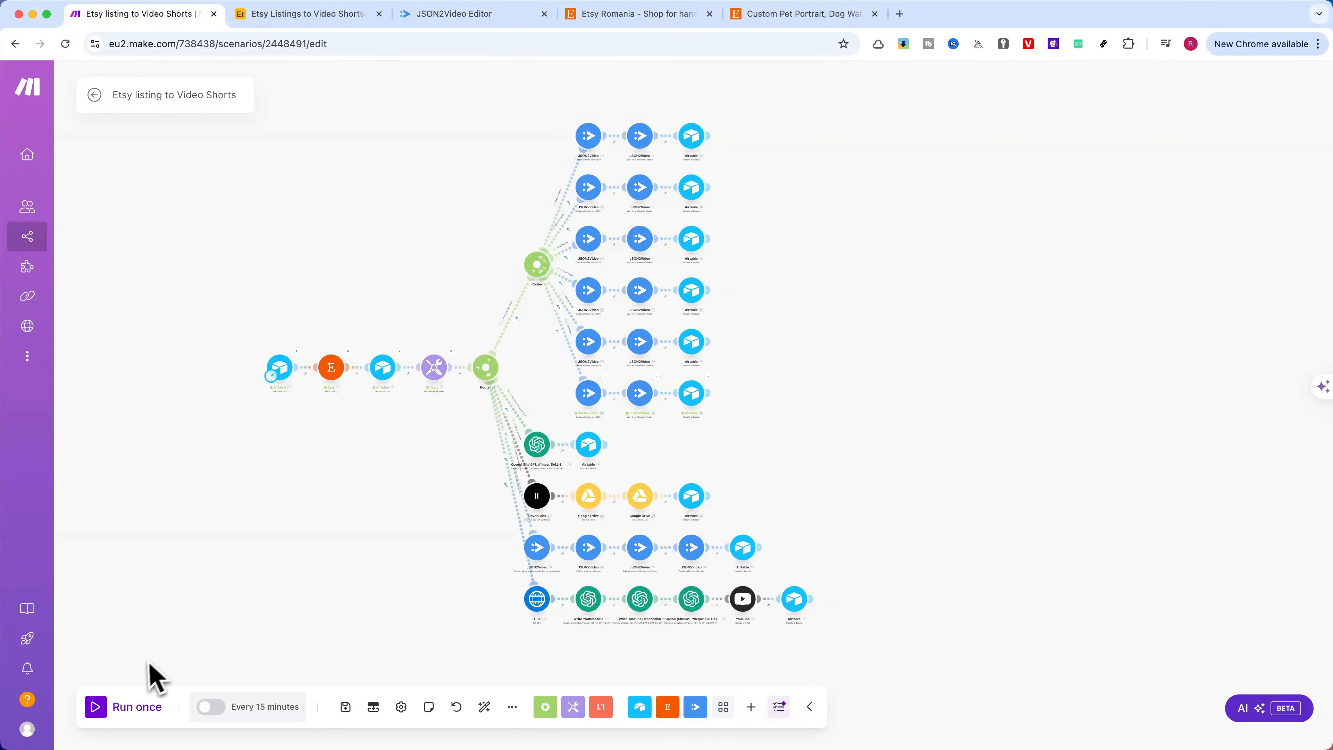
click(96, 706)
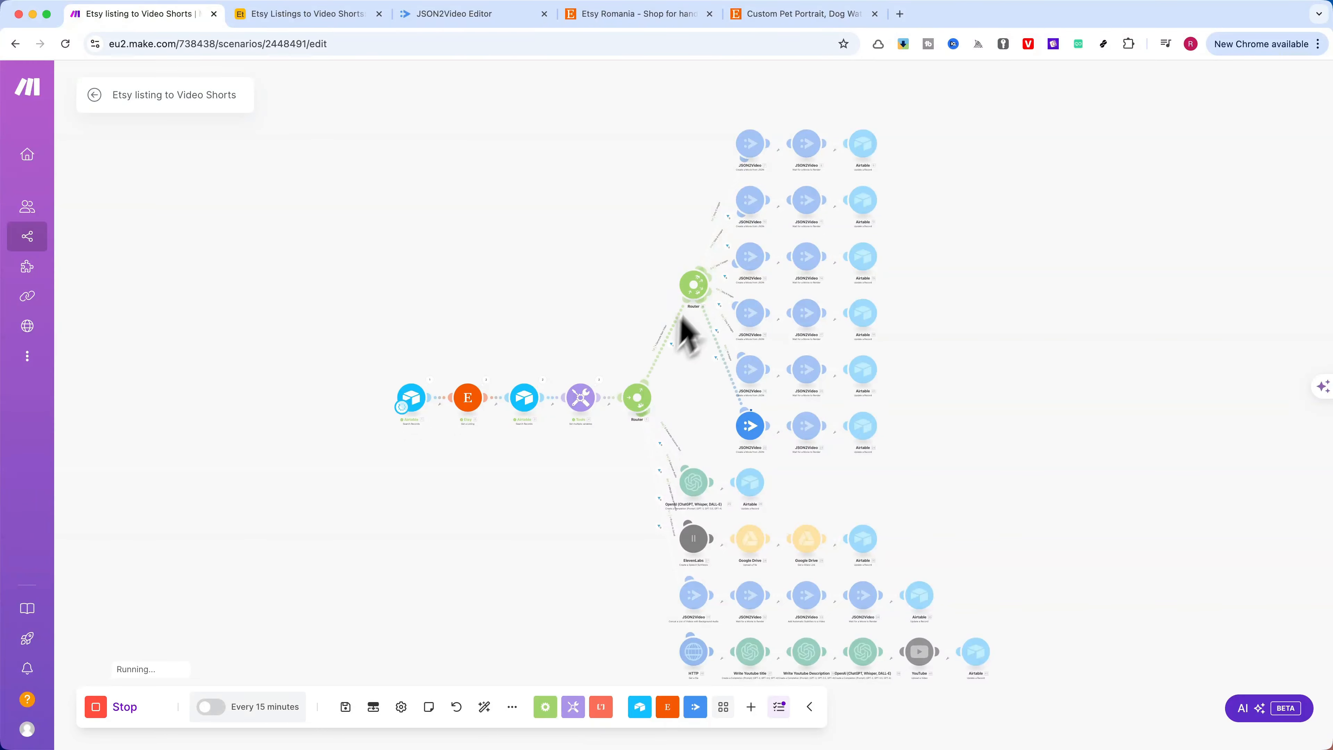
drag(1029, 407, 800, 343)
scroll(712, 351, up, 5)
drag(655, 350, 894, 347)
scroll(850, 367, down, 3)
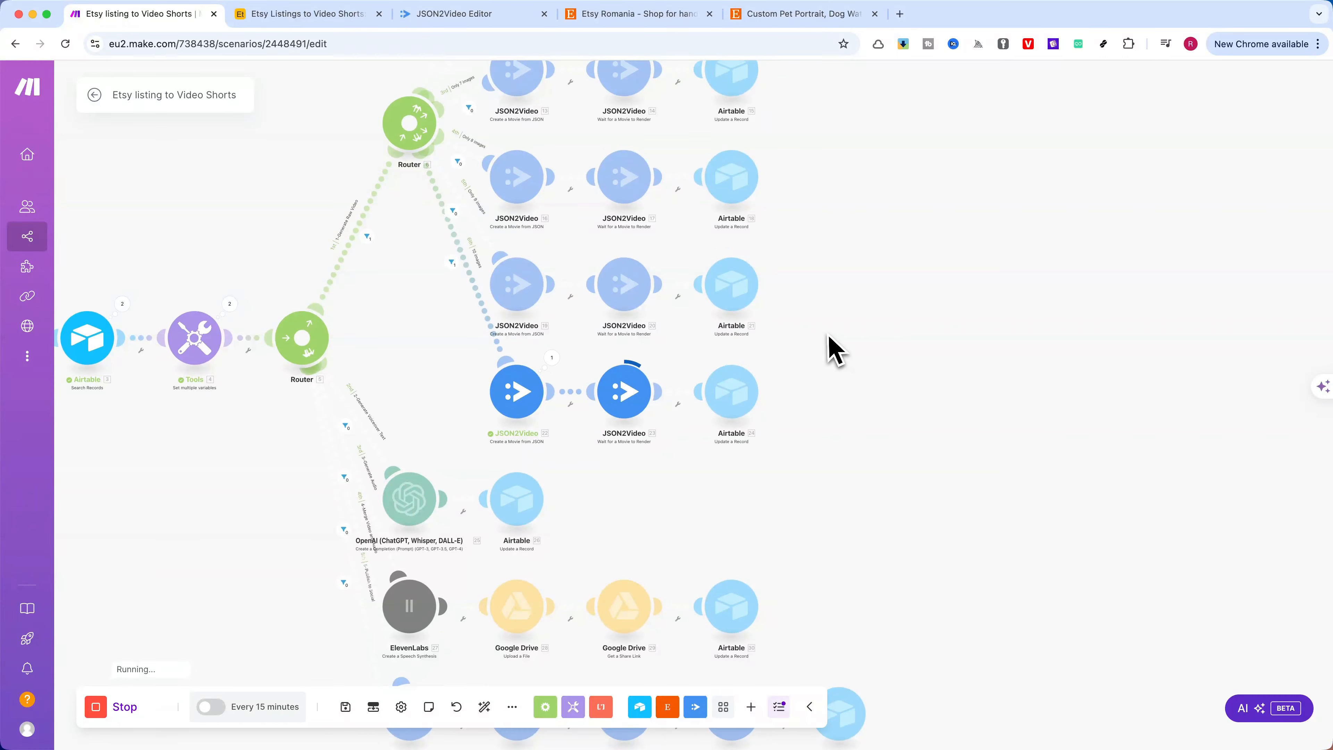
scroll(787, 341, down, 5)
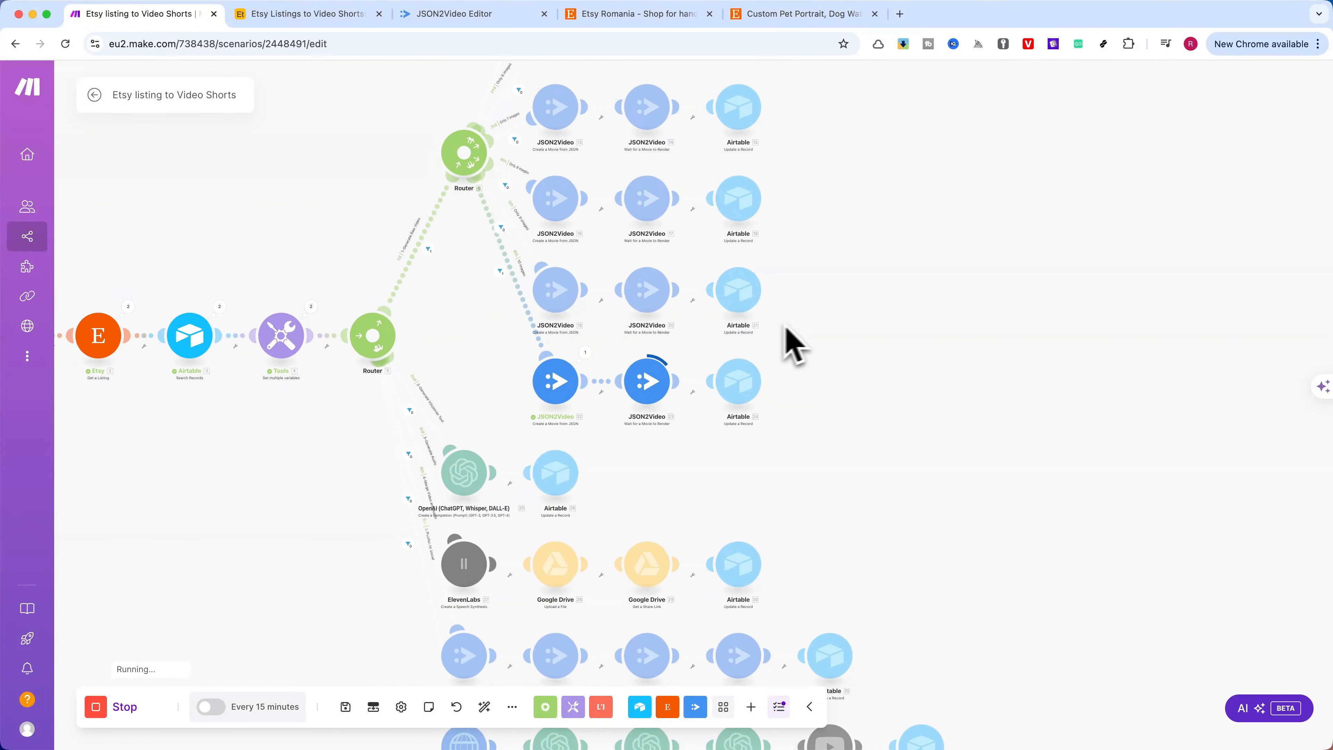
scroll(798, 308, down, 2)
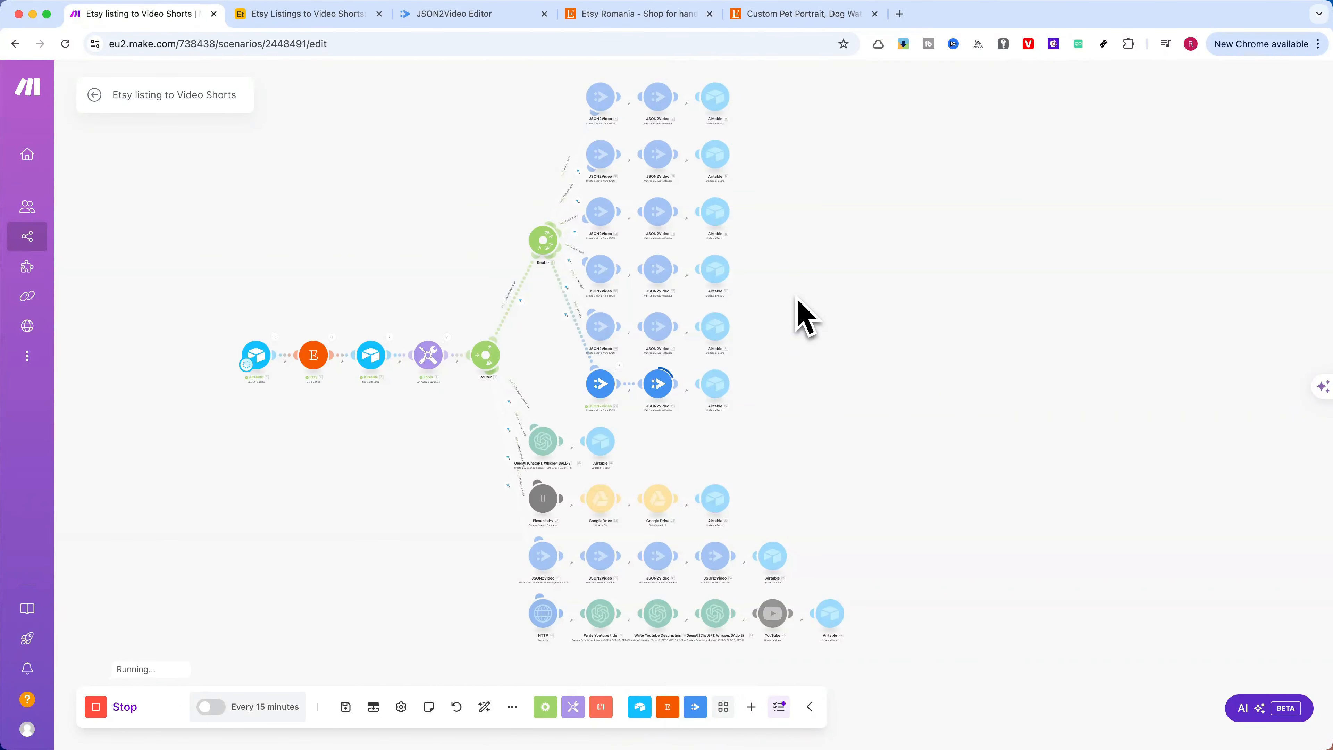
click(318, 16)
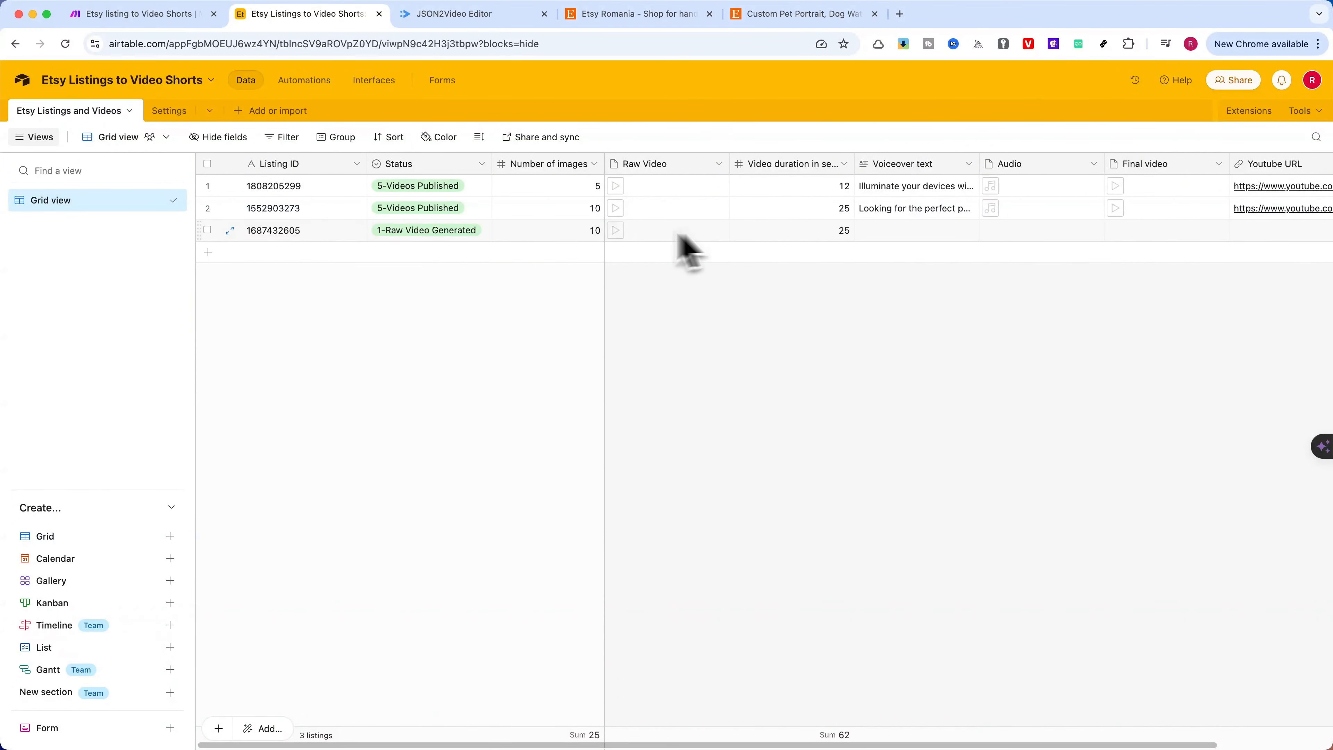
click(620, 231)
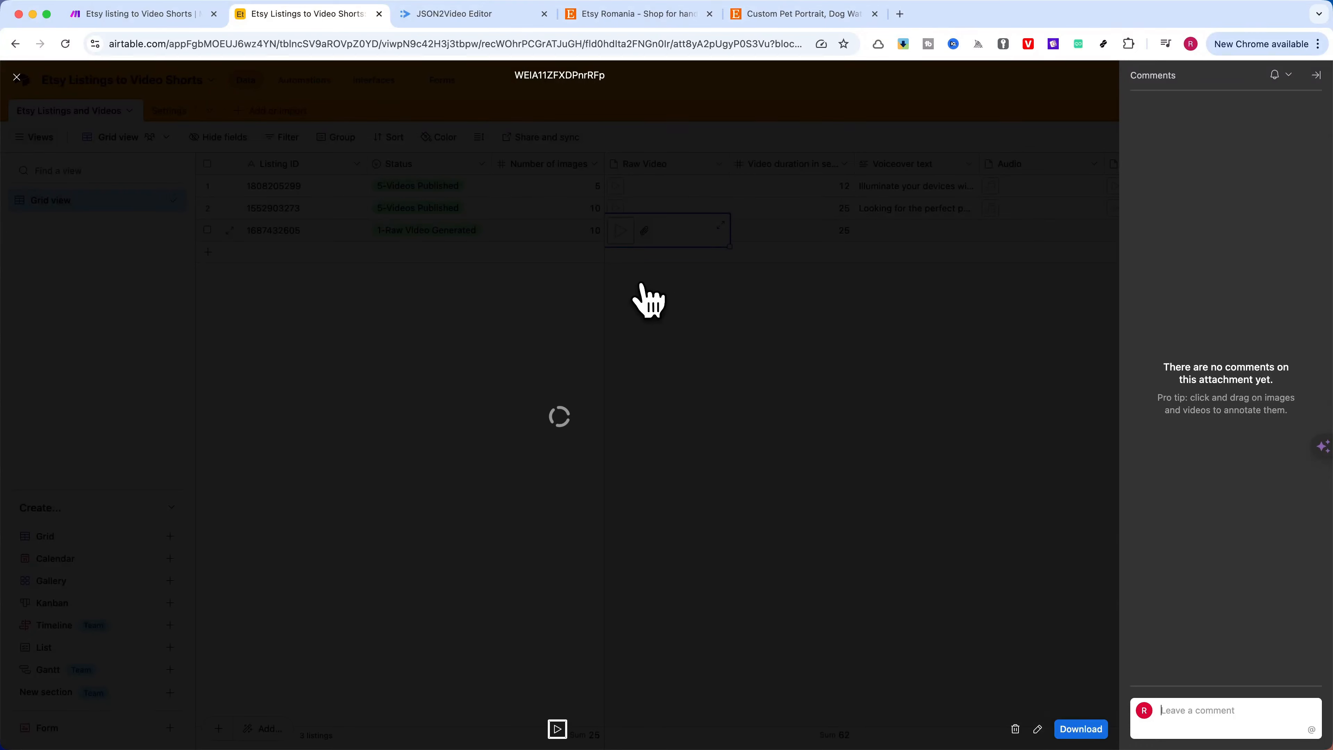
click(417, 694)
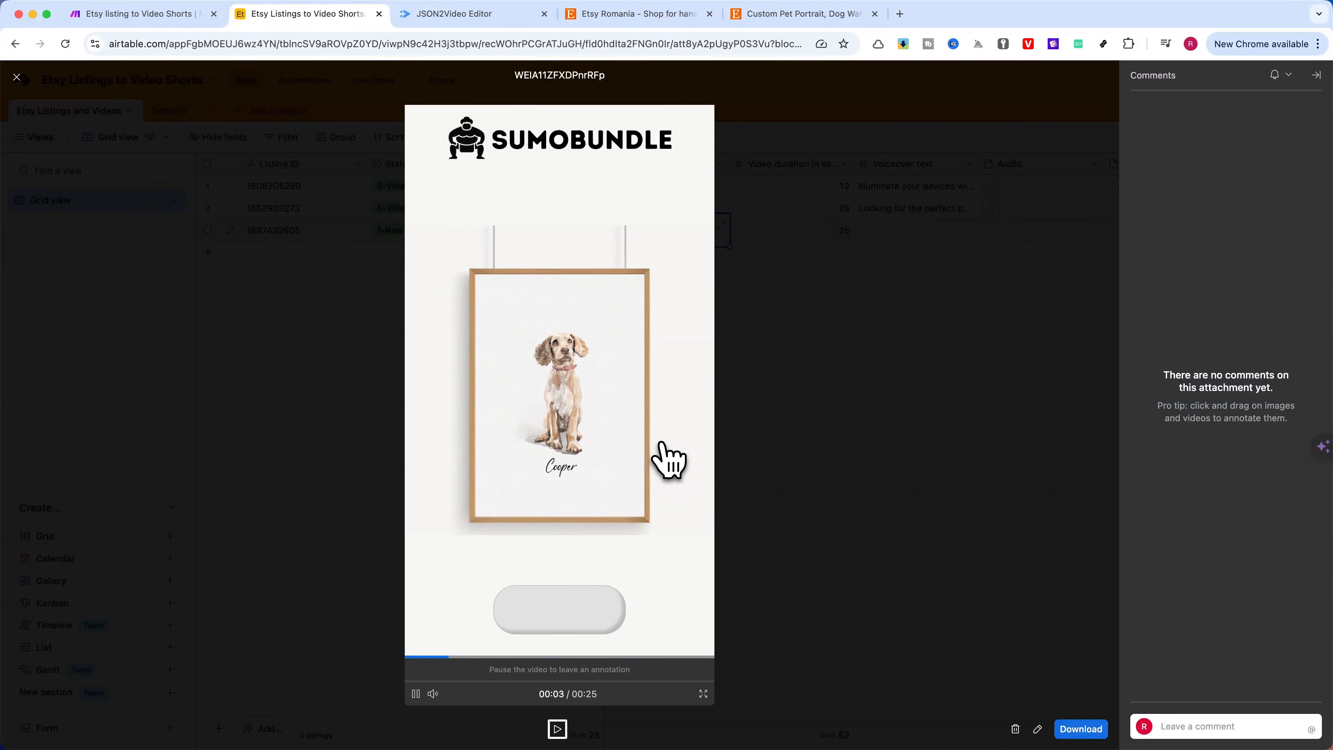
Switch to the JSON2Video editor and examine the JSON code of the Etsy movie template
click(486, 15)
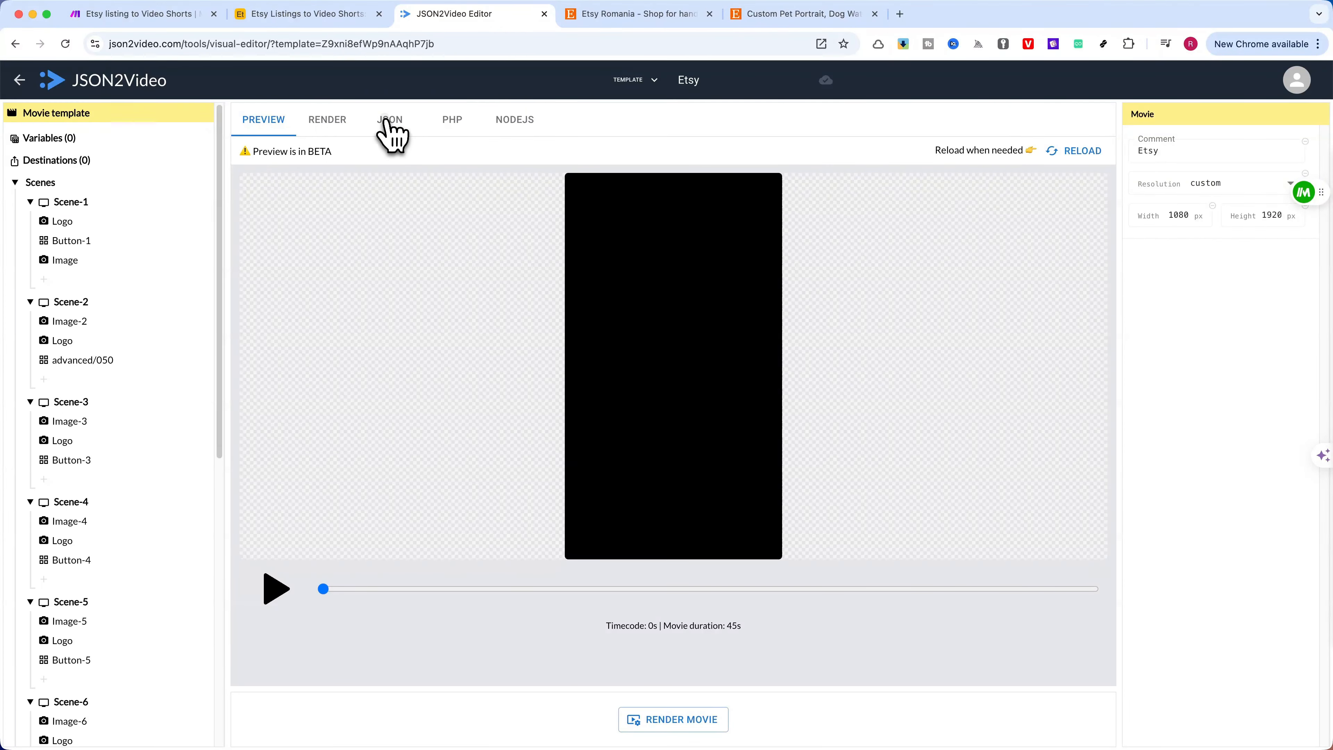
click(390, 122)
scroll(440, 298, down, 15)
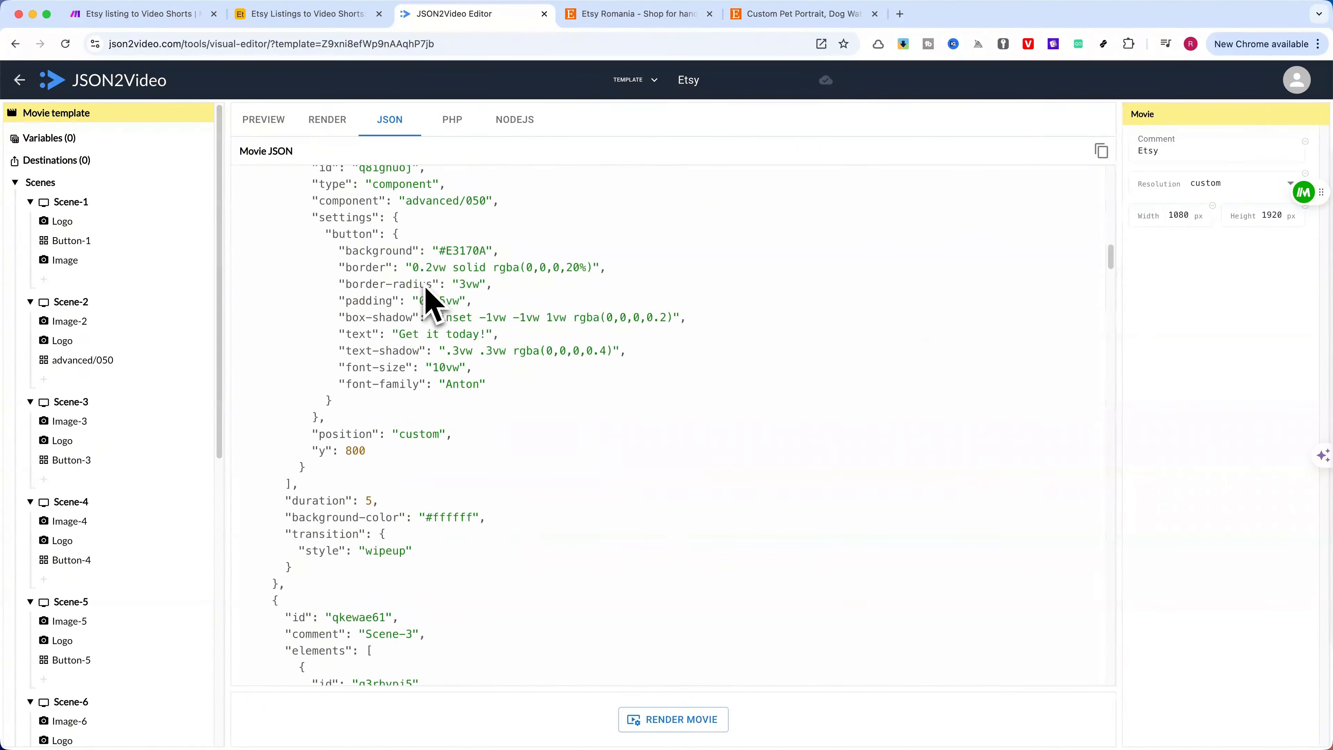
scroll(425, 288, up, 15)
Return to Airtable, close the raw video preview and inspect the new record's video duration field
click(309, 15)
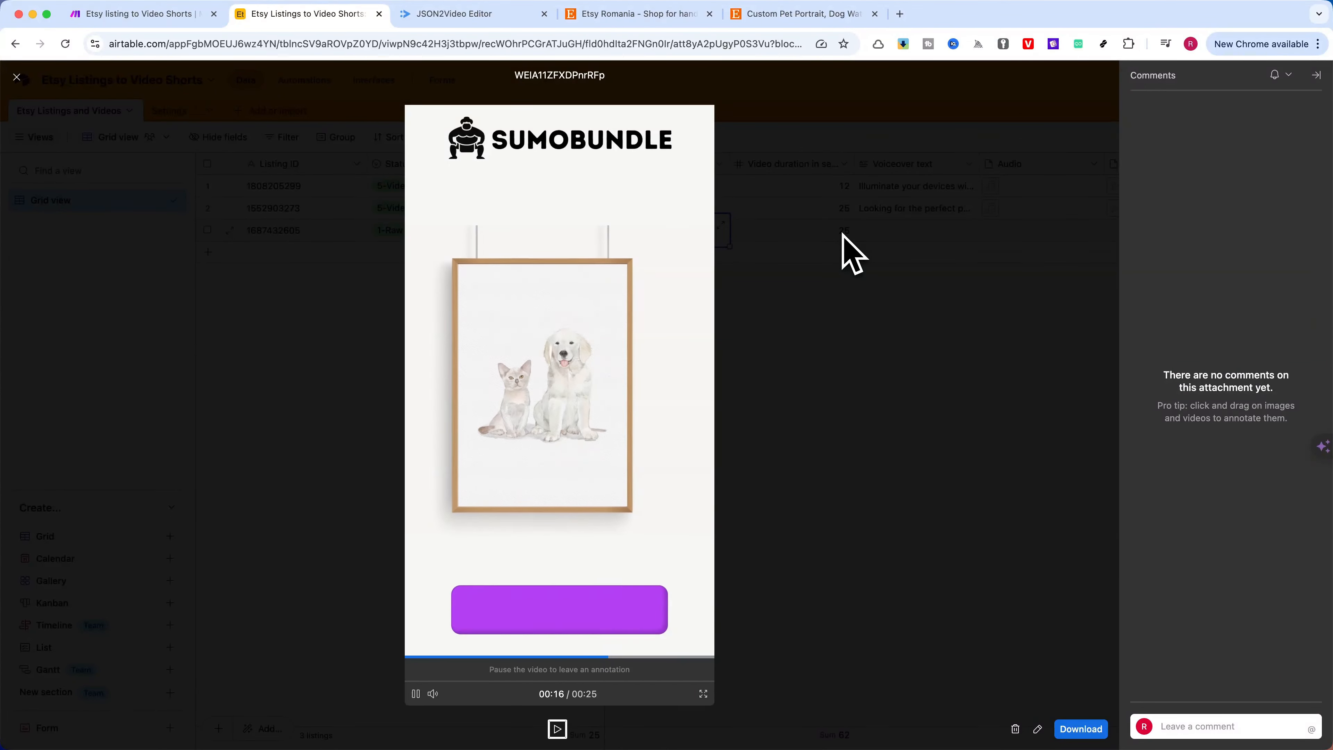
click(842, 247)
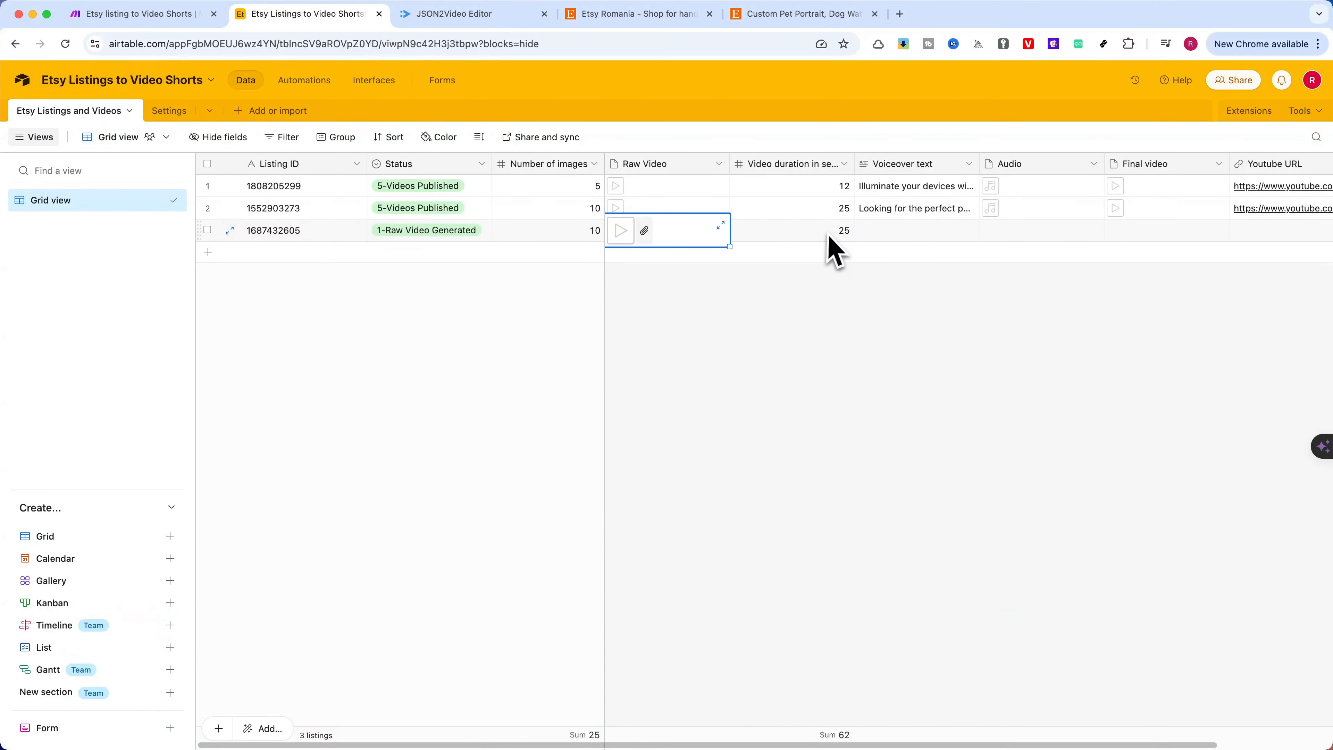
click(843, 236)
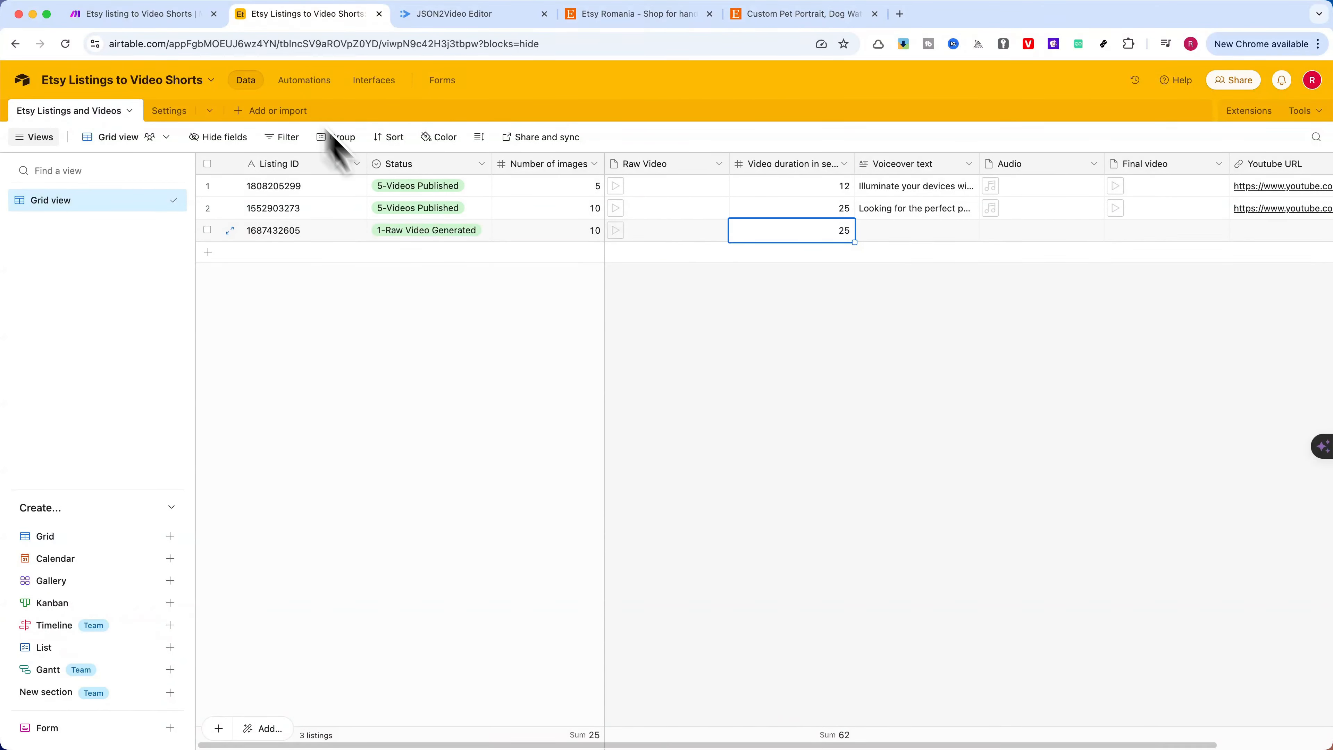
Switch to Make and examine the completed raw video route and the OpenAI voiceover text route, checking back with Airtable
click(157, 14)
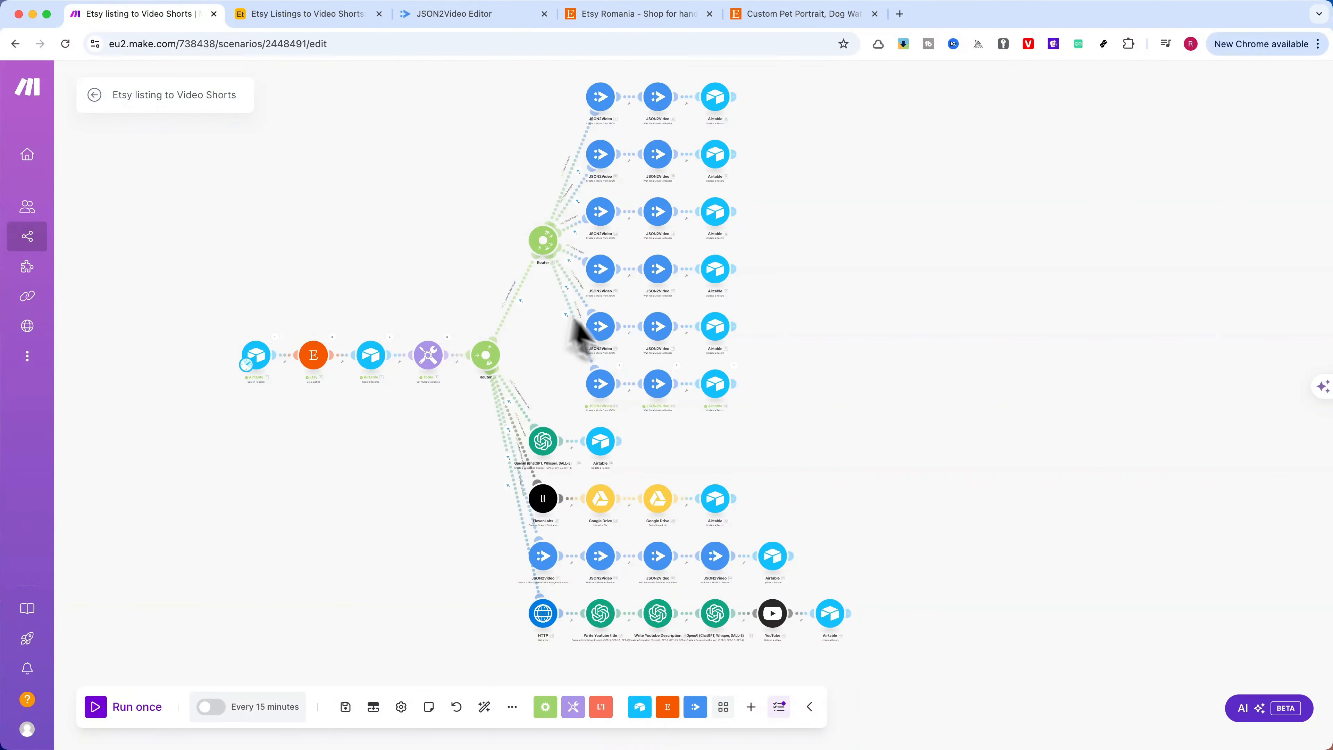
scroll(462, 299, up, 5)
scroll(578, 273, down, 2)
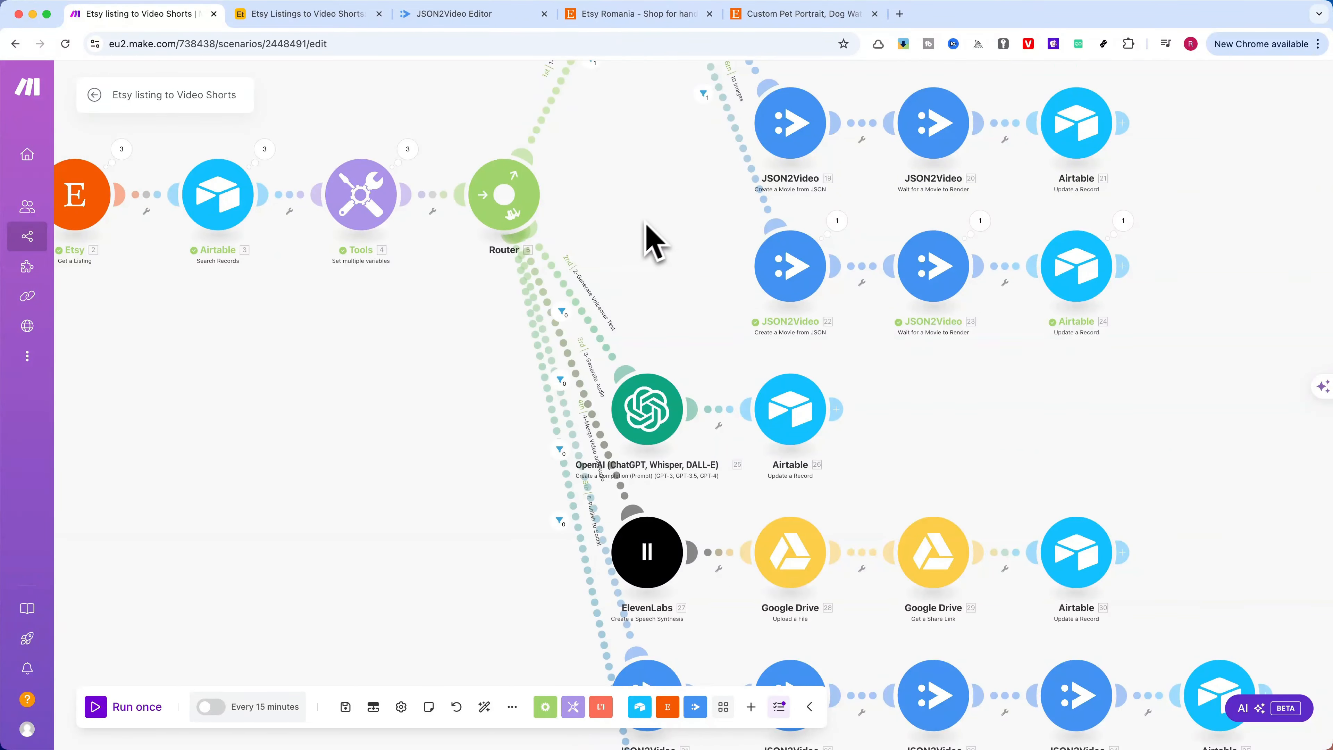
click(303, 15)
click(160, 14)
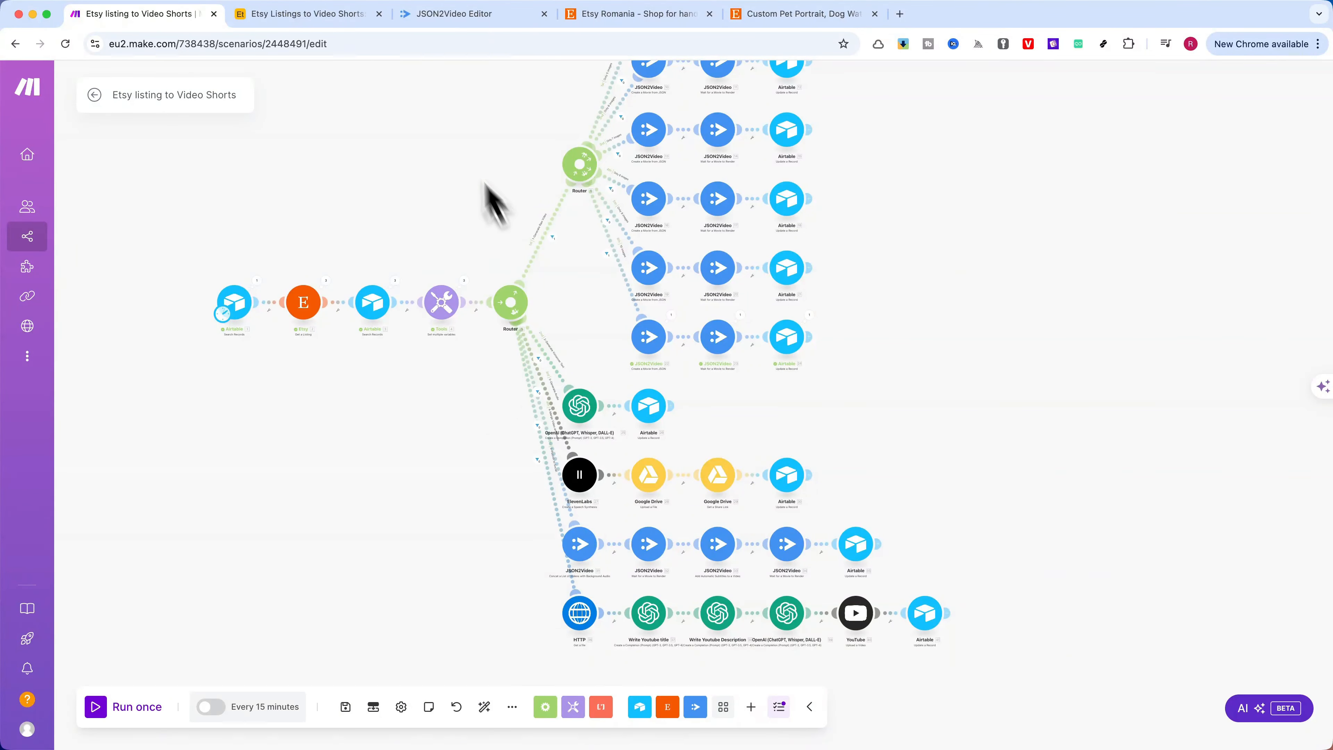
click(319, 21)
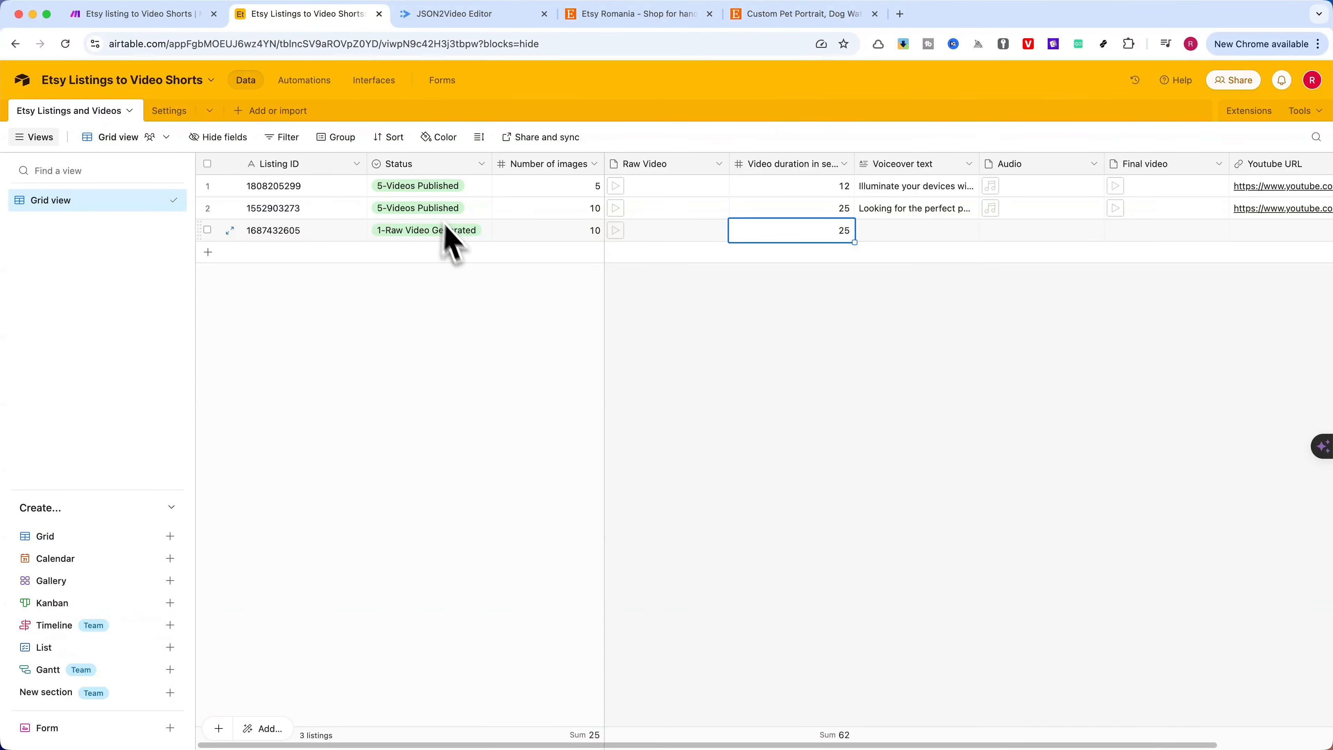
click(458, 236)
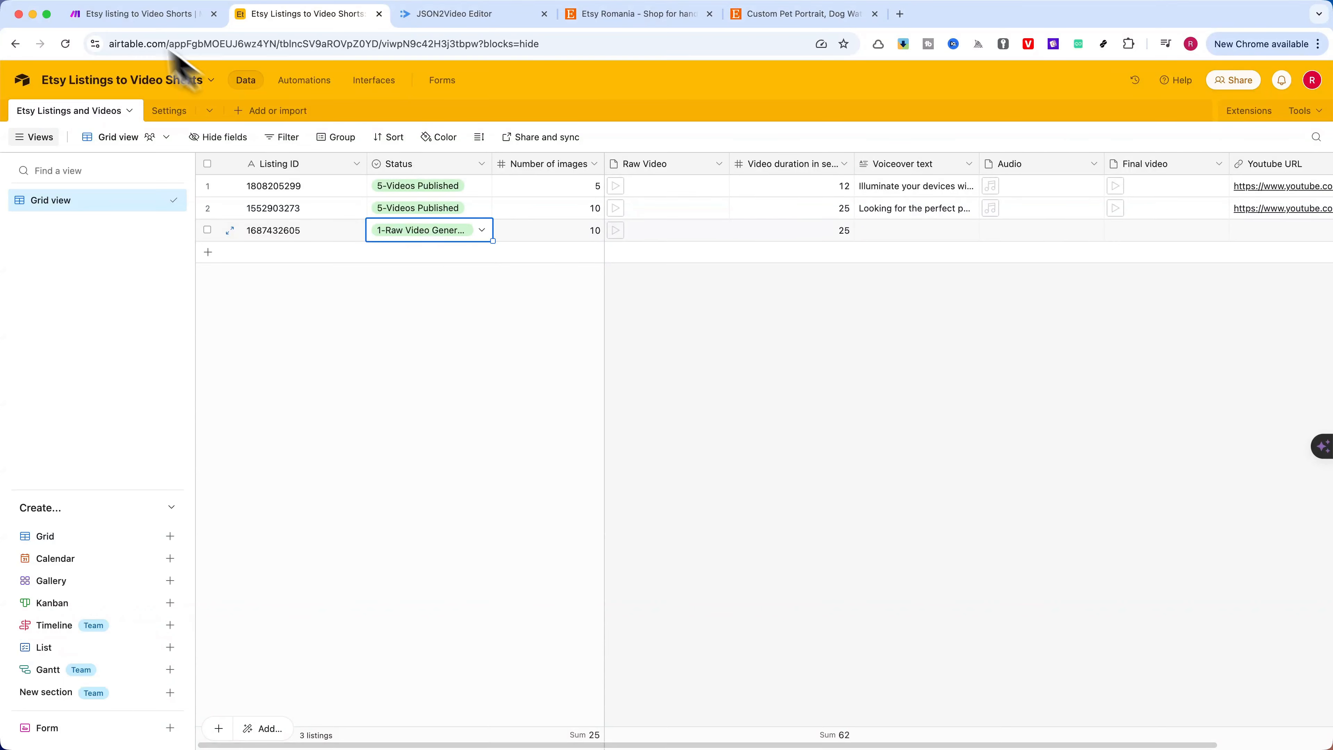
click(131, 15)
scroll(457, 441, up, 5)
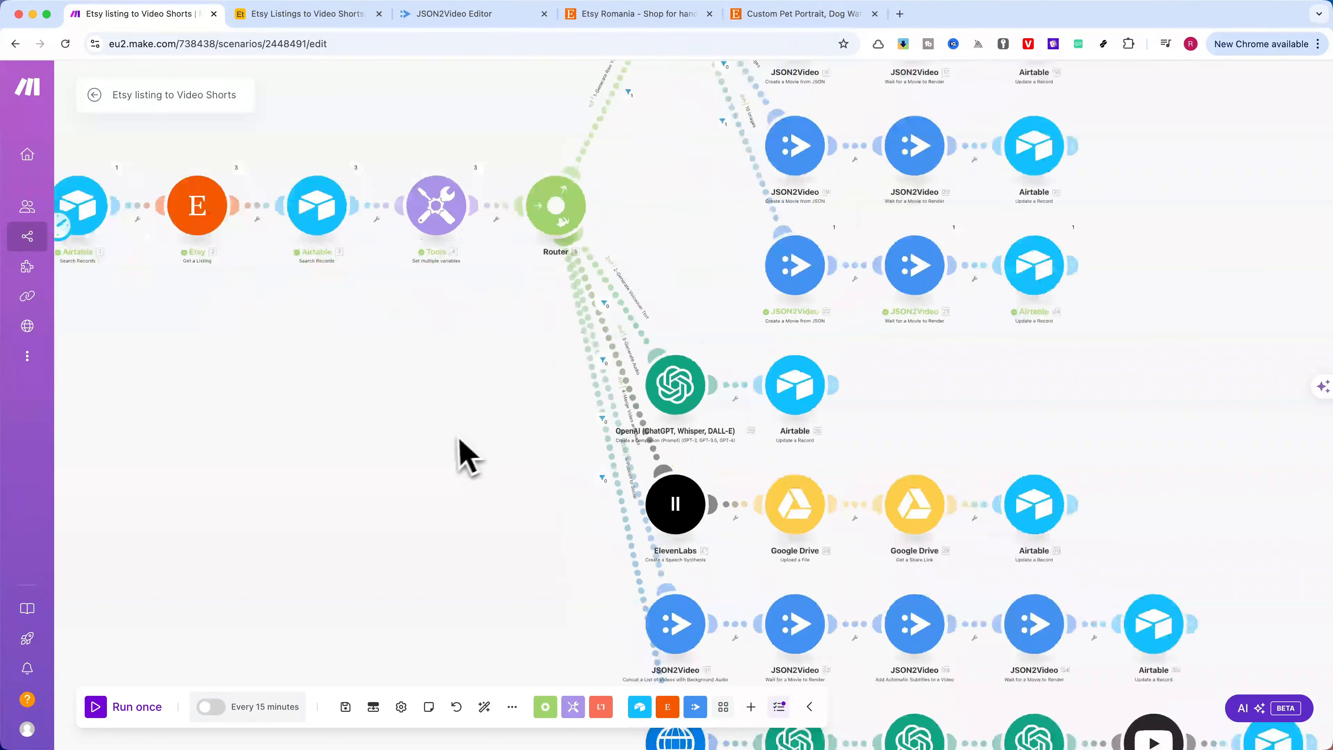
click(311, 15)
click(428, 231)
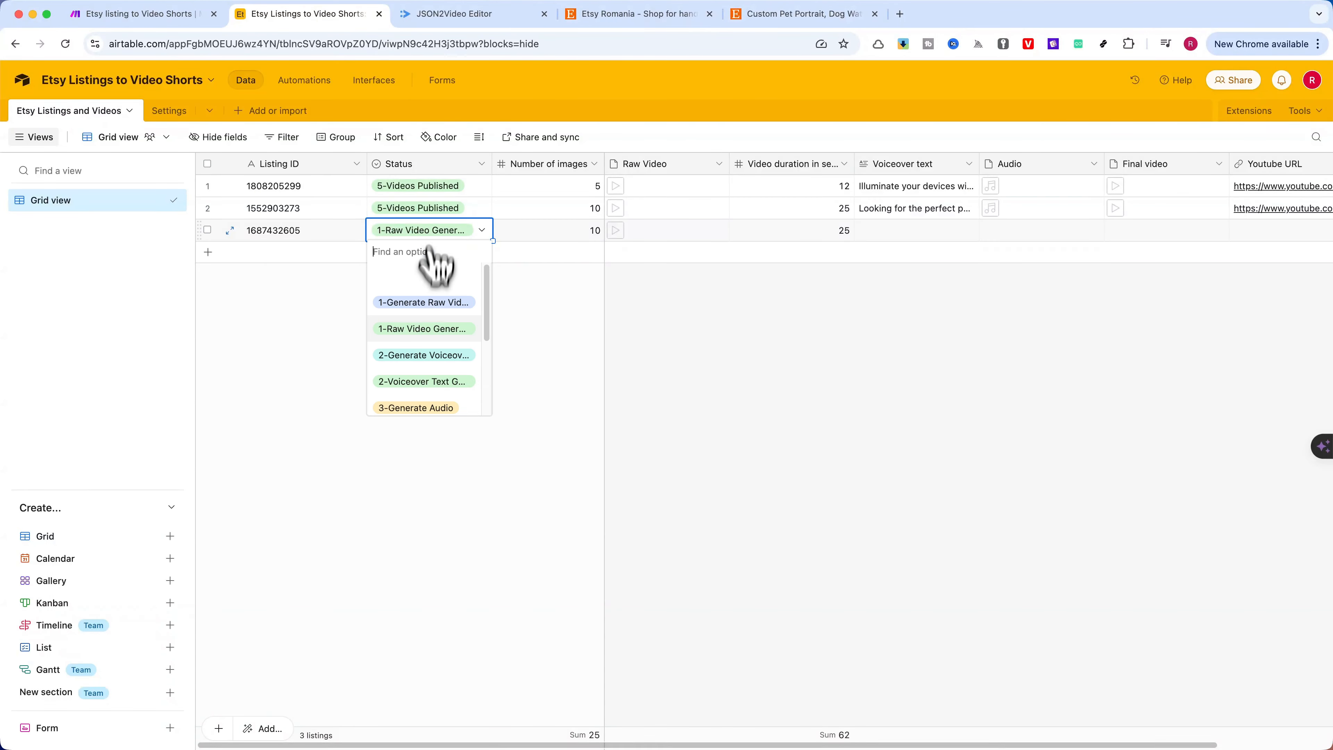
click(424, 357)
Switch to Make and run the scenario once, following the OpenAI voiceover text route
click(140, 16)
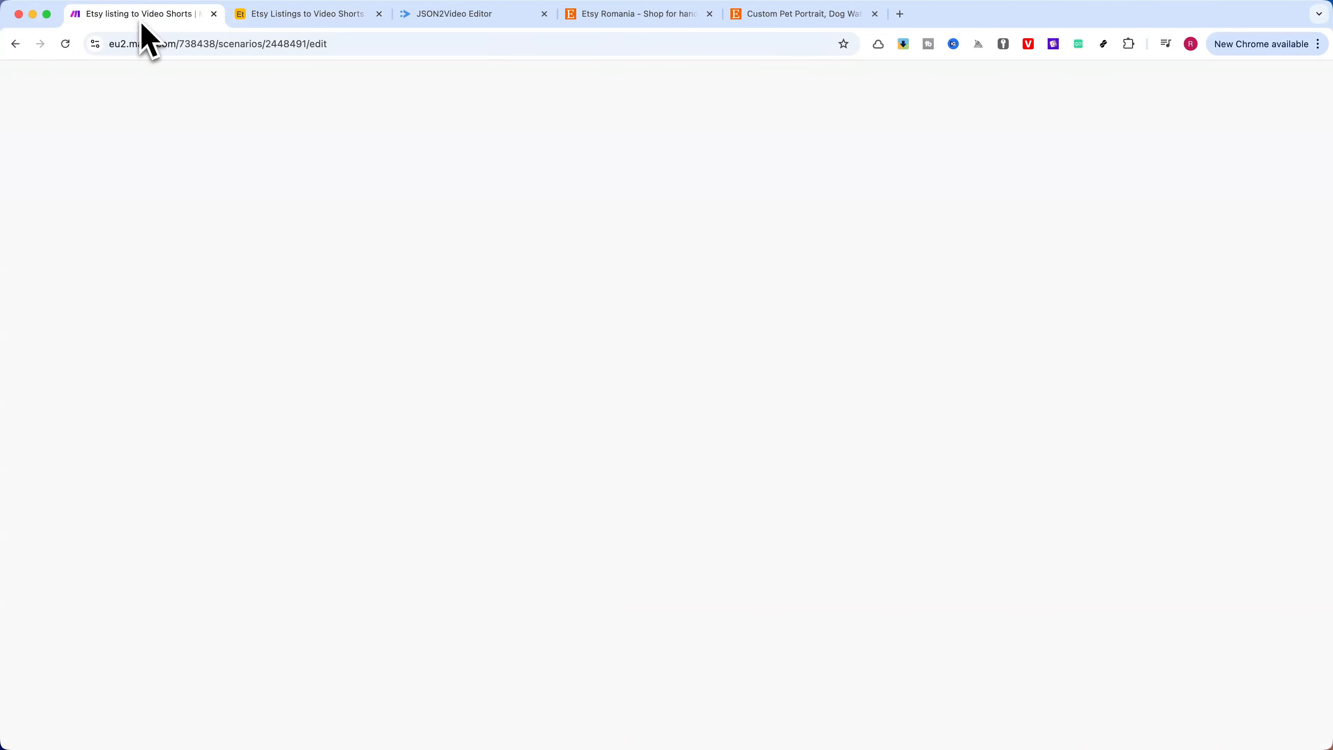
click(95, 707)
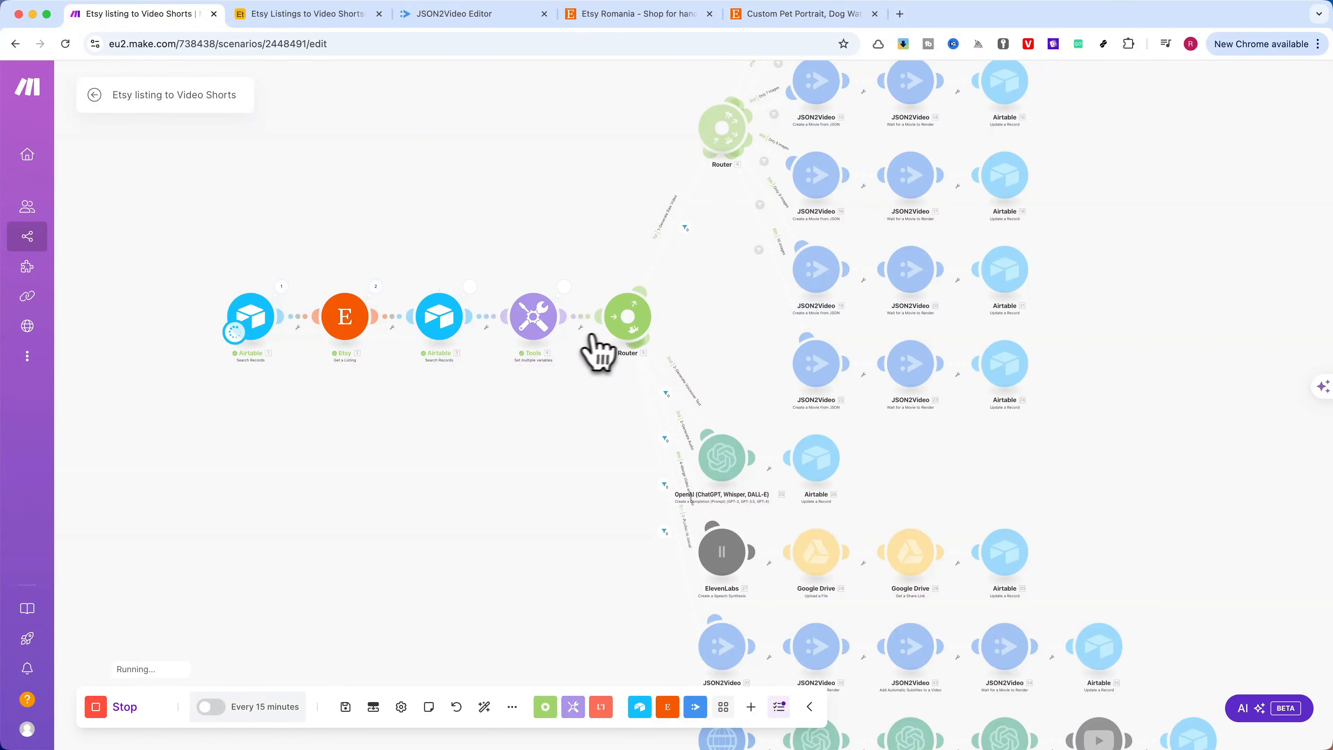
drag(583, 464, 447, 424)
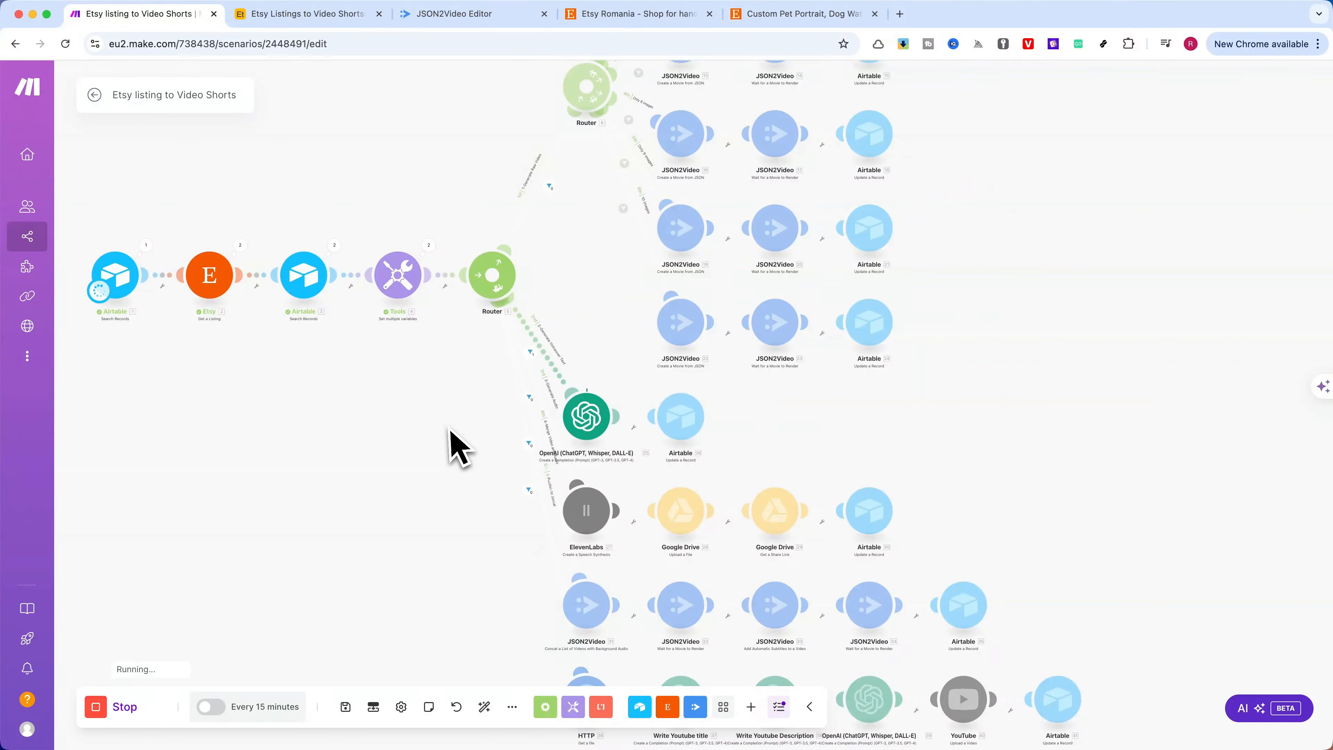
scroll(483, 436, up, 3)
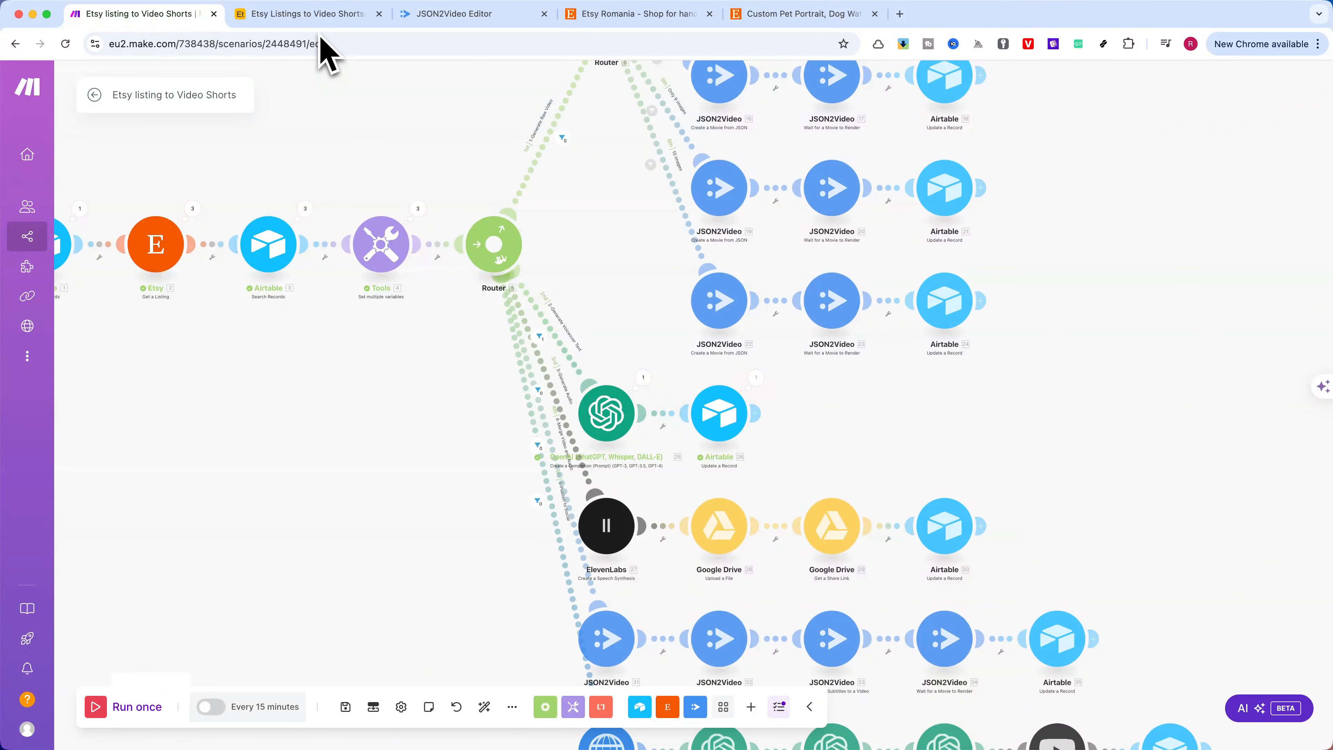
click(343, 14)
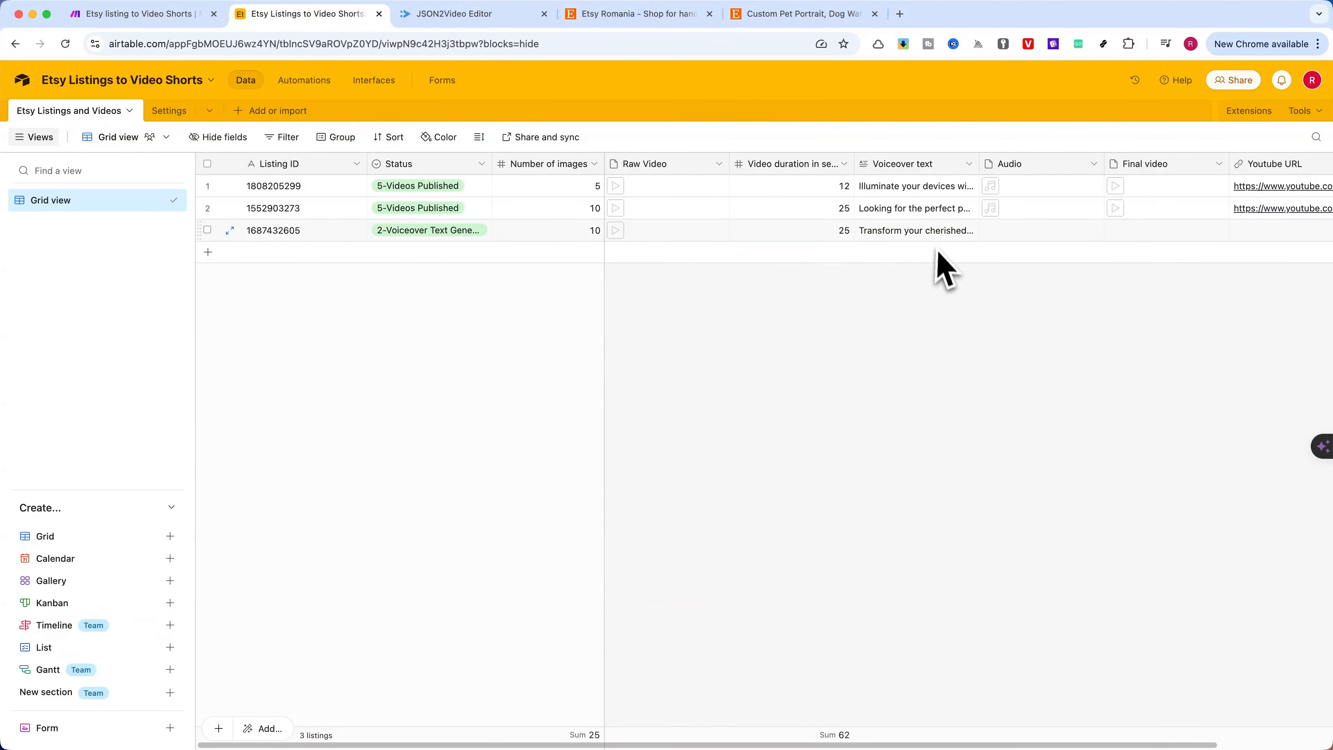
click(942, 237)
click(975, 241)
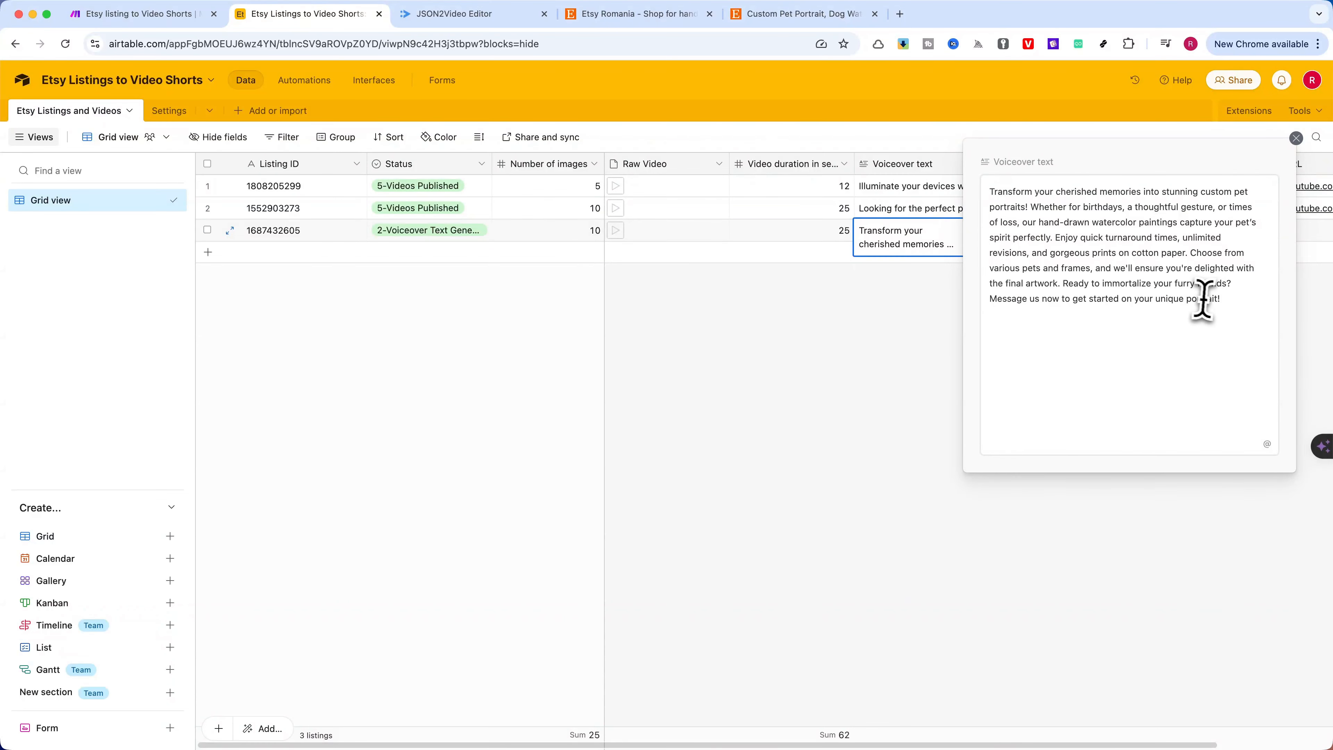
Try removing the sentence starting with "Choose from various pets and frames" from the voiceover text, and undo the removal
drag(1190, 253, 1066, 284)
key(BackSpace)
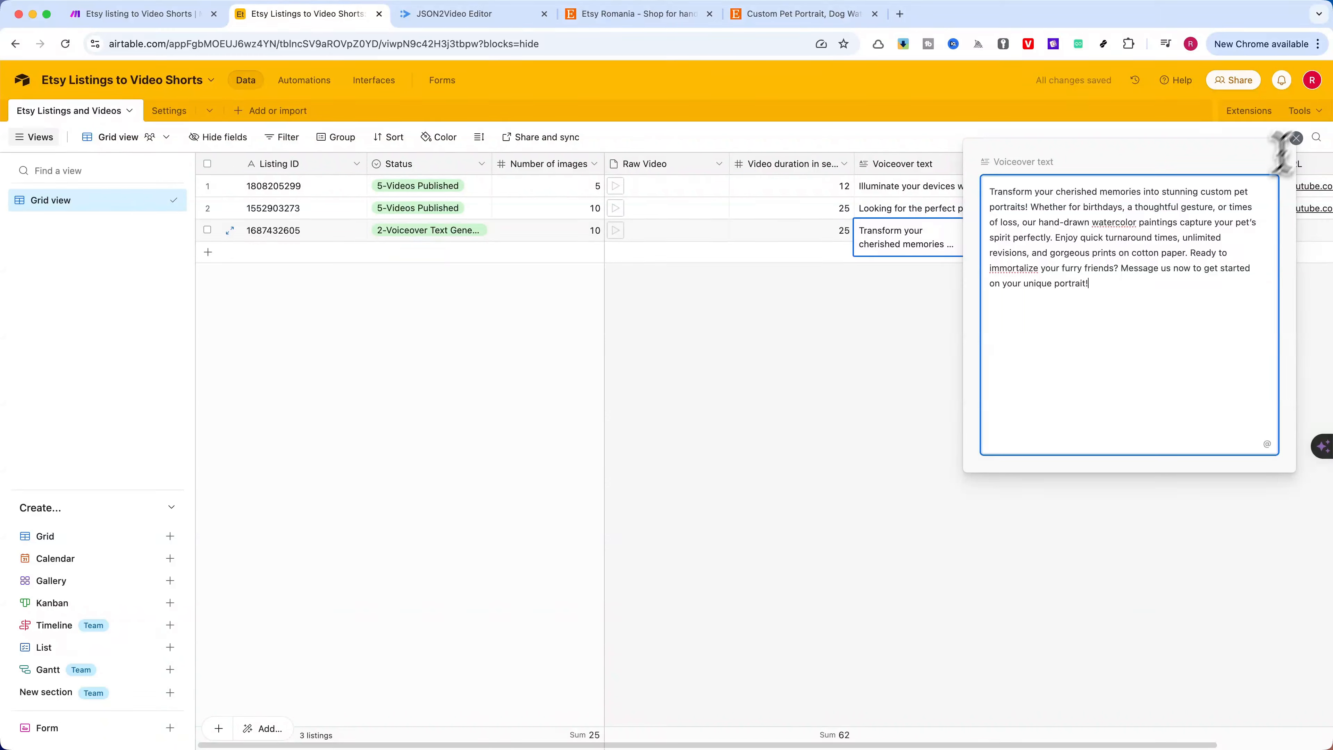
key(super+z)
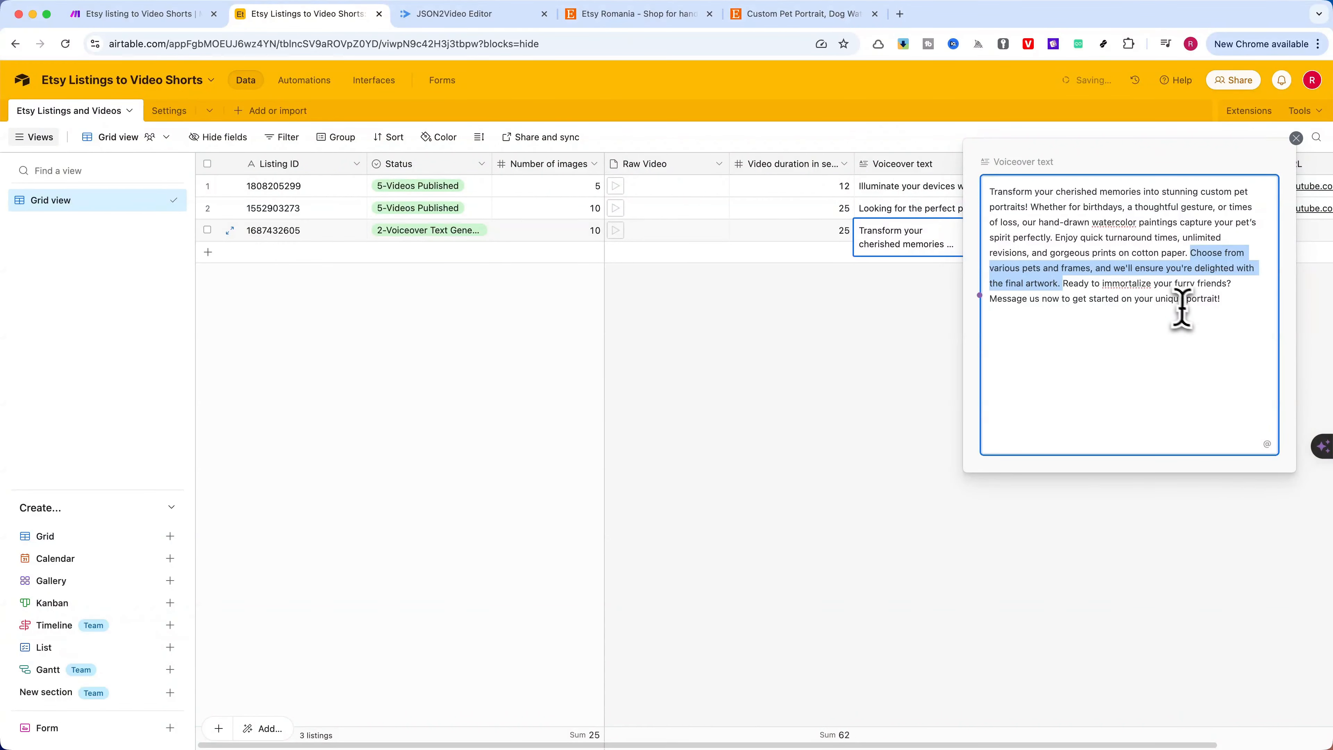
click(1187, 316)
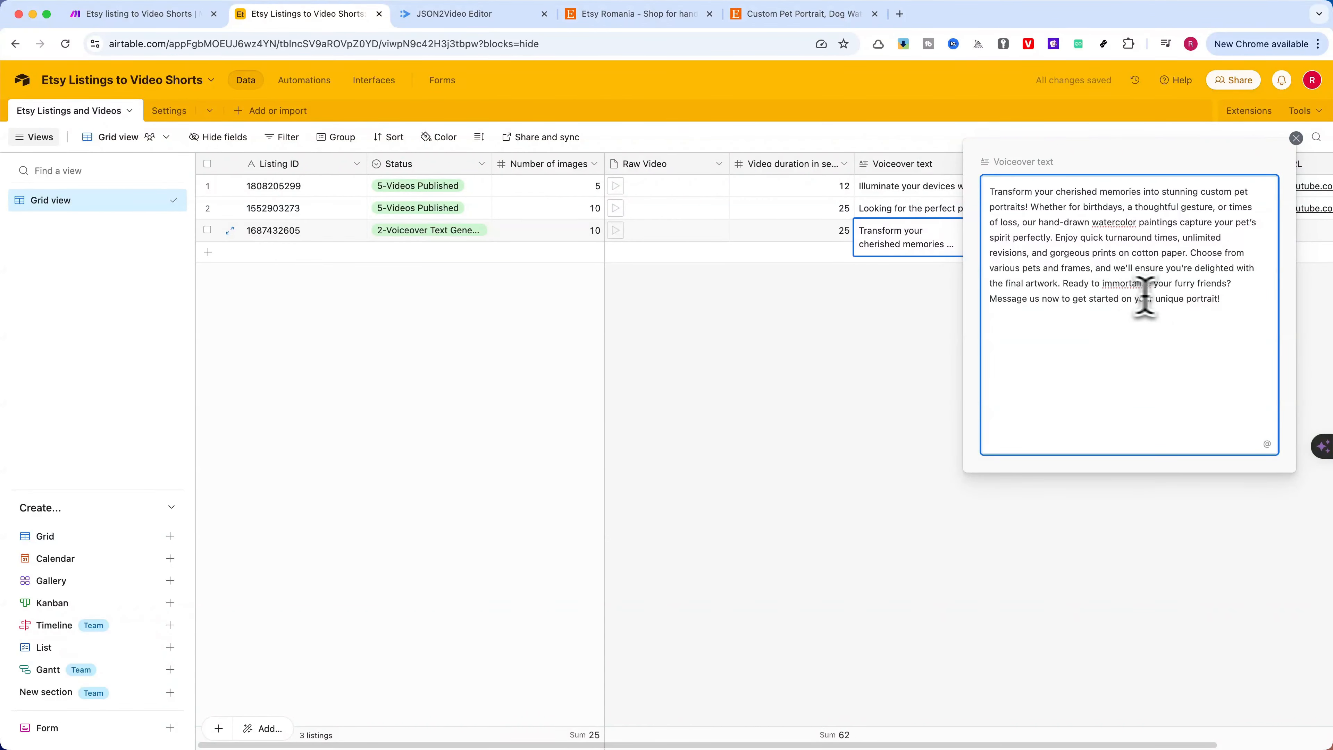
Delete the sentence "Ready to immortalize your furry friends?" from the voiceover text and close the expanded field
mouse_move(1229, 298)
mouse_down()
mouse_move(1128, 298)
mouse_move(1247, 284)
mouse_up()
key(BackSpace)
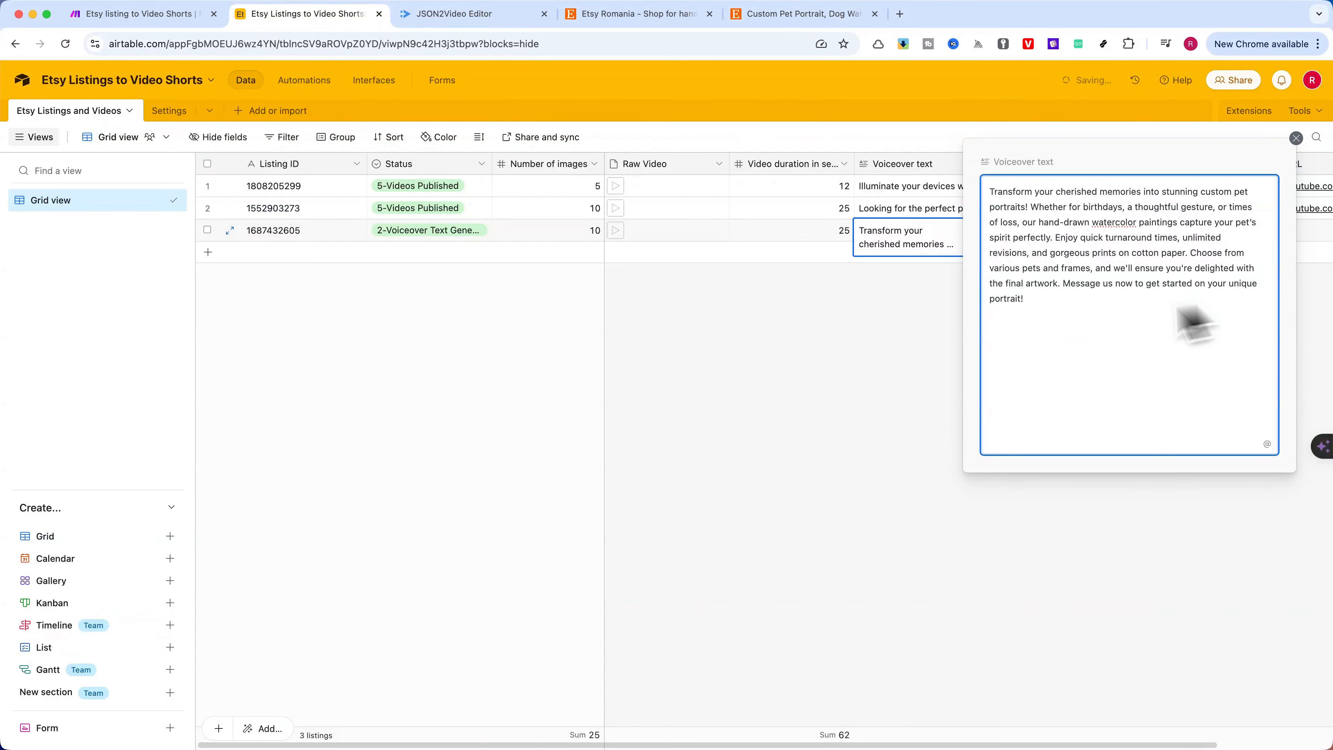
key(Escape)
click(450, 231)
click(450, 232)
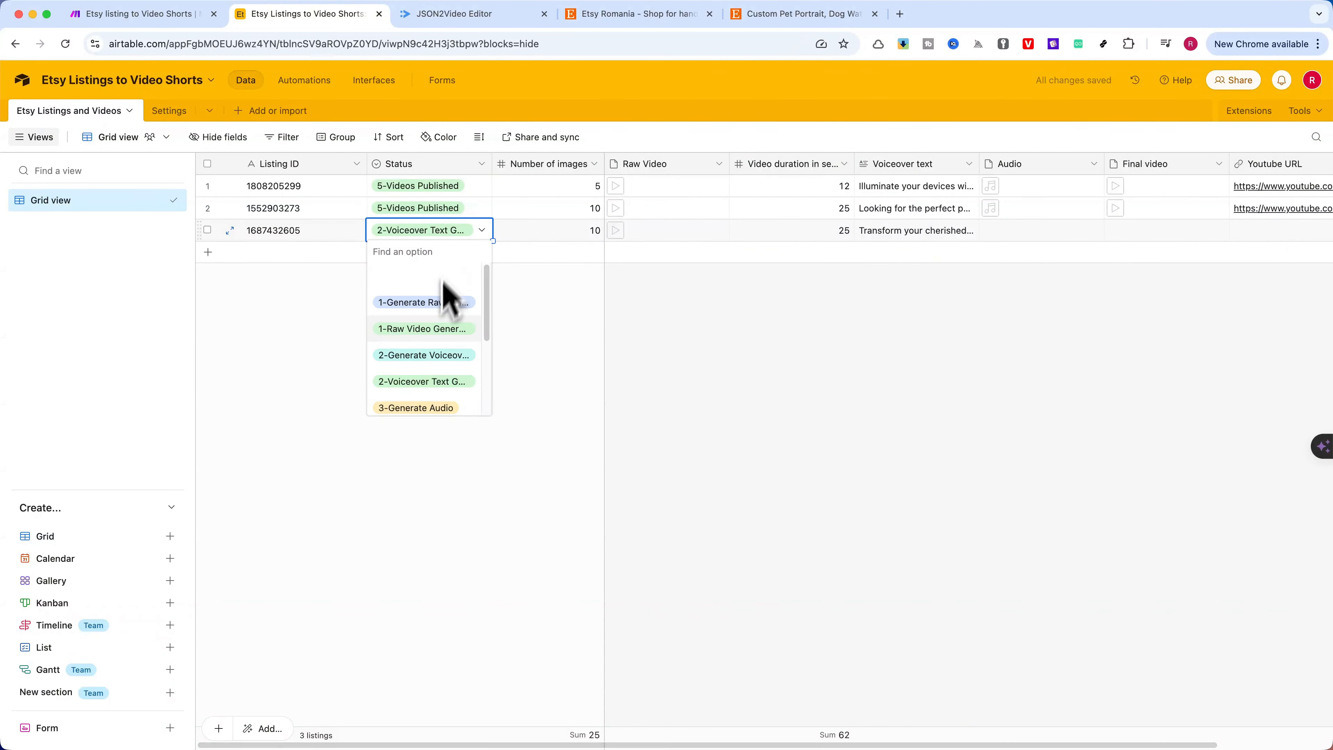
click(431, 407)
Switch to Make and run the scenario once, following the ElevenLabs and Google Drive audio route
click(132, 14)
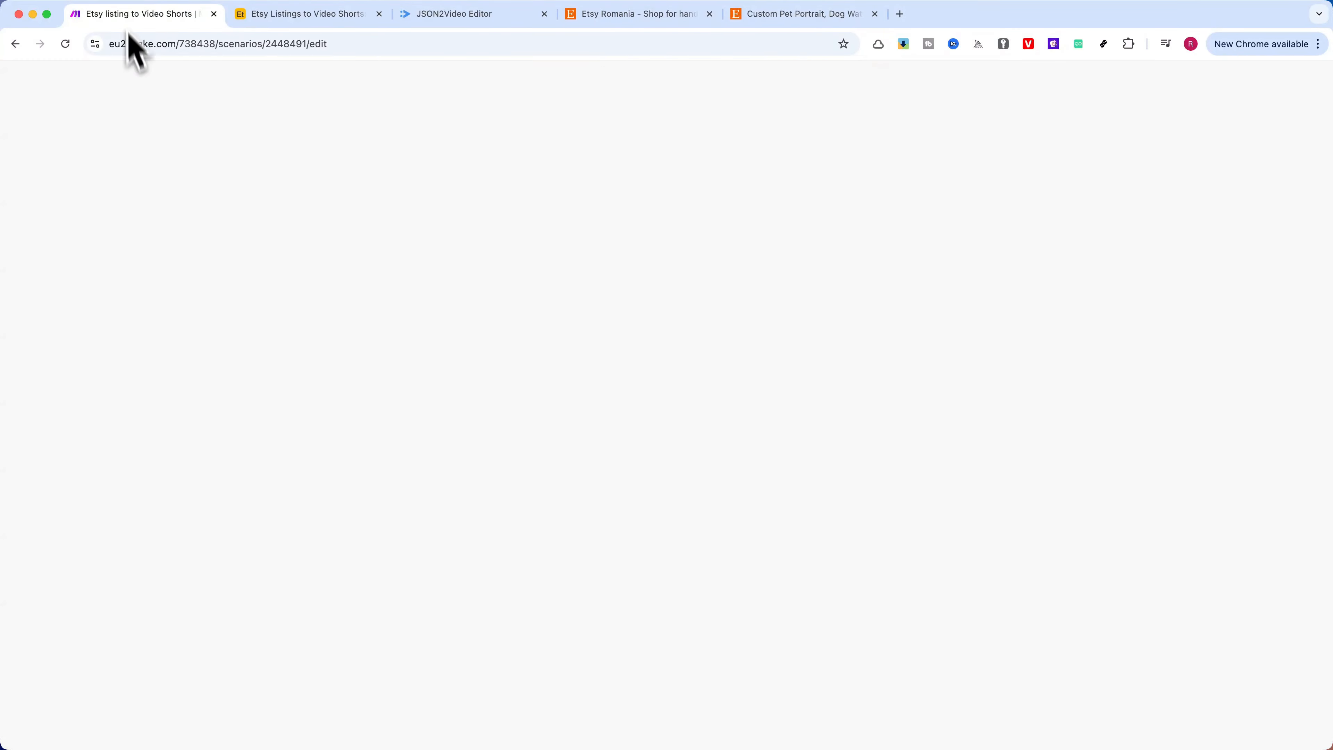
click(95, 709)
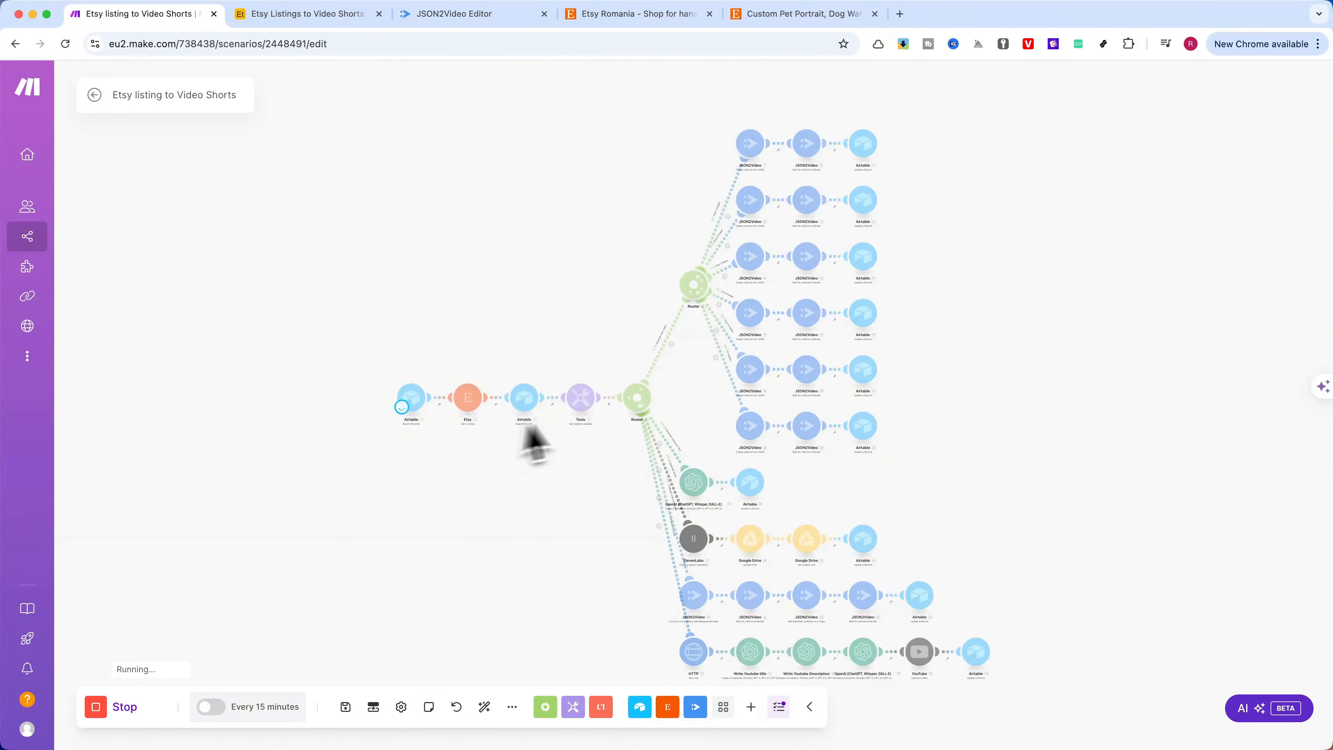
scroll(600, 517, up, 5)
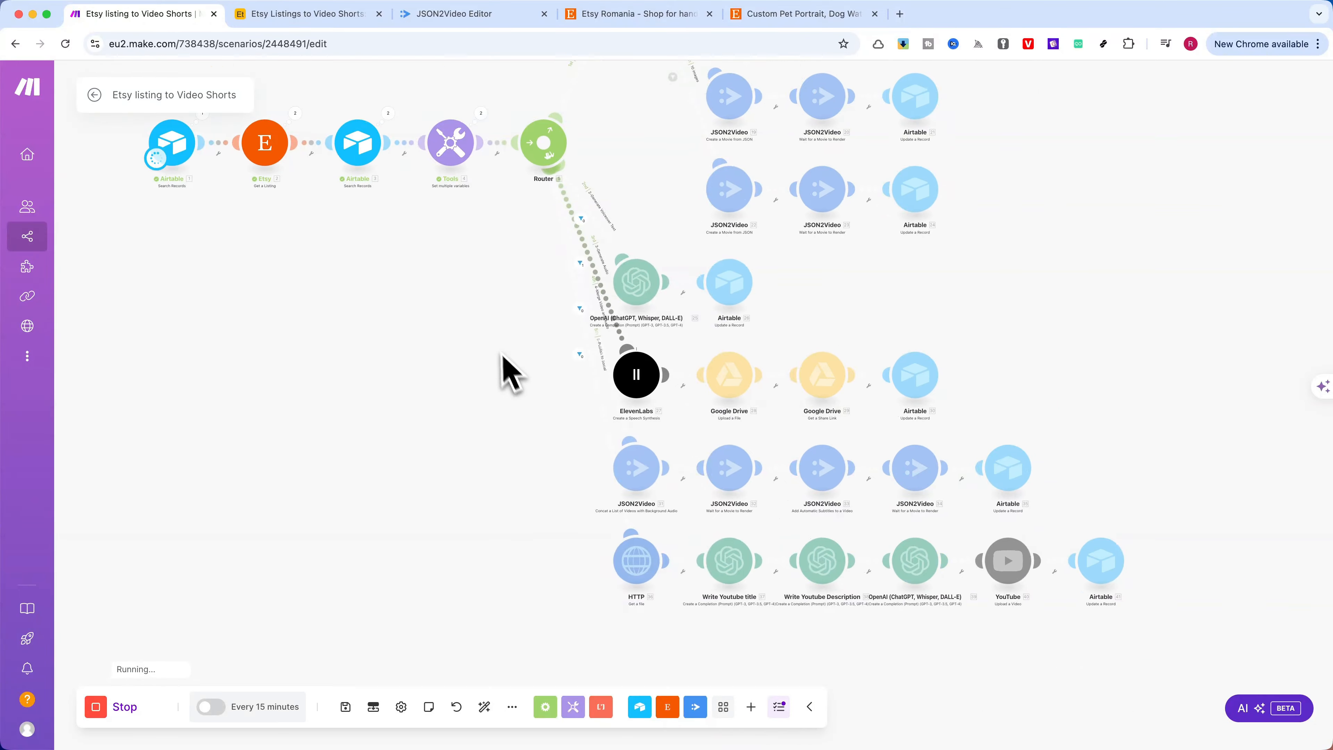
drag(489, 377, 421, 352)
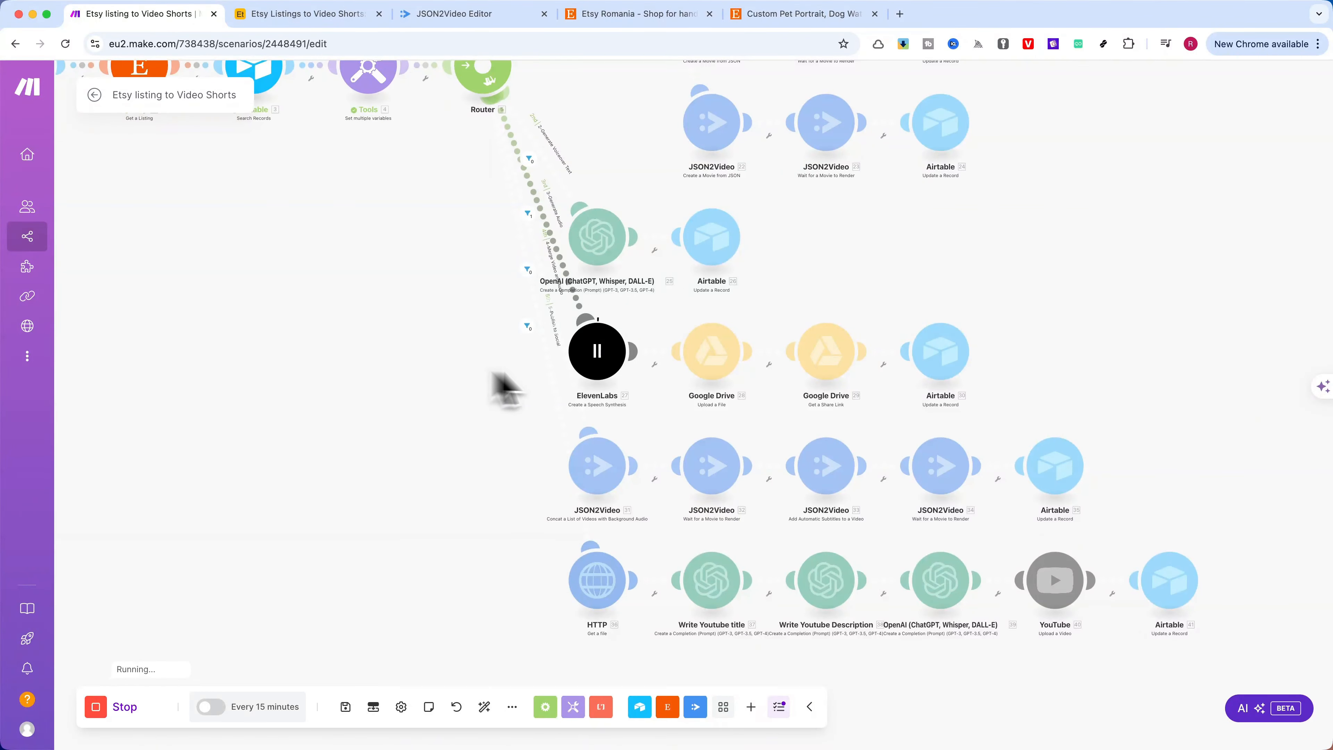
scroll(469, 359, up, 2)
drag(516, 363, 357, 367)
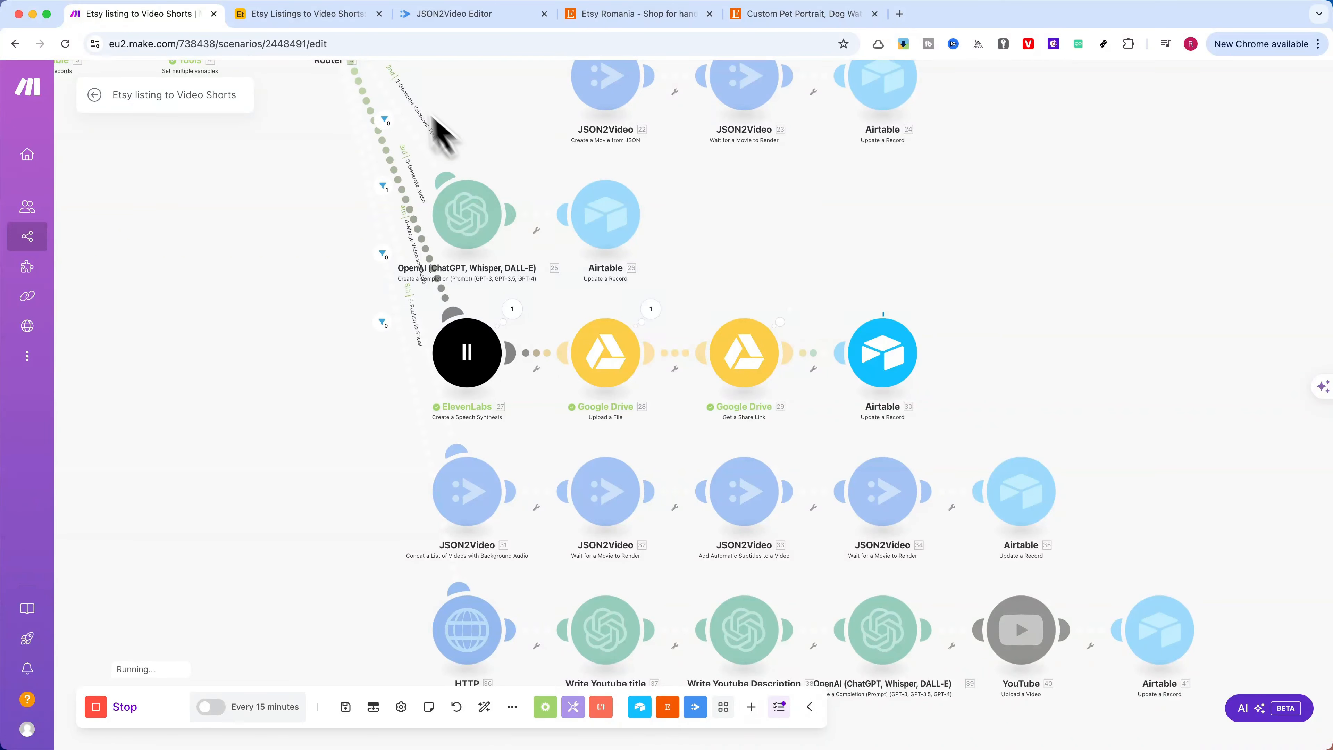
click(318, 21)
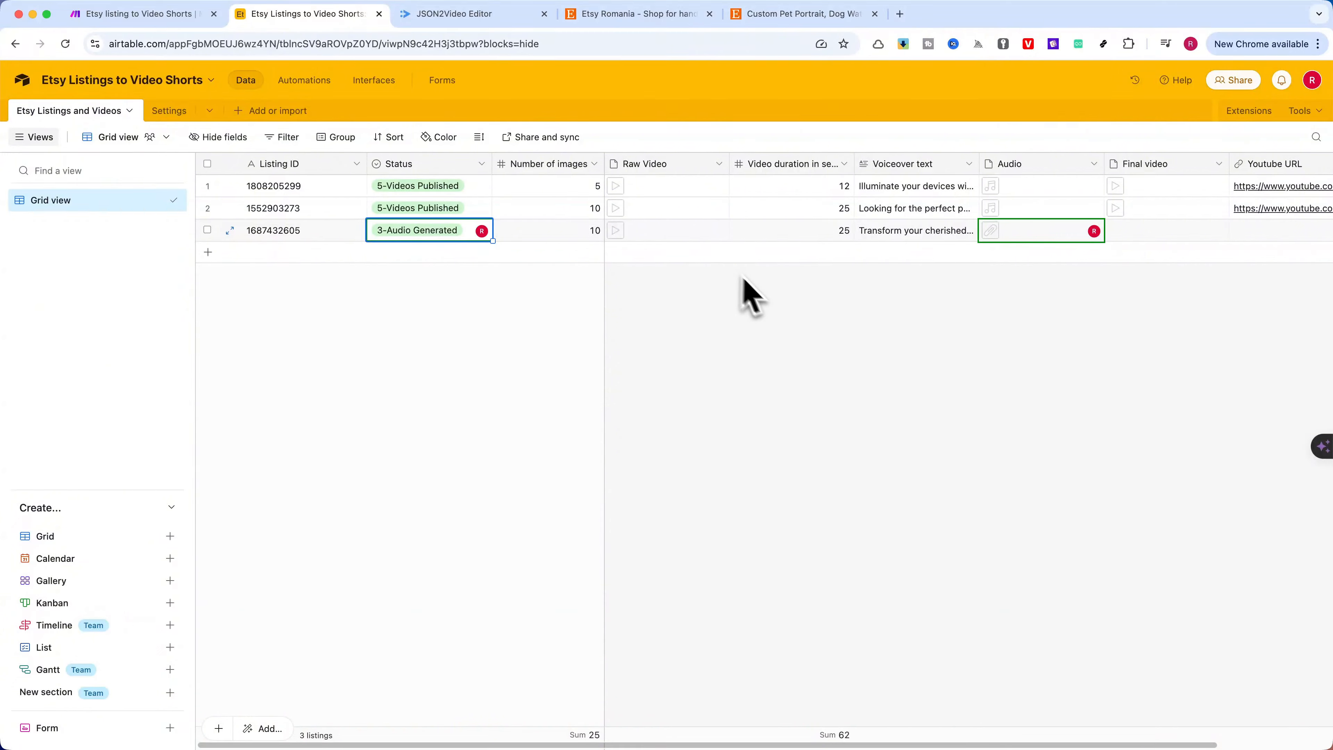
click(993, 231)
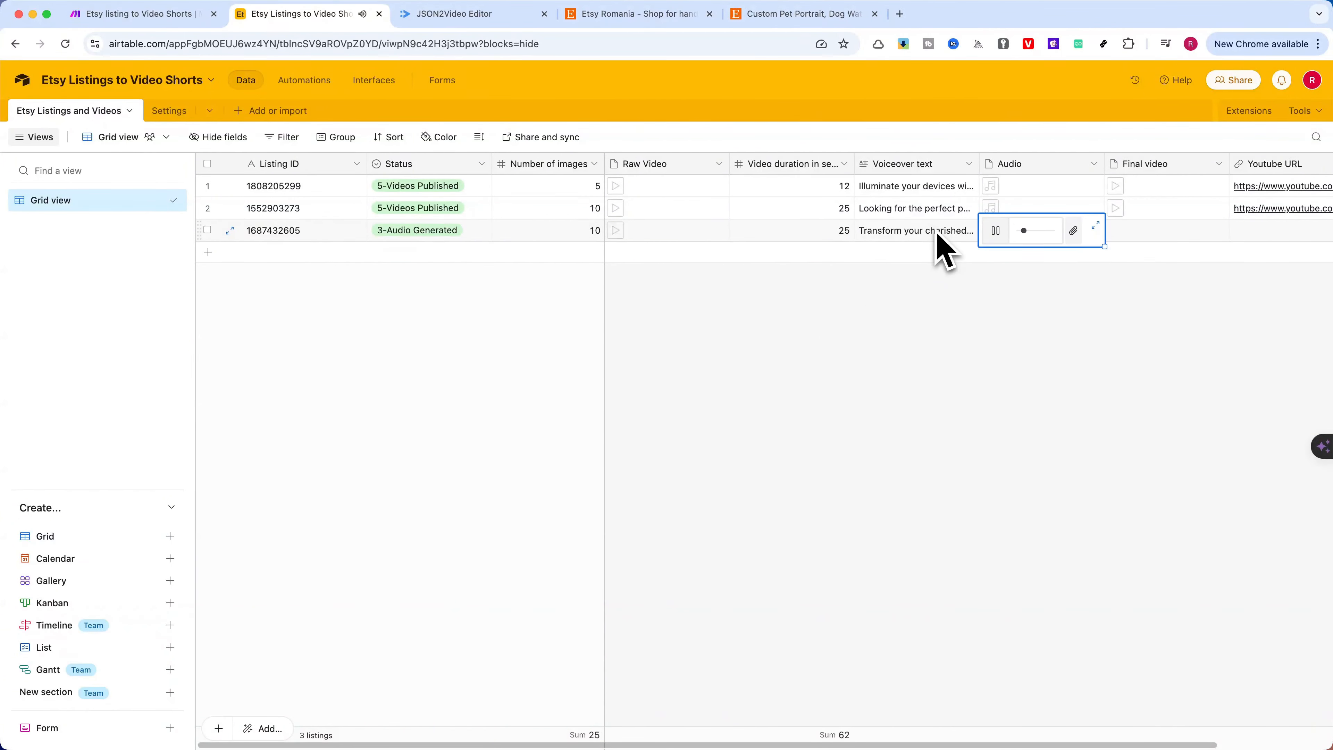
click(1095, 226)
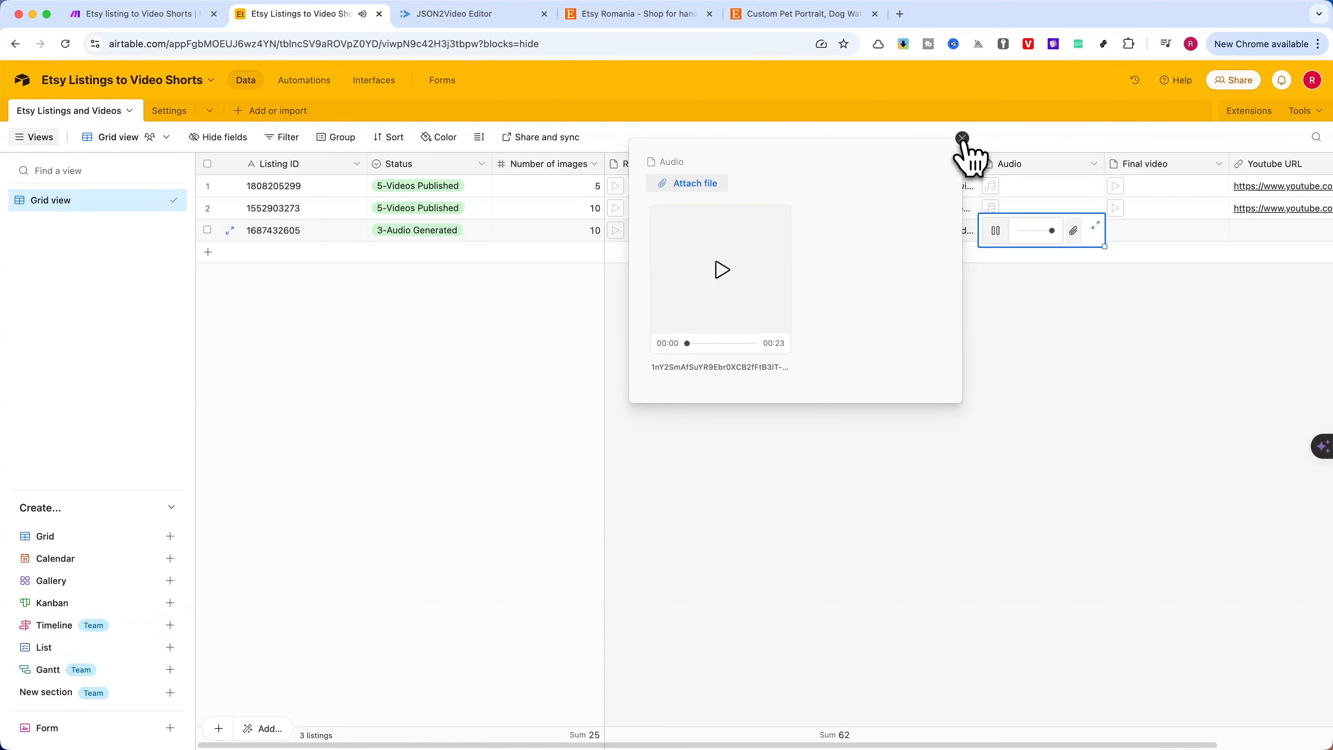
click(962, 137)
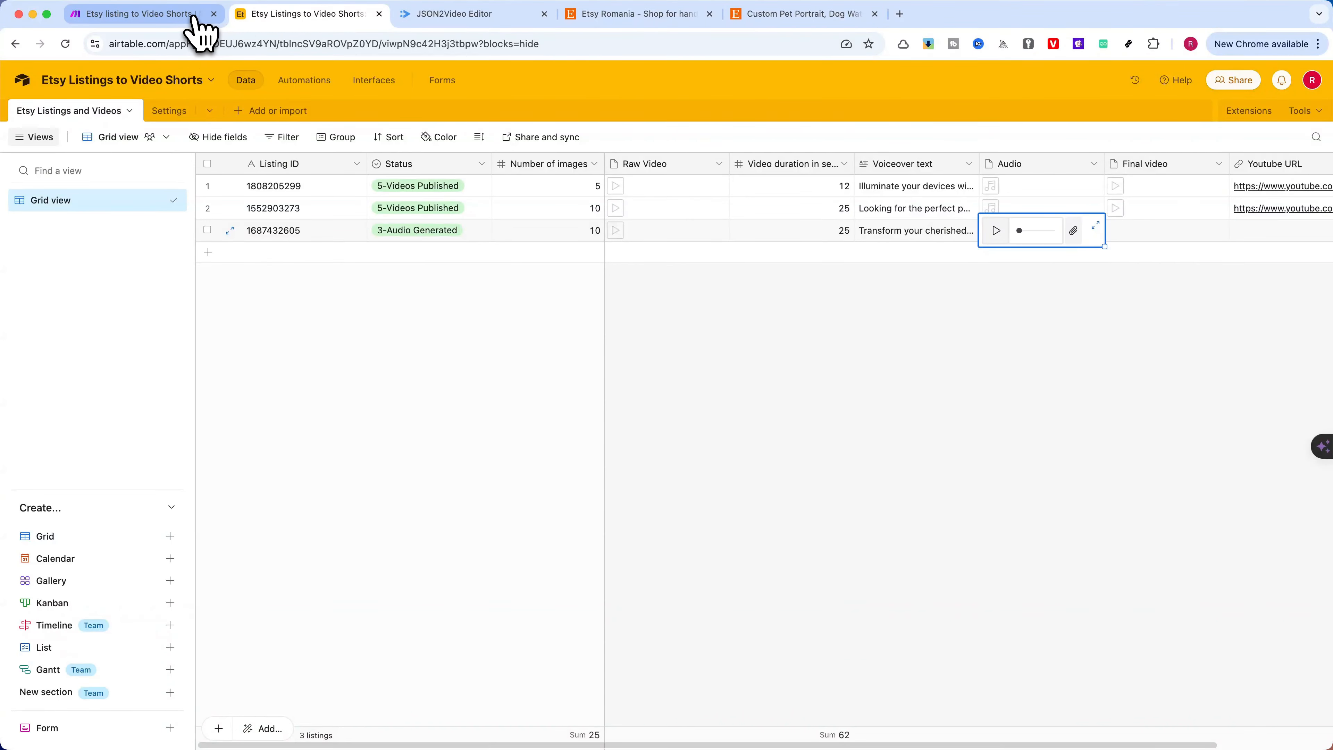
click(420, 230)
click(419, 231)
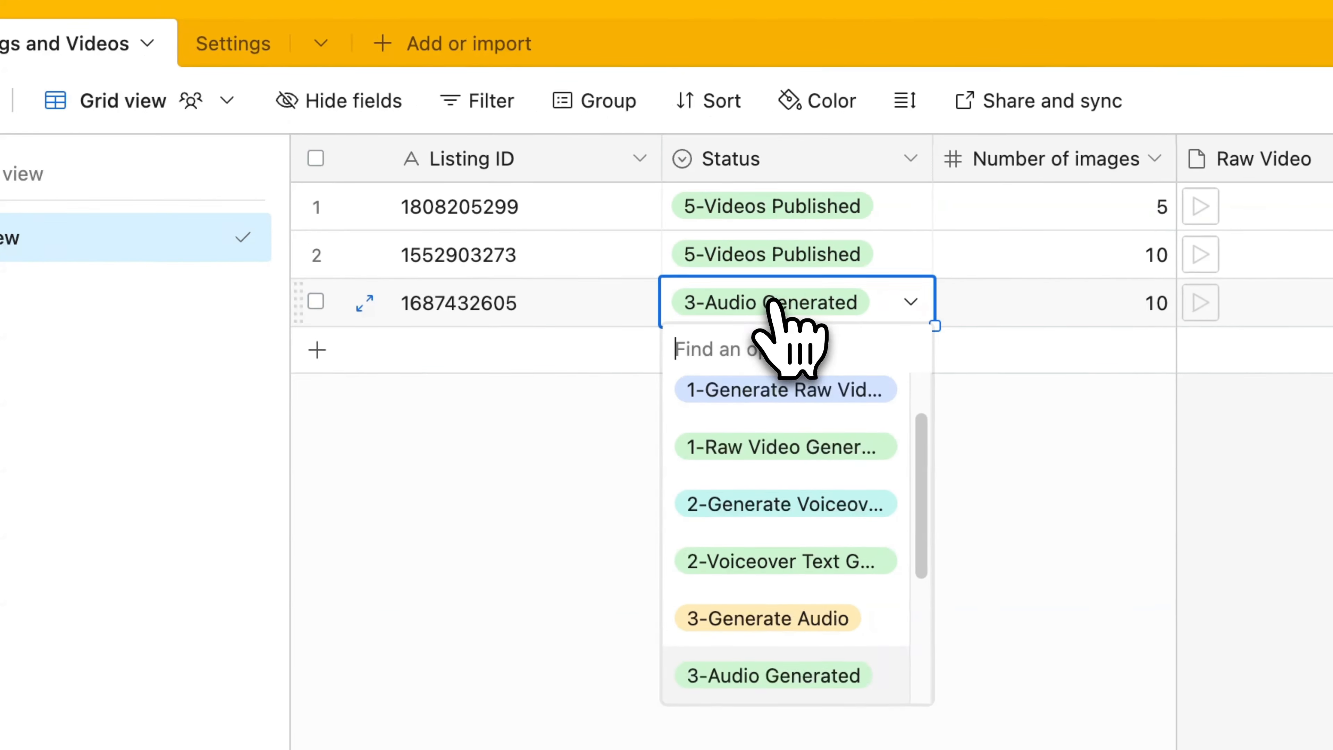
scroll(811, 481, down, 2)
click(816, 630)
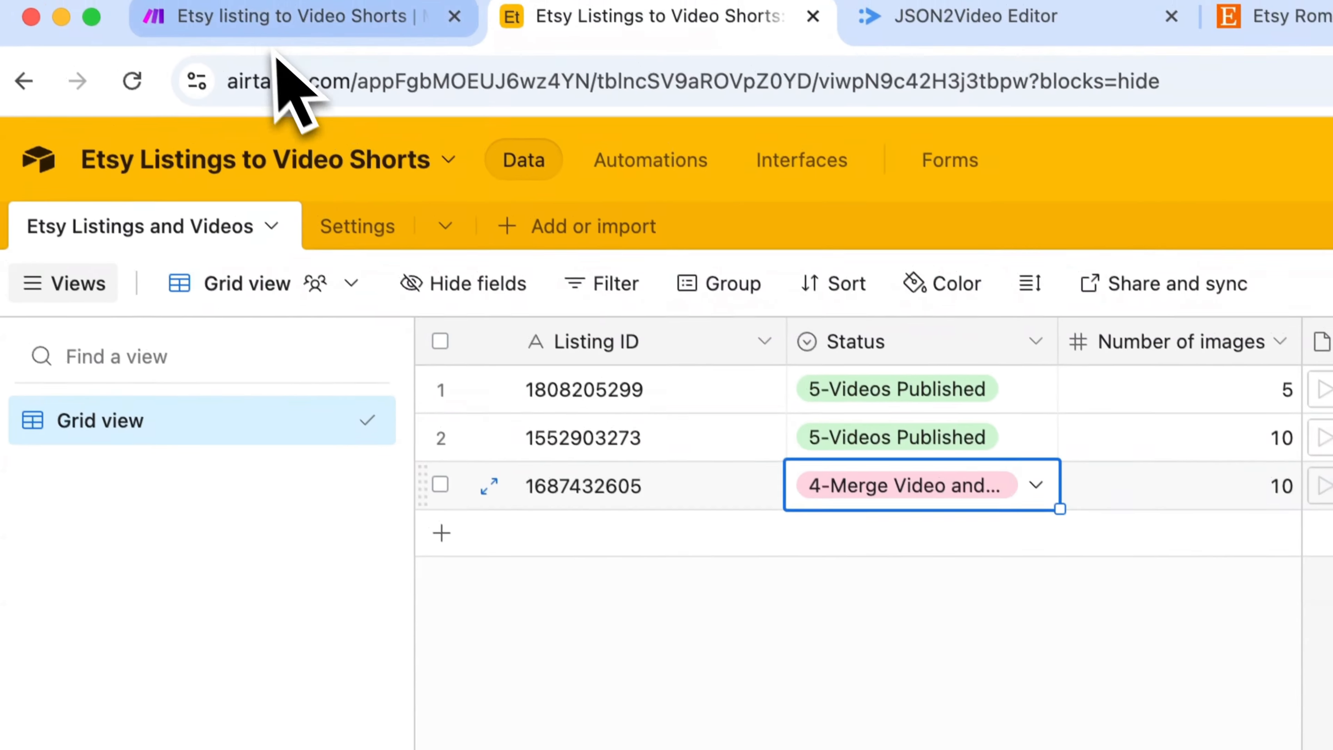
Switch to Make and run the scenario once, following the JSON2Video route that merges video with audio and adds subtitles
click(277, 27)
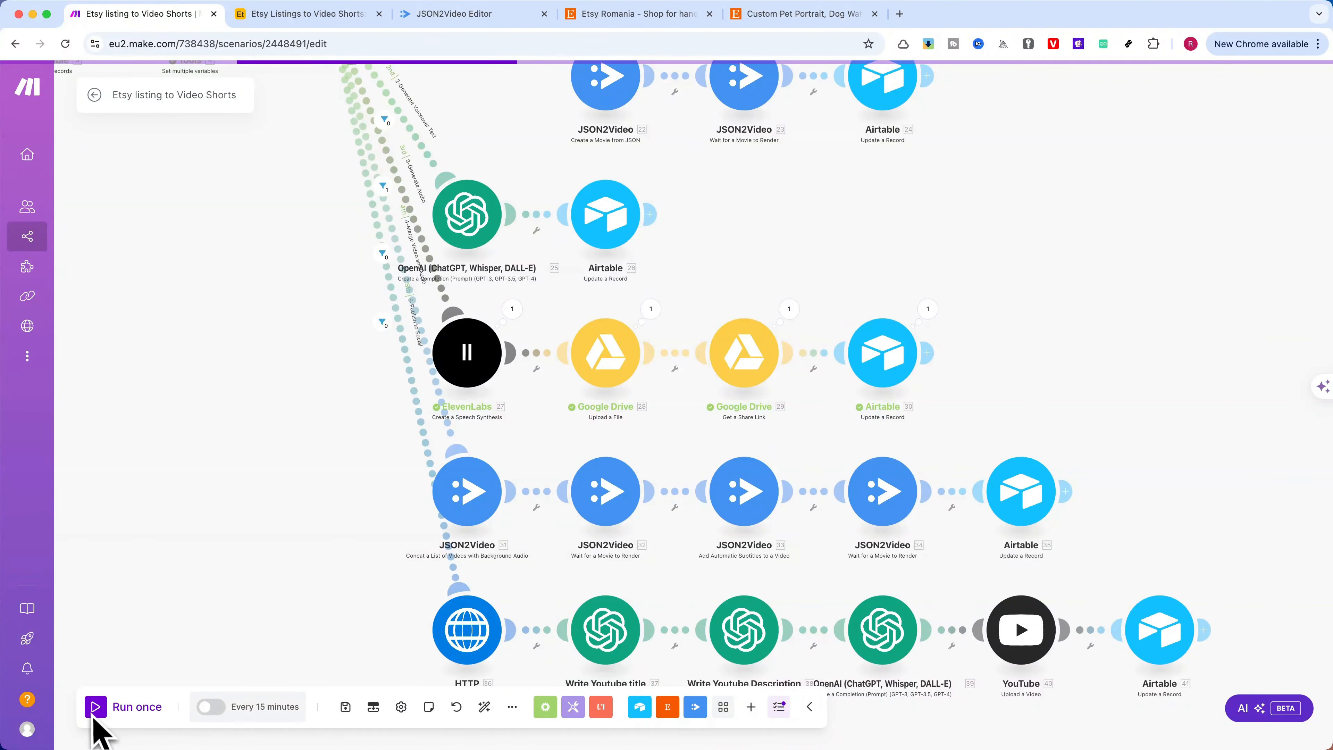
click(94, 714)
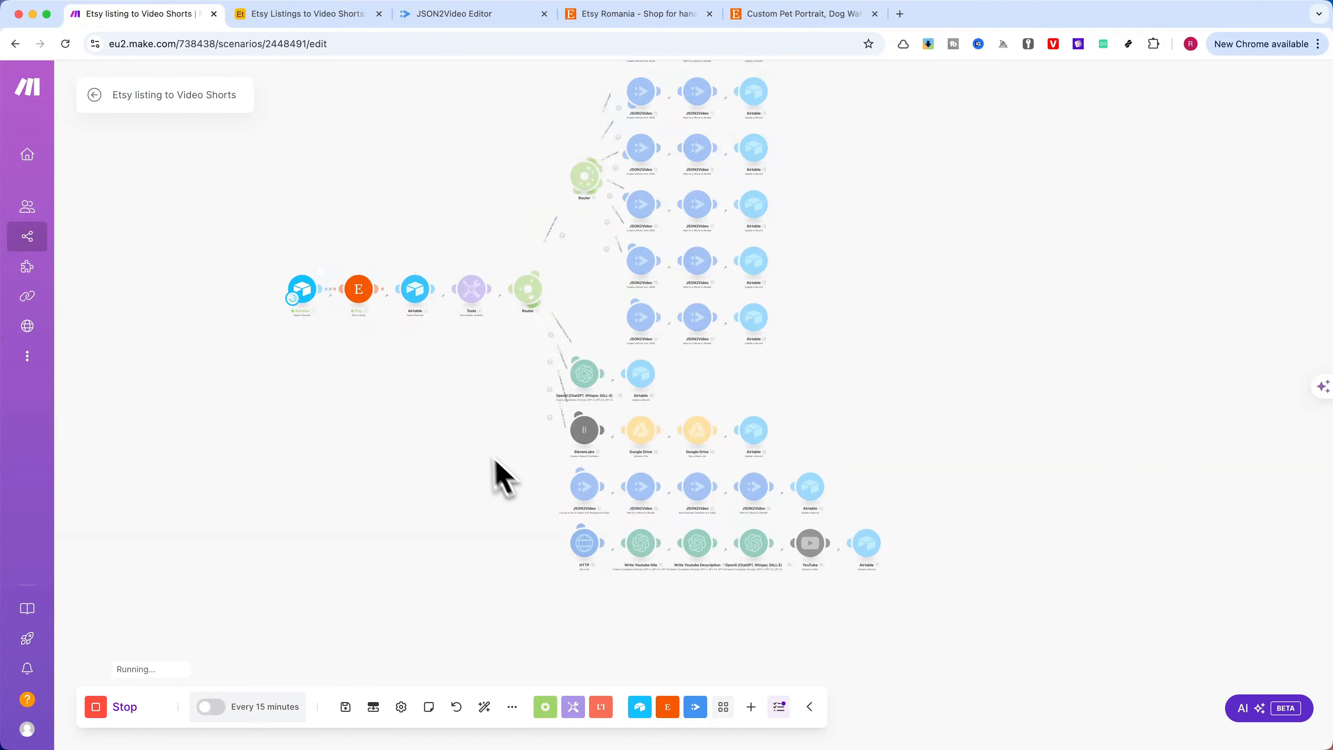
scroll(527, 484, up, 5)
drag(535, 497, 515, 507)
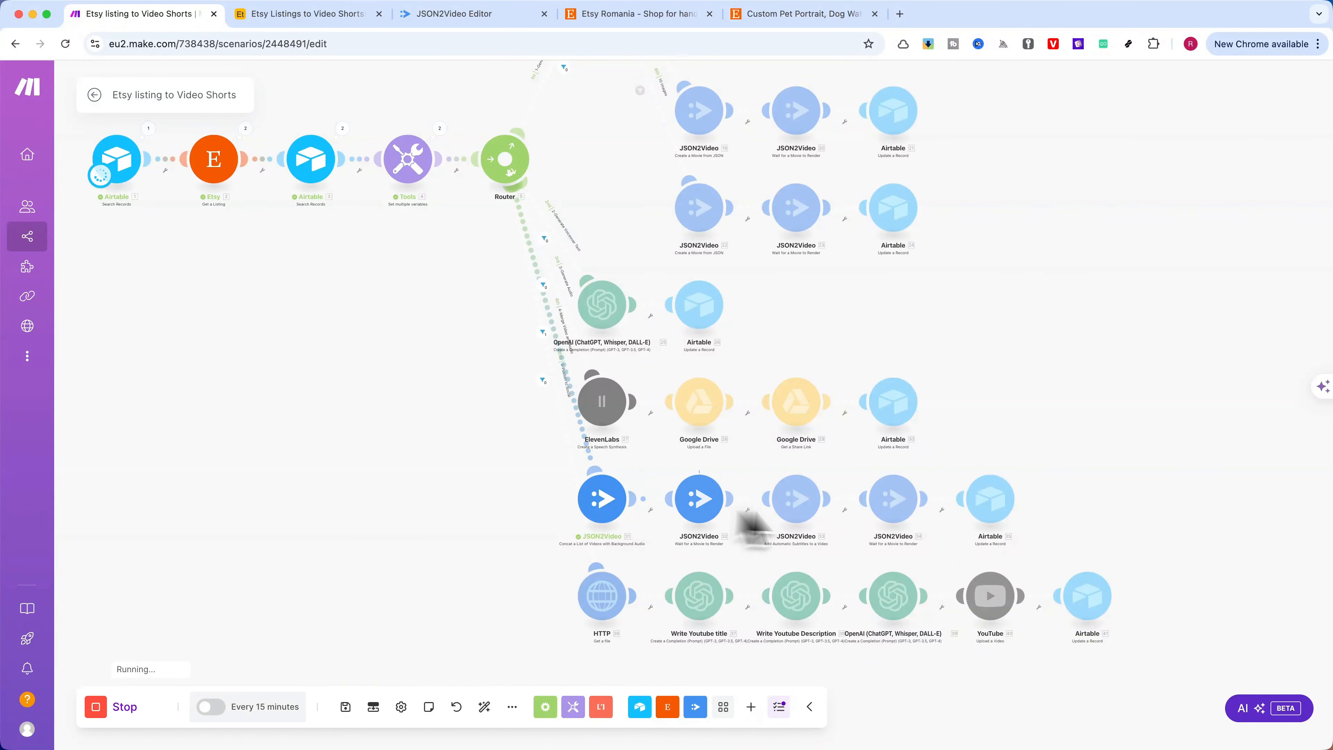
Open the Webmaster-Deals YouTube channel page in a new browser tab
click(899, 14)
text(w)
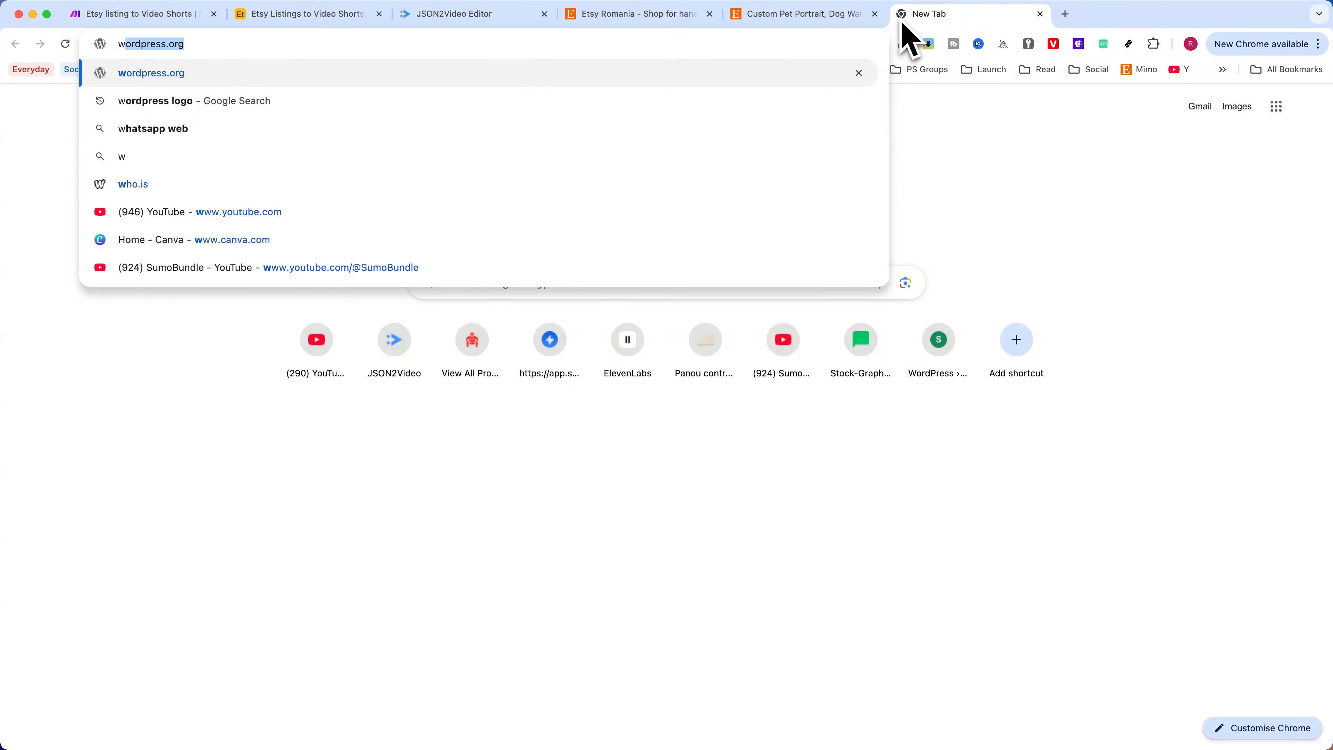
key(BackSpace)
text(you)
key(Down)
key(Down)
key(Down)
key(Down)
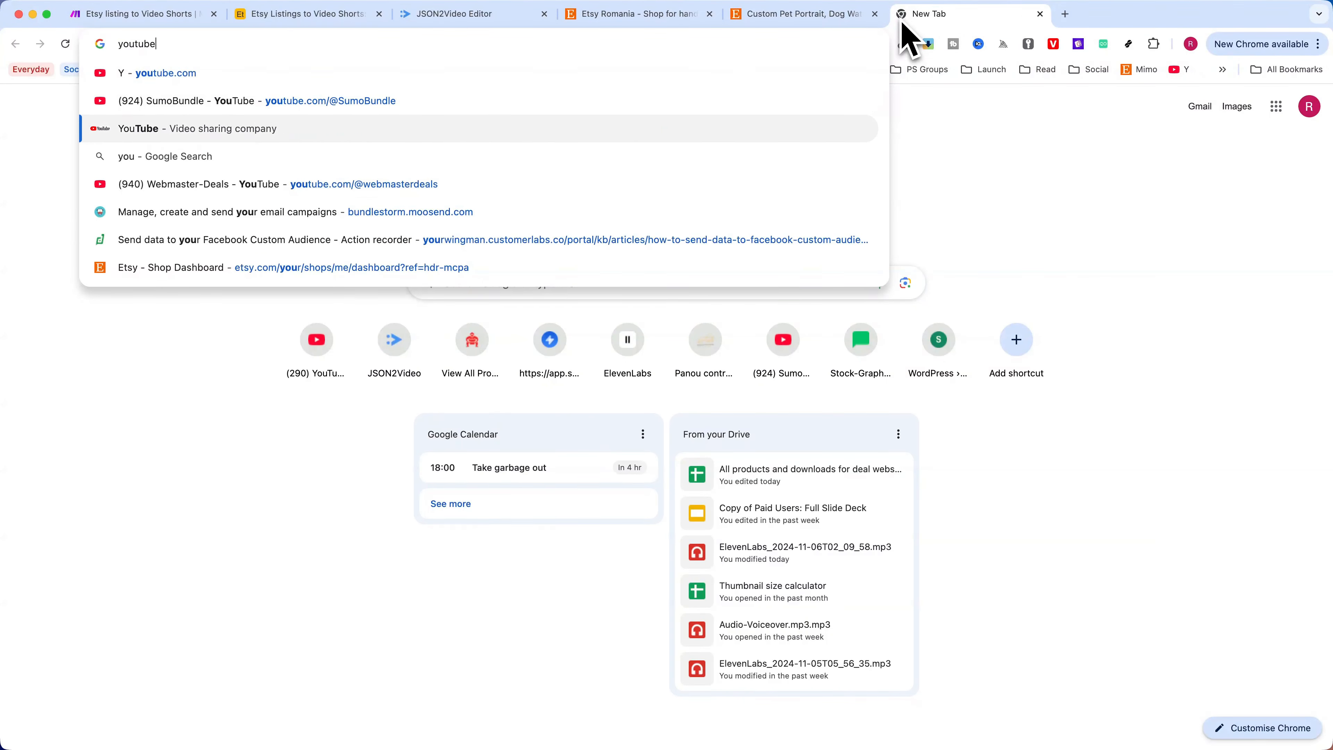
key(Return)
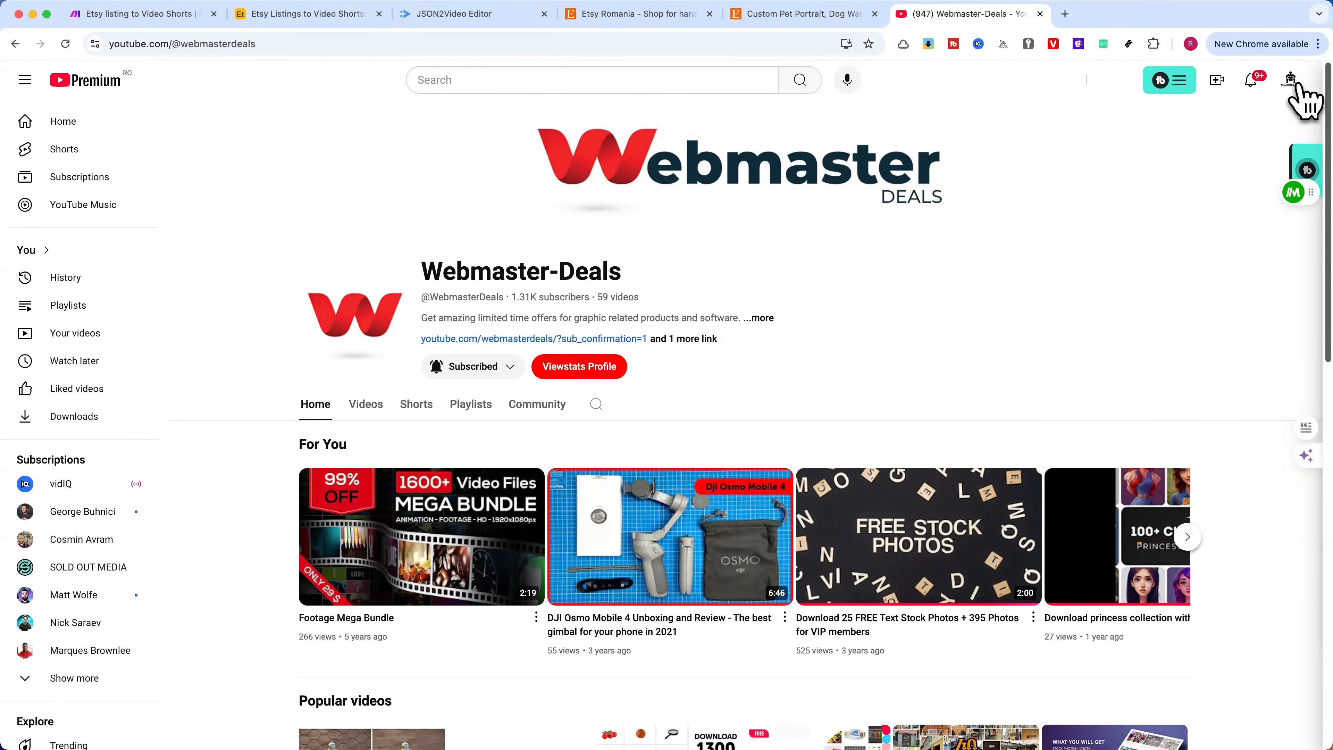
Switch the signed-in YouTube account to Webmaster-Deals and open its account menu
click(1294, 84)
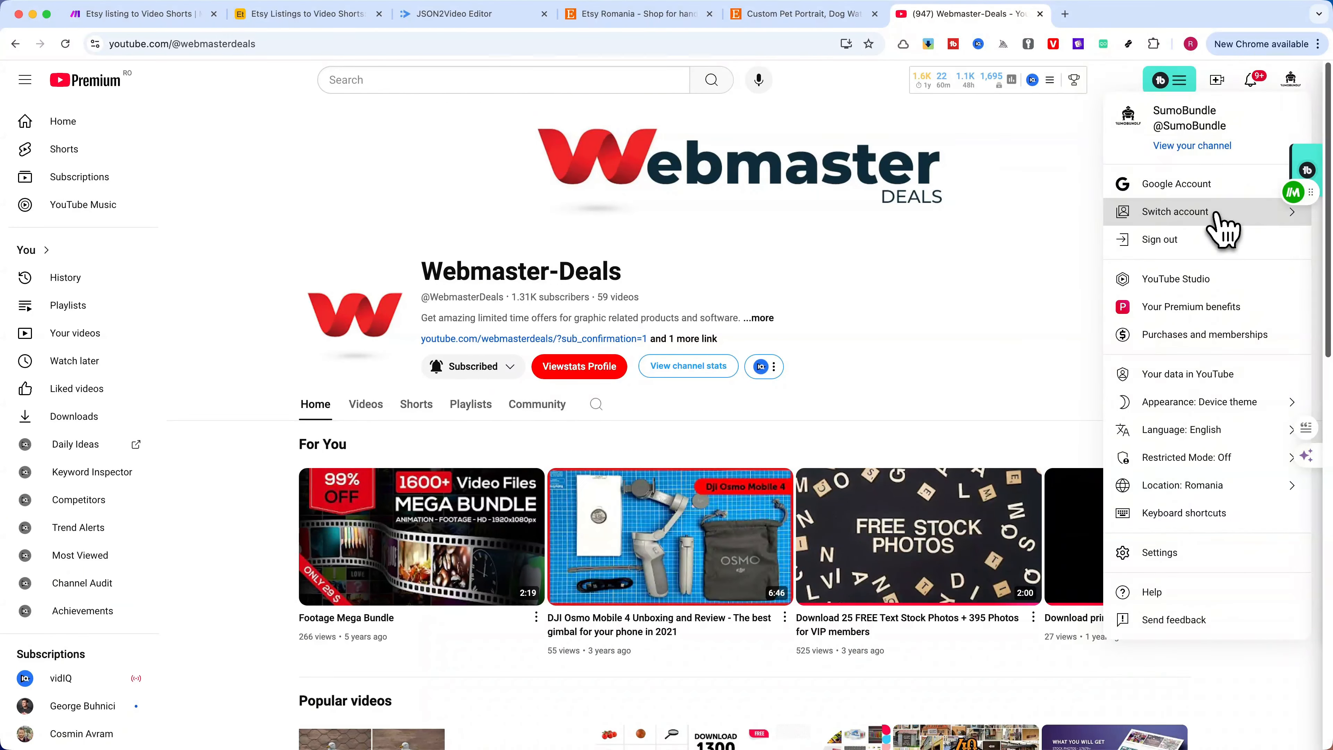
click(1225, 216)
click(1189, 216)
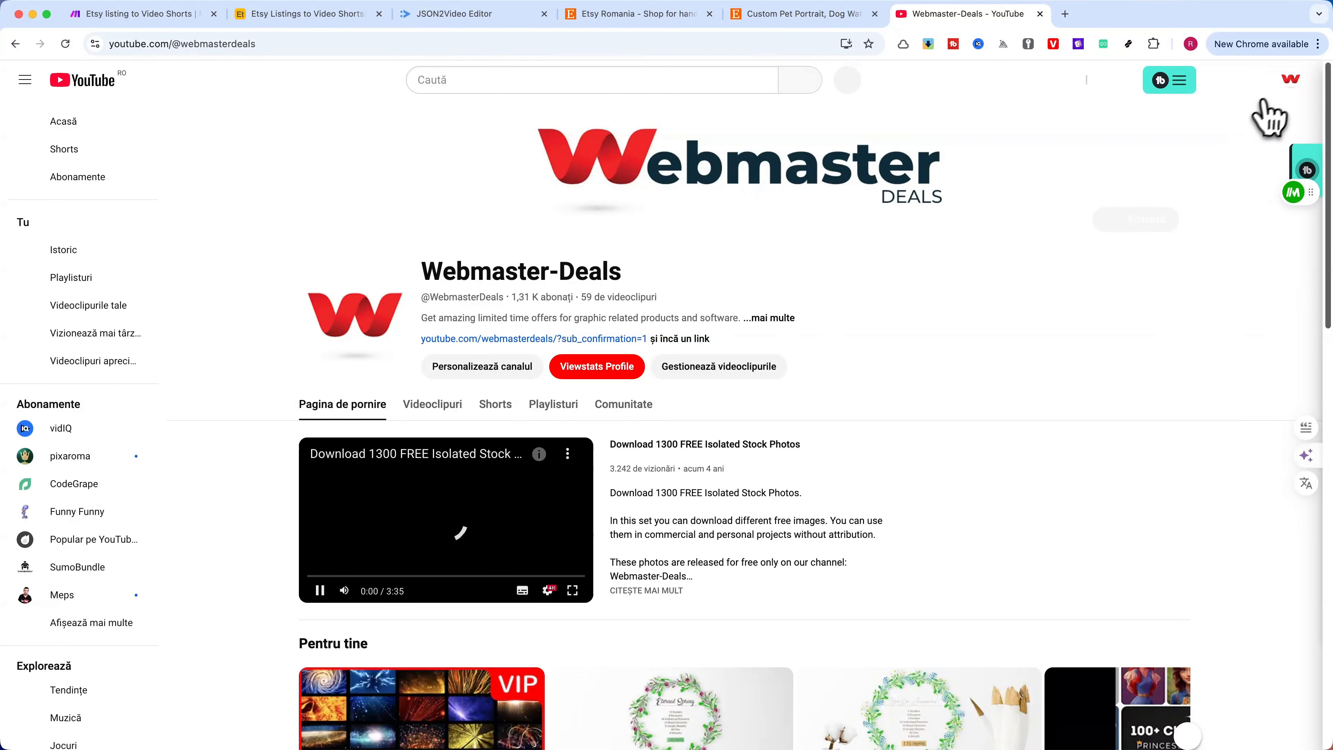
click(1291, 87)
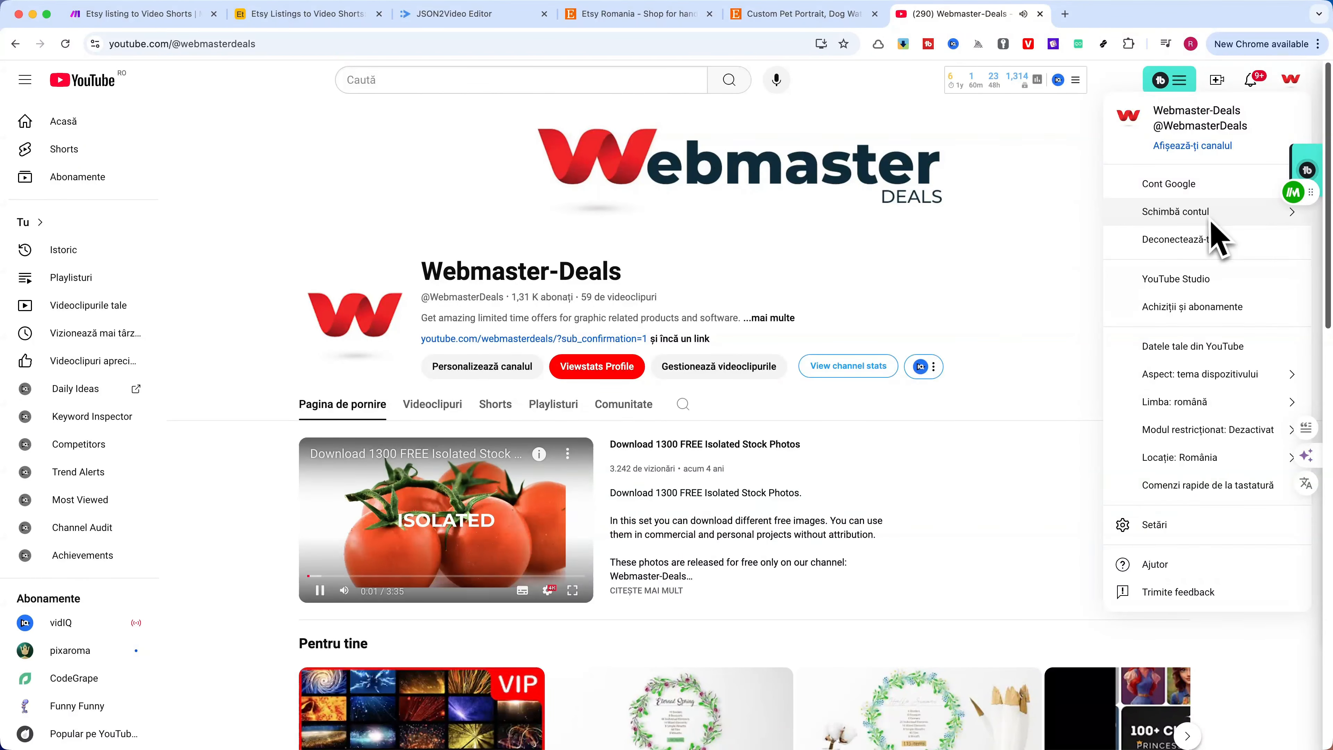
Open YouTube Studio for the Webmaster-Deals channel
click(1201, 278)
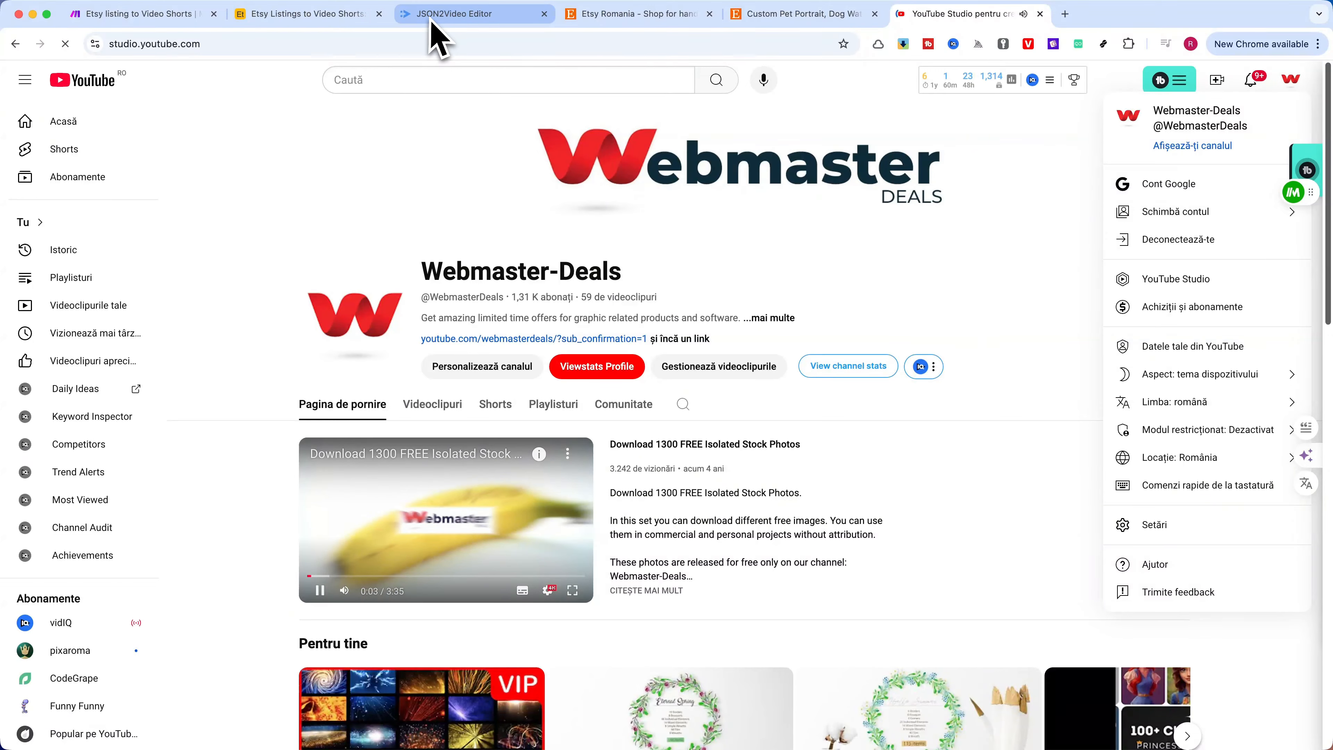
click(251, 24)
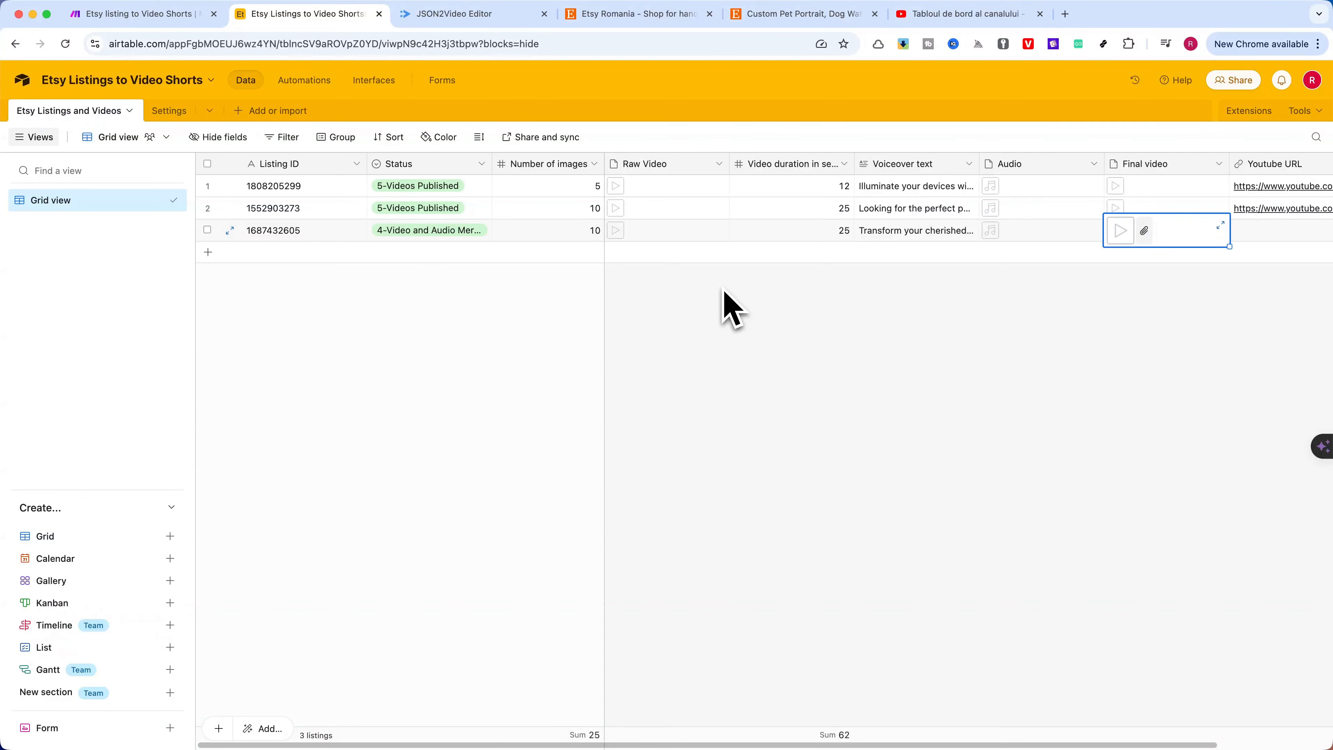
click(1120, 232)
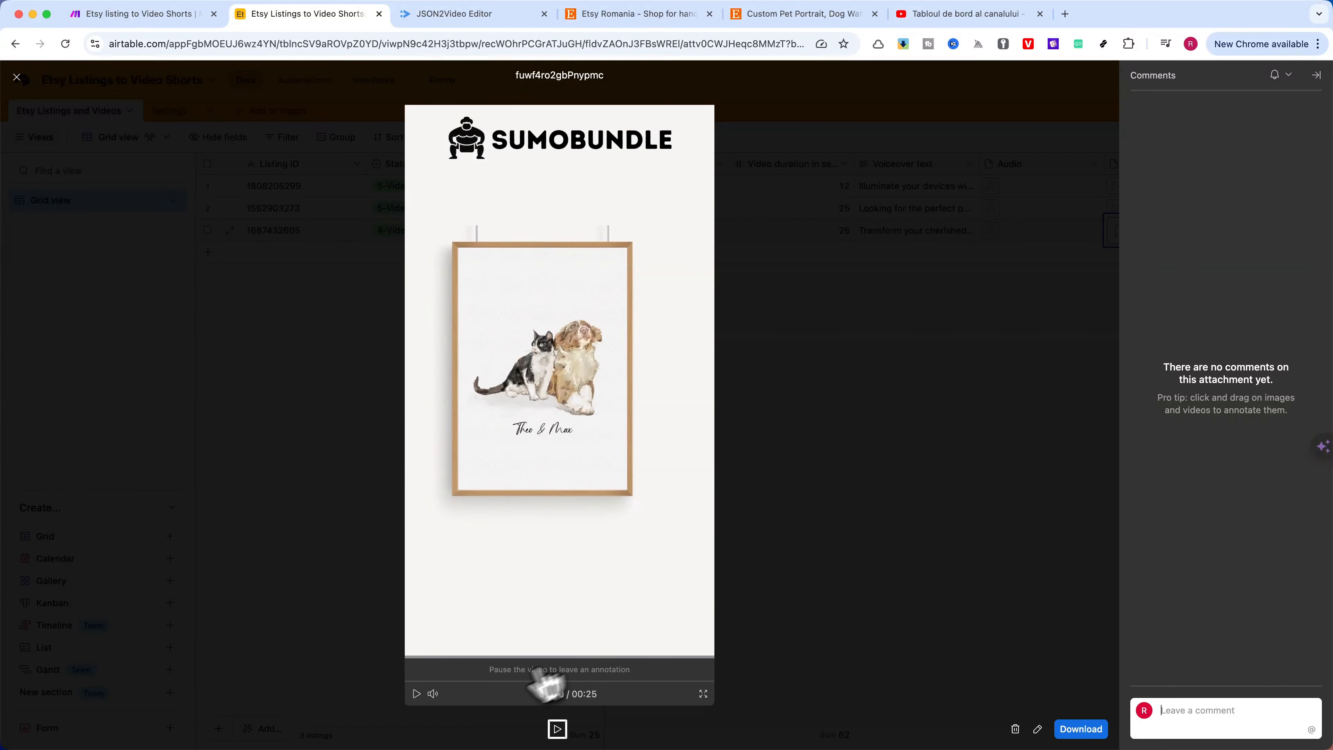
click(417, 693)
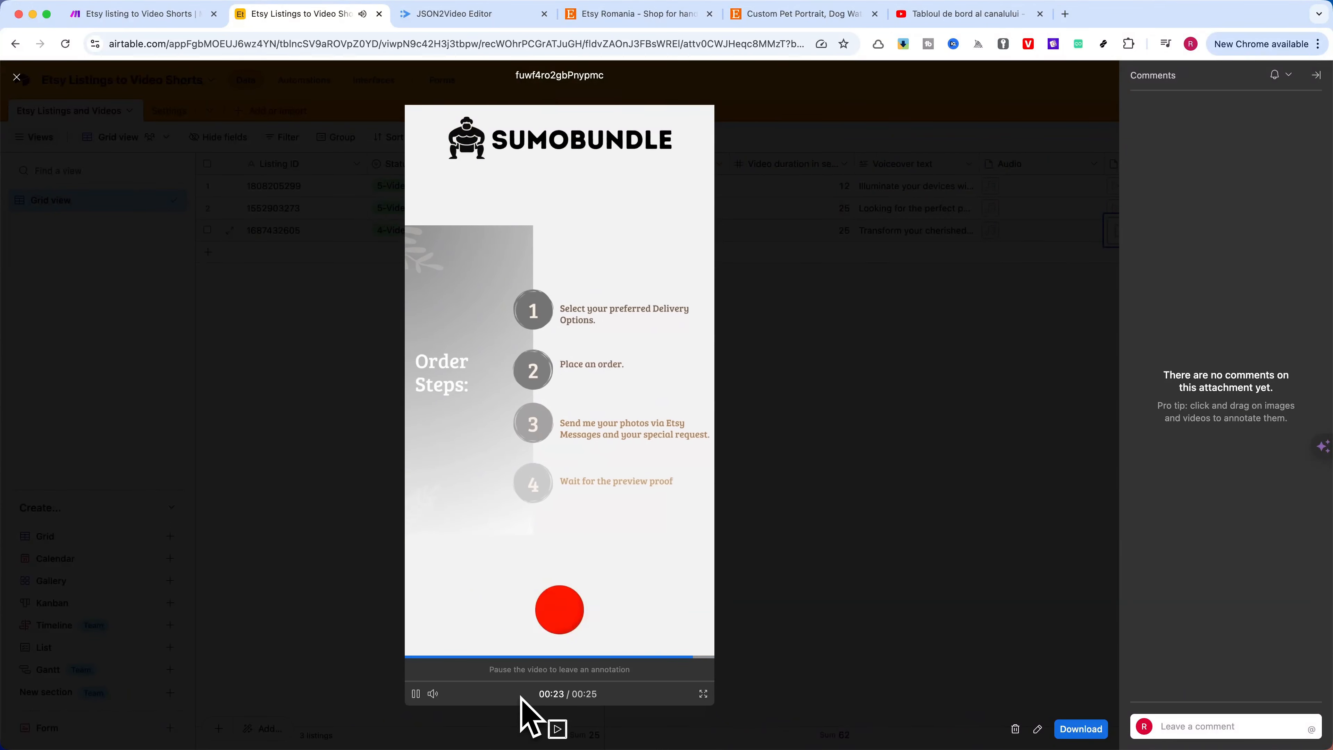
click(335, 523)
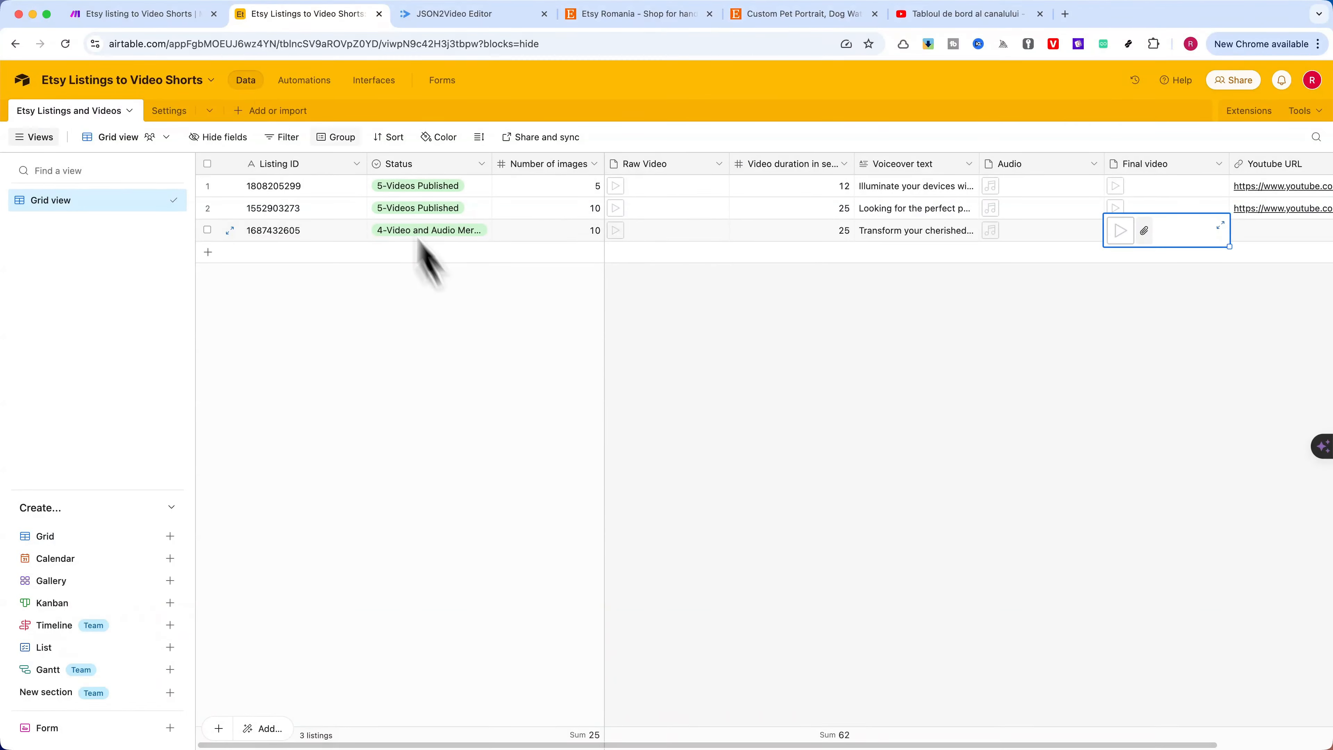
click(163, 14)
click(280, 16)
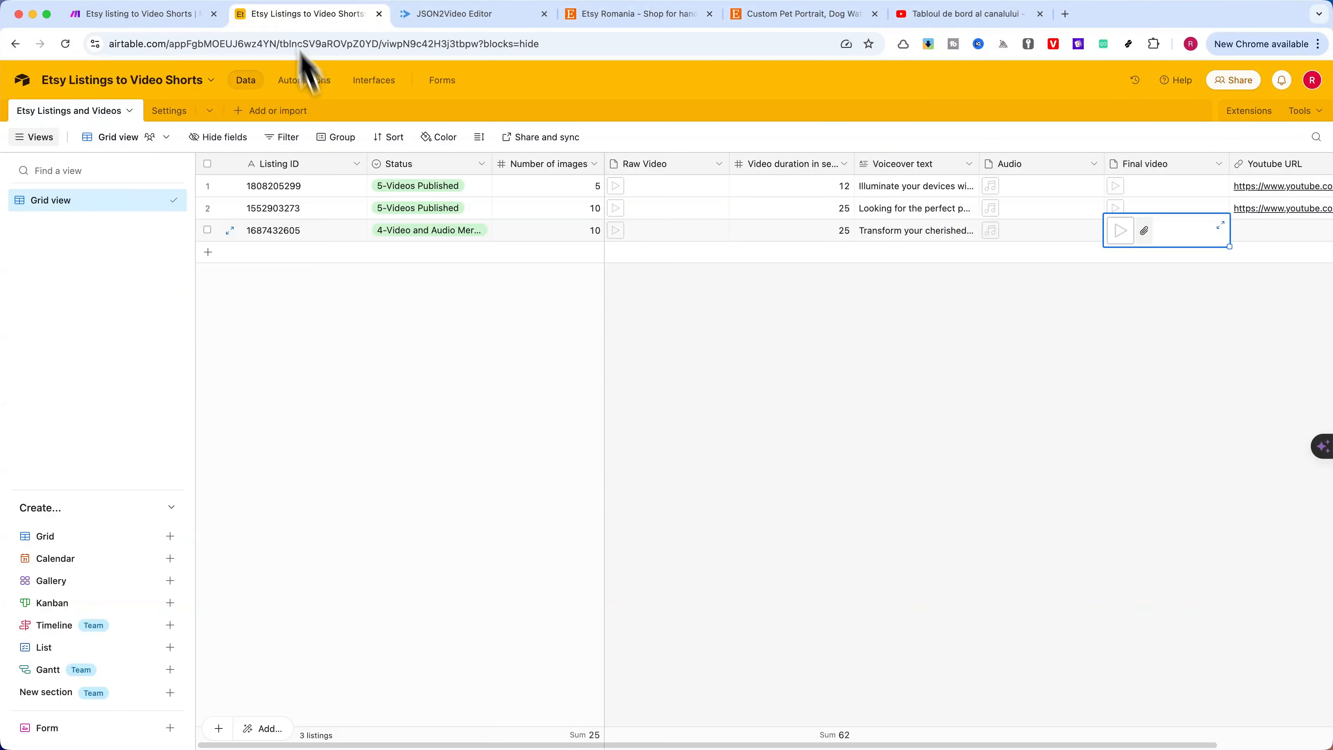
click(457, 232)
click(460, 236)
scroll(446, 341, down, 2)
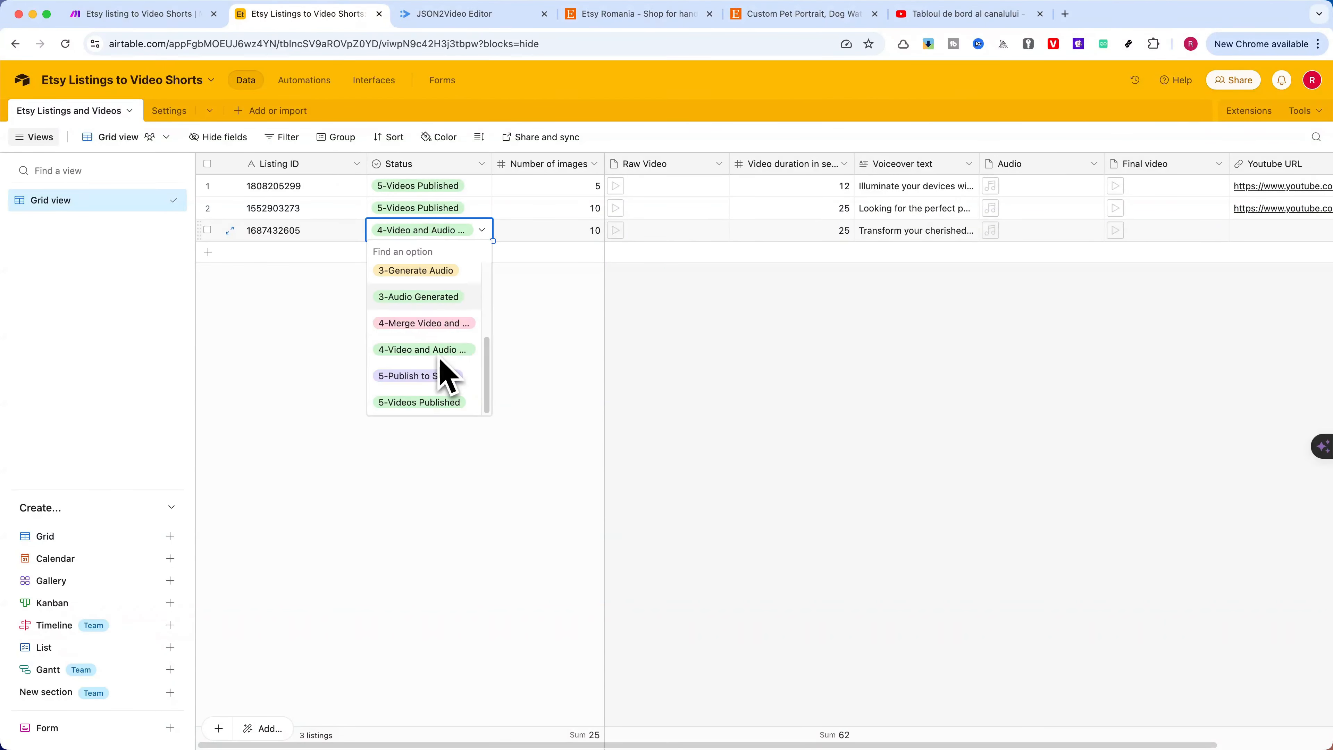
click(433, 377)
Switch to Make and run the Etsy listing to Video Shorts scenario once
click(145, 14)
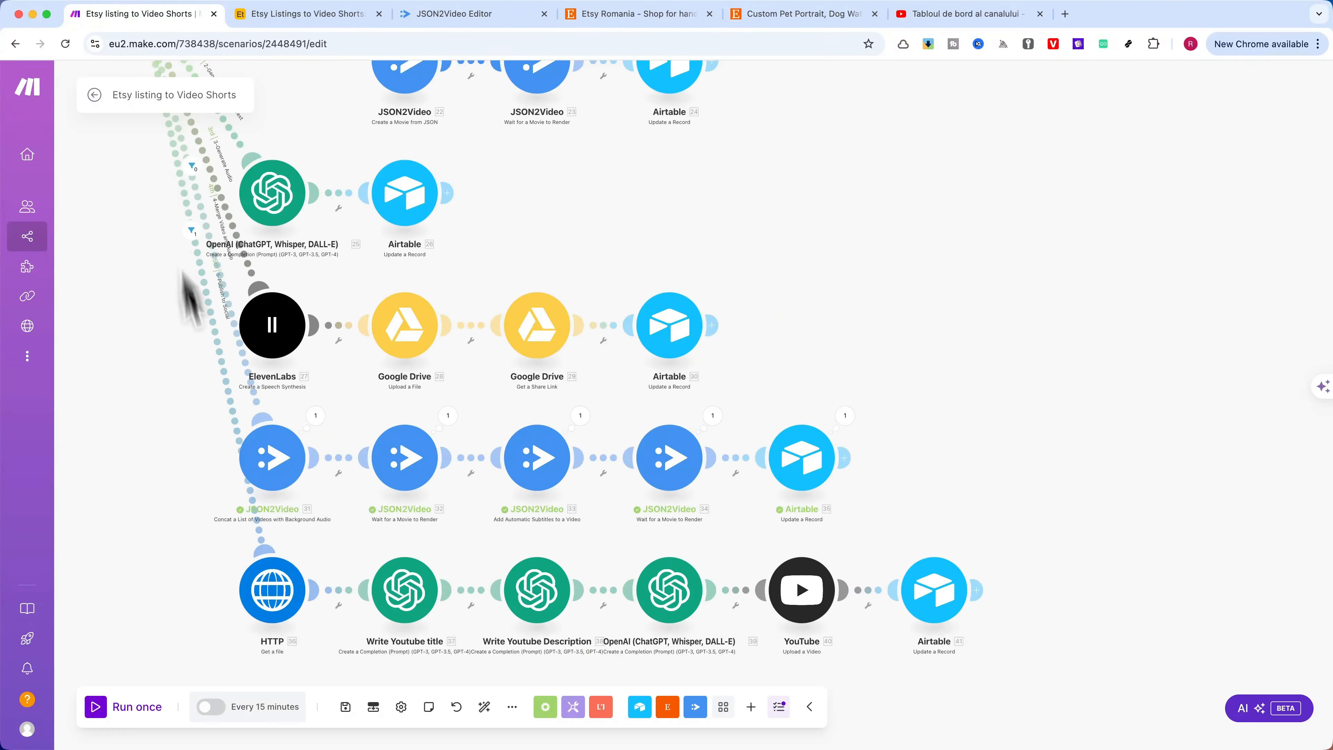
click(96, 705)
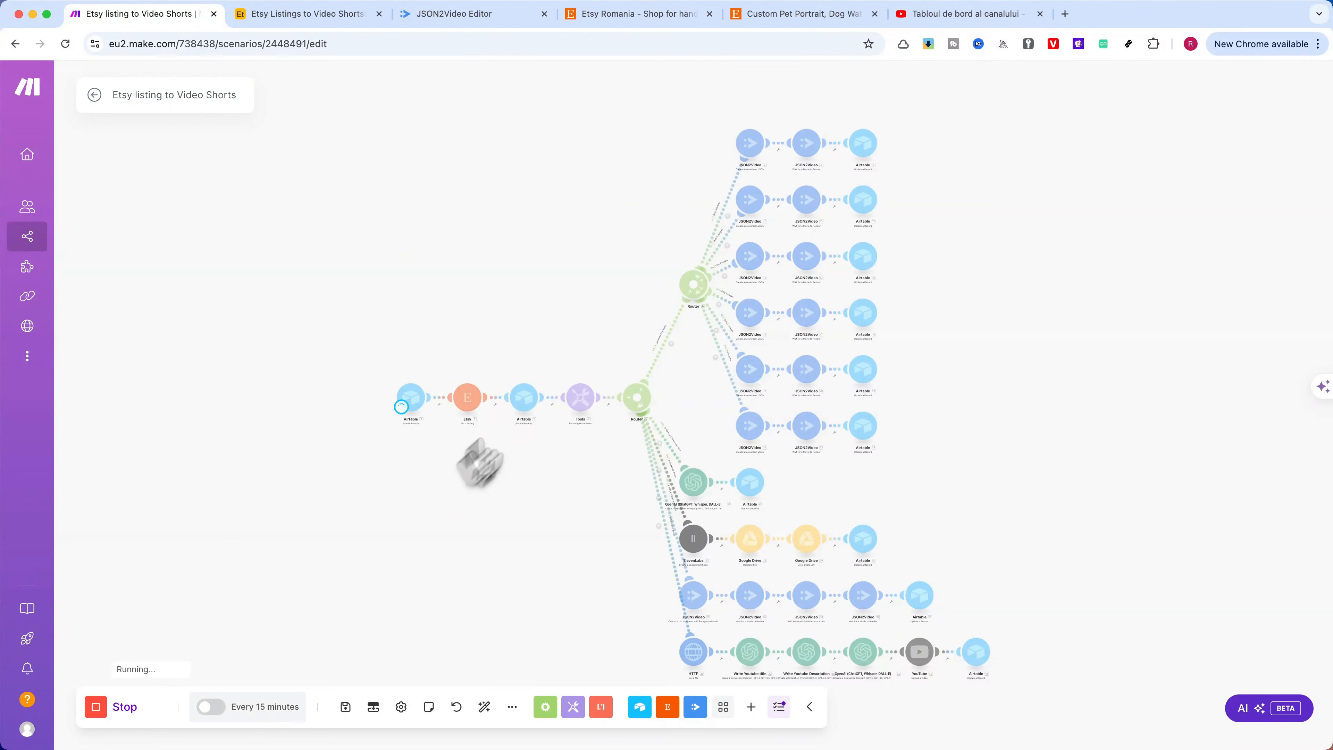
Switch to YouTube Studio and show the Shorts in the channel's content list
click(953, 16)
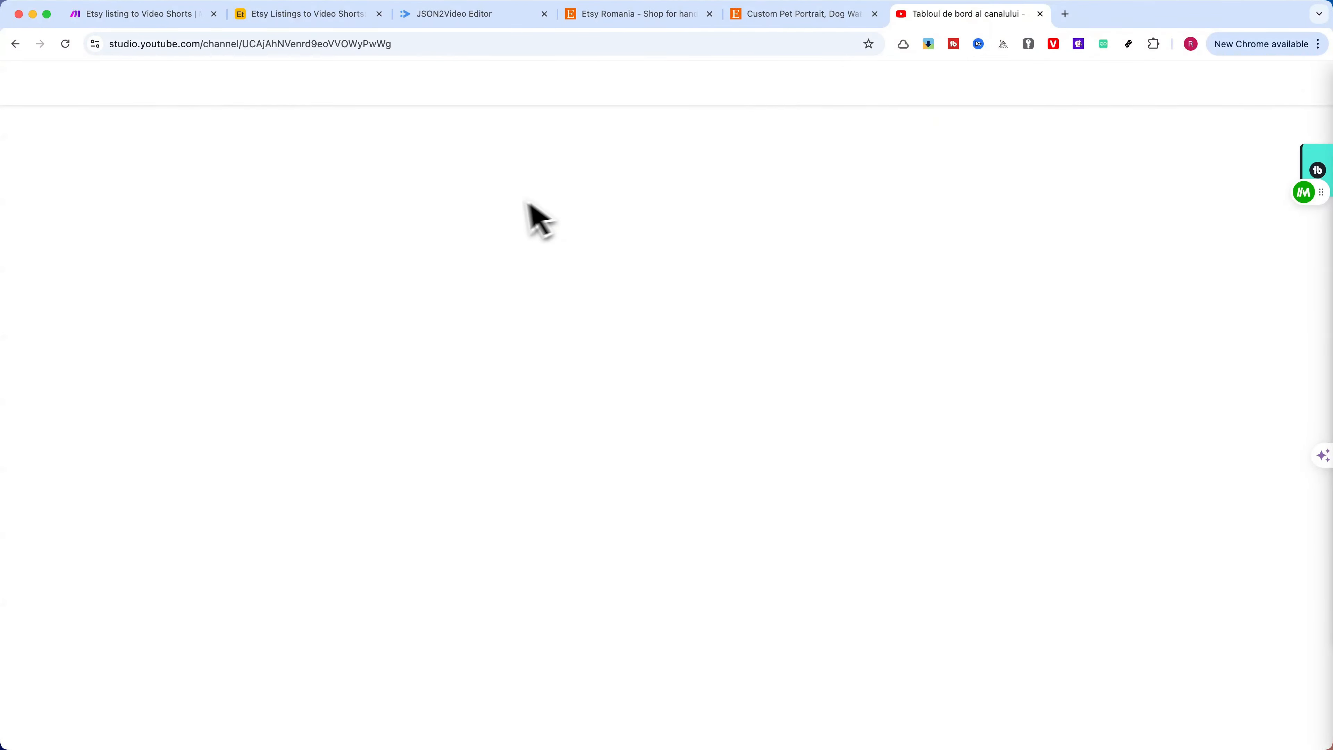
click(34, 300)
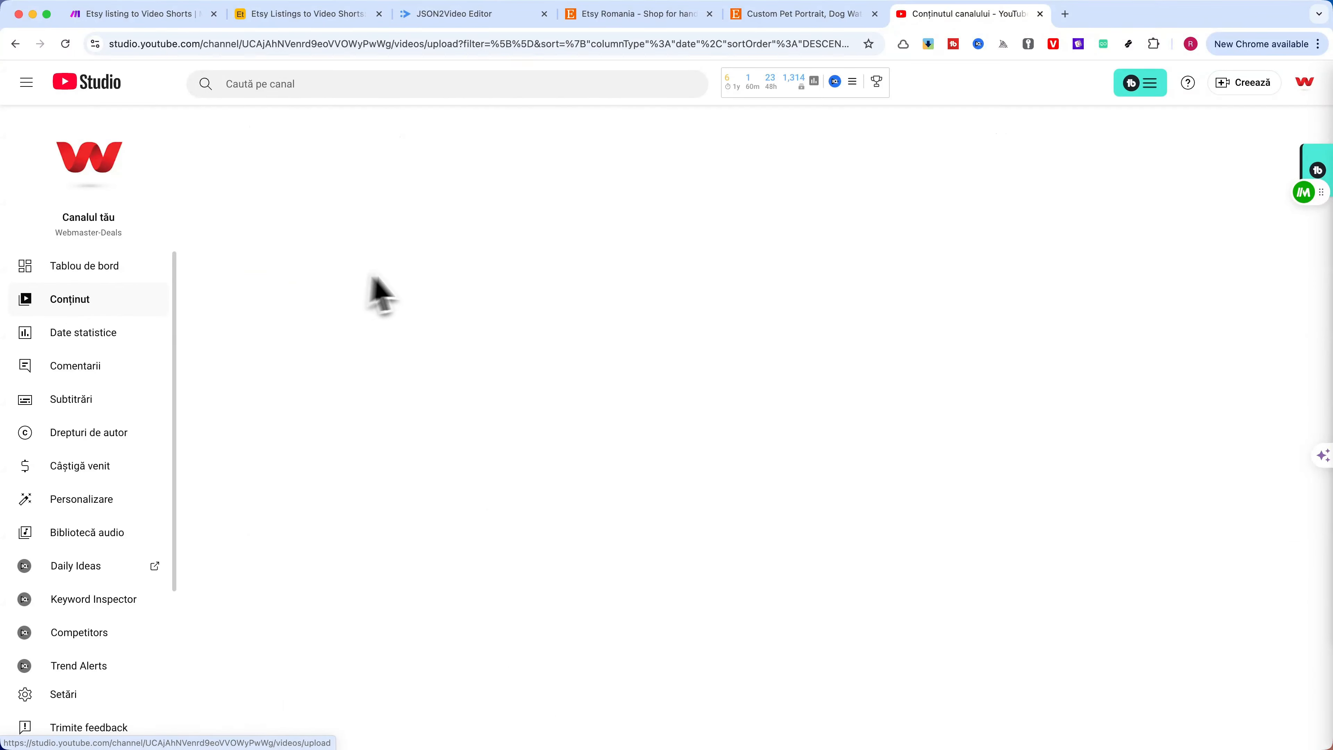
click(308, 173)
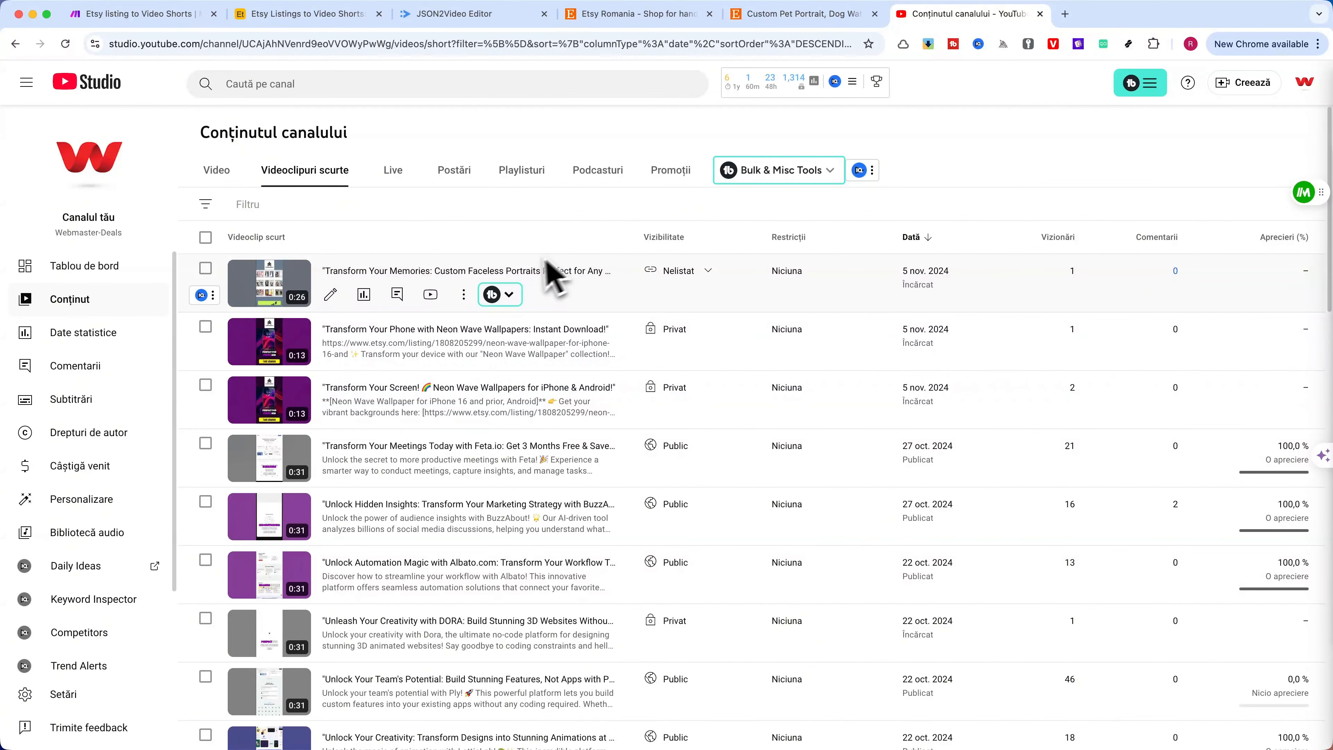
click(101, 17)
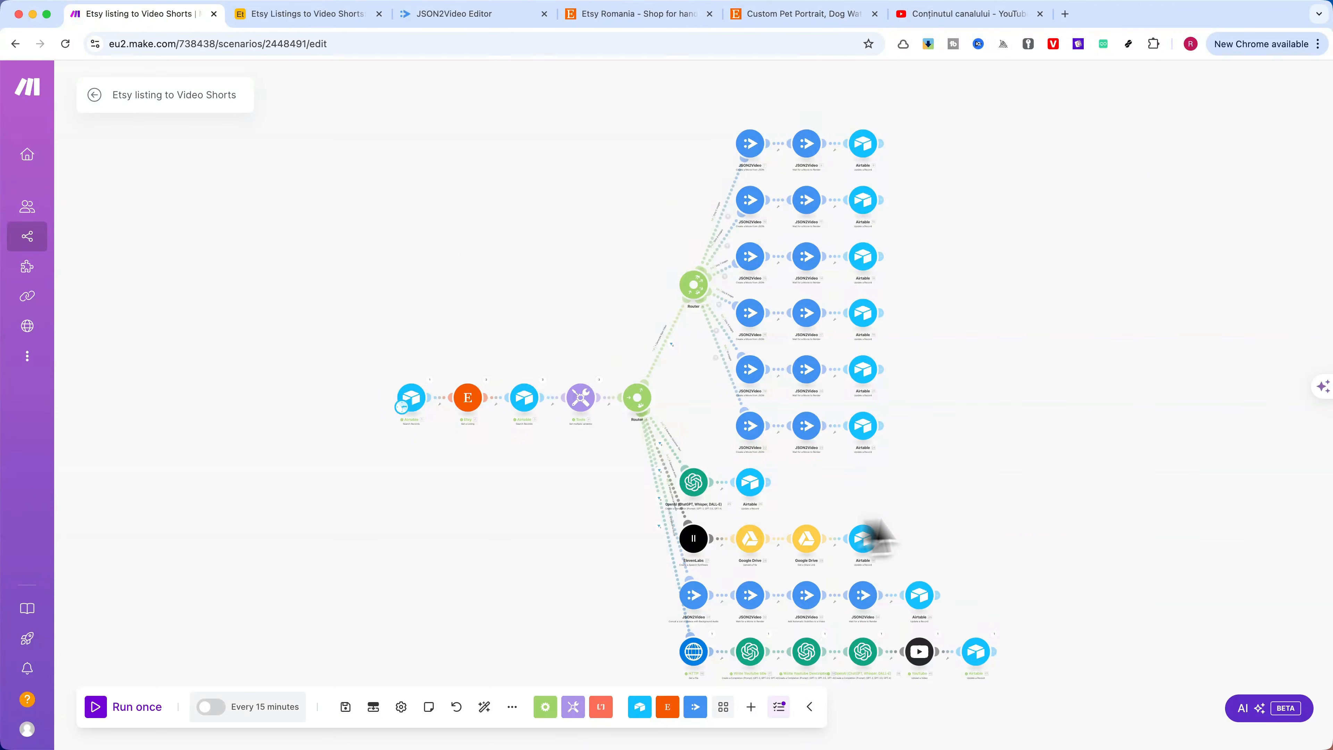
click(314, 15)
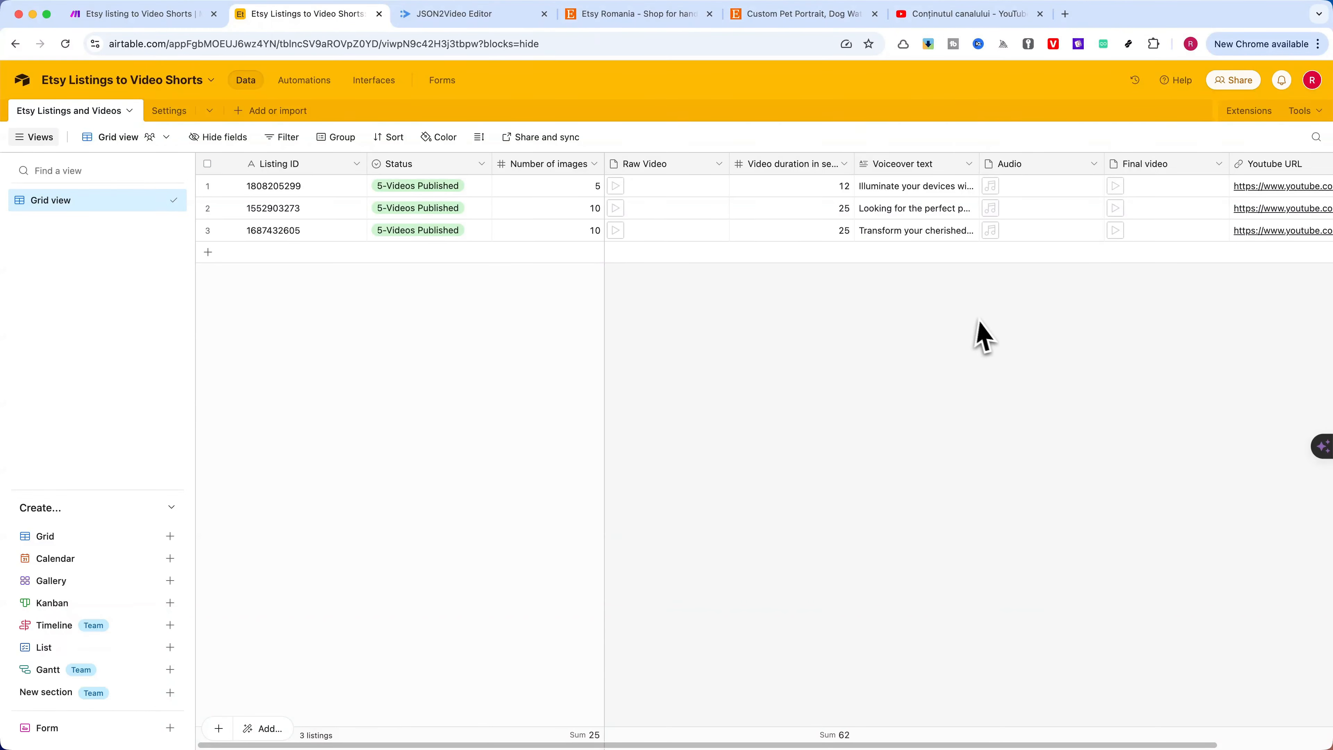
scroll(993, 341, right, 3)
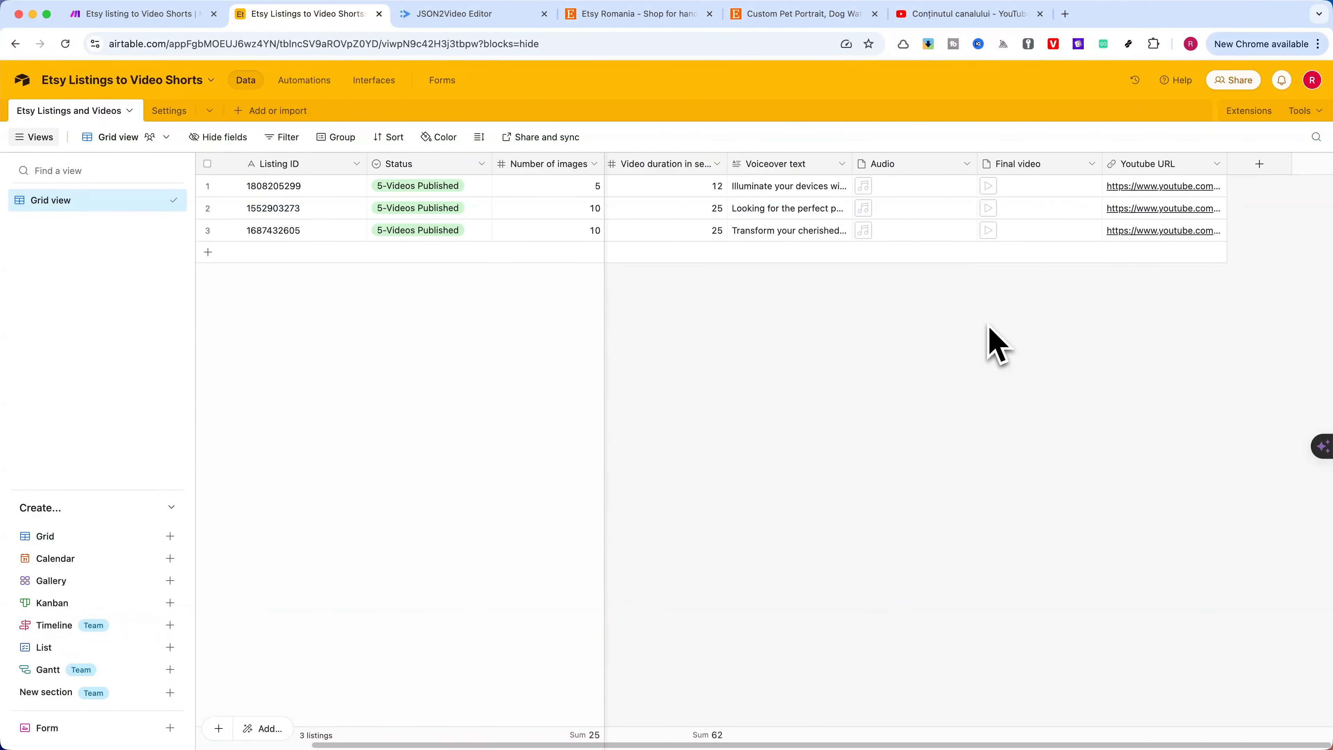
click(1148, 238)
click(1148, 234)
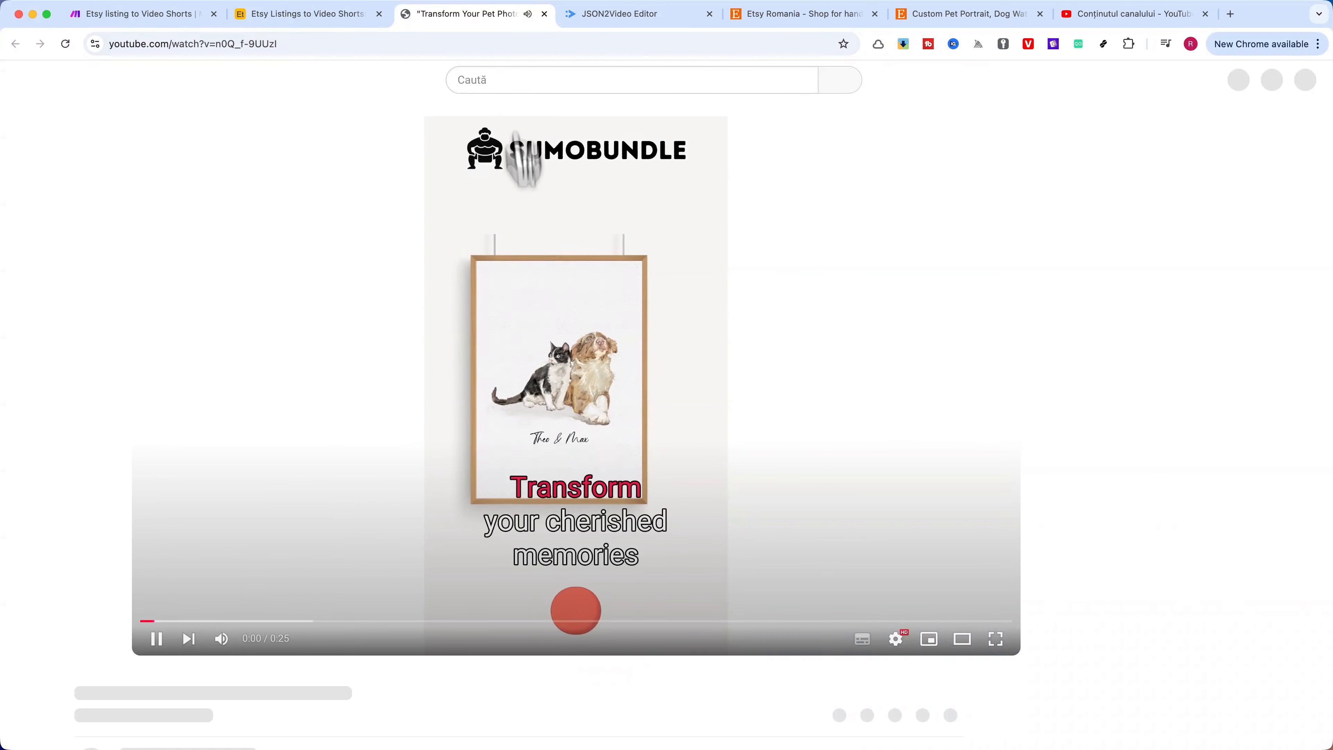
click(156, 640)
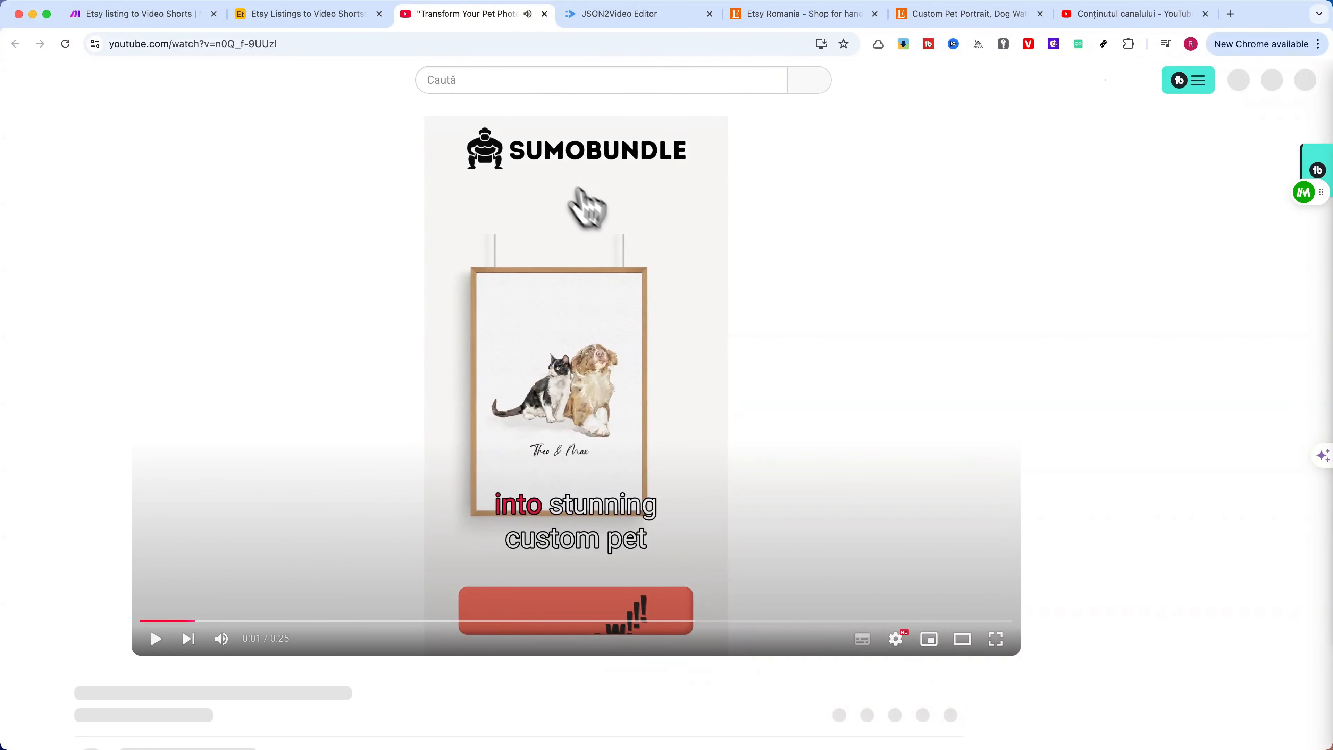
Return to YouTube Studio and reload the Shorts list to check the newly uploaded video
click(1187, 14)
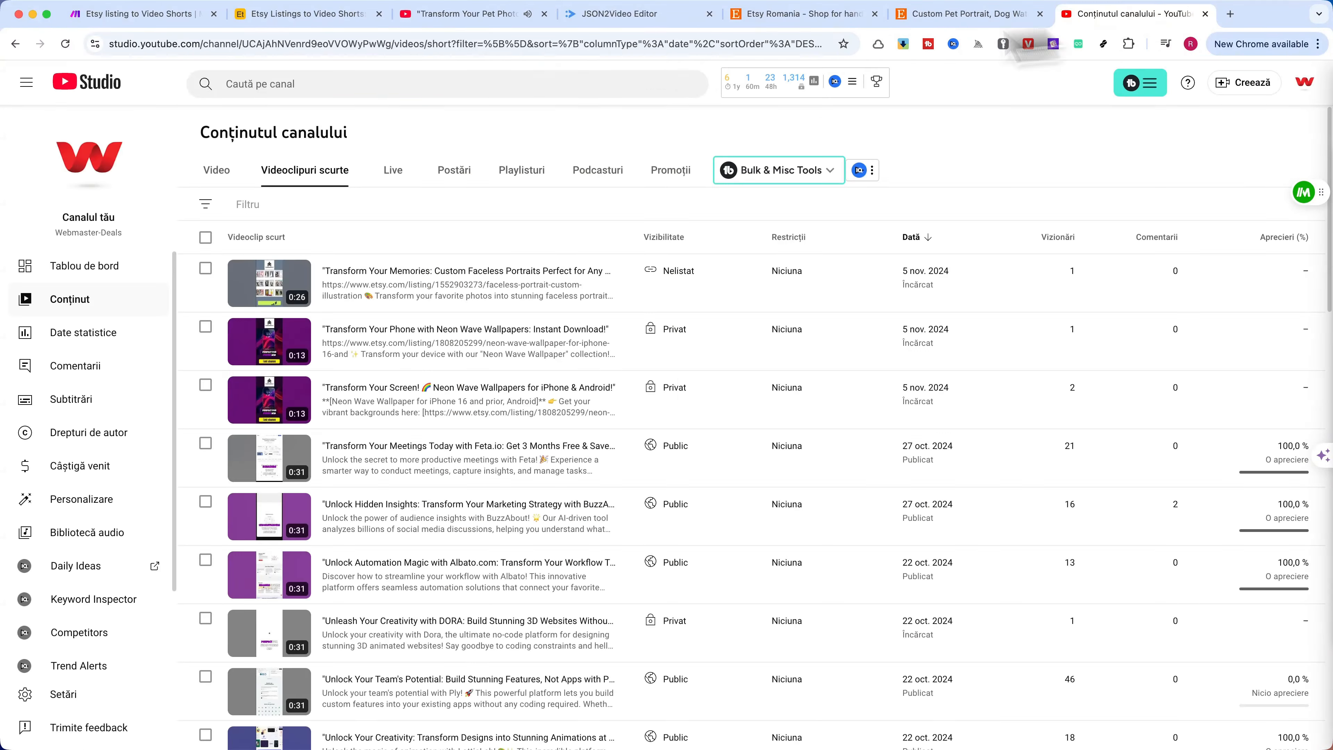
click(65, 45)
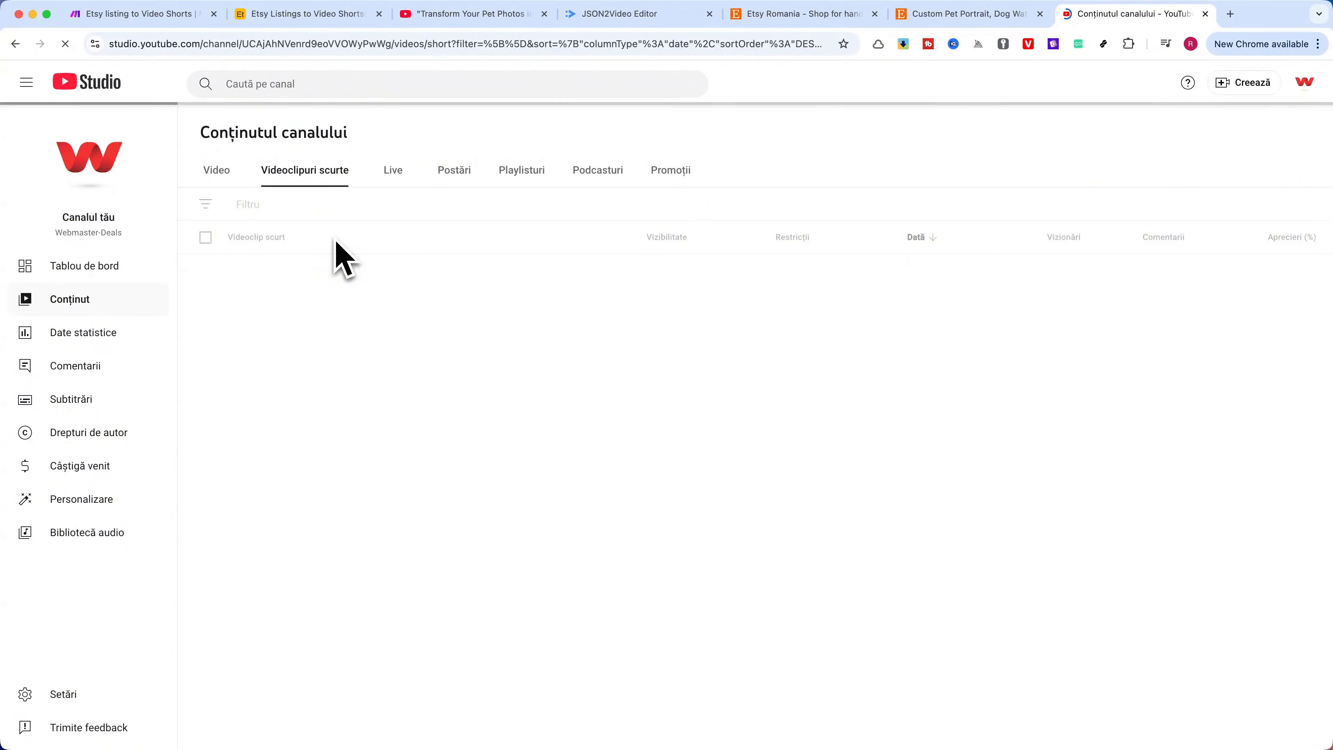
click(306, 295)
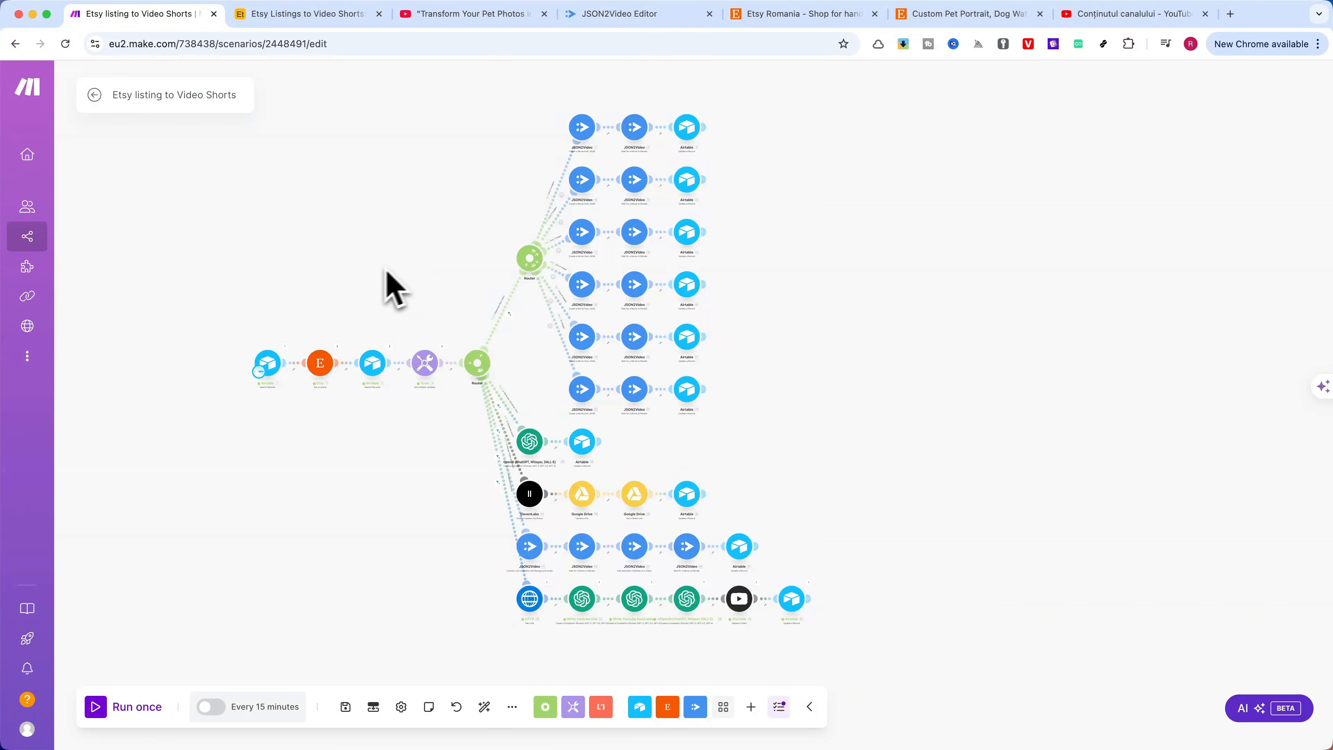
Review the complete scenario layout in Make alongside the Airtable listings table
drag(377, 272, 376, 256)
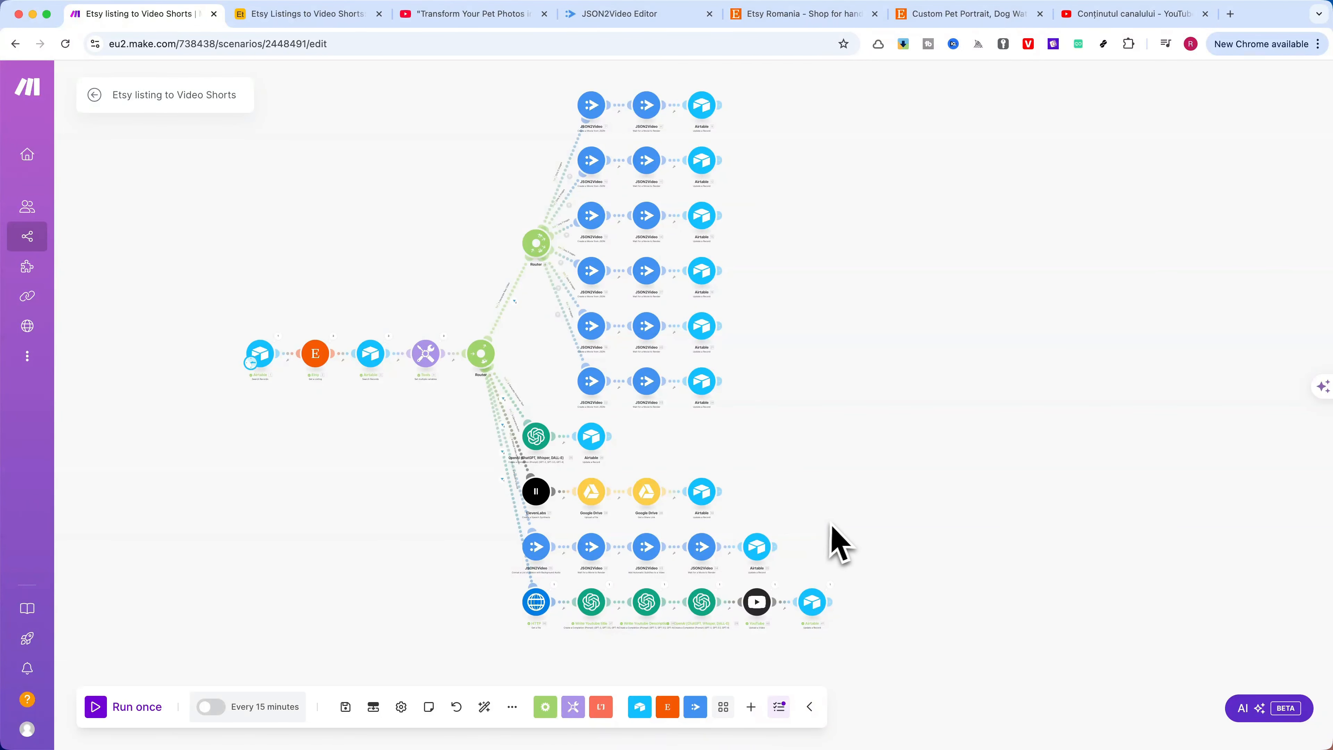
click(283, 14)
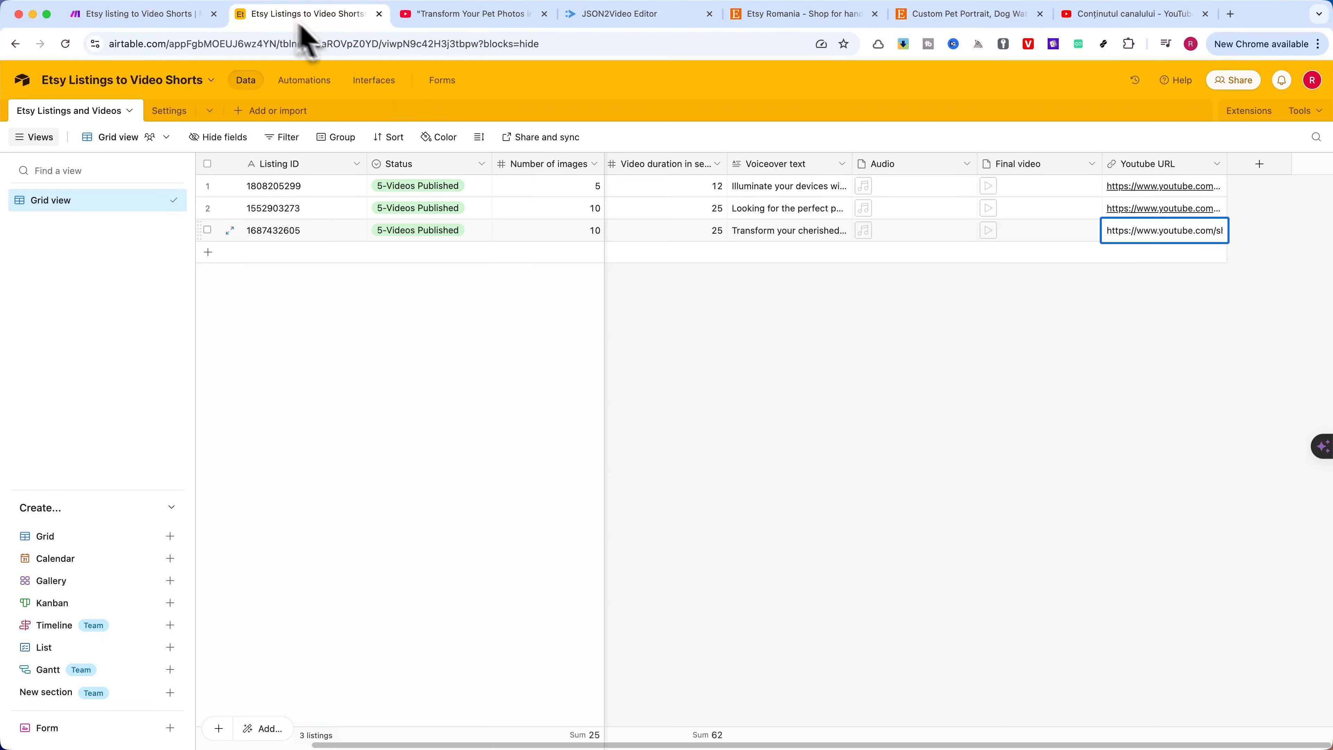
click(149, 14)
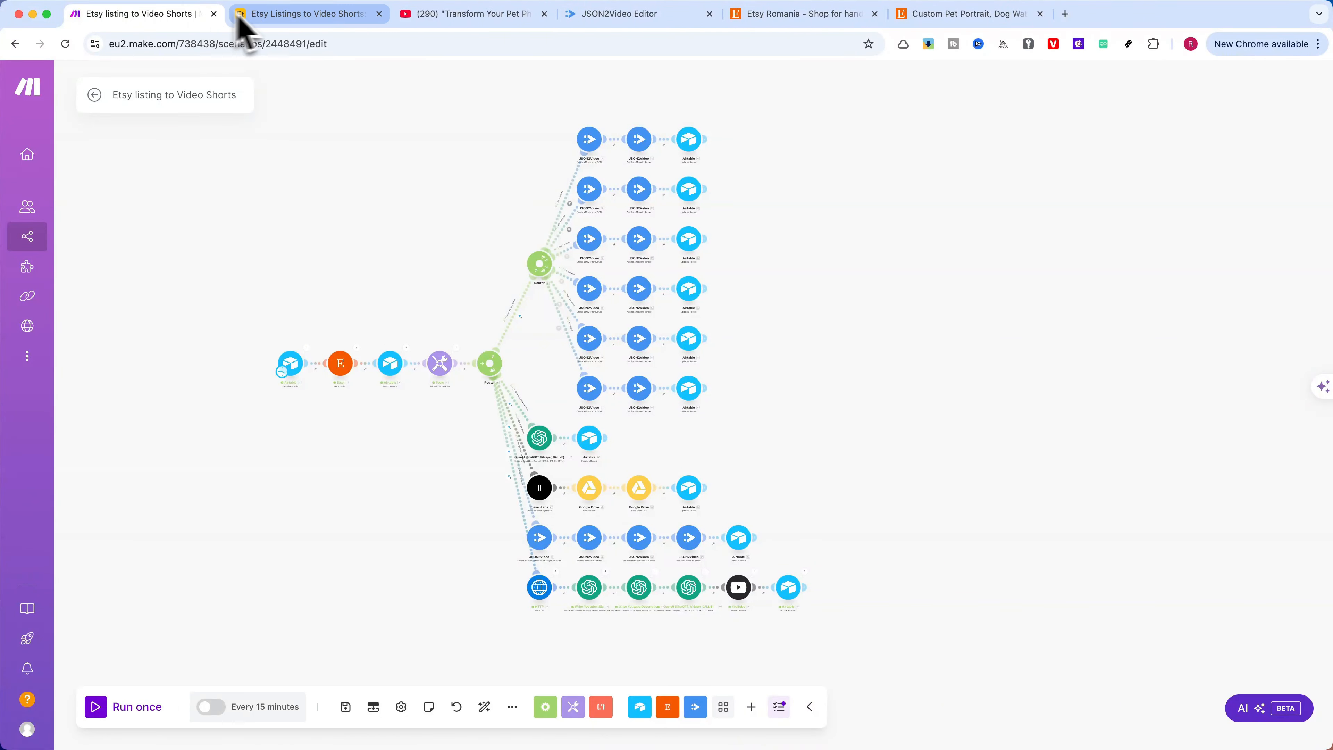
Examine the logo and button text fields in Airtable's Settings table, then return to the Etsy Listings and Videos table
click(283, 16)
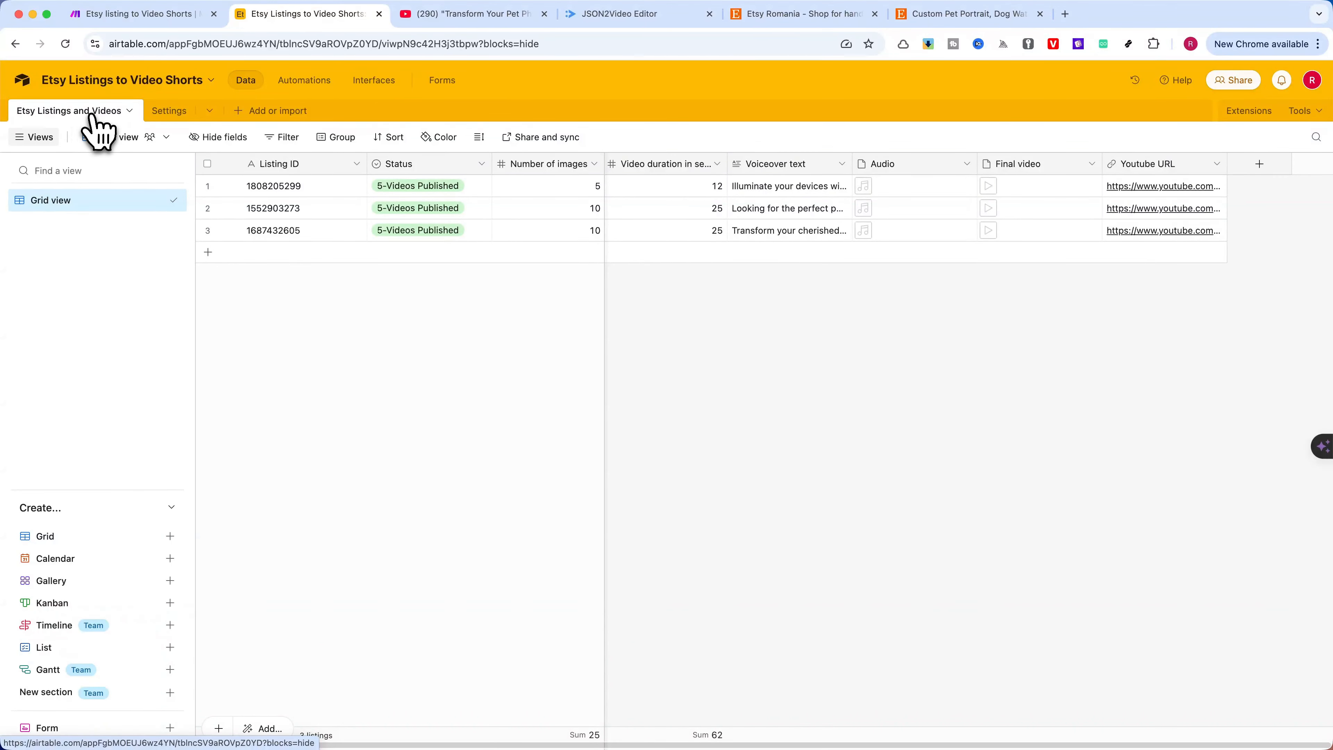
click(167, 111)
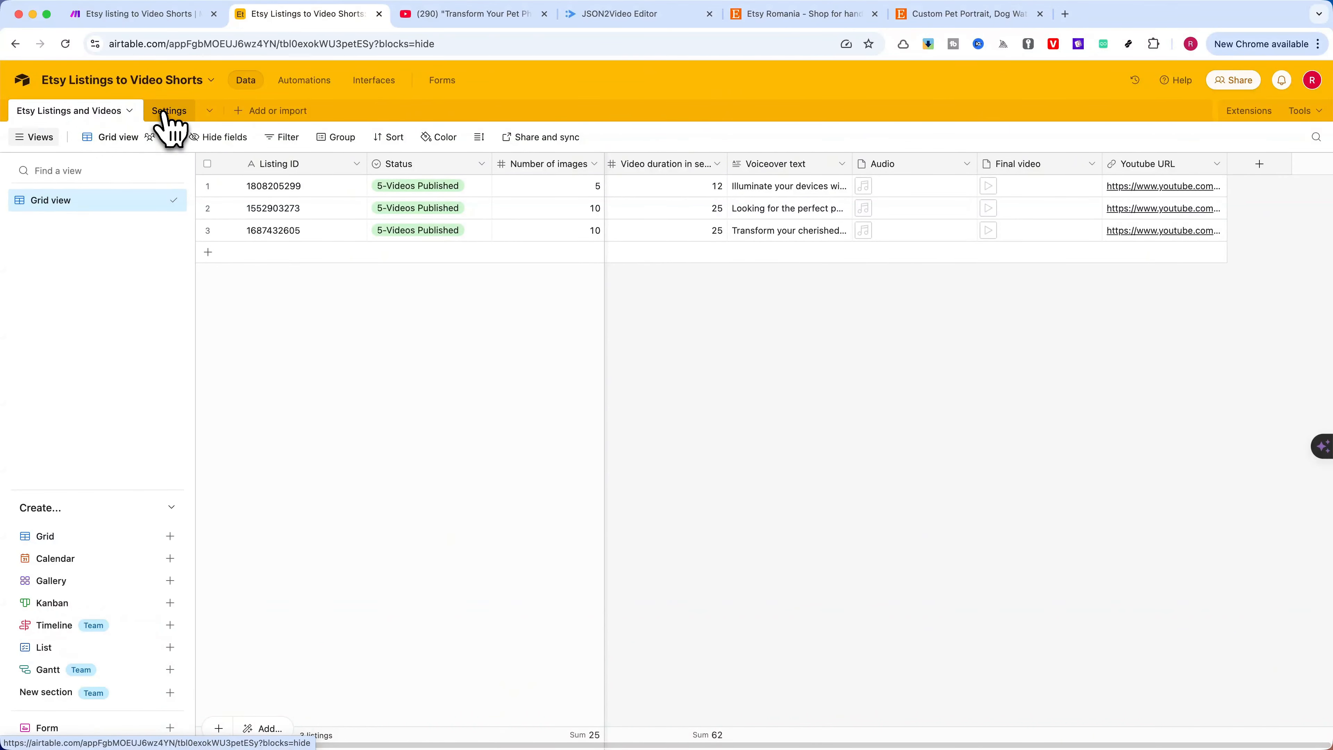
scroll(412, 298, left, 10)
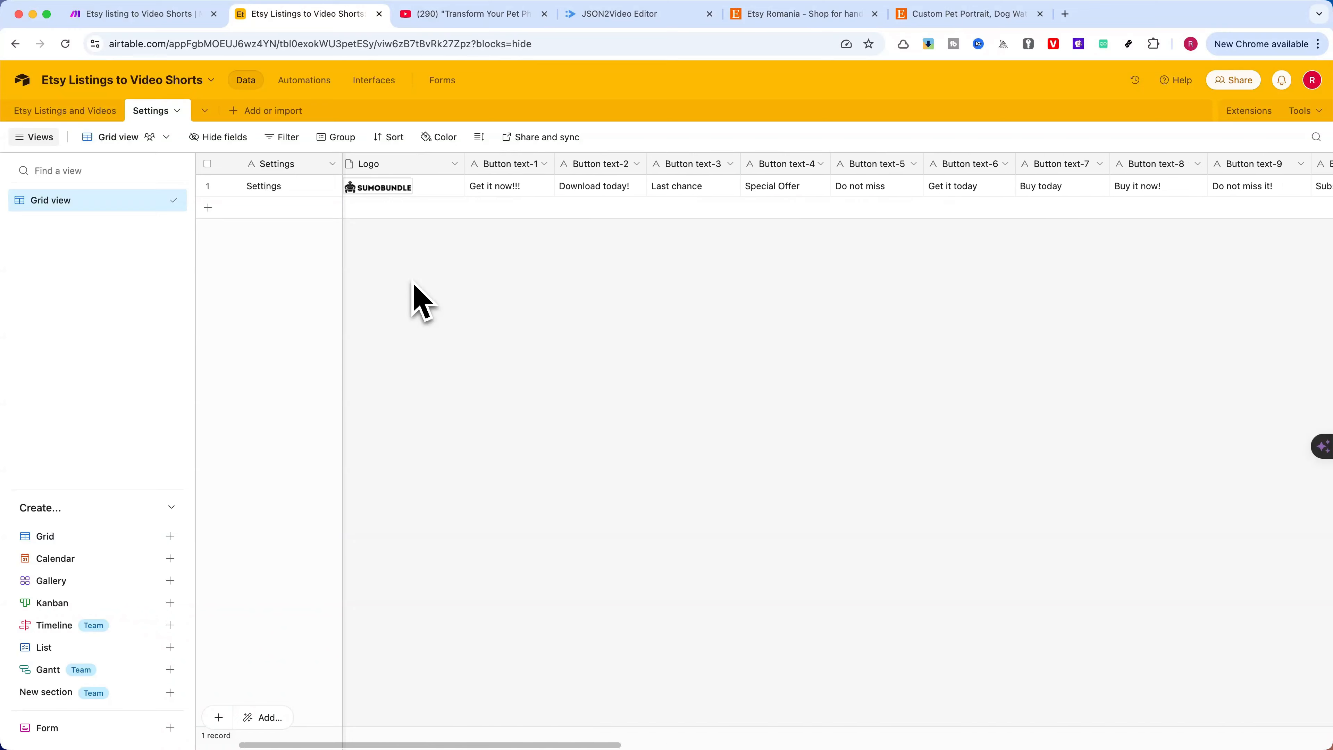
click(55, 110)
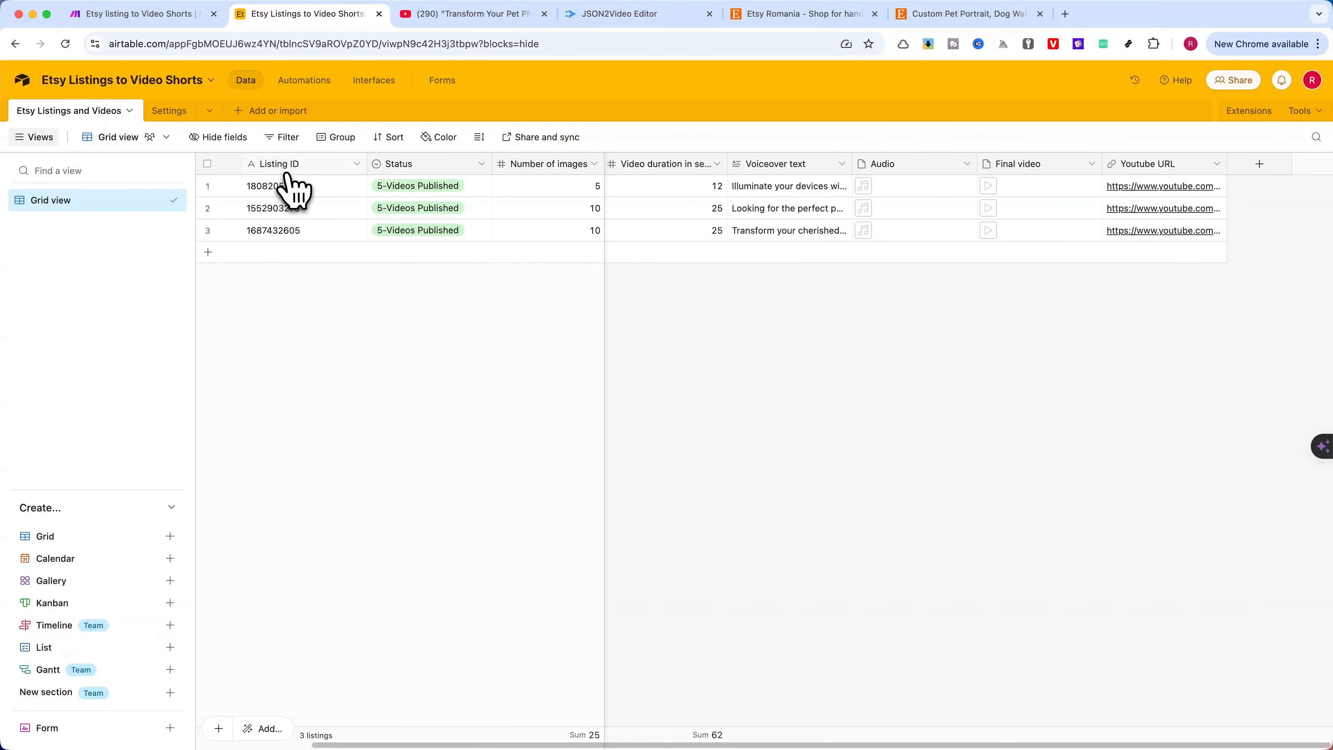
Inspect the field type of the Listing ID column and close its configuration without saving
click(357, 164)
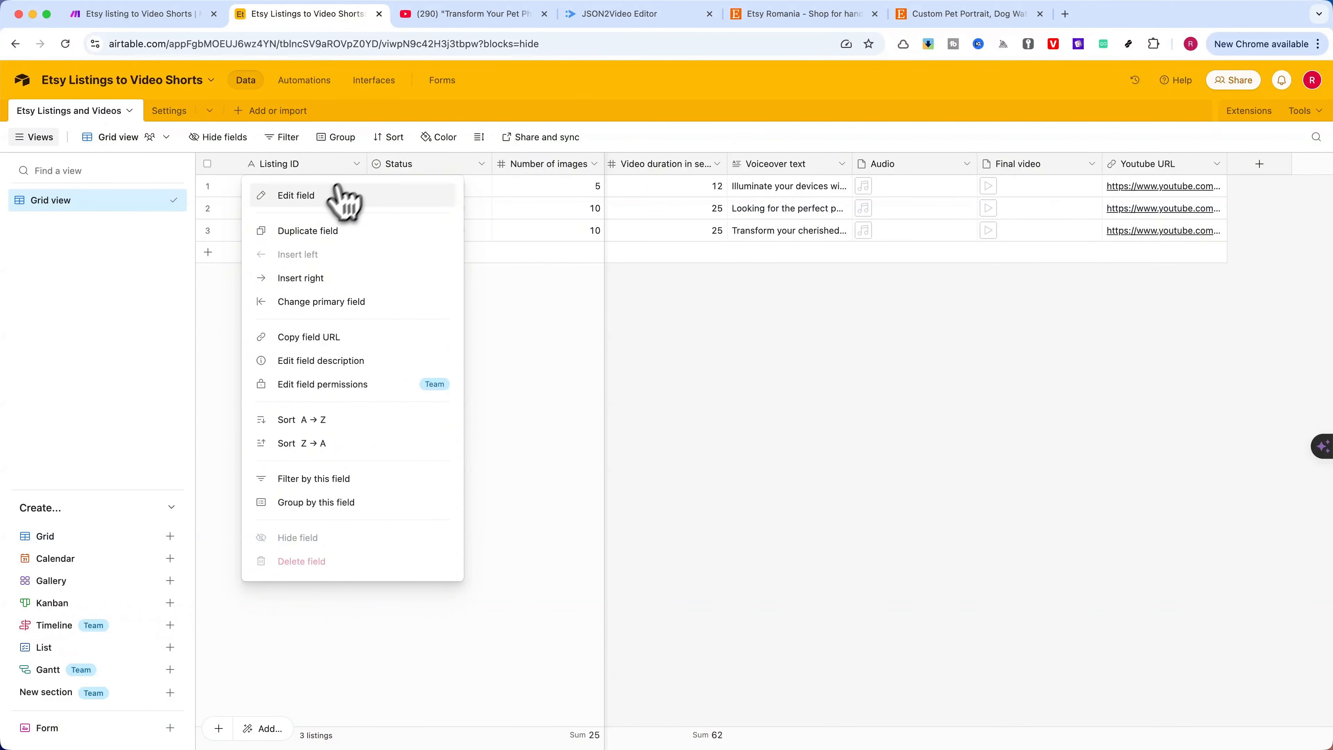
click(328, 195)
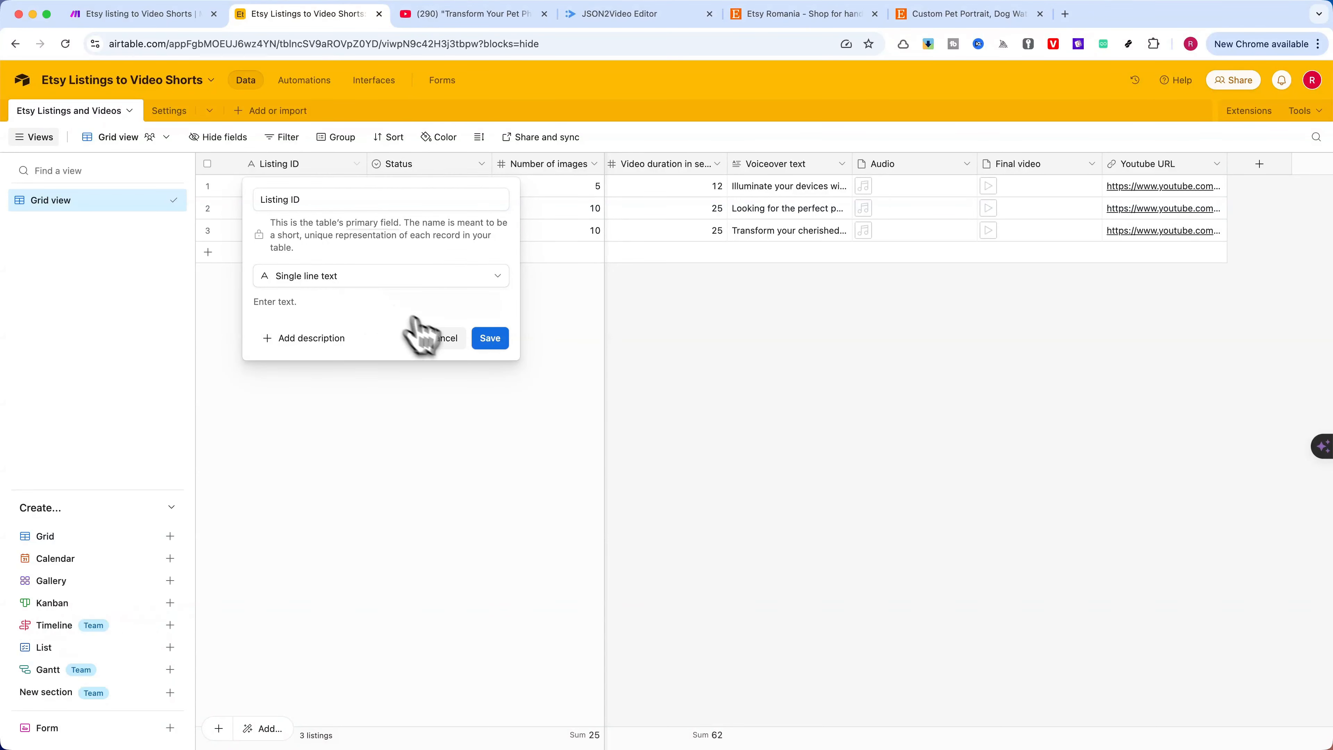
click(443, 339)
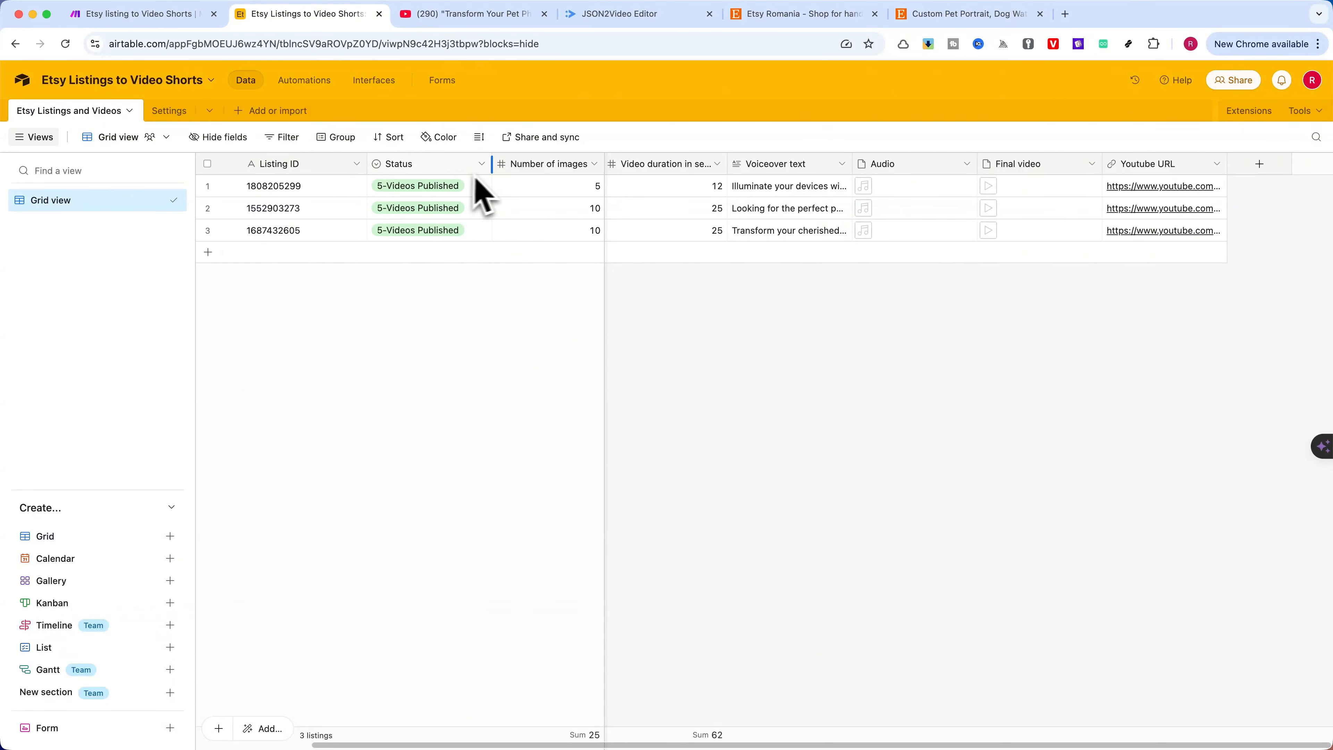
Inspect the Status column's single-select options and default option, then close the configuration without saving
click(481, 163)
click(455, 196)
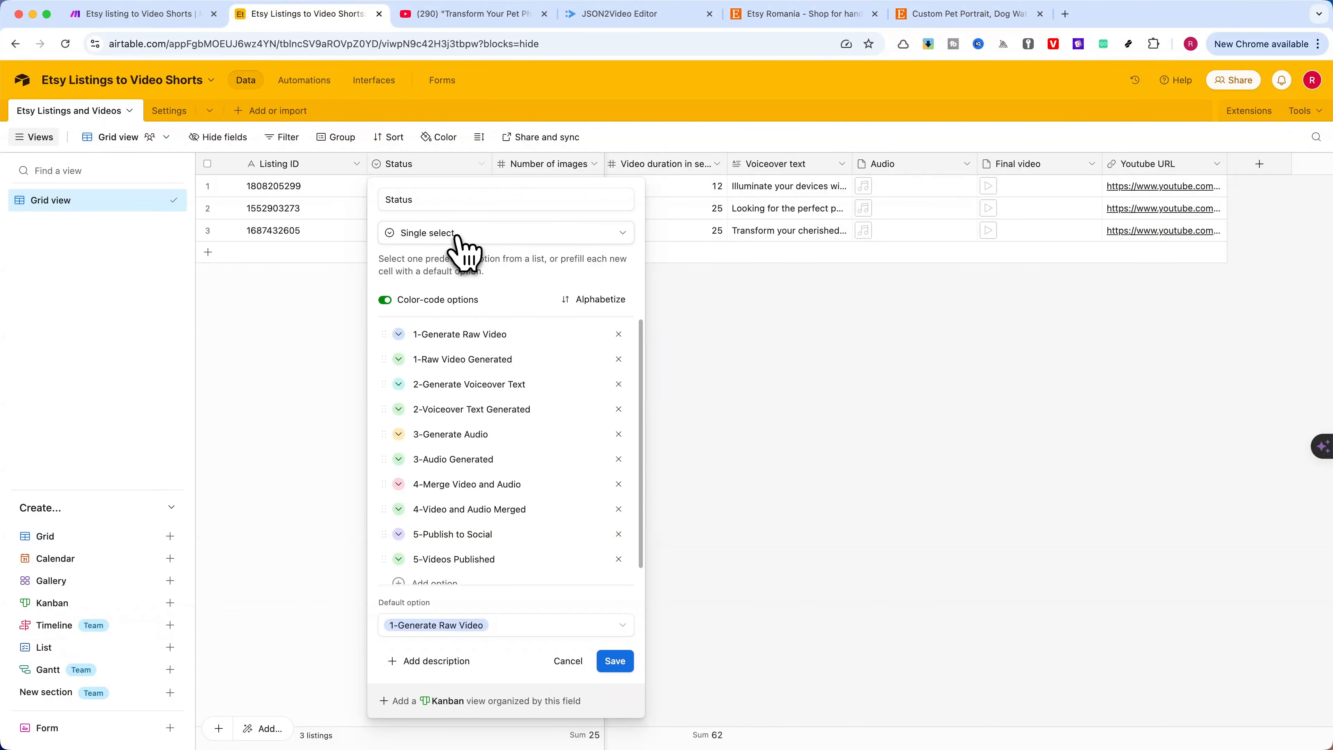
scroll(517, 378, down, 1)
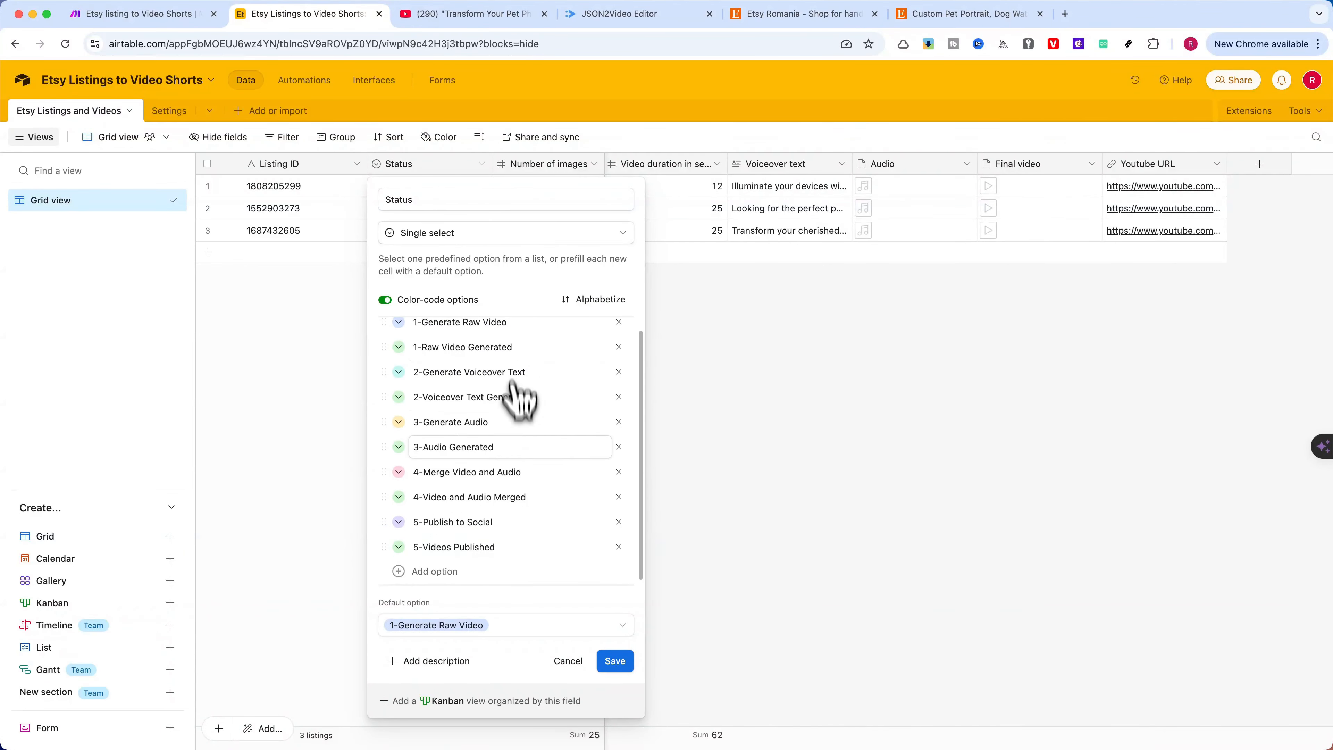
click(568, 661)
Inspect the number formatting of the Number of images column and close its configuration without saving
click(593, 164)
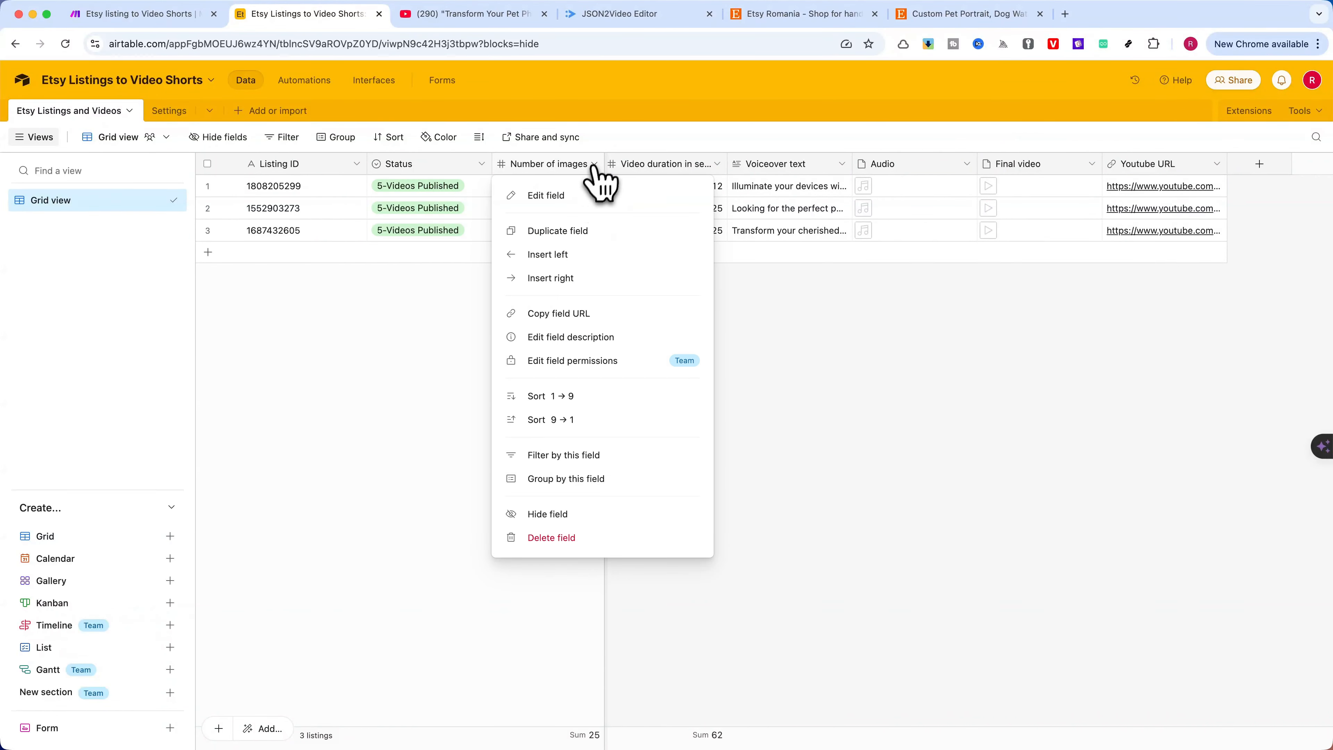
click(577, 199)
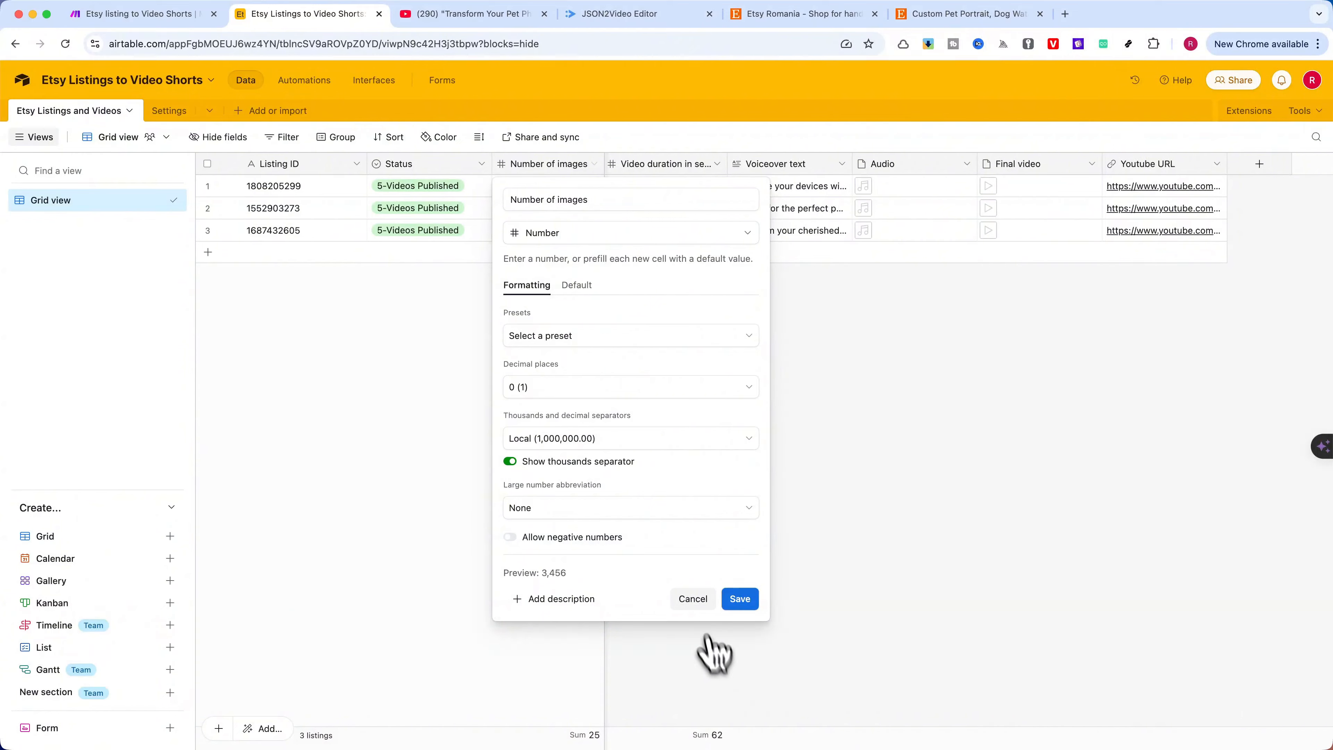
click(693, 598)
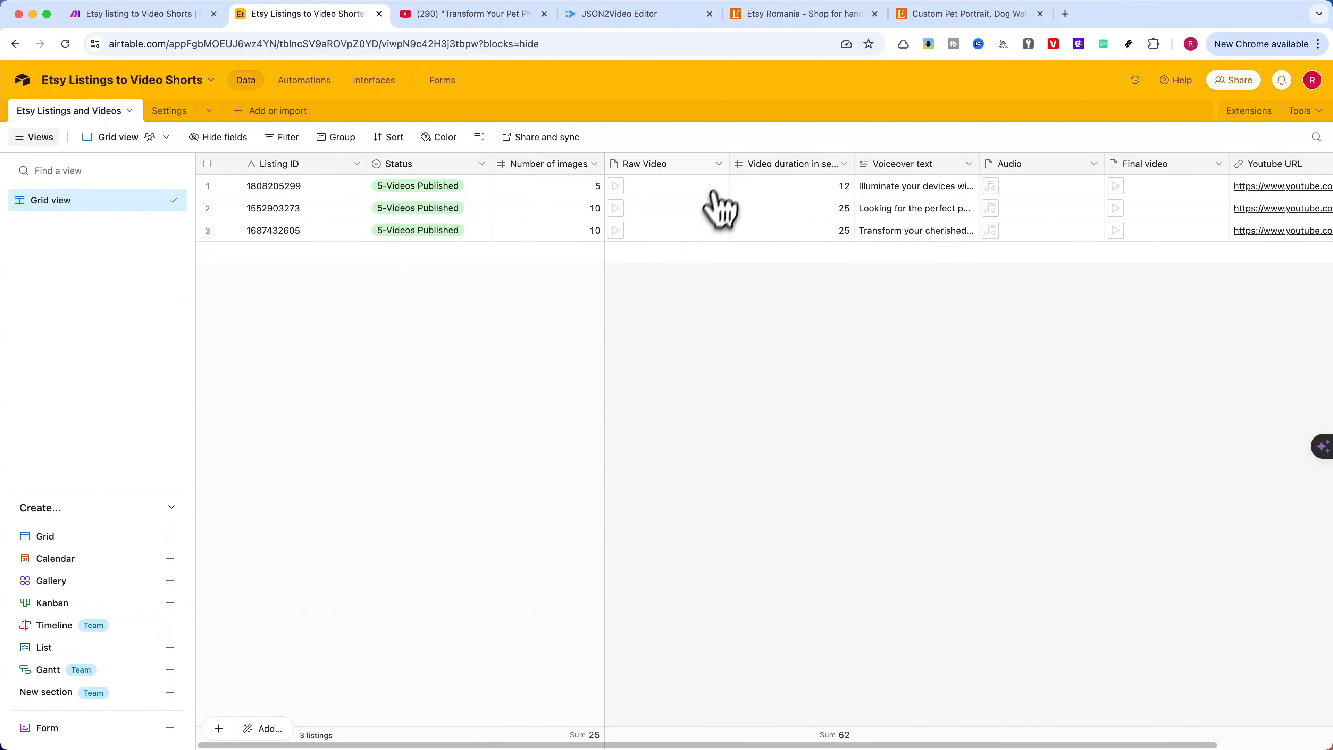
Inspect the field configurations of the Raw Video and Video duration in seconds columns, closing each without saving
click(719, 164)
click(695, 199)
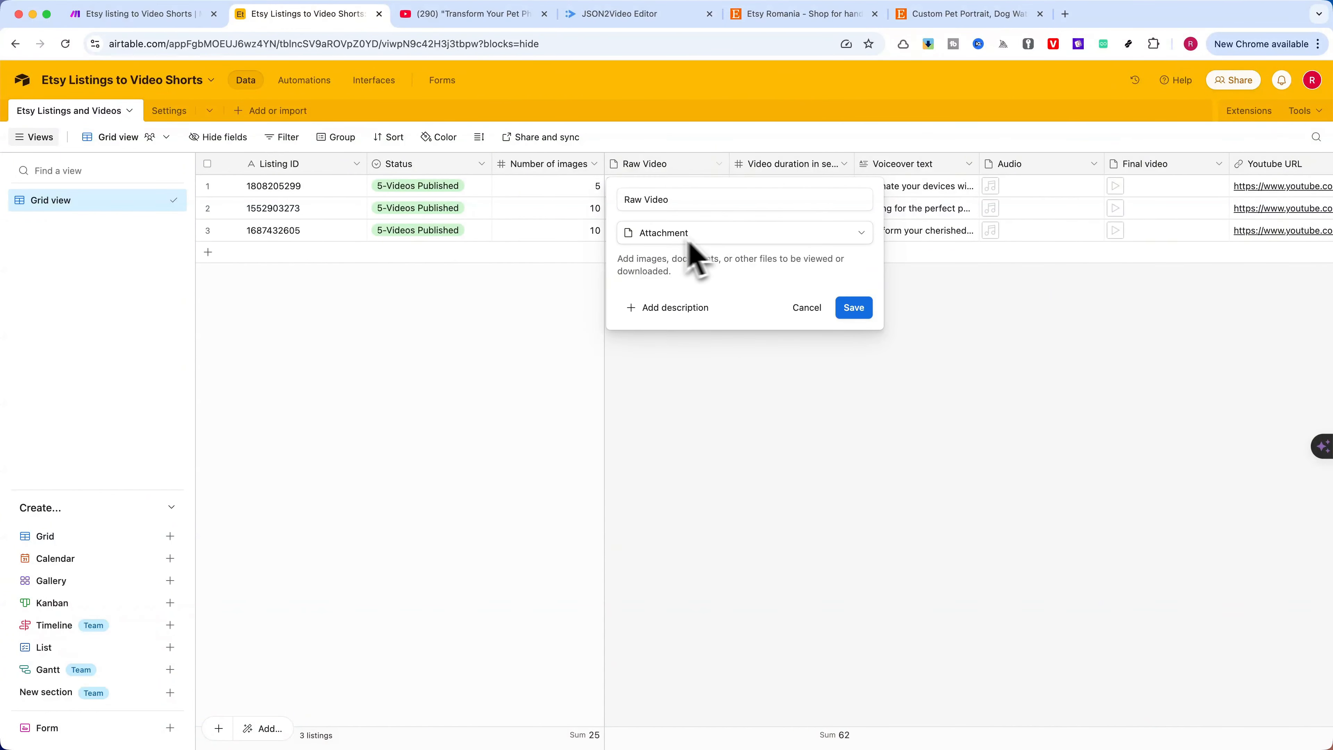
click(806, 307)
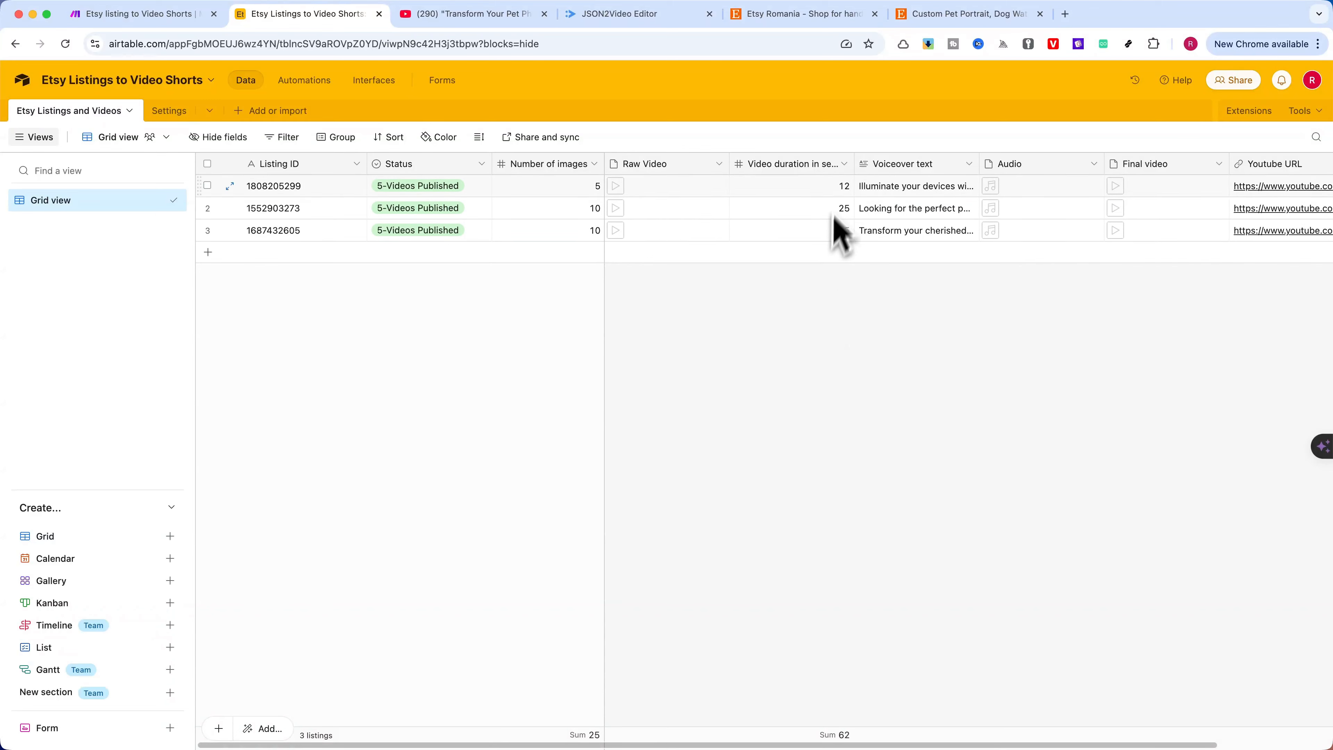
click(843, 164)
click(809, 197)
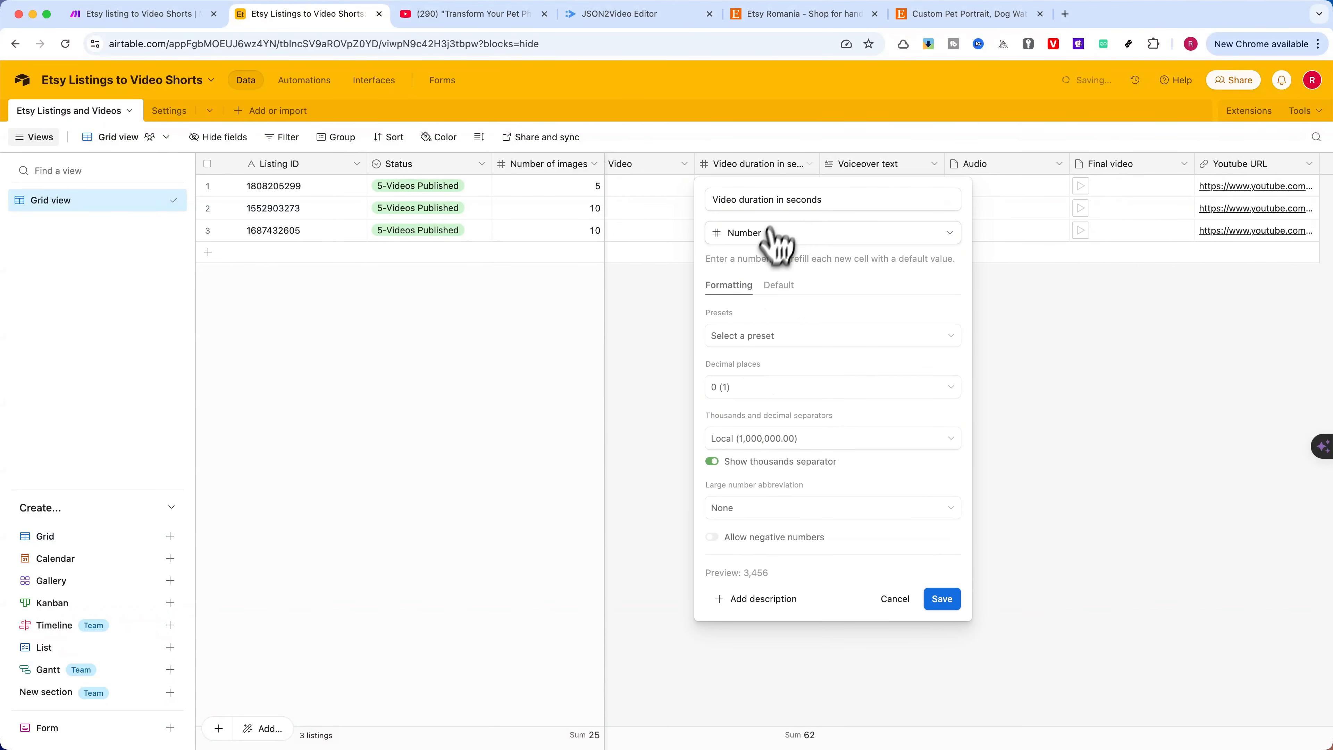
click(895, 598)
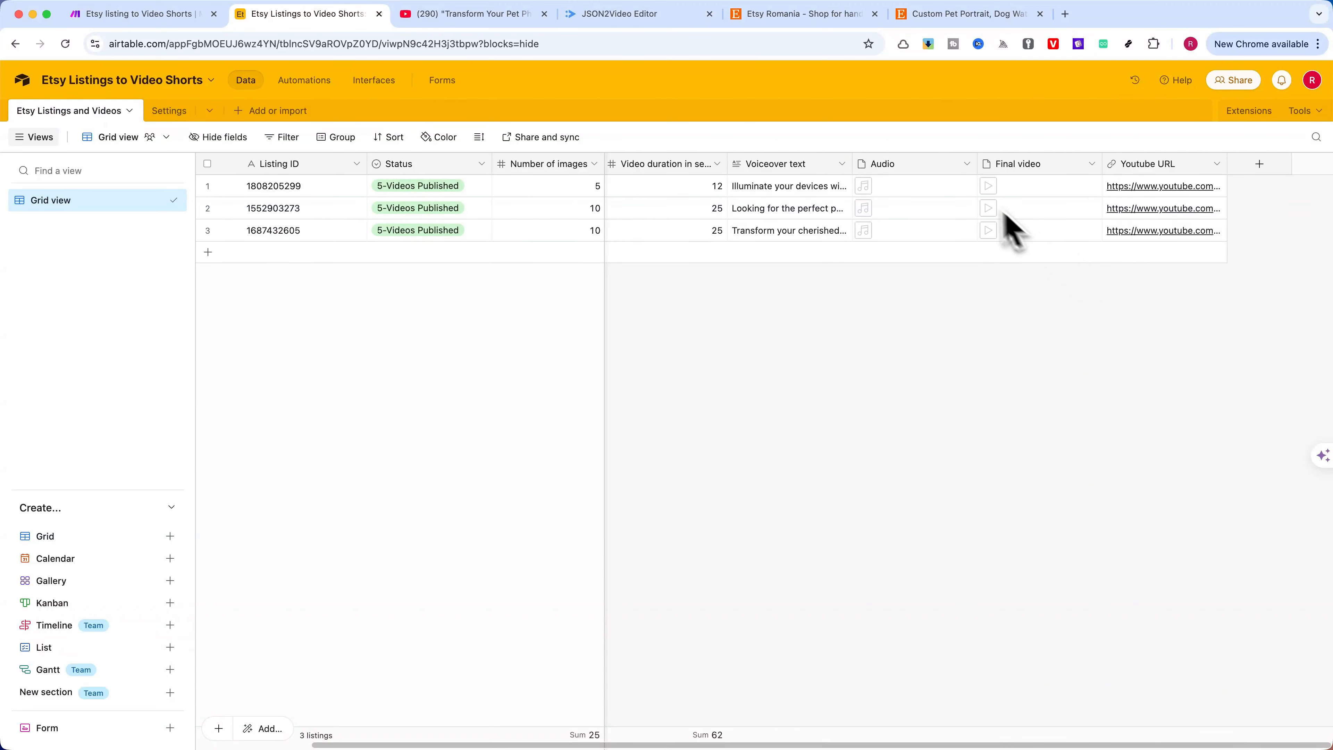
Inspect the field types of the Audio and Final video columns, then close their configurations
click(968, 164)
click(926, 198)
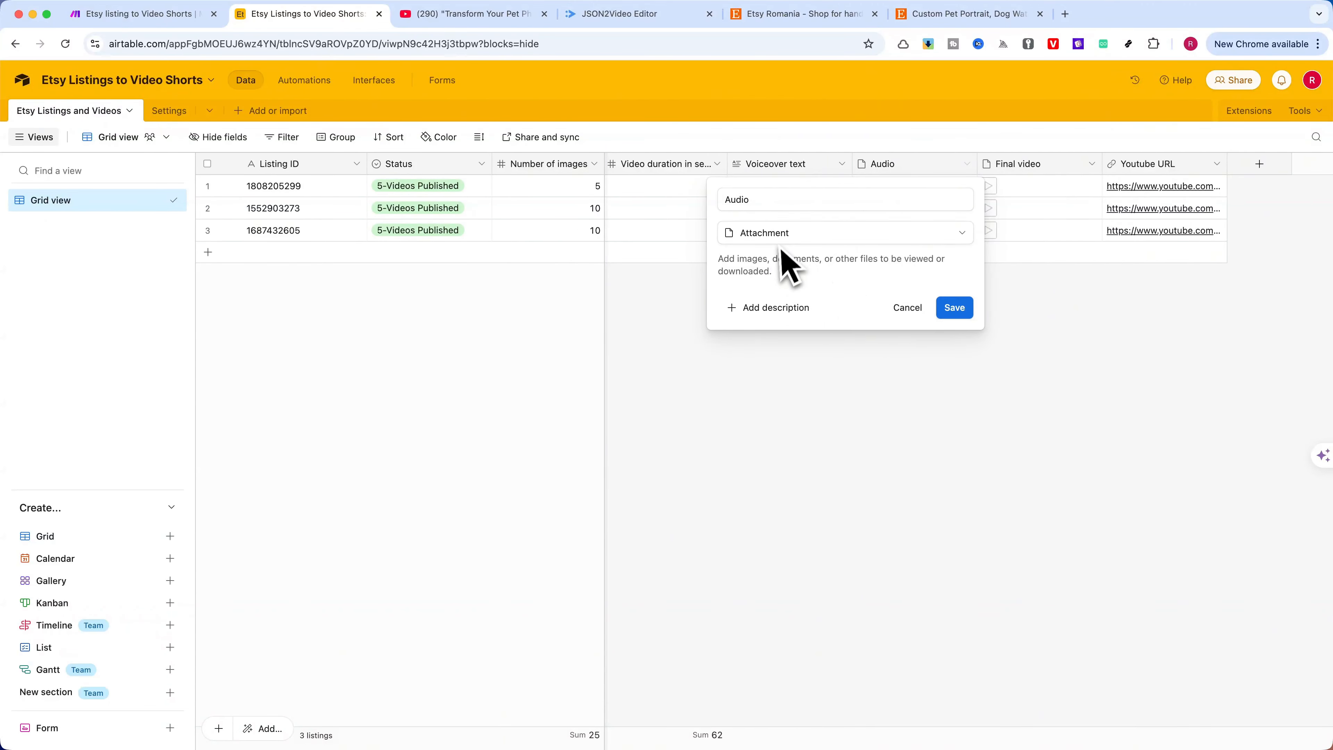
click(907, 307)
click(1092, 164)
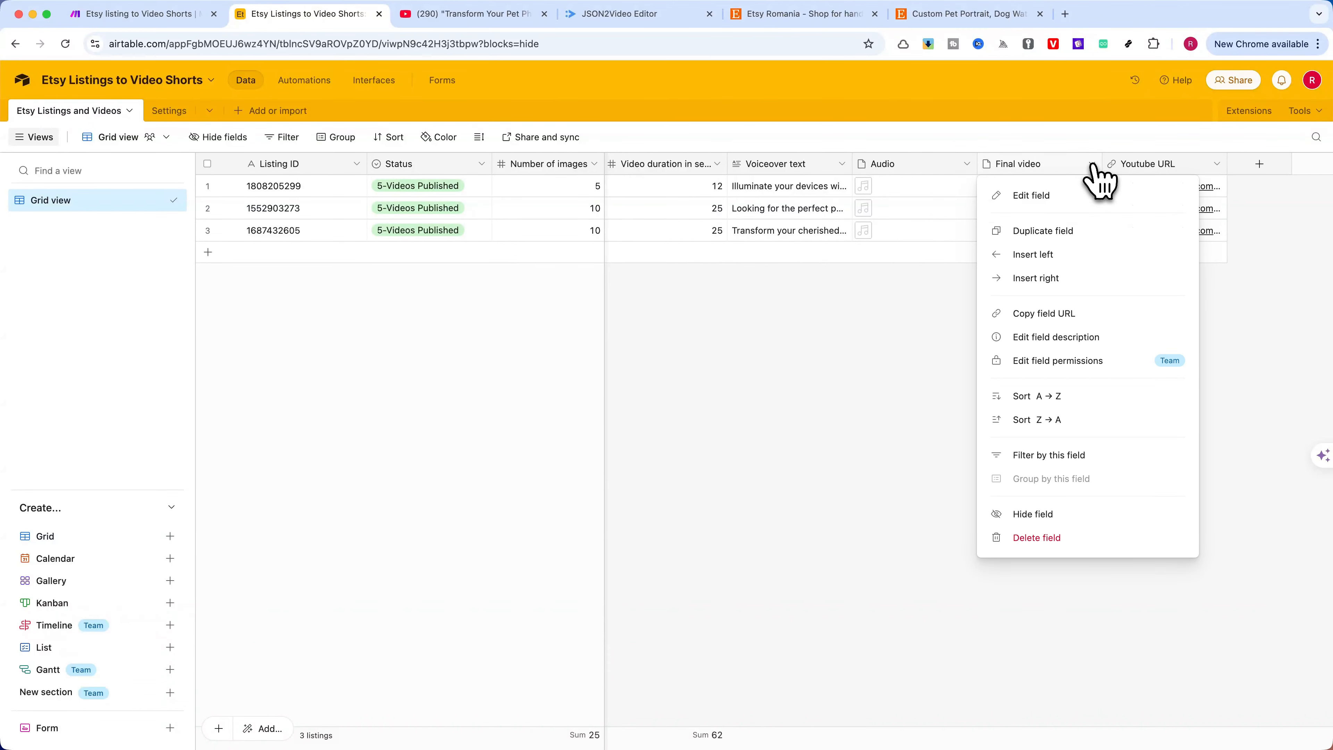
click(1019, 196)
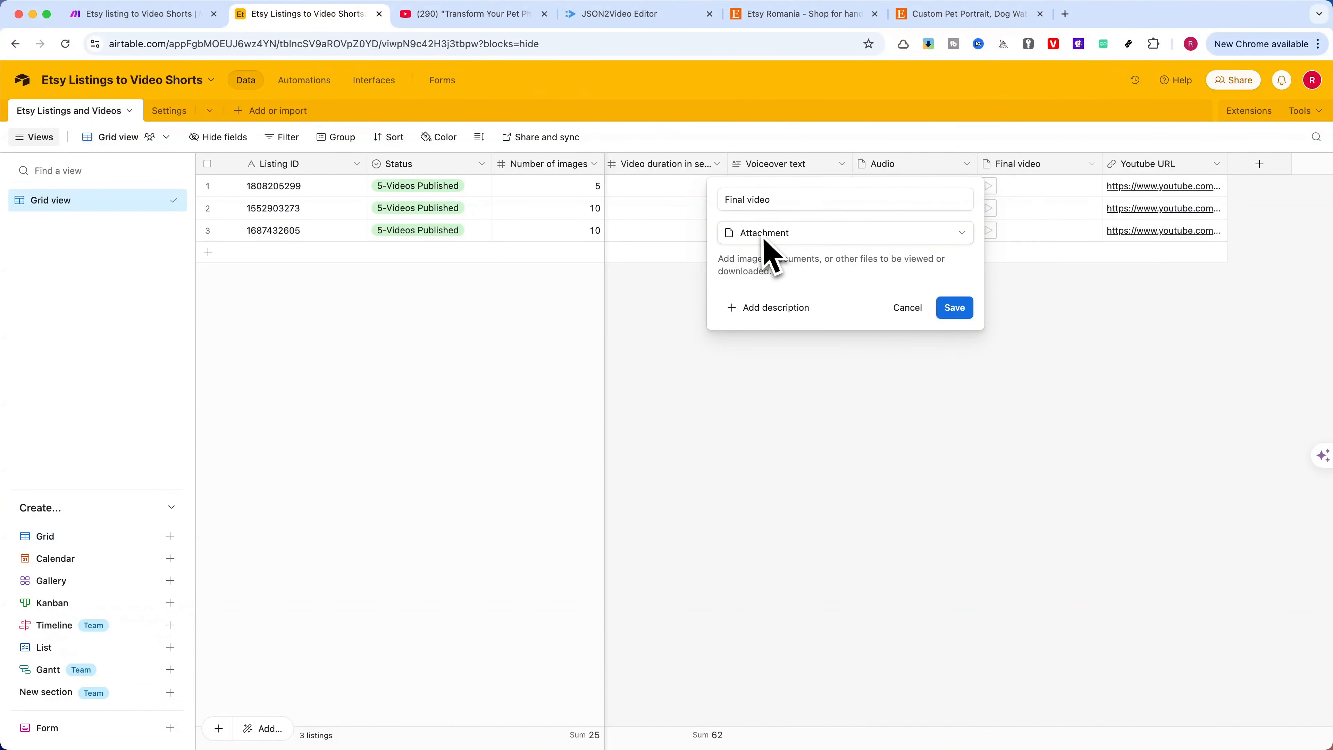
click(954, 307)
Inspect the field type of the Youtube URL column and close its configuration without saving
click(1207, 166)
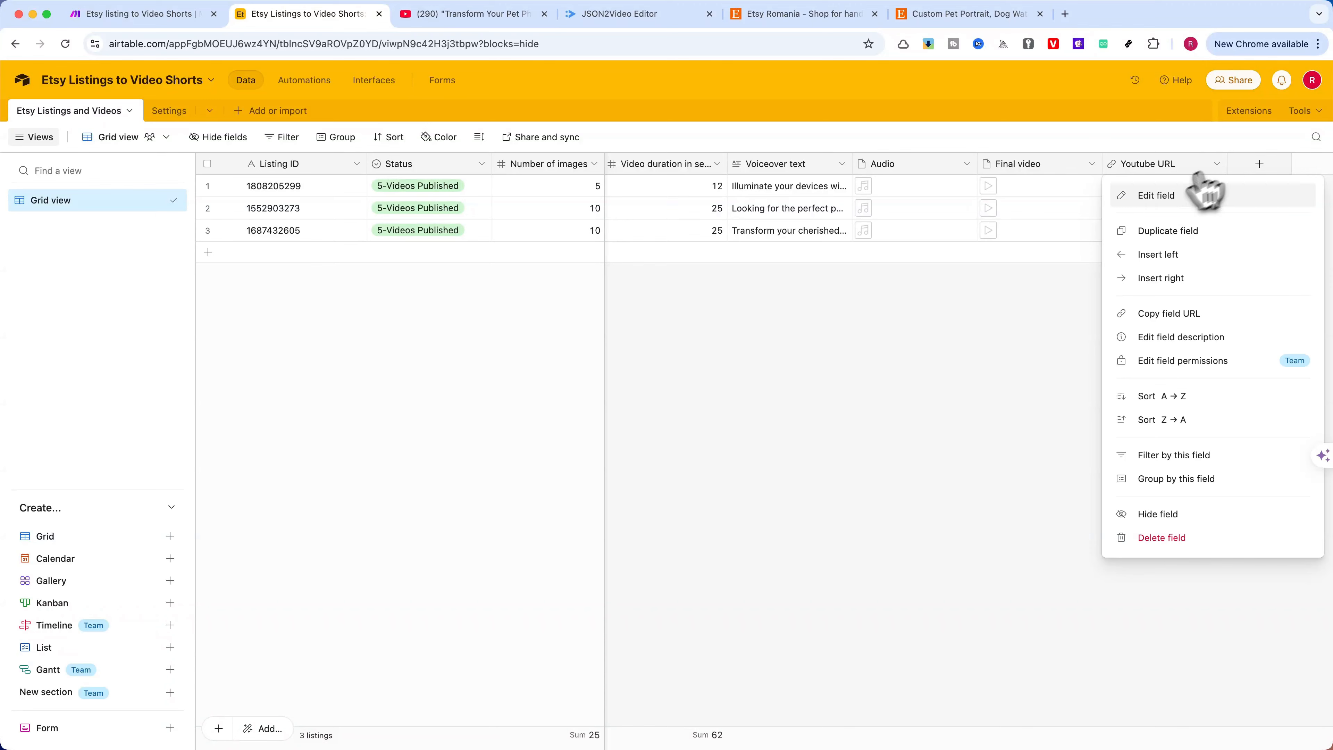
click(1156, 196)
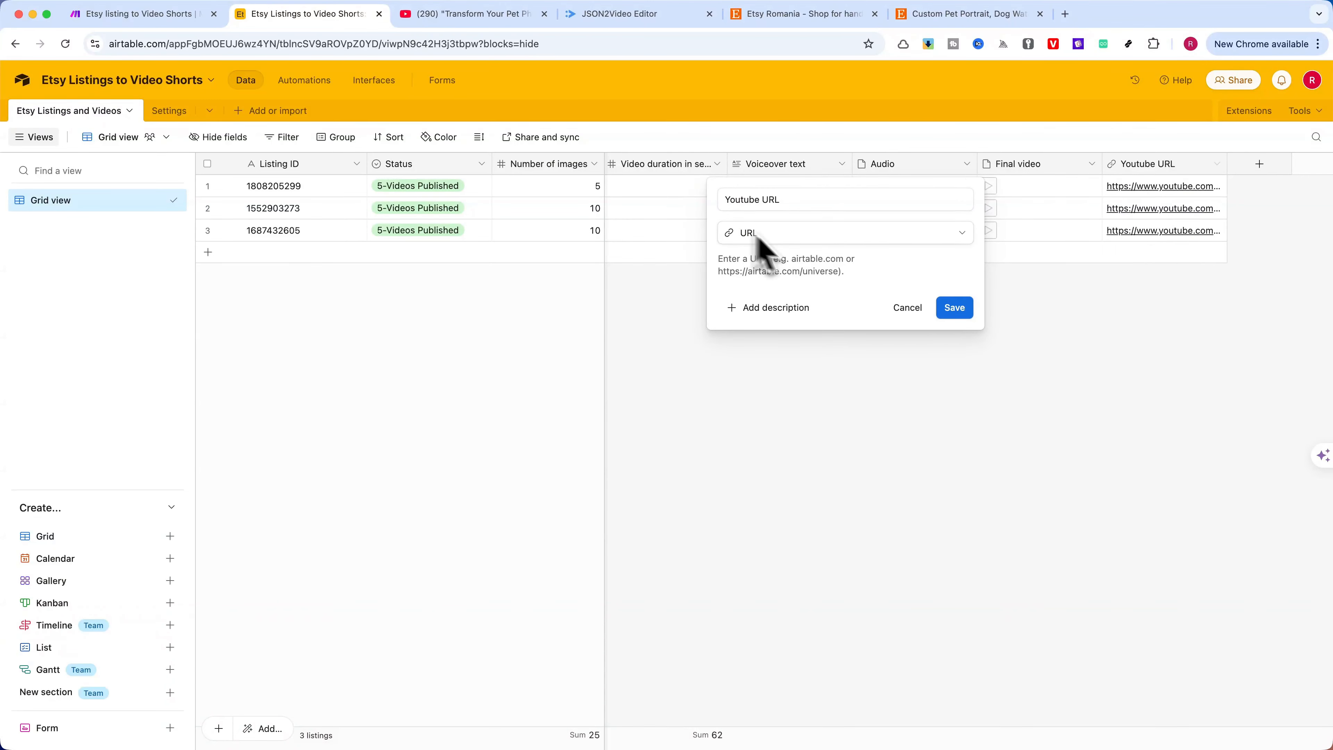
click(919, 309)
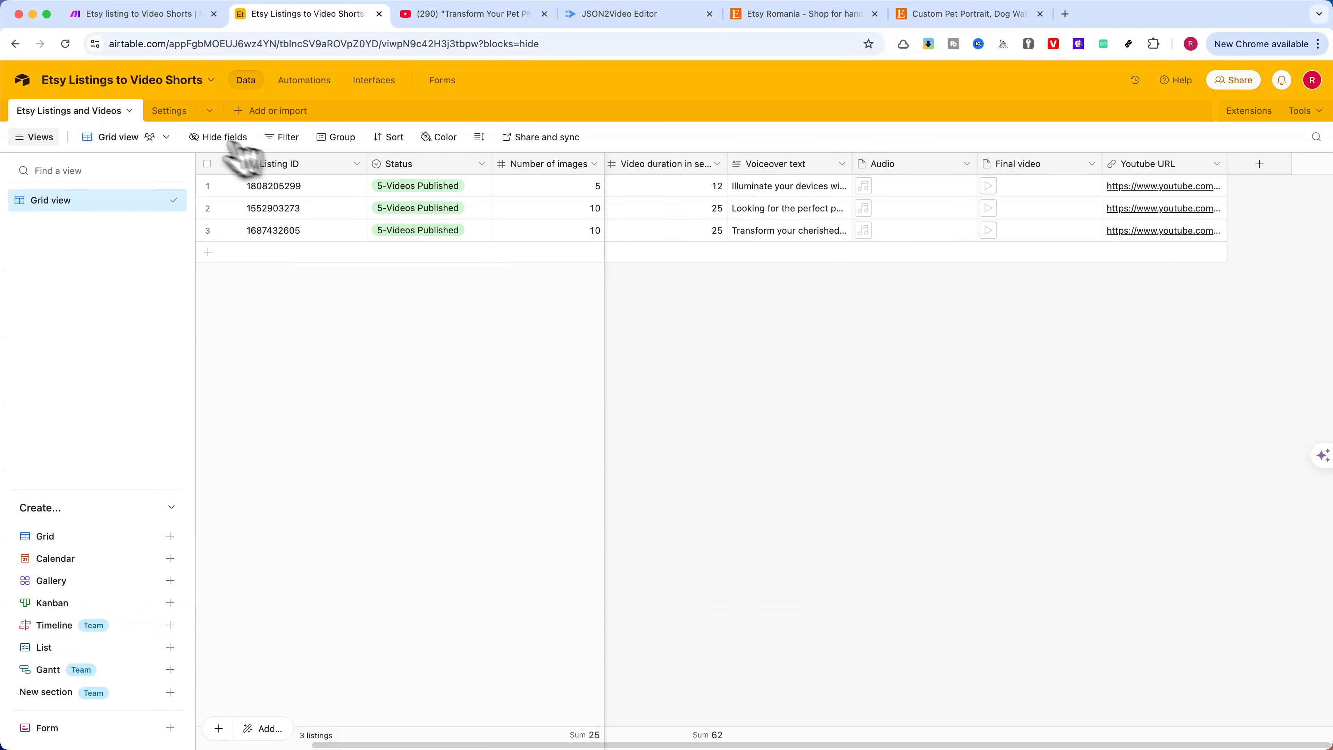
Open the Settings table and inspect the Scene duration column's number formatting and description, closing without saving
click(169, 110)
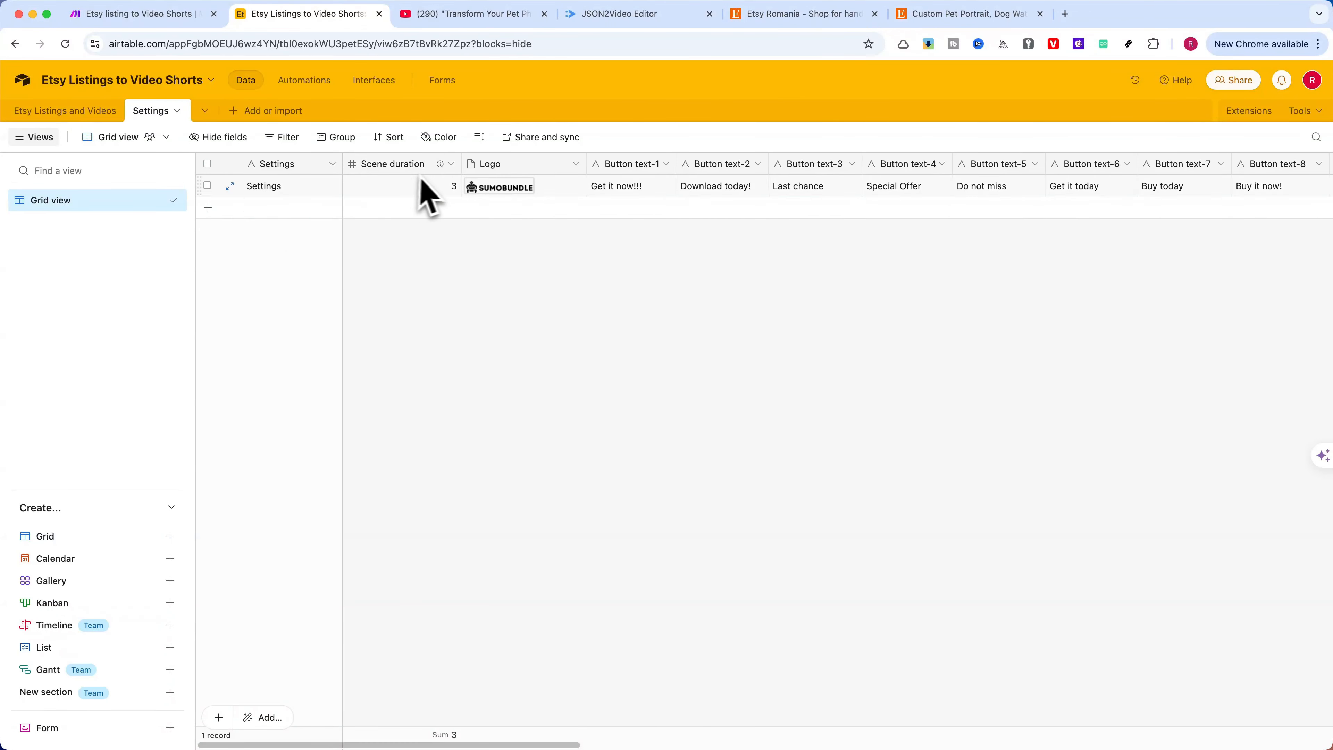
click(451, 164)
click(397, 195)
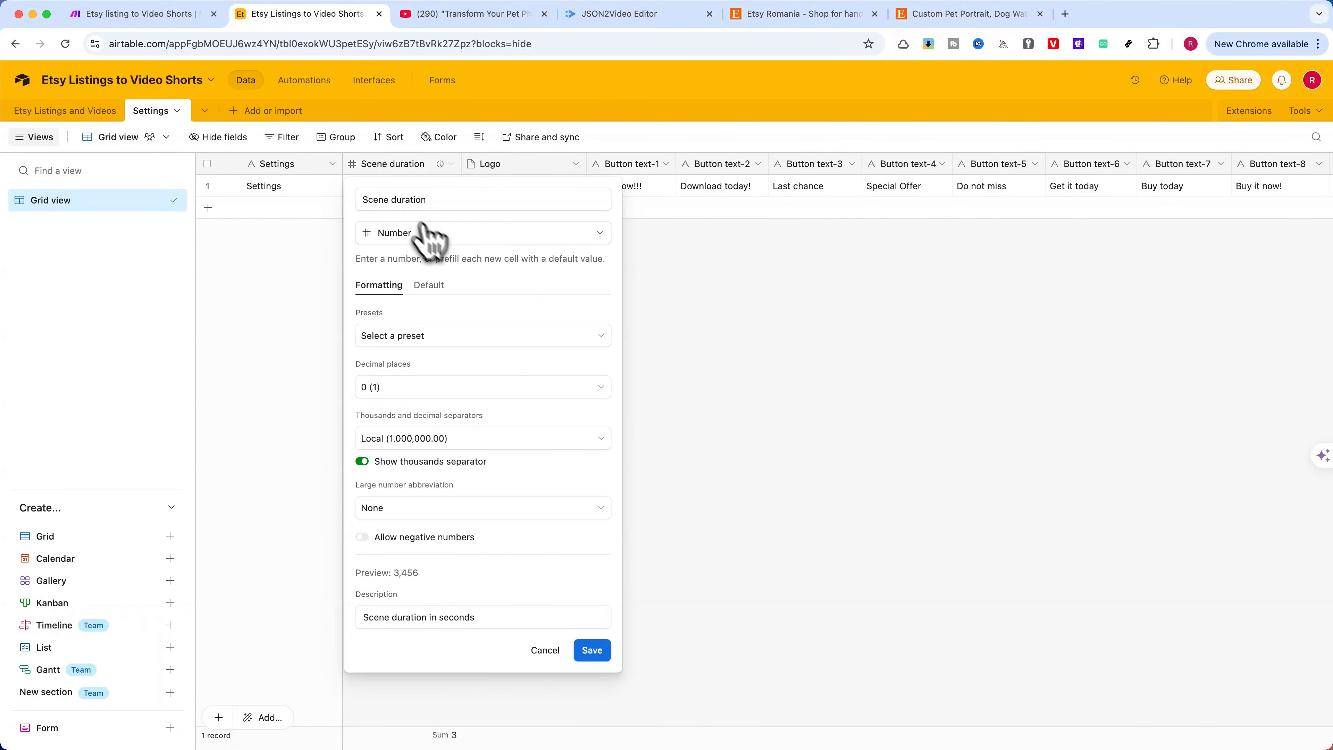
click(545, 649)
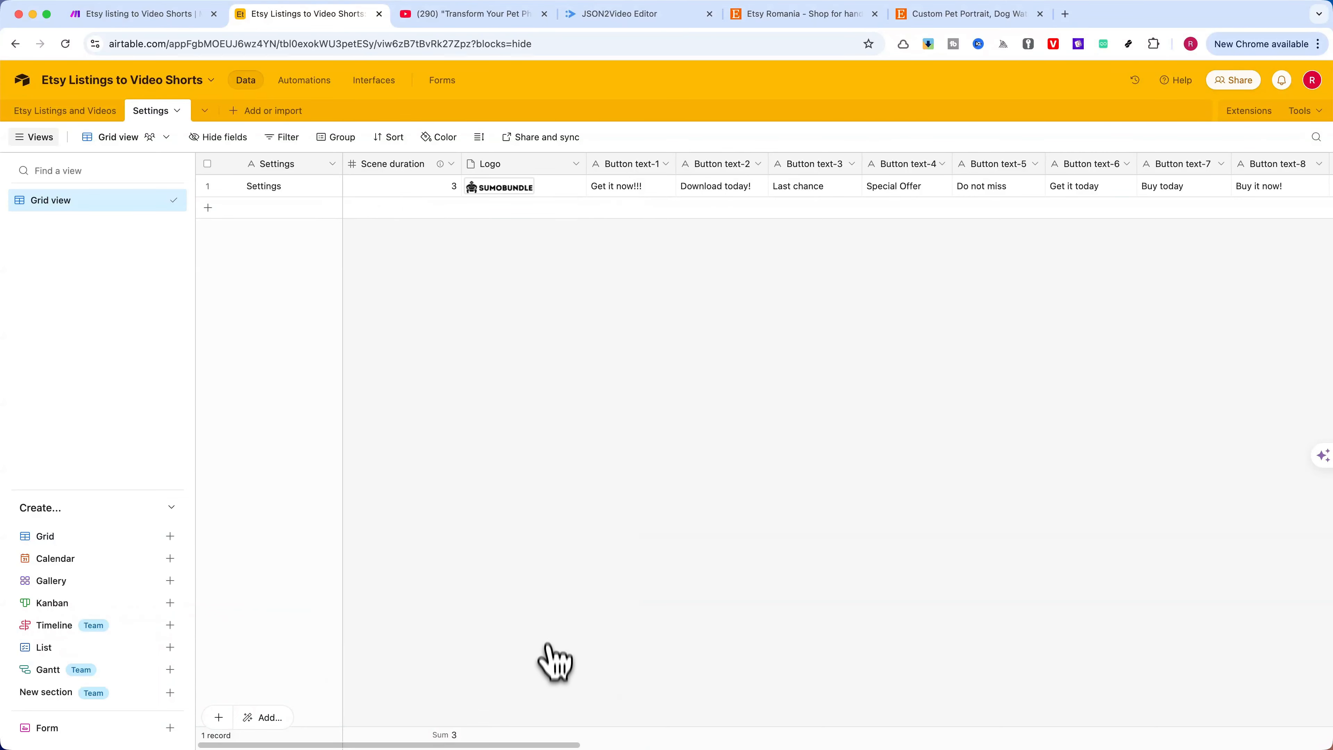
Inspect the field types of the Logo and Button text-1 columns in the Settings table, closing each without saving
click(575, 164)
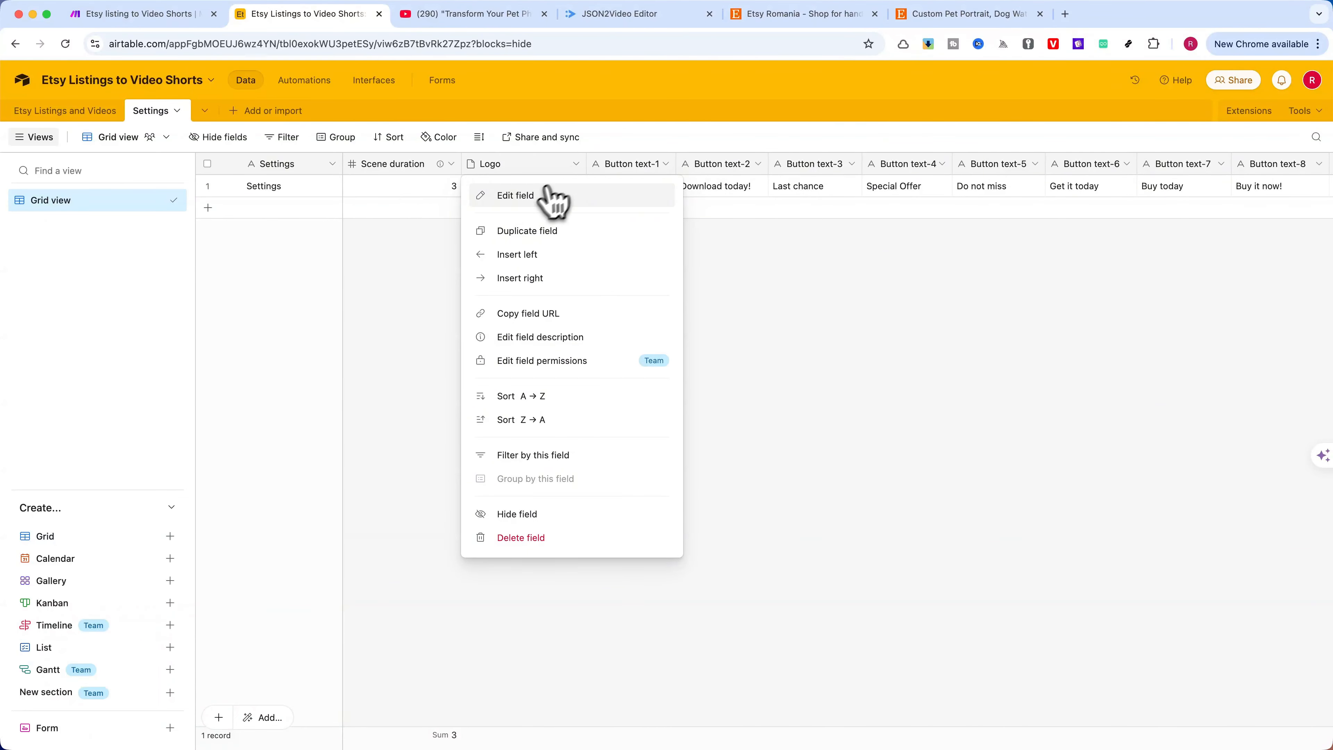
click(517, 197)
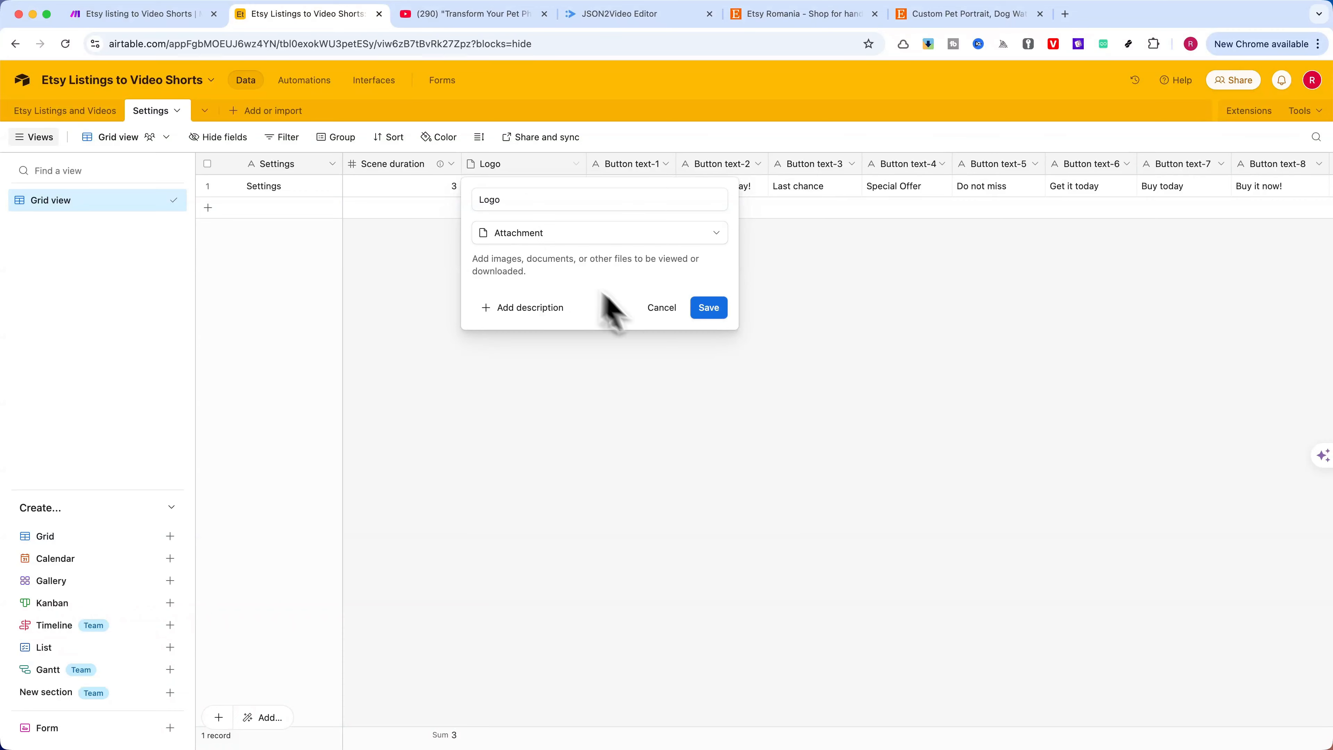
click(661, 308)
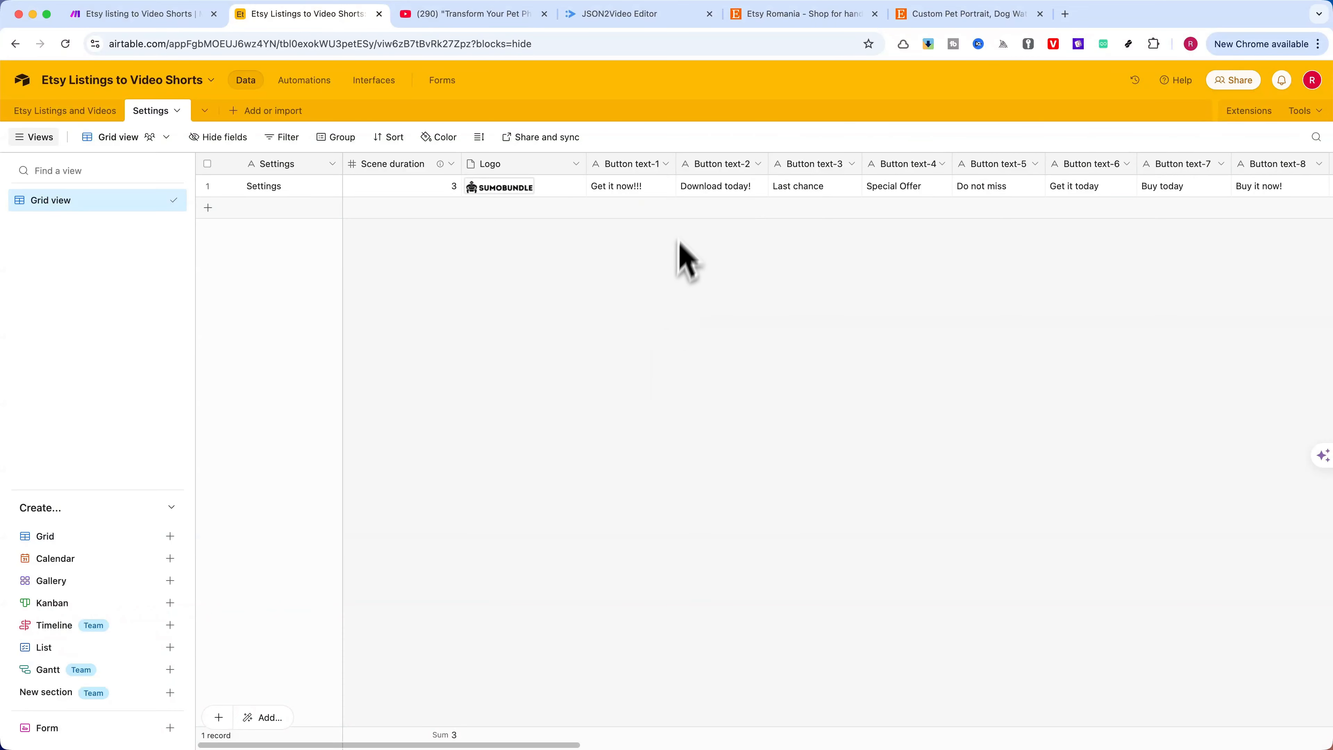
click(666, 164)
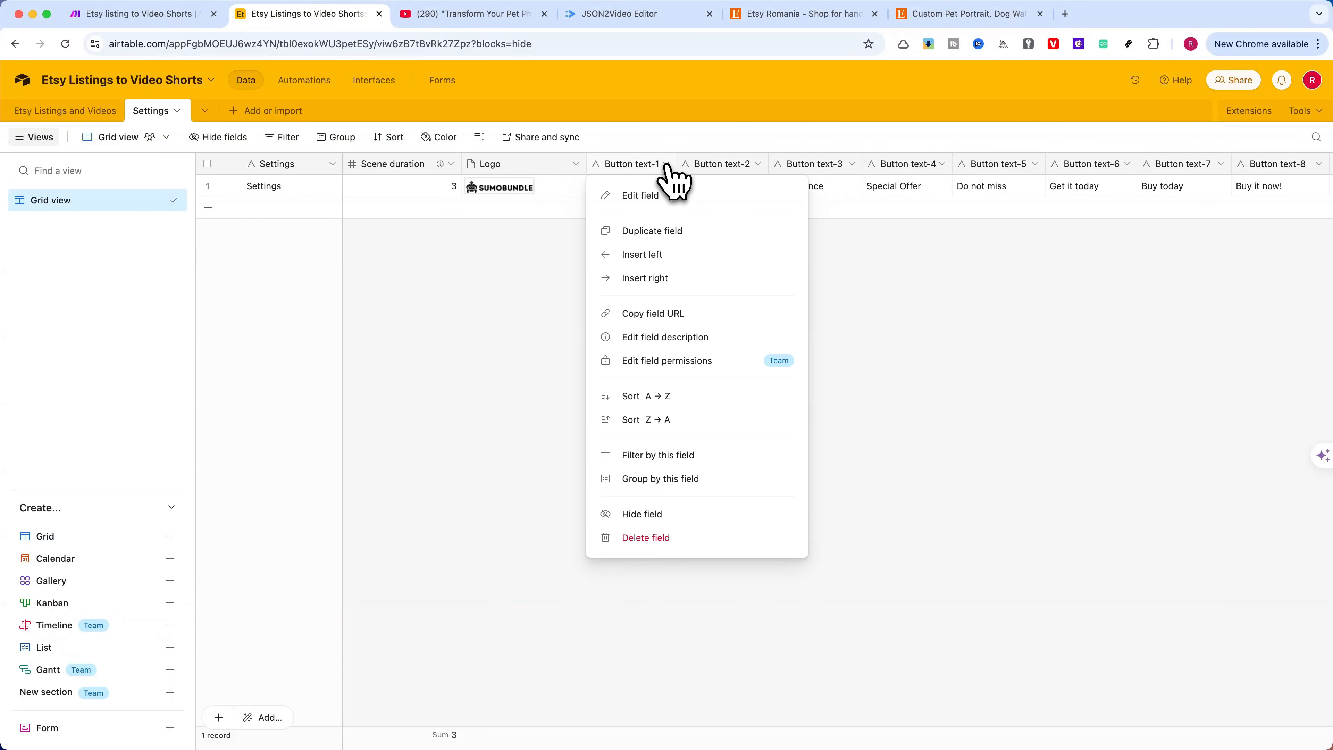
click(653, 199)
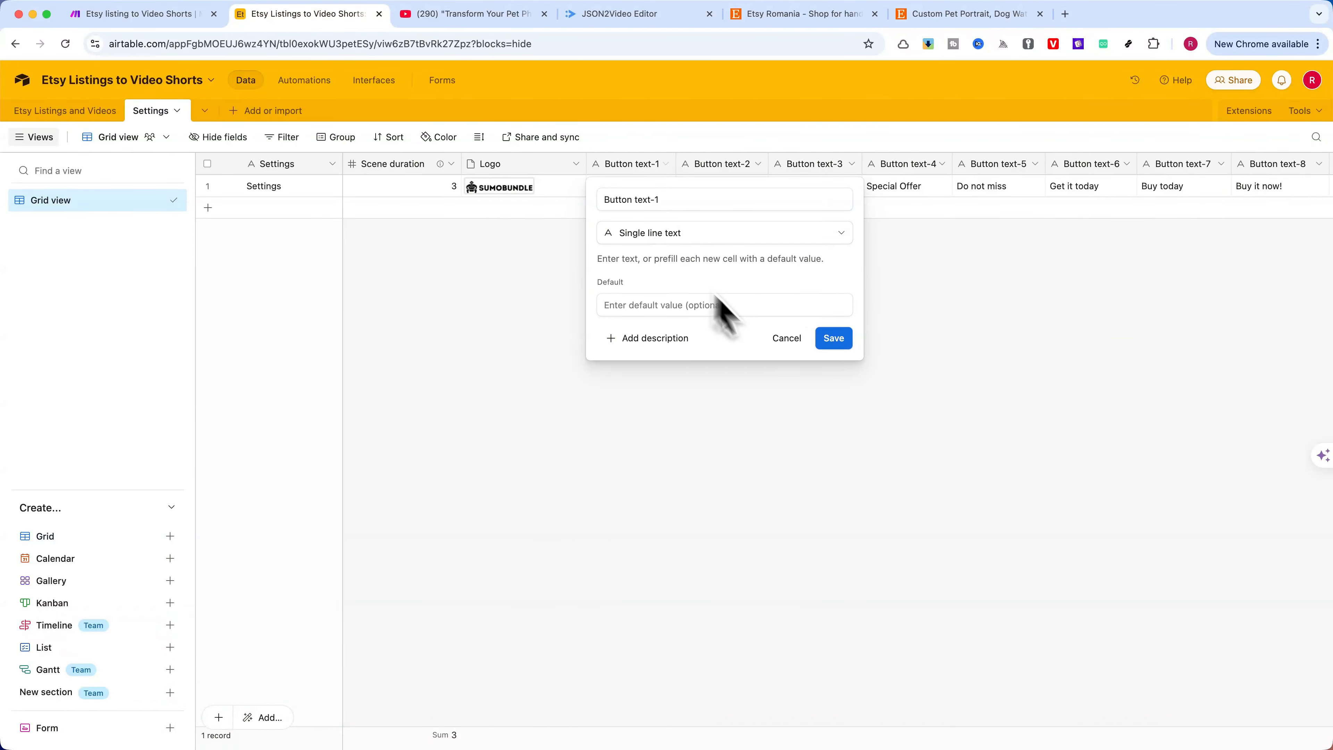
click(785, 338)
Look through the remaining button text columns and inspect the Button Color-1 column's configuration, then close it
scroll(746, 205, right, 5)
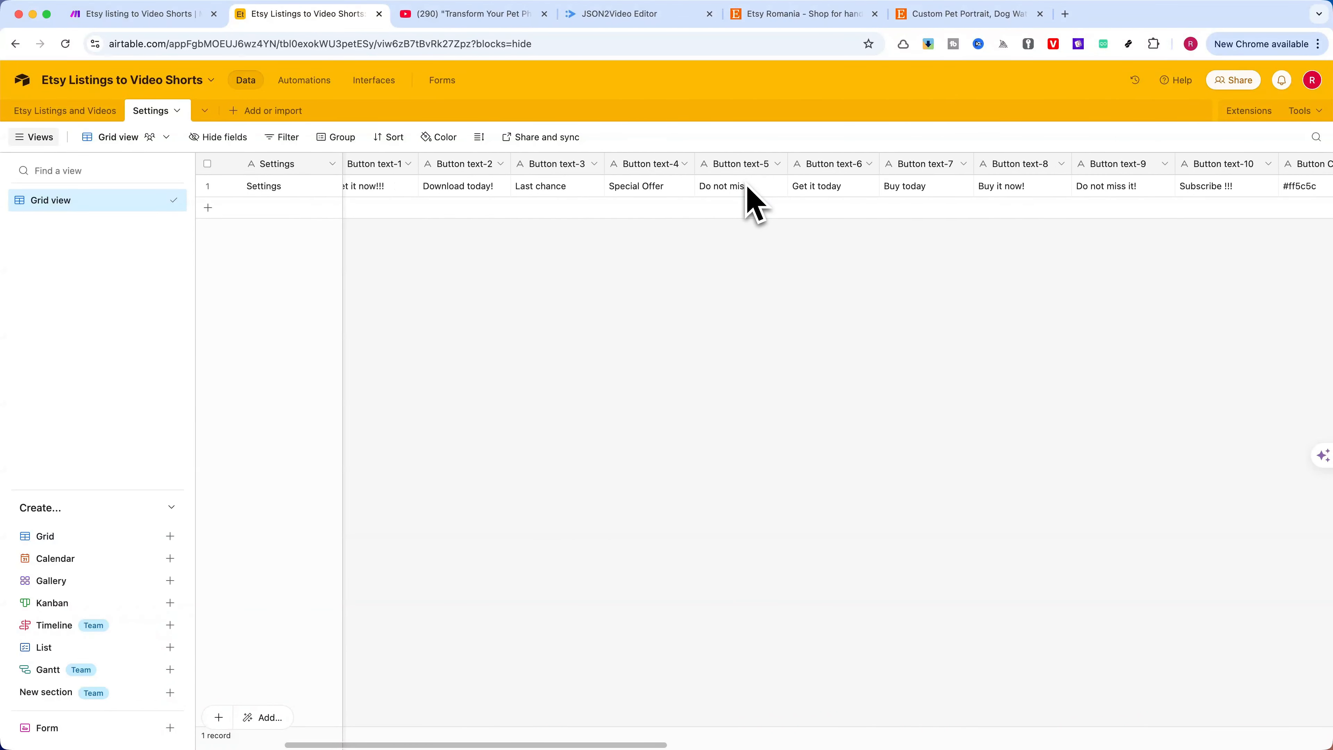
scroll(752, 202, right, 5)
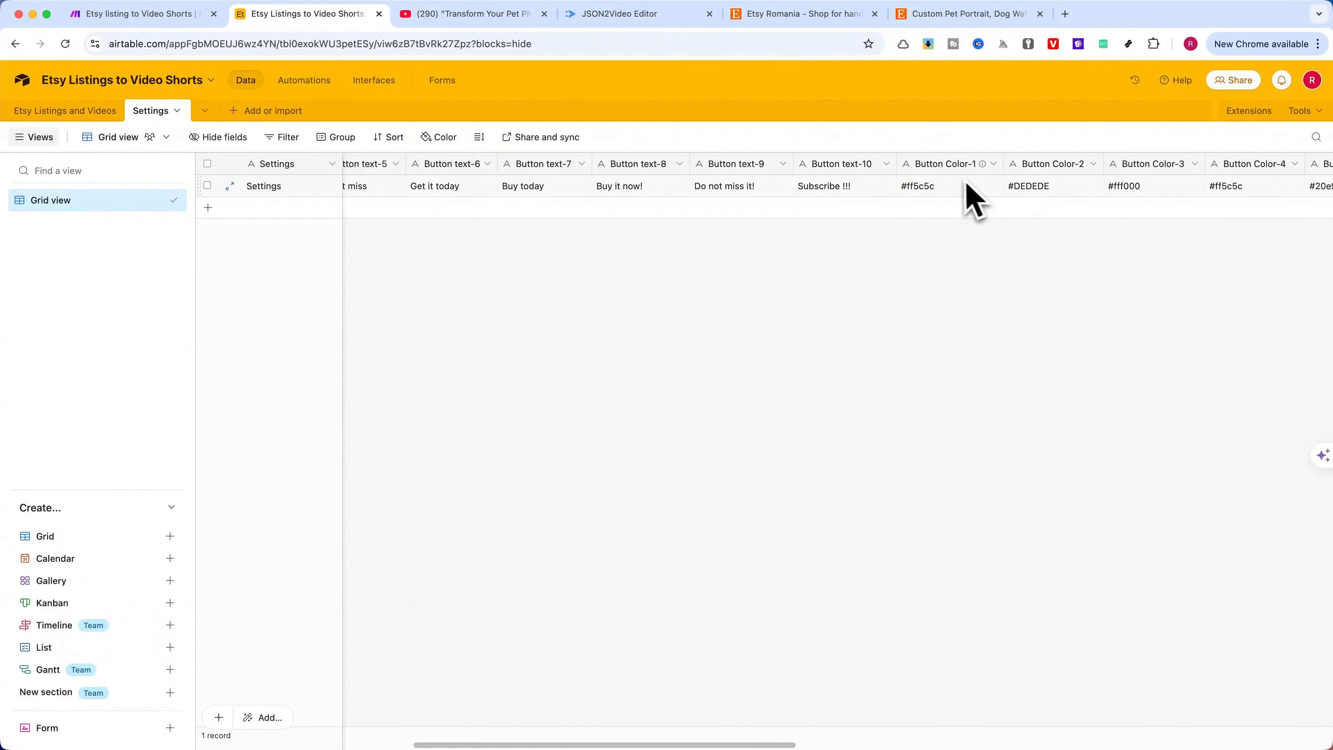
scroll(973, 202, right, 2)
click(945, 163)
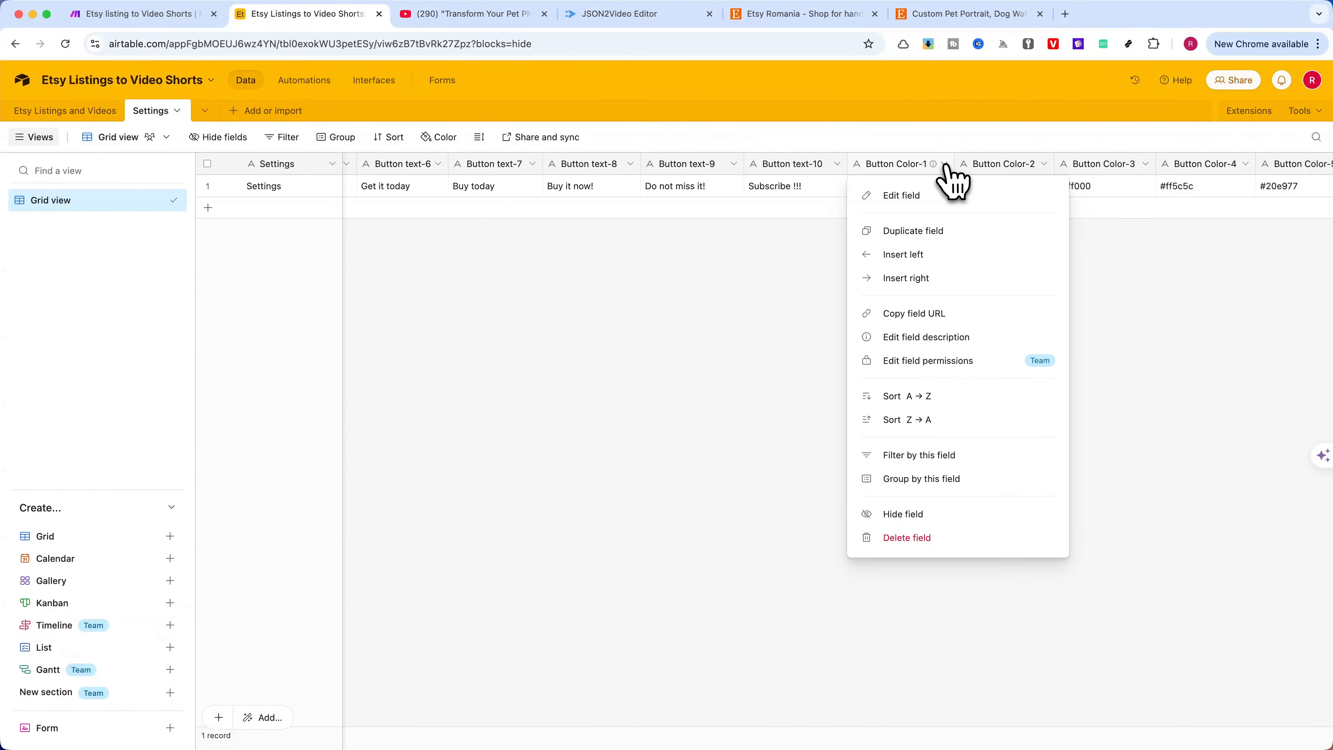
click(906, 199)
click(941, 390)
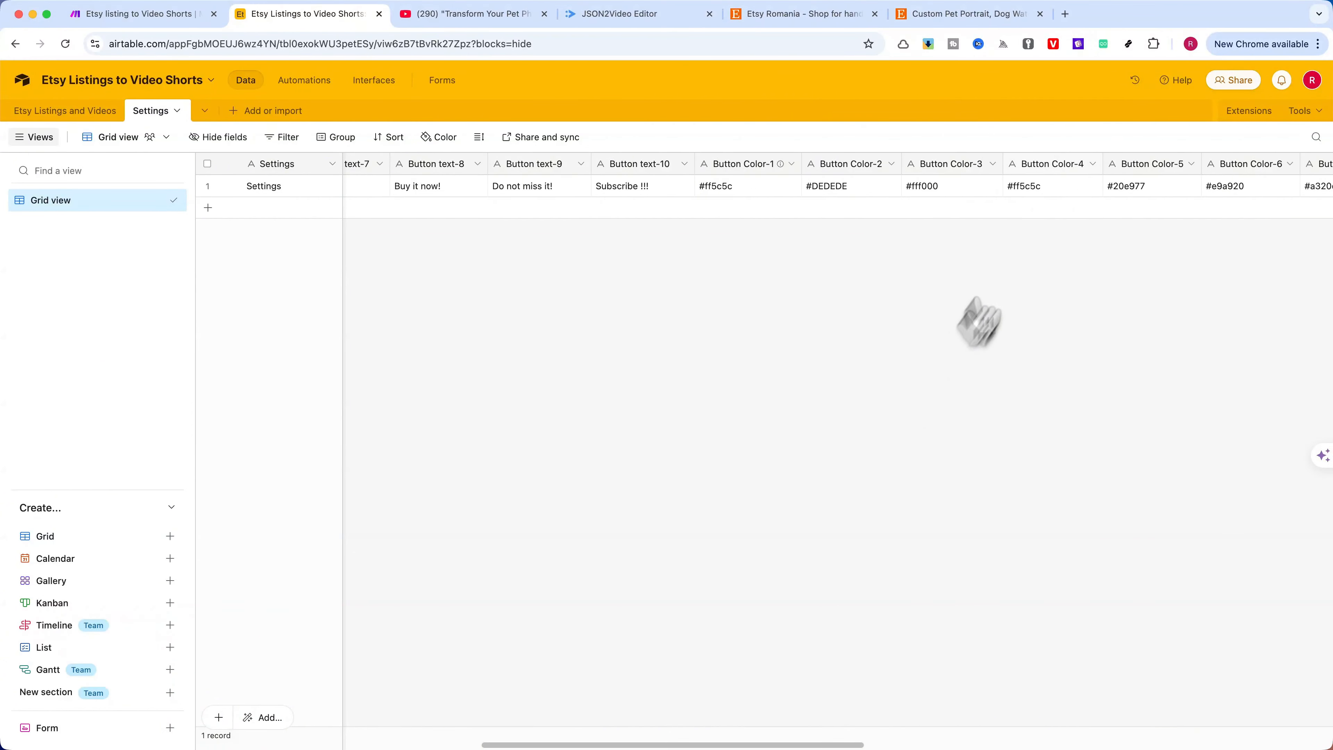
Inspect the field type of the Font color-6 column in the Settings table and close its configuration without saving
scroll(1065, 178, right, 15)
click(1086, 165)
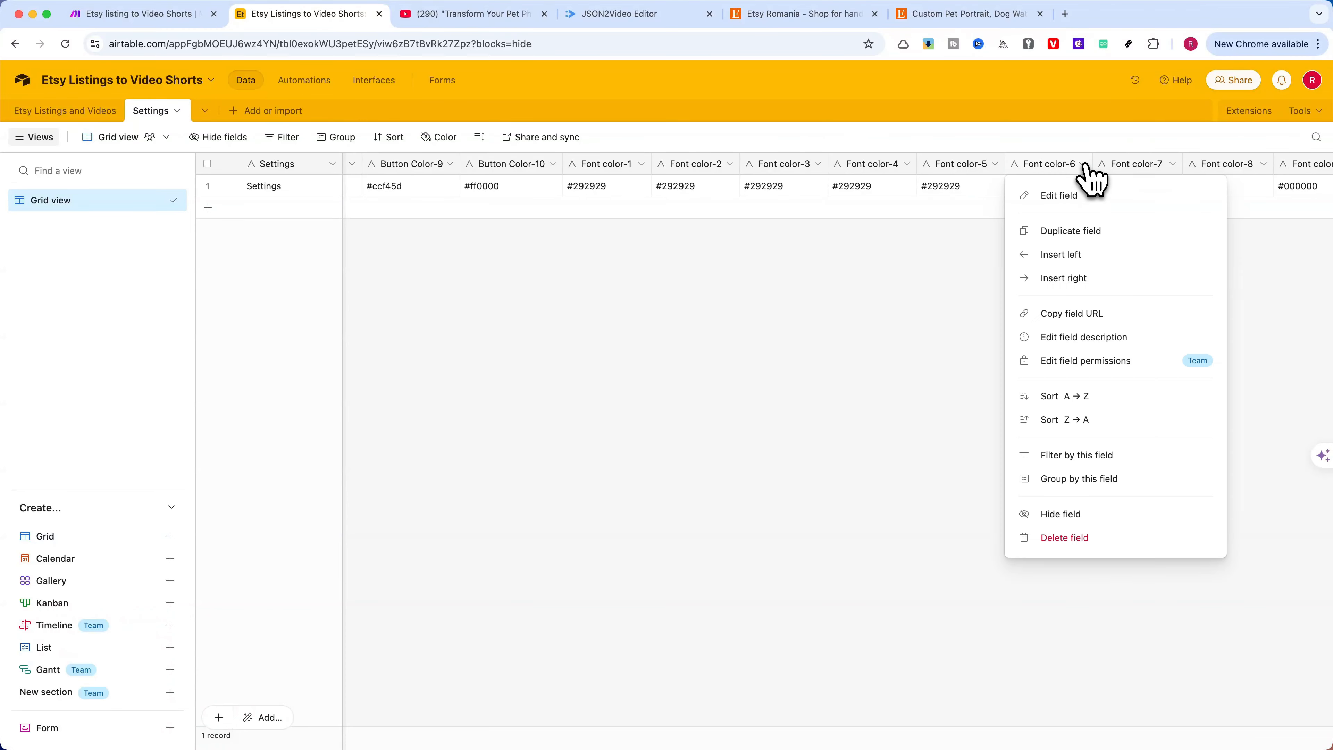
click(1077, 196)
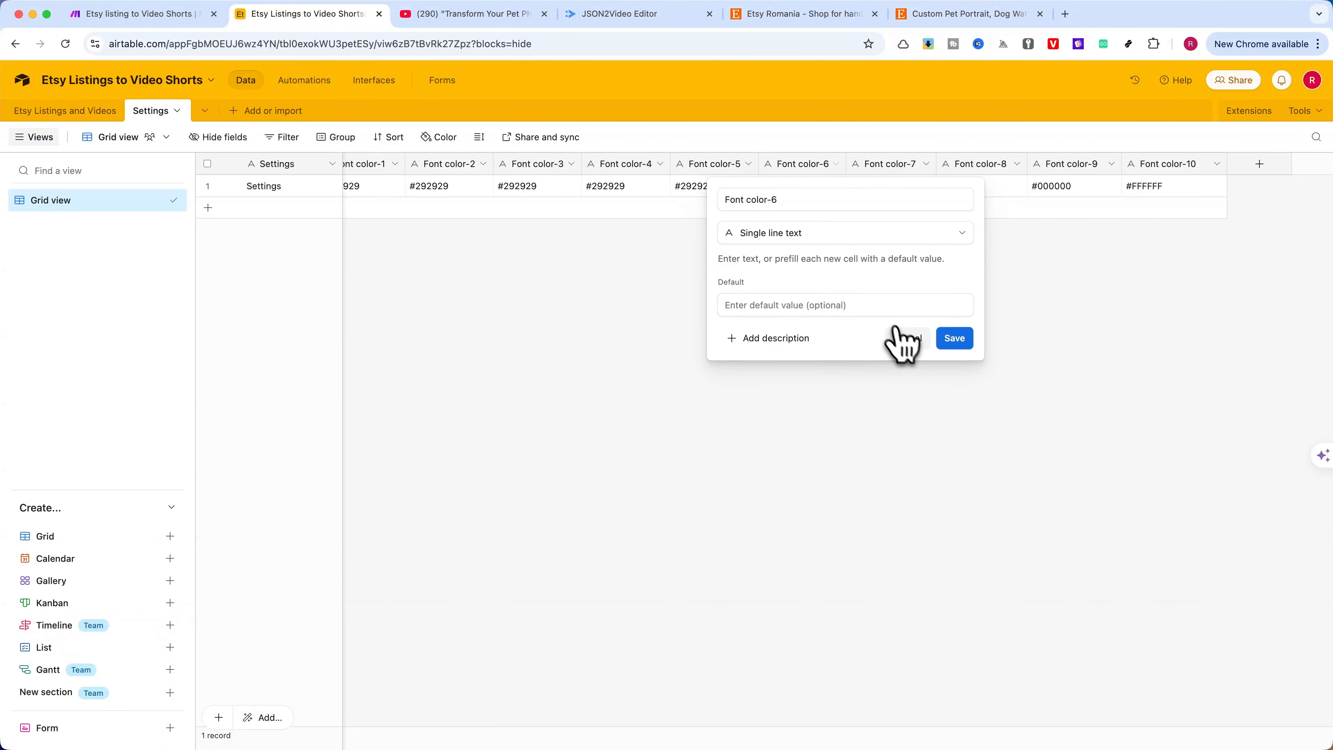
click(907, 338)
Switch to the Make scenario and review the table choices and output fields of the first Airtable Search Records module, then close its settings
click(139, 21)
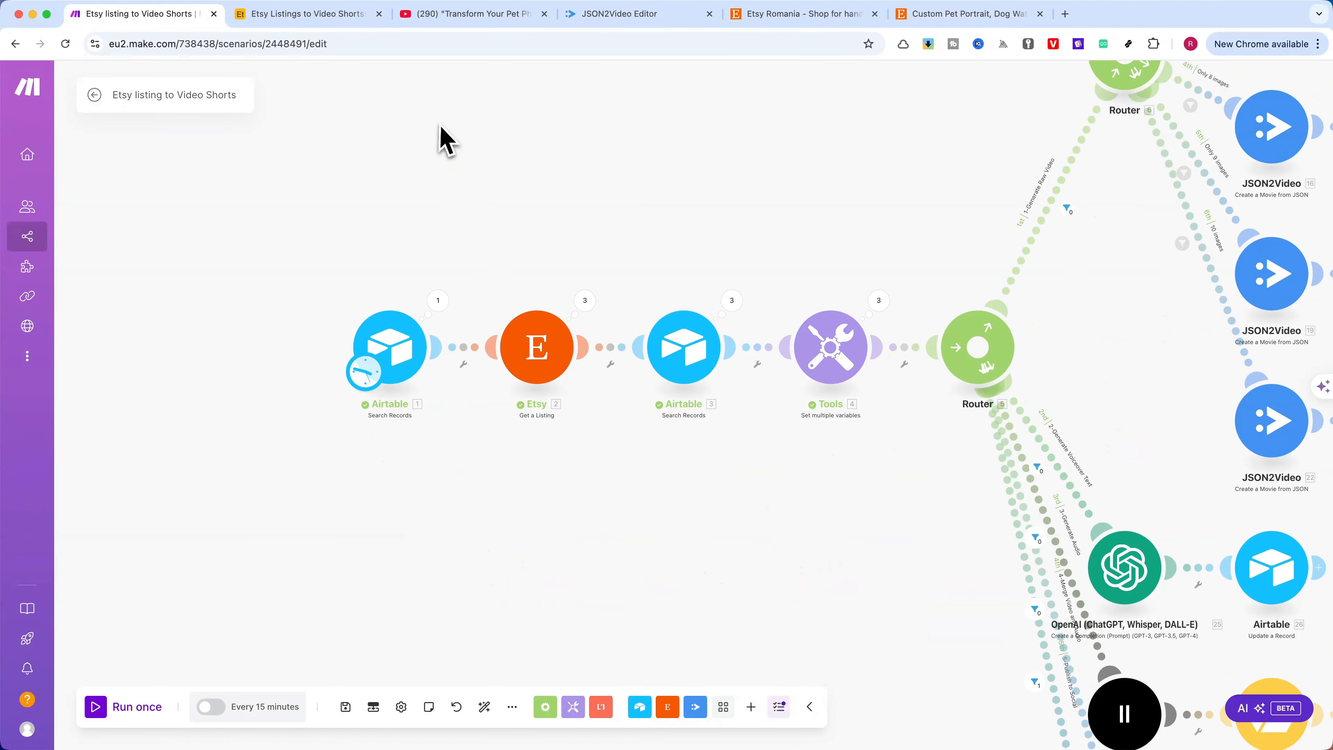
click(427, 350)
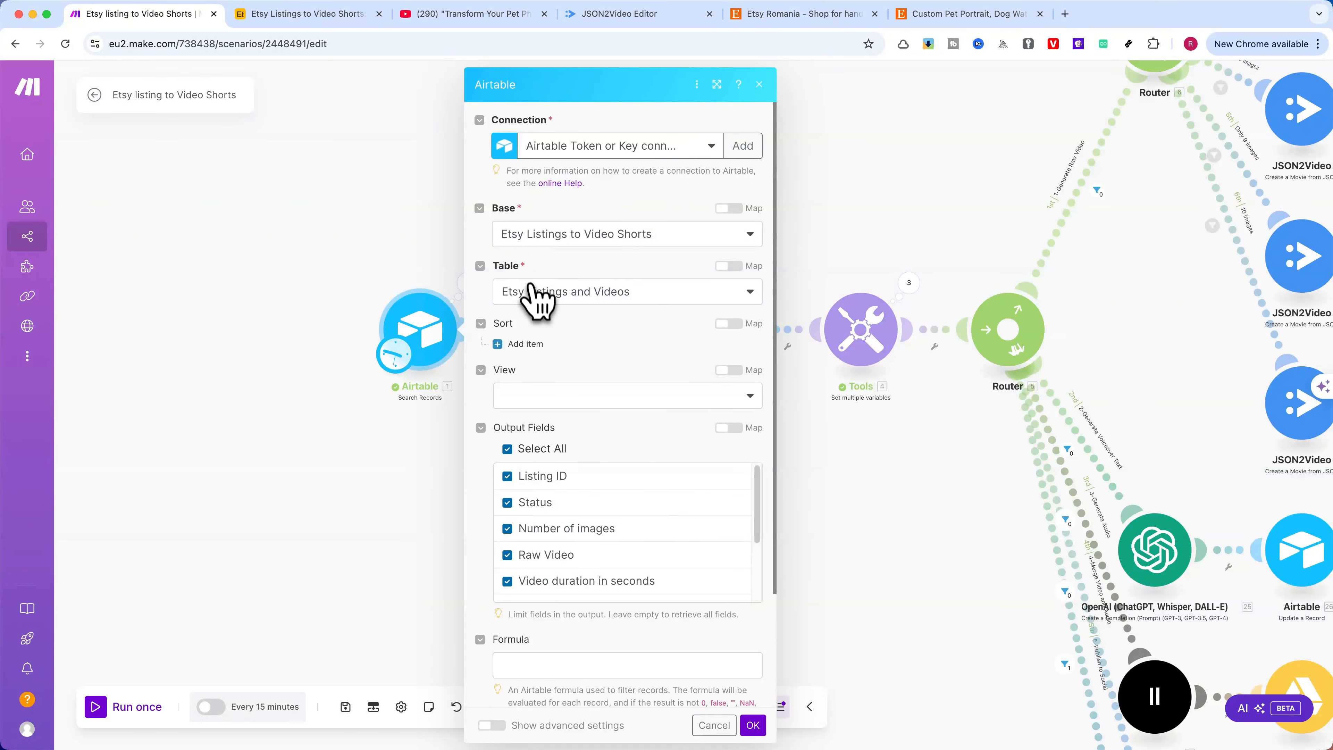
click(551, 293)
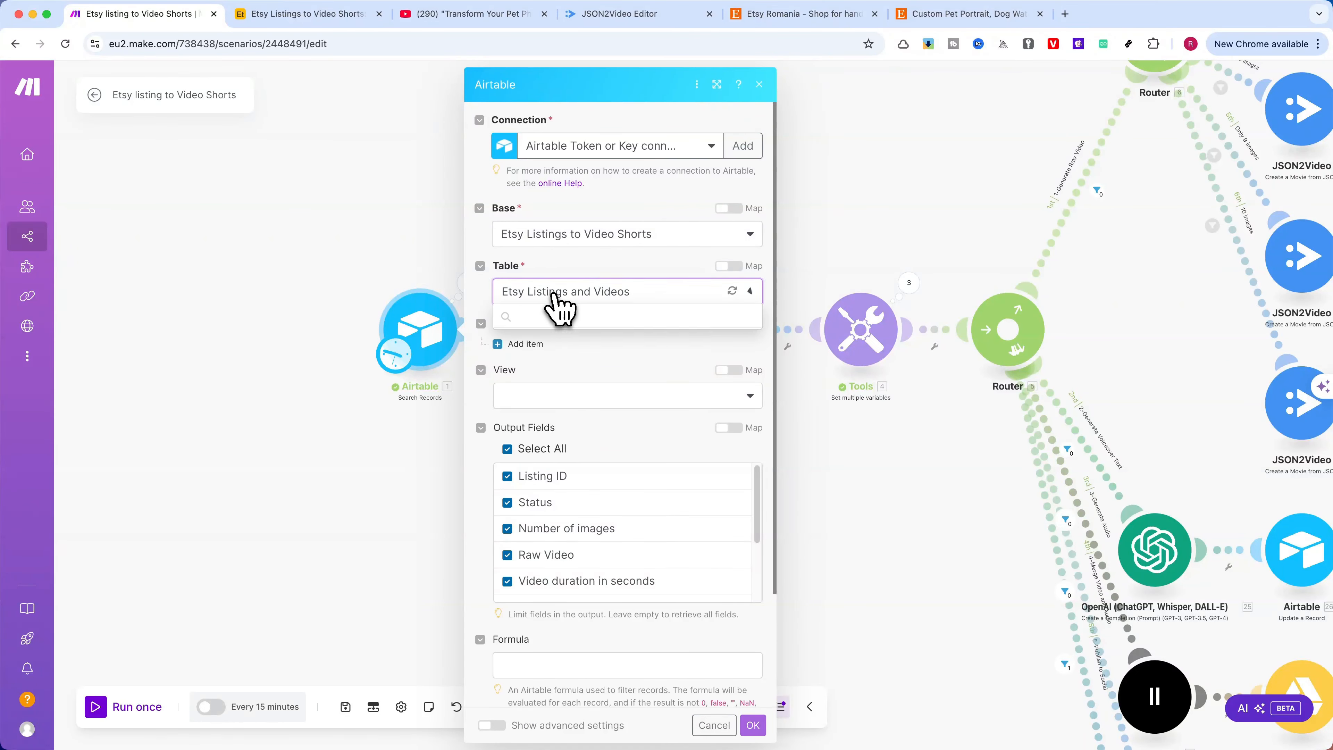
click(557, 265)
scroll(565, 394, down, 3)
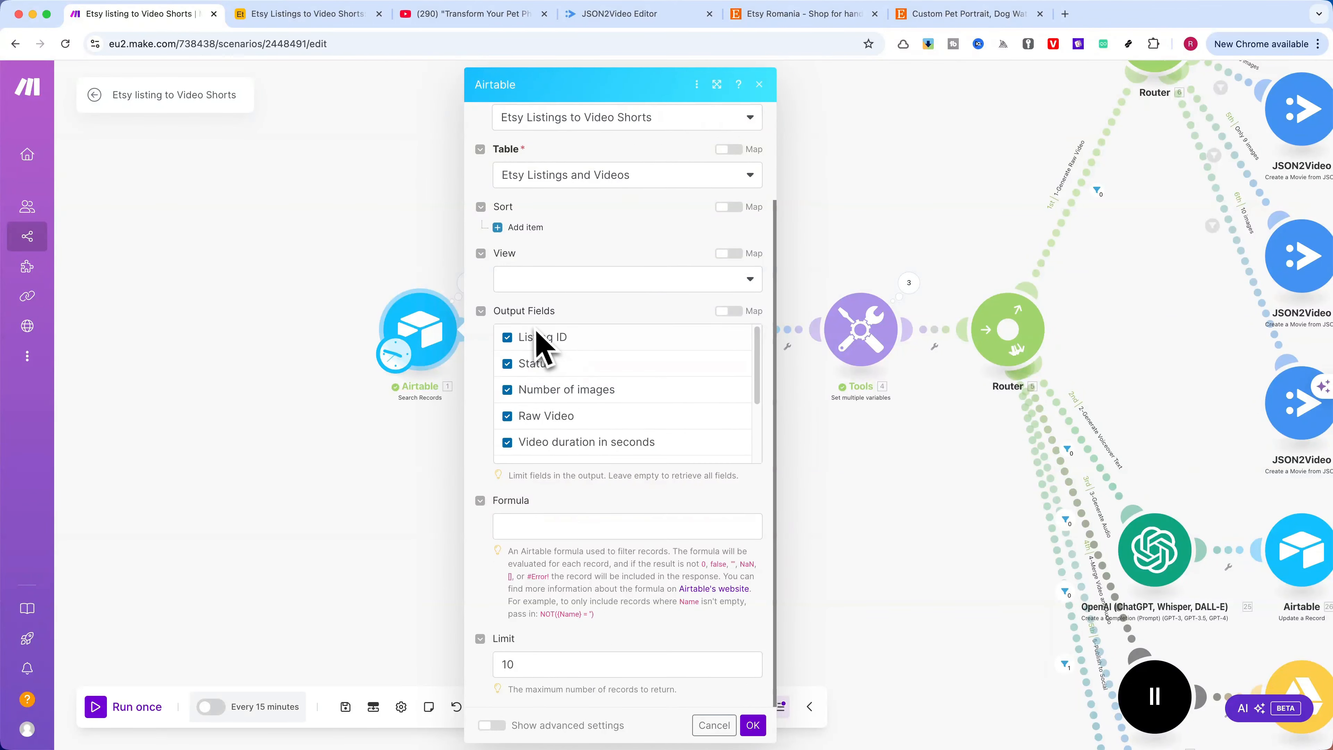
scroll(551, 358, up, 3)
scroll(556, 420, down, 3)
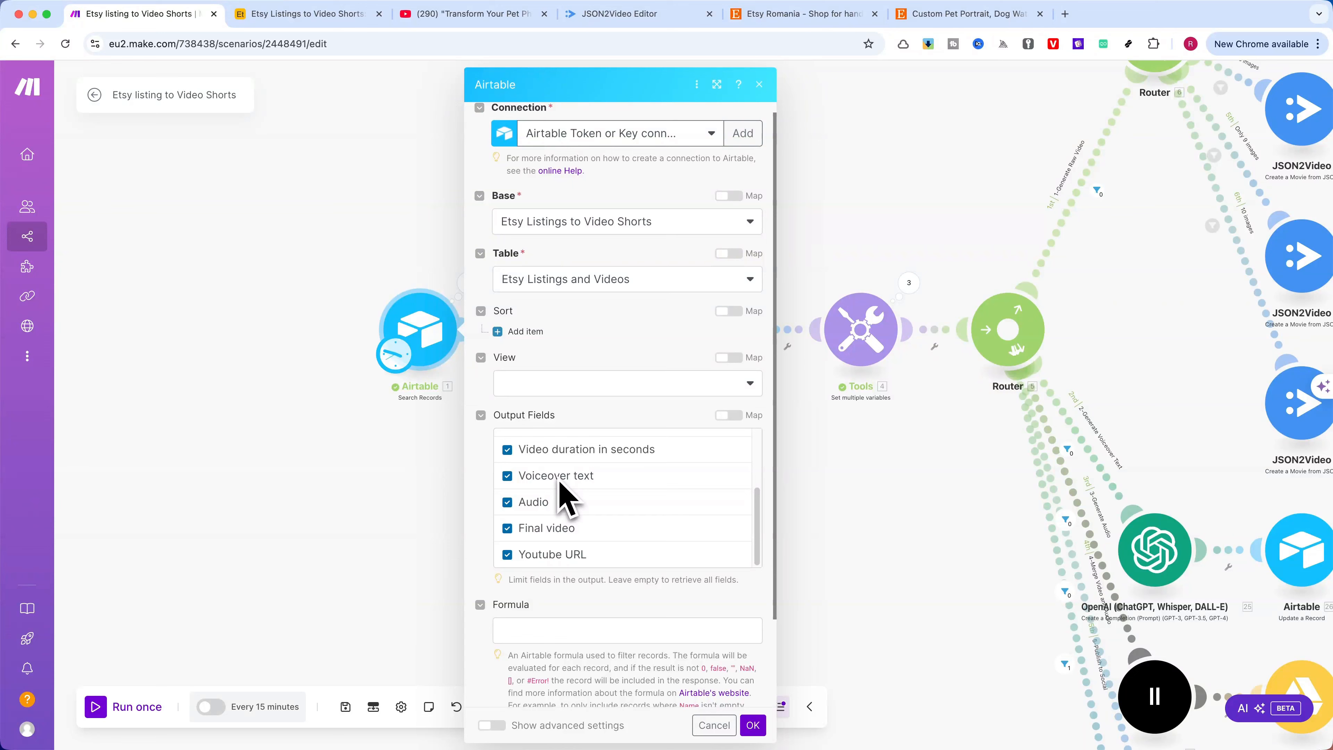
click(752, 724)
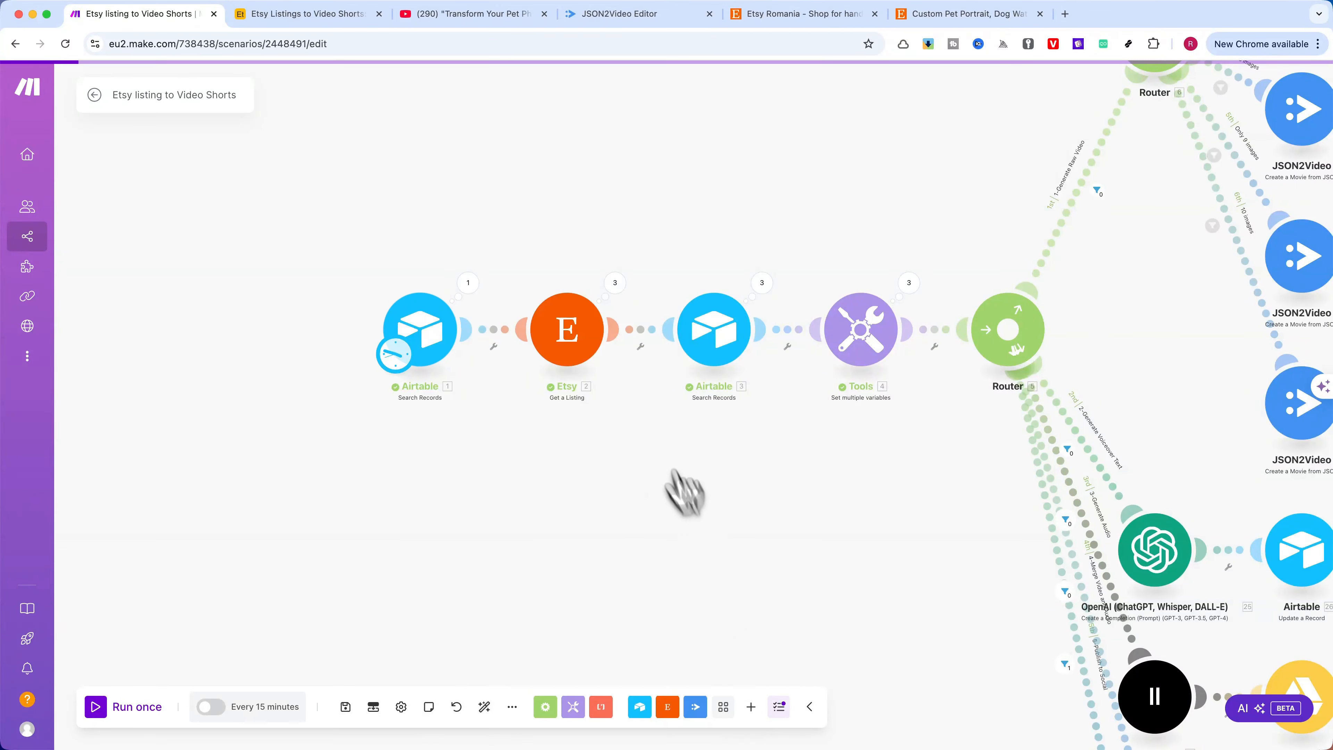
Examine the Etsy Get a Listing module's Listing ID mapping and the available Airtable items, then close it without saving
click(571, 351)
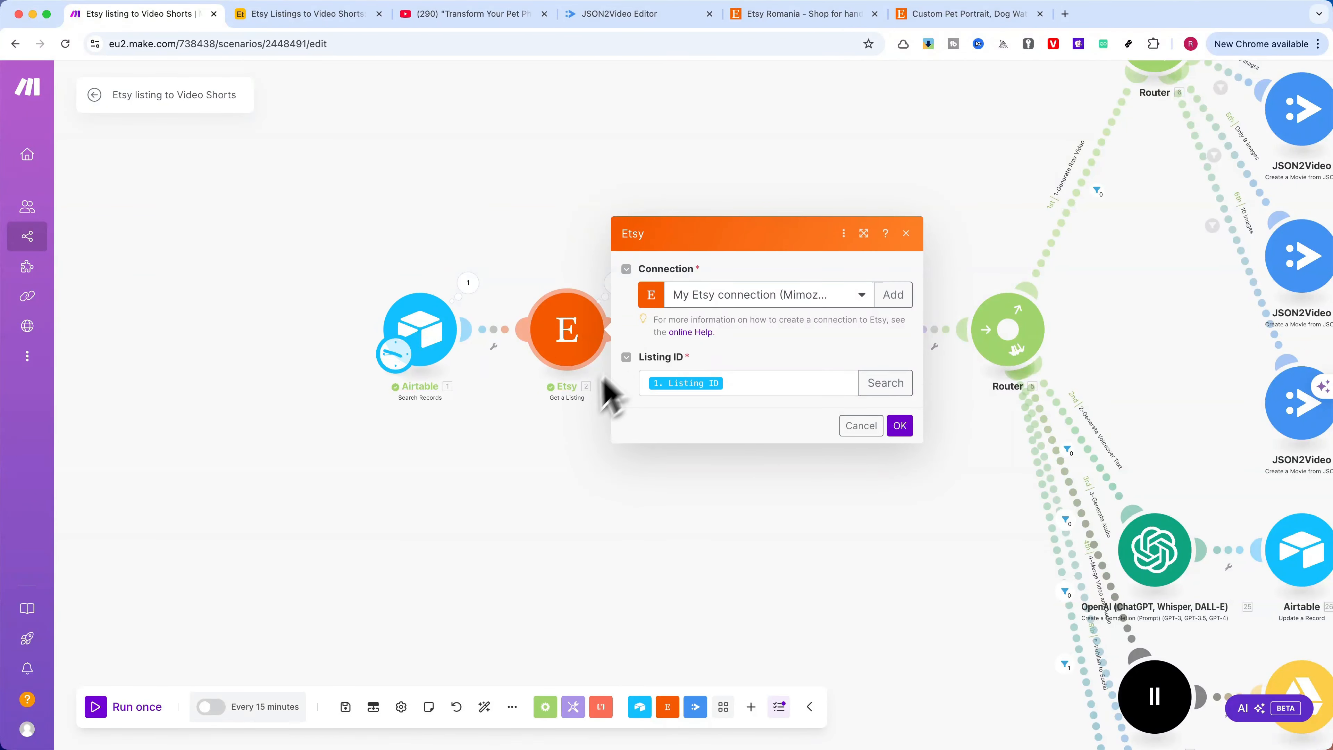
scroll(561, 412, up, 2)
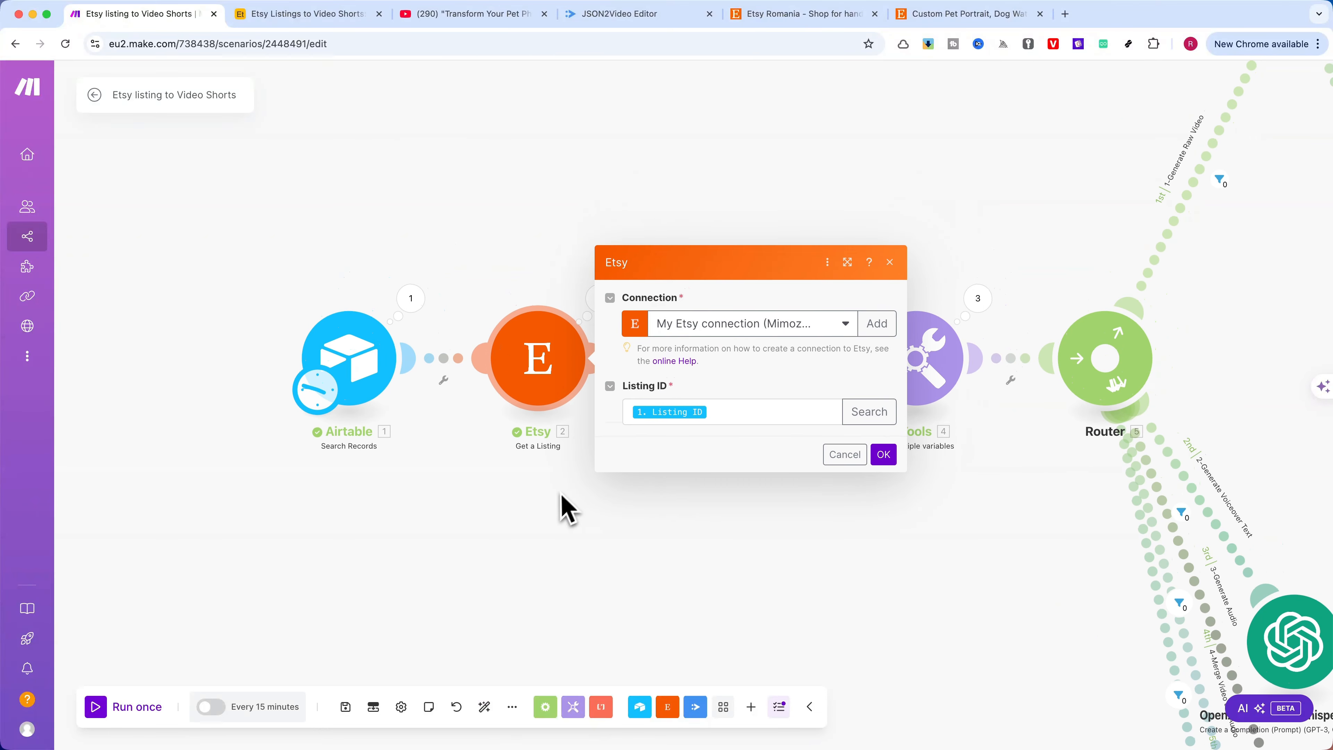
click(727, 410)
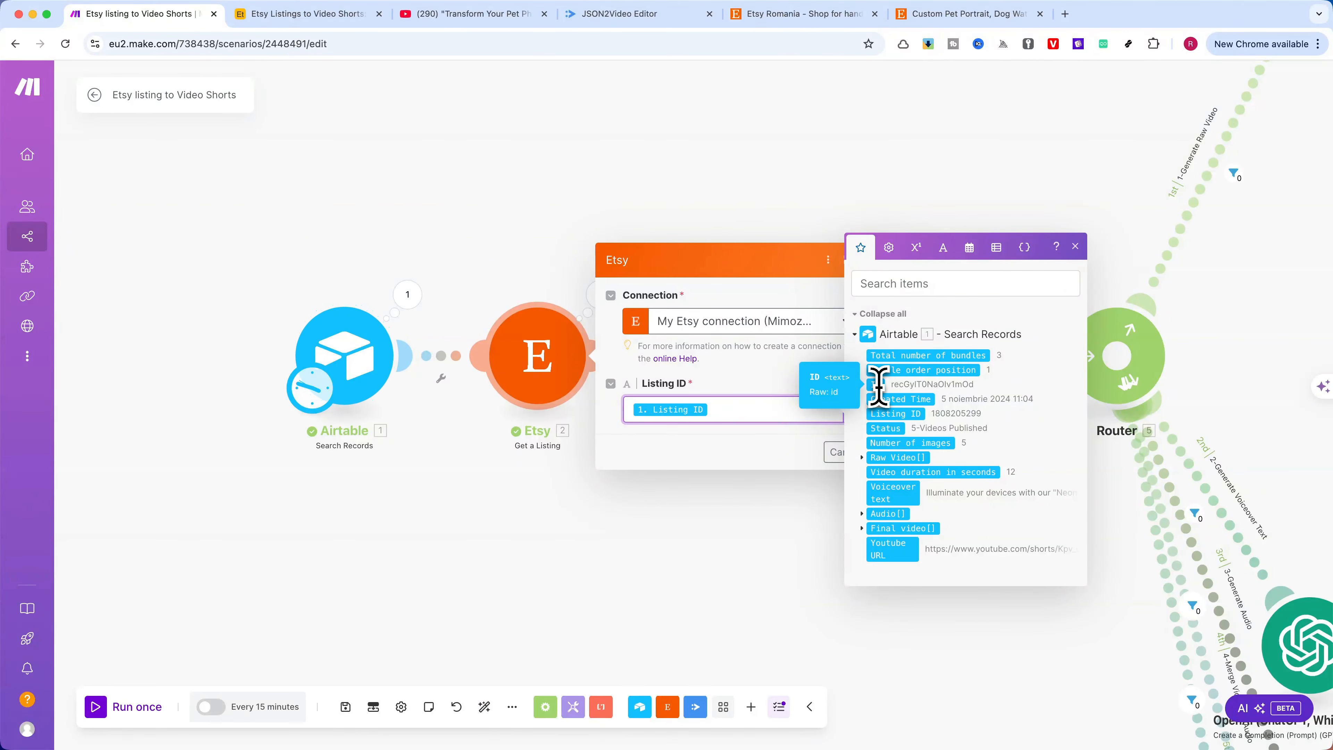
click(1073, 246)
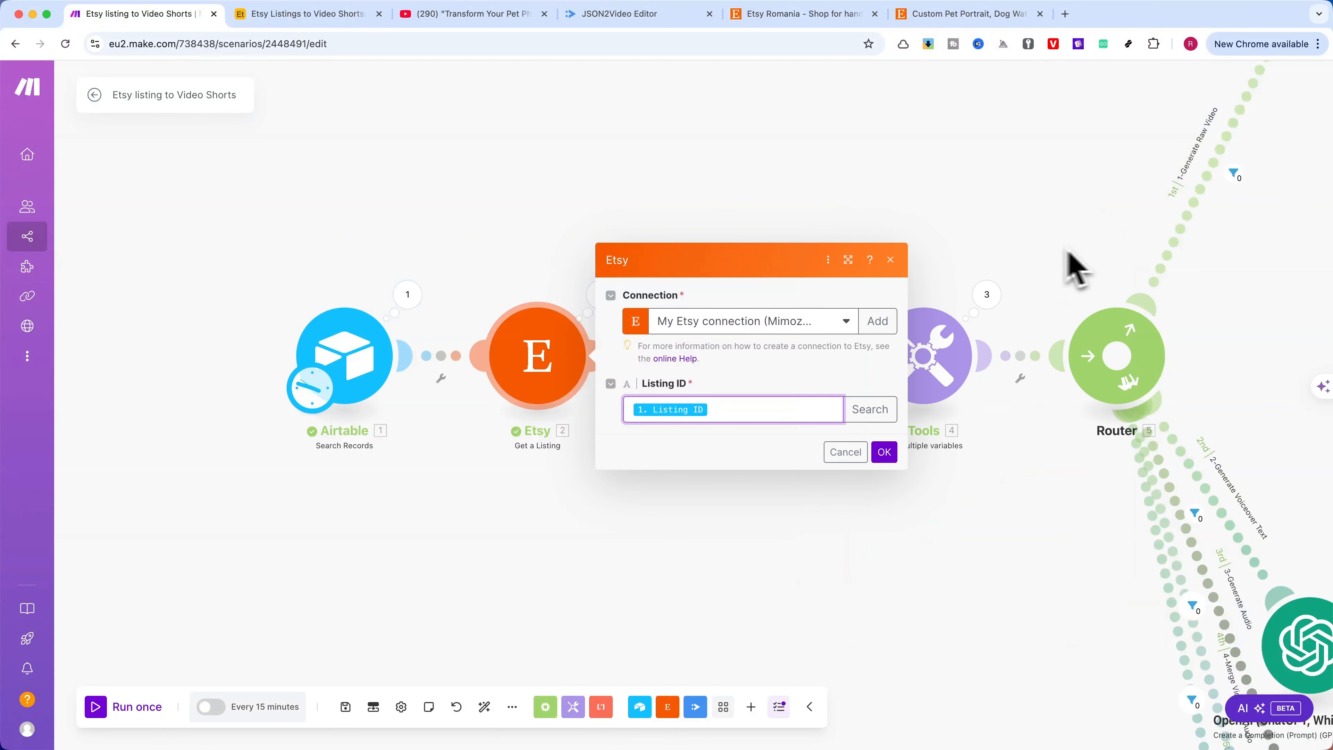
click(891, 259)
Review the output fields of the second Airtable Search Records module, which reads the Settings table, and close it without saving
click(732, 374)
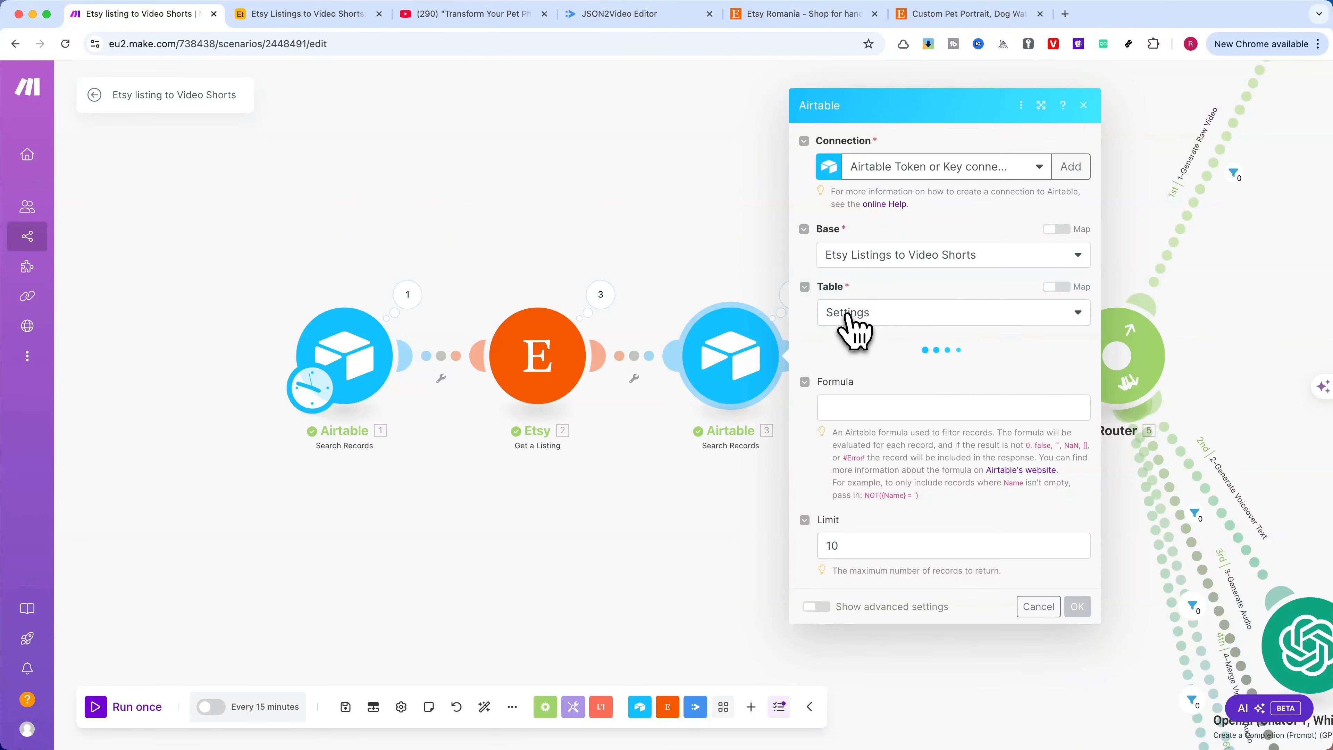
scroll(876, 525, down, 5)
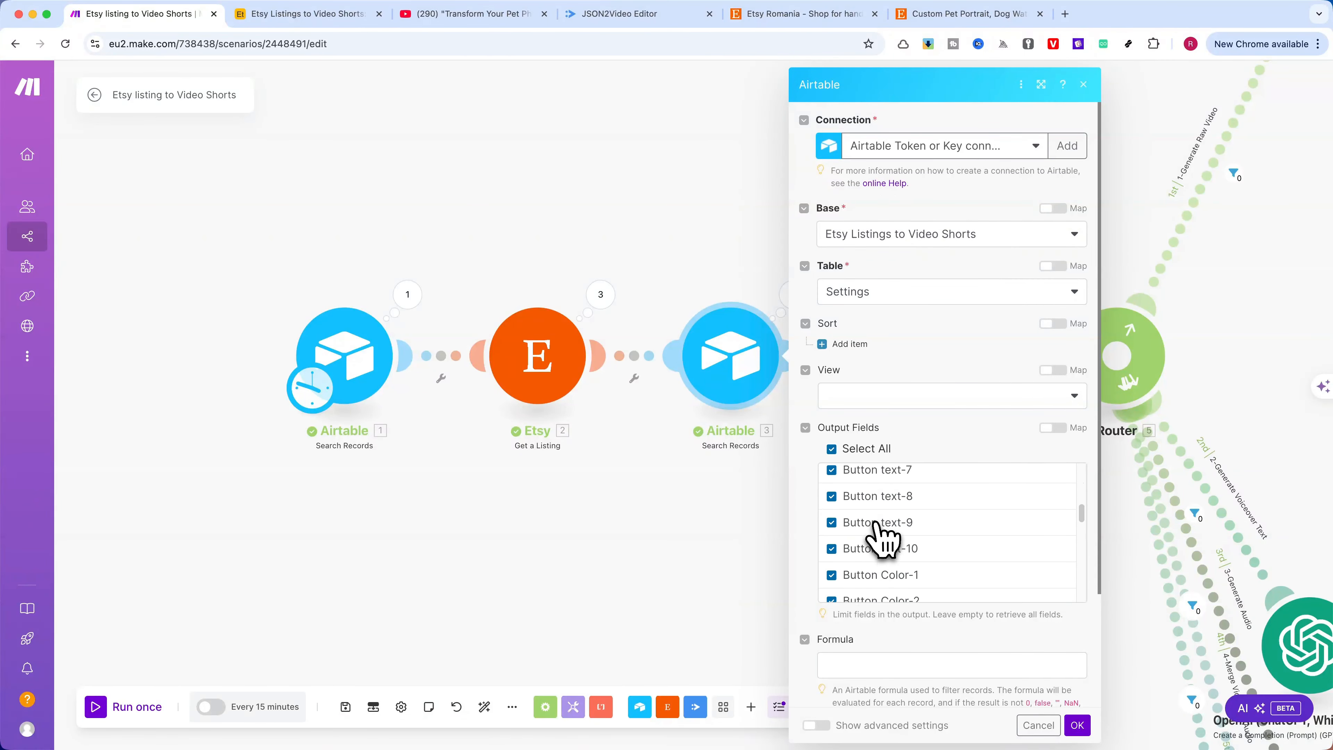
scroll(876, 524, down, 5)
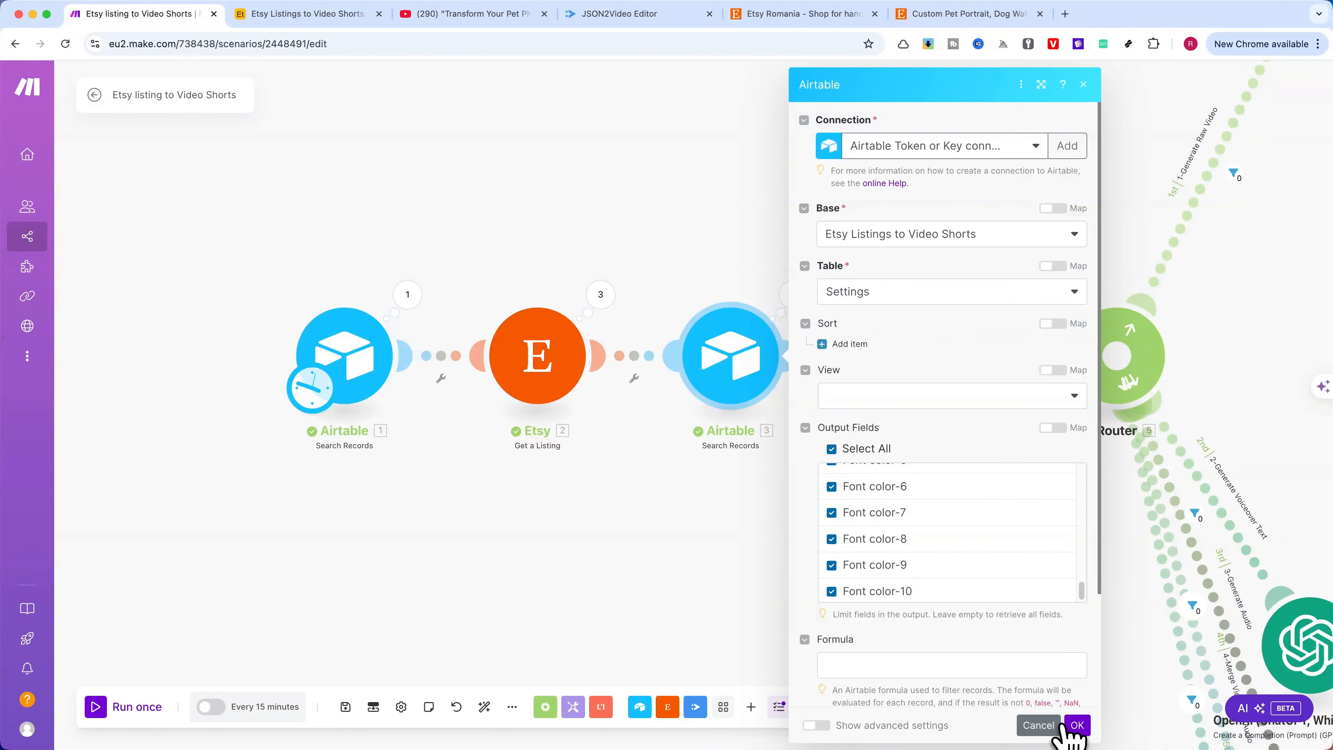
click(1029, 724)
Open the Set multiple variables module and examine the Image-1 value's get formula and the mappable Airtable and Etsy items
scroll(944, 521, right, 10)
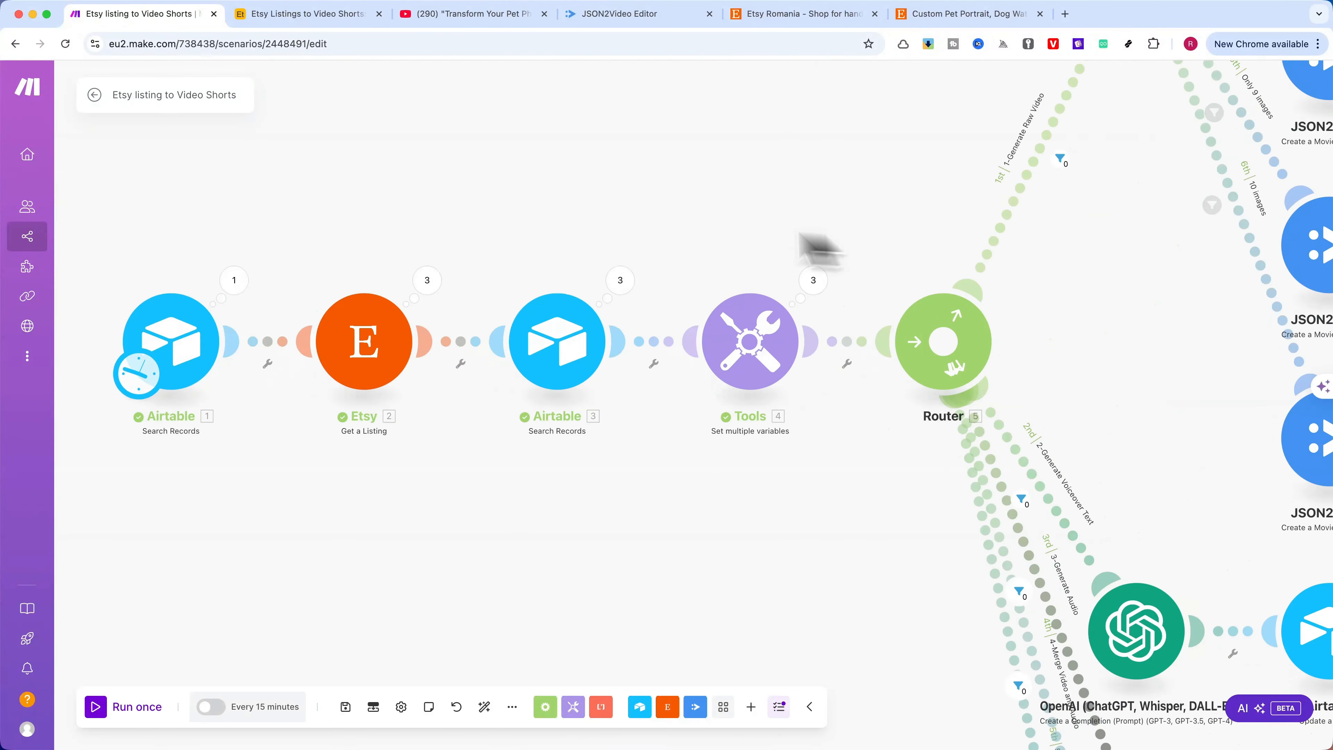
click(535, 345)
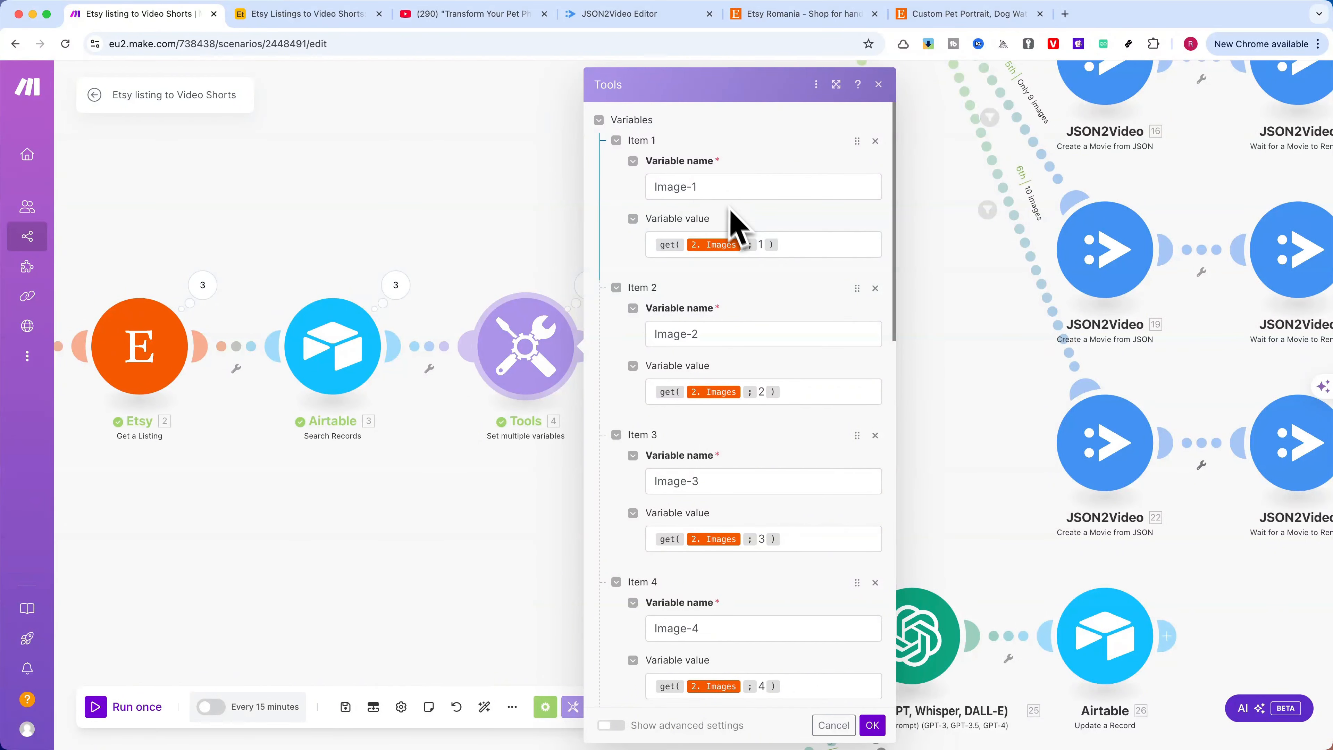
click(740, 246)
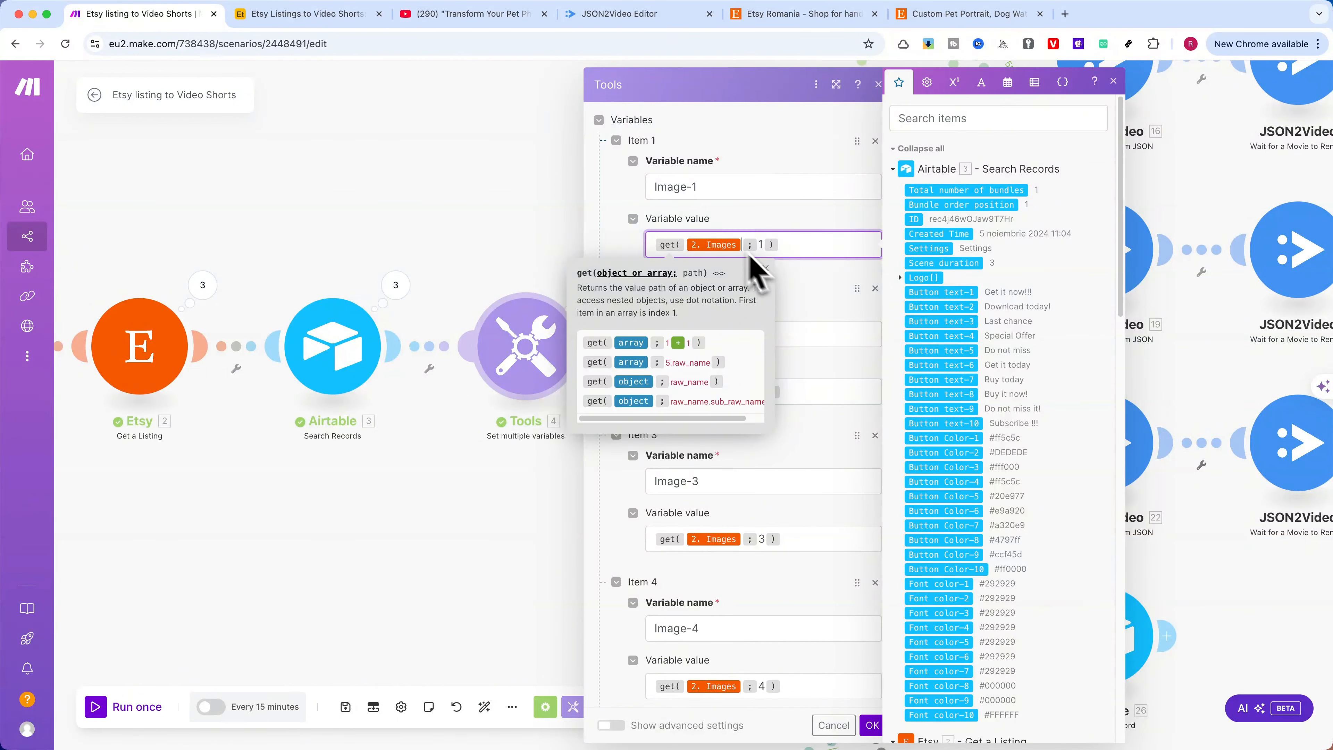
scroll(959, 283, down, 15)
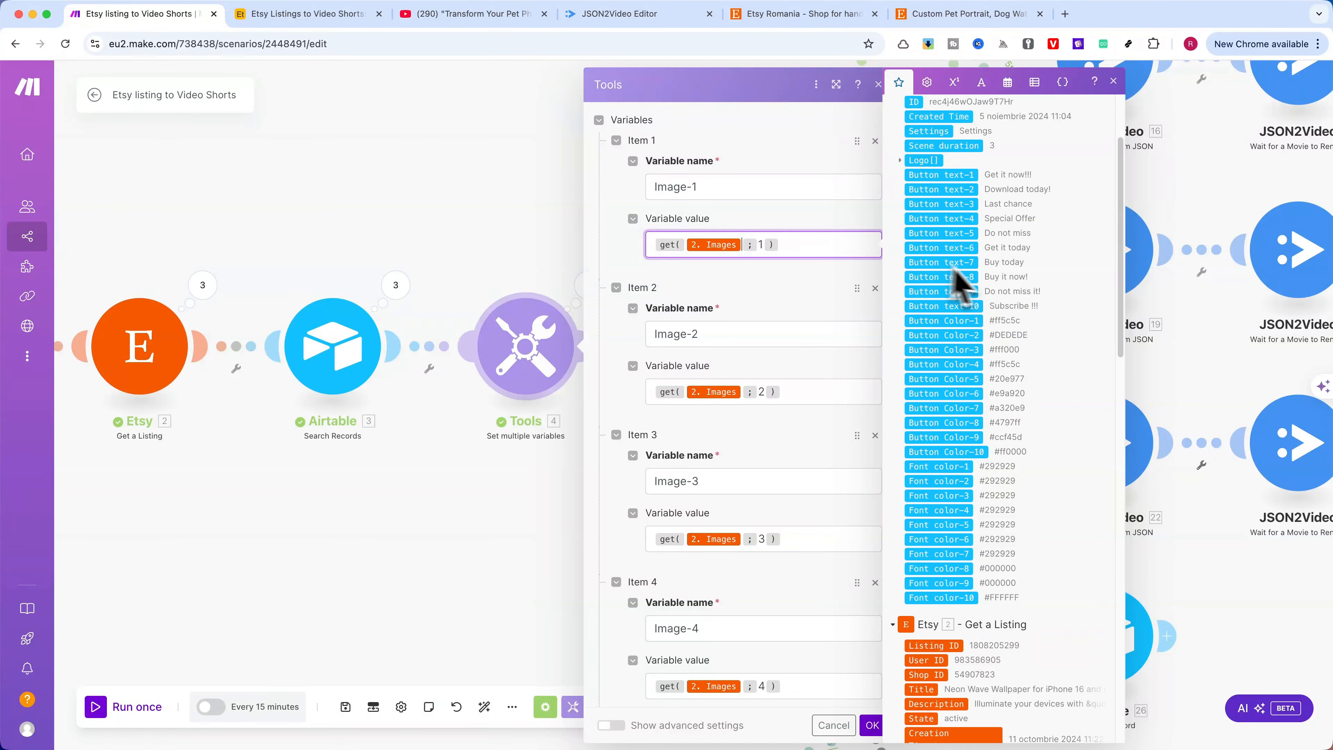
scroll(984, 286, up, 1)
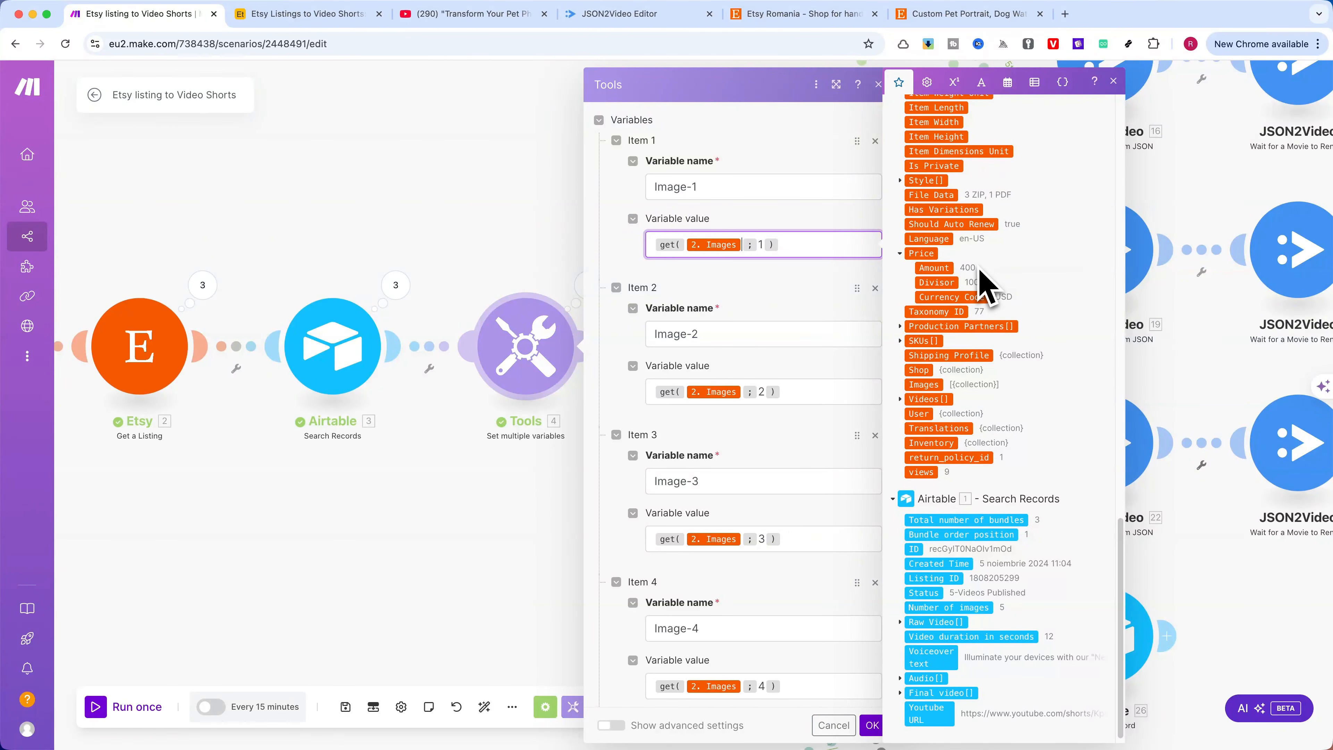
click(807, 157)
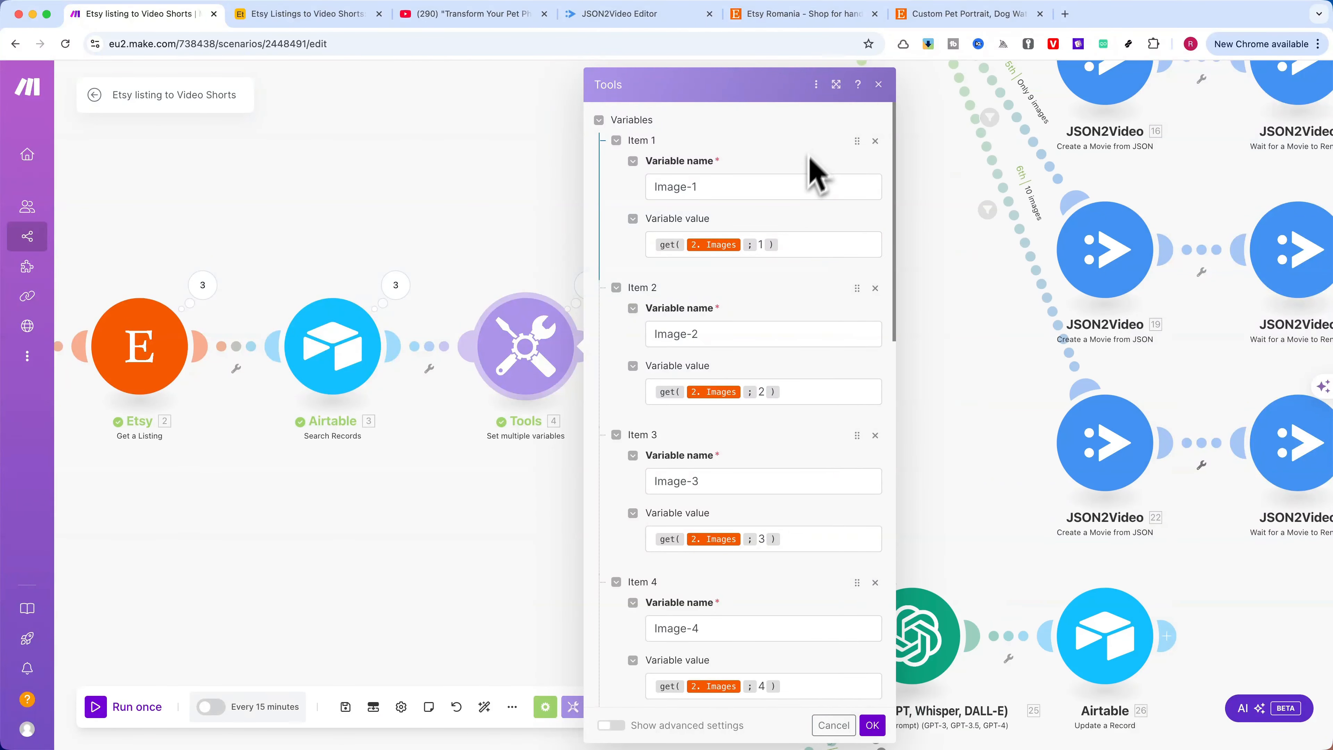
Check the Image-2 through Image-10 variable formulas in the Set multiple variables module and close its settings
click(761, 394)
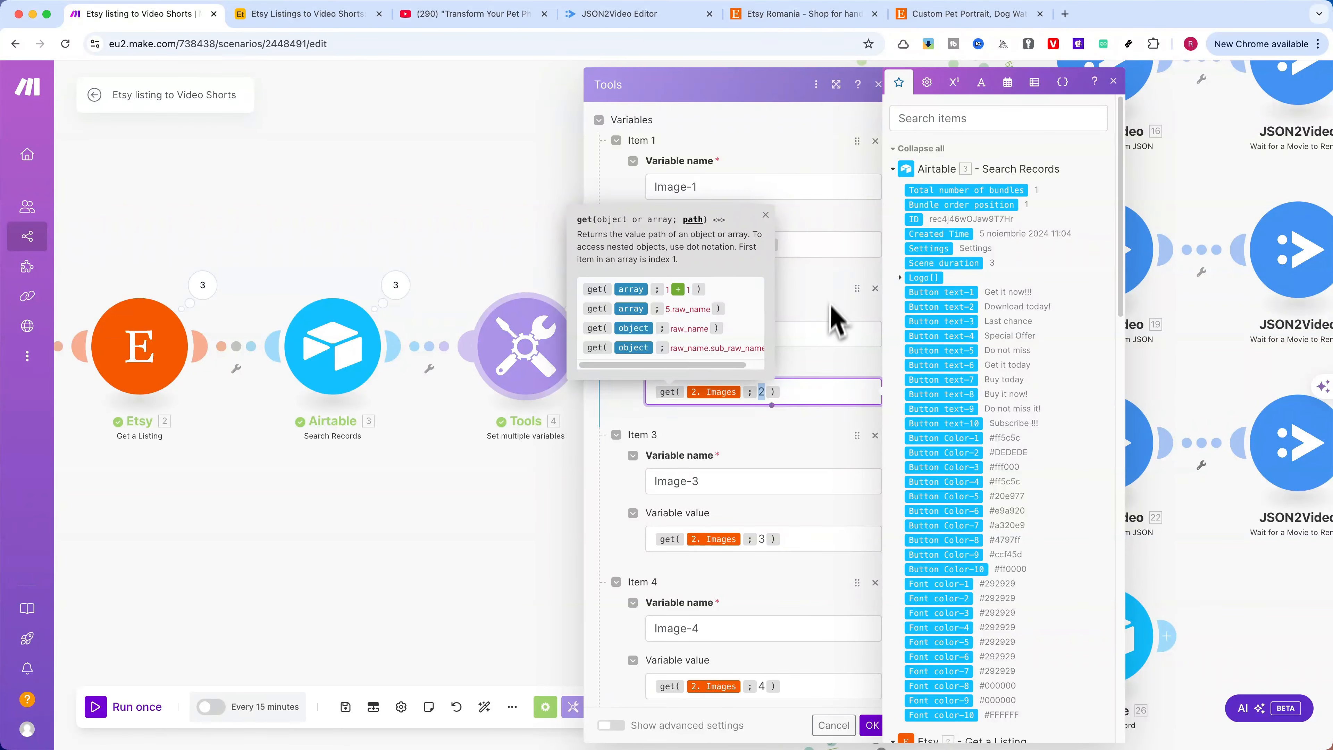
scroll(818, 431, down, 15)
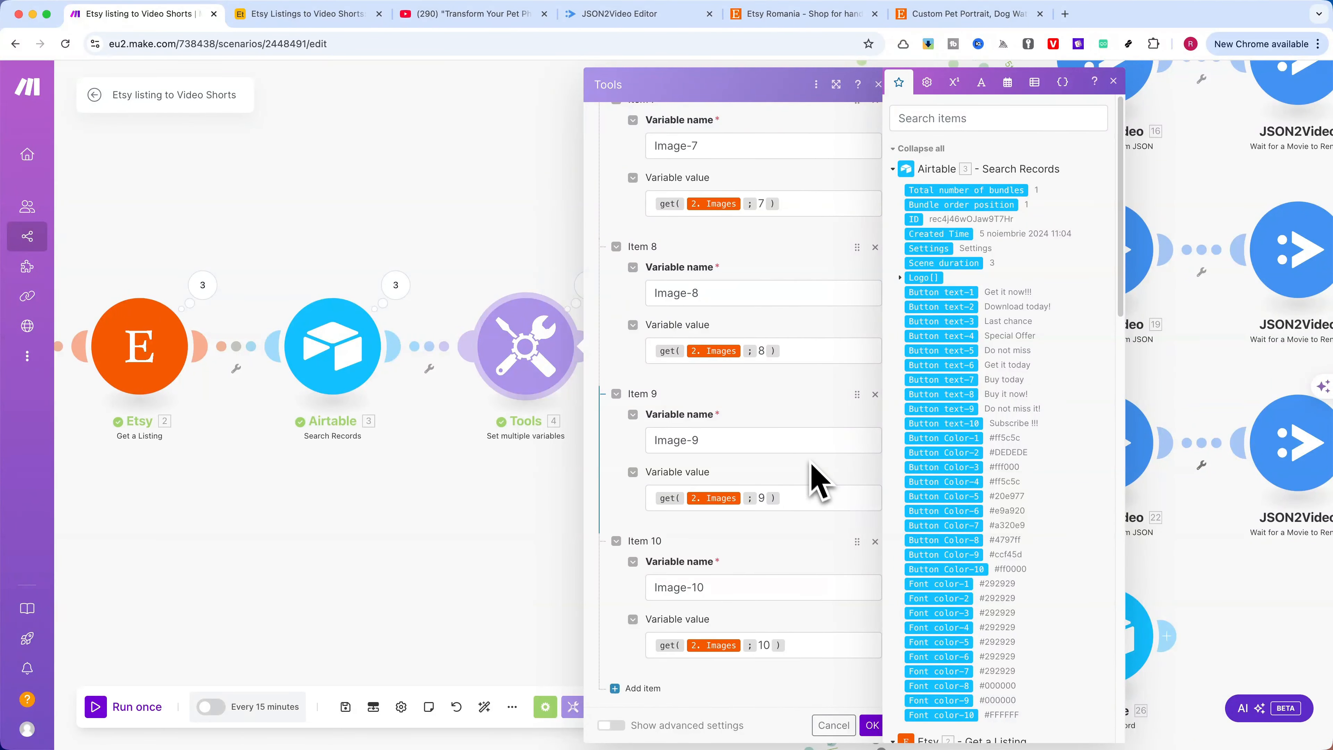
click(871, 725)
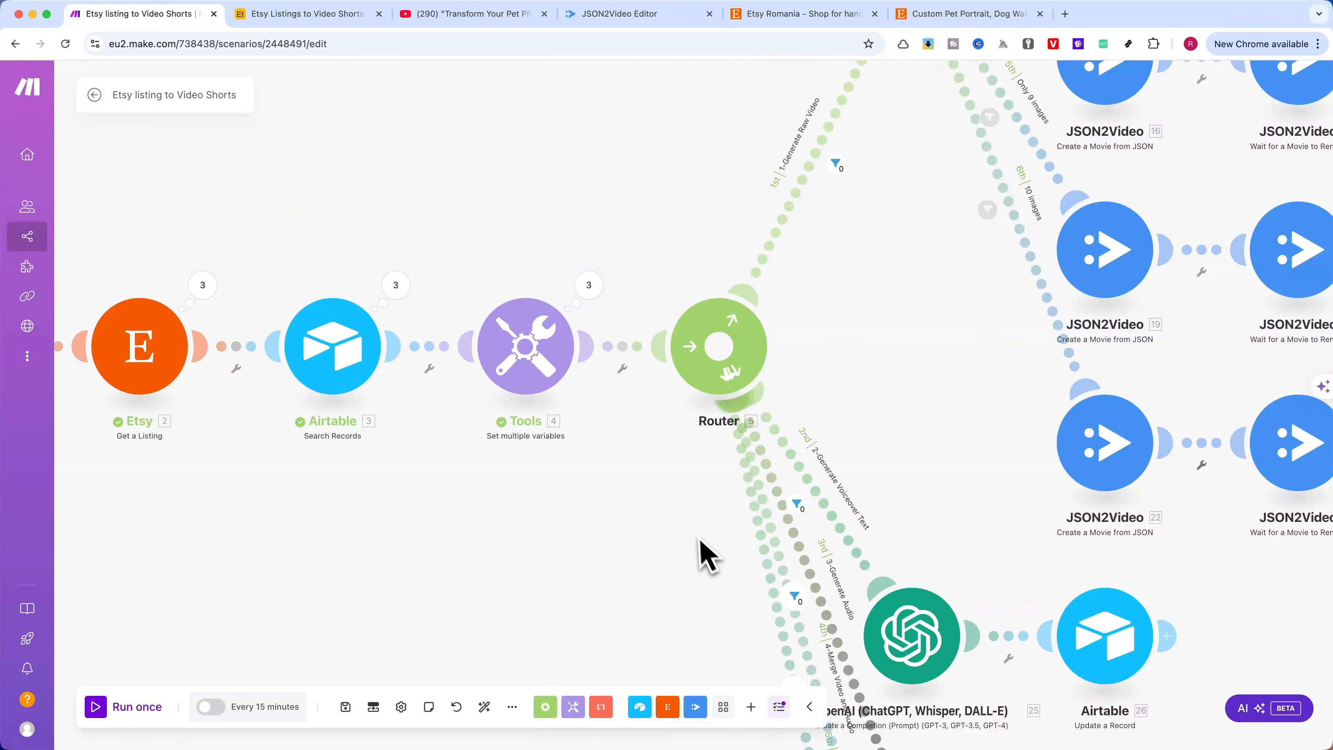
Examine the "Only 5 images" and "Only 6 images" filter conditions on the second router's routes, closing each without saving
drag(690, 504, 494, 551)
scroll(726, 467, down, 10)
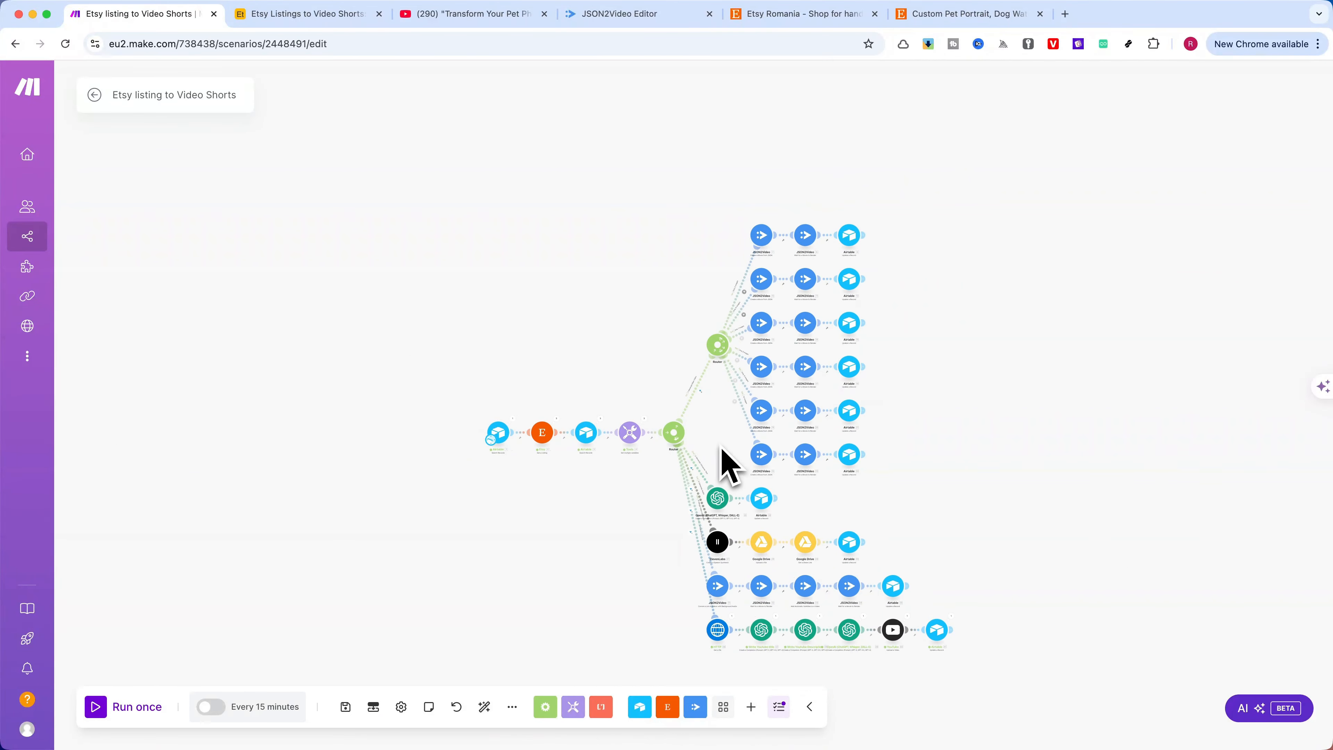
drag(725, 467, 616, 402)
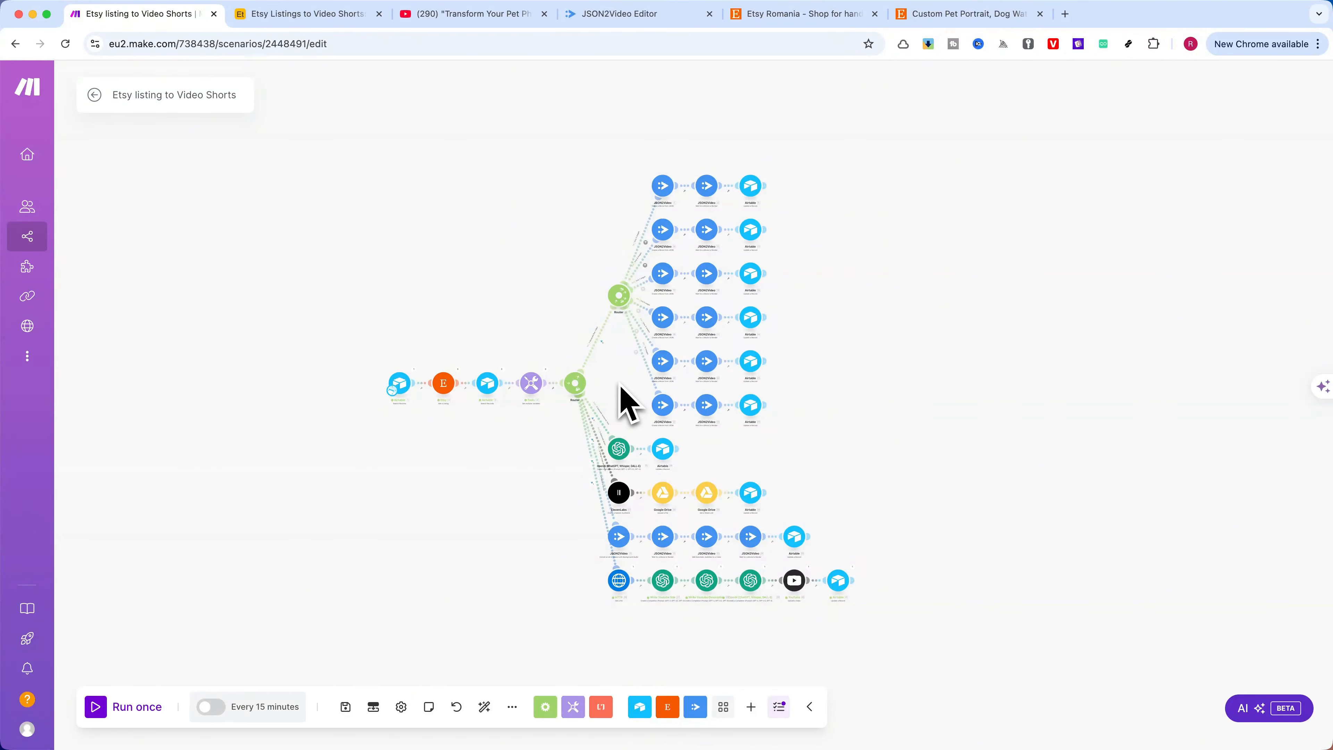
scroll(621, 387, up, 5)
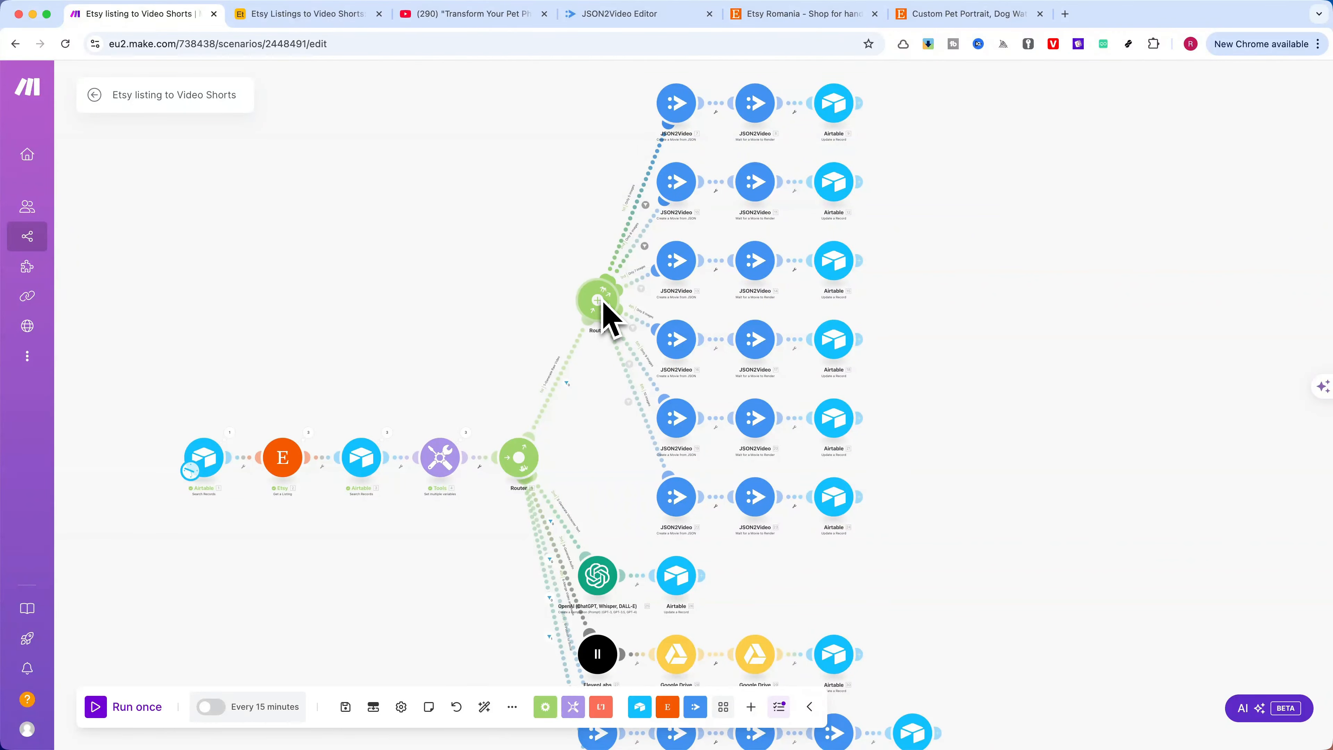
scroll(535, 239, up, 4)
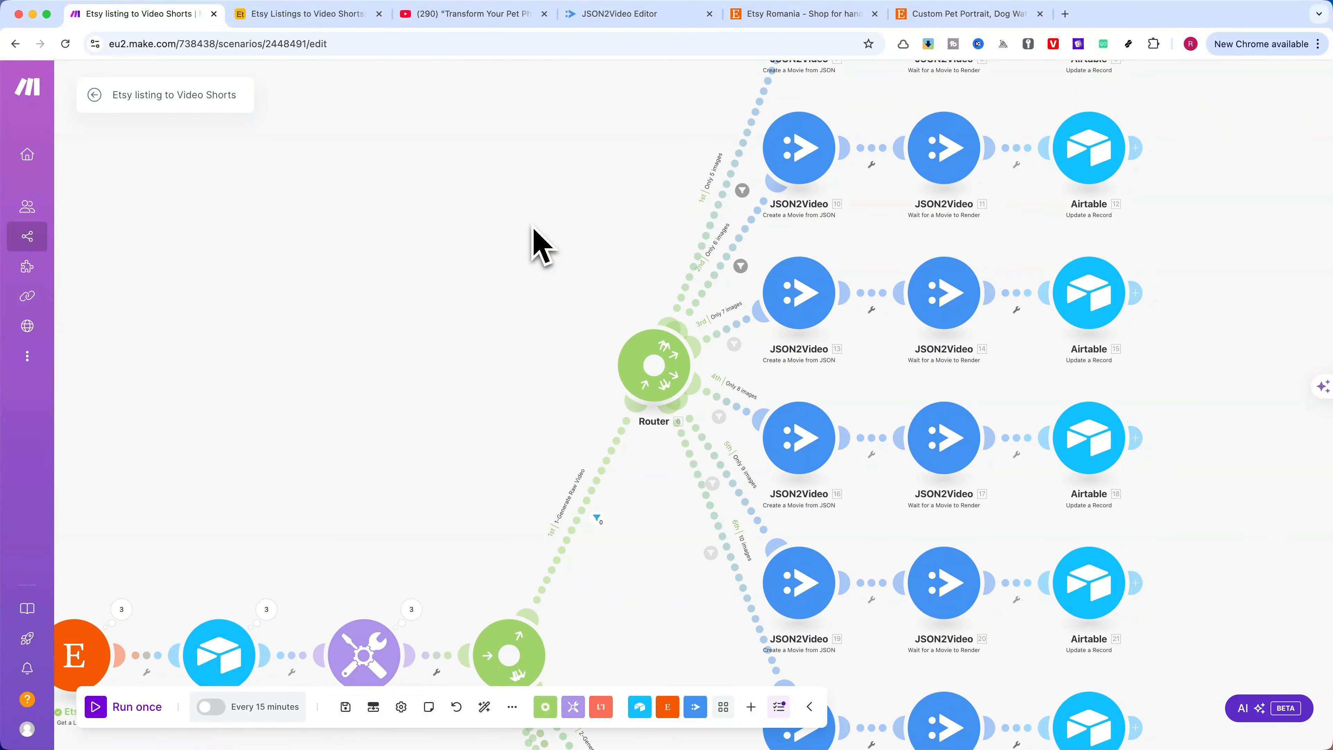
drag(535, 239, 404, 273)
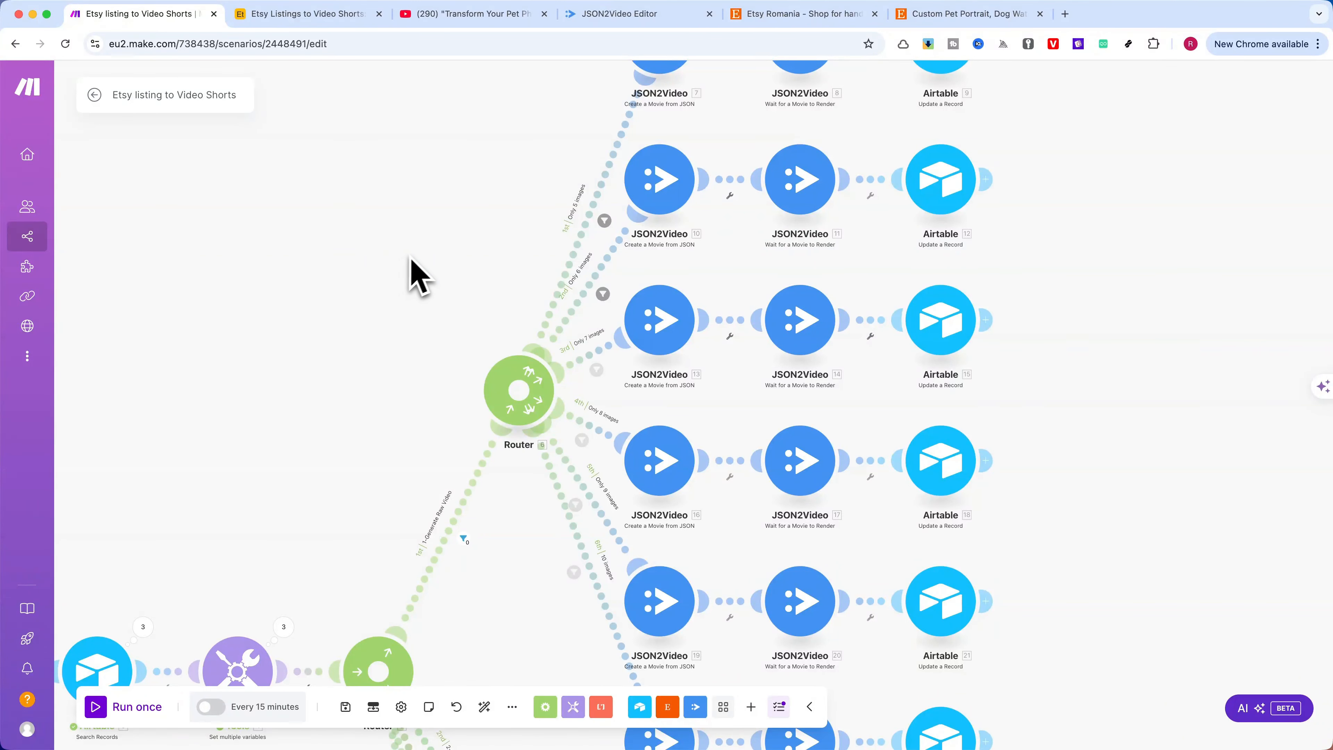
drag(412, 260, 384, 347)
click(570, 297)
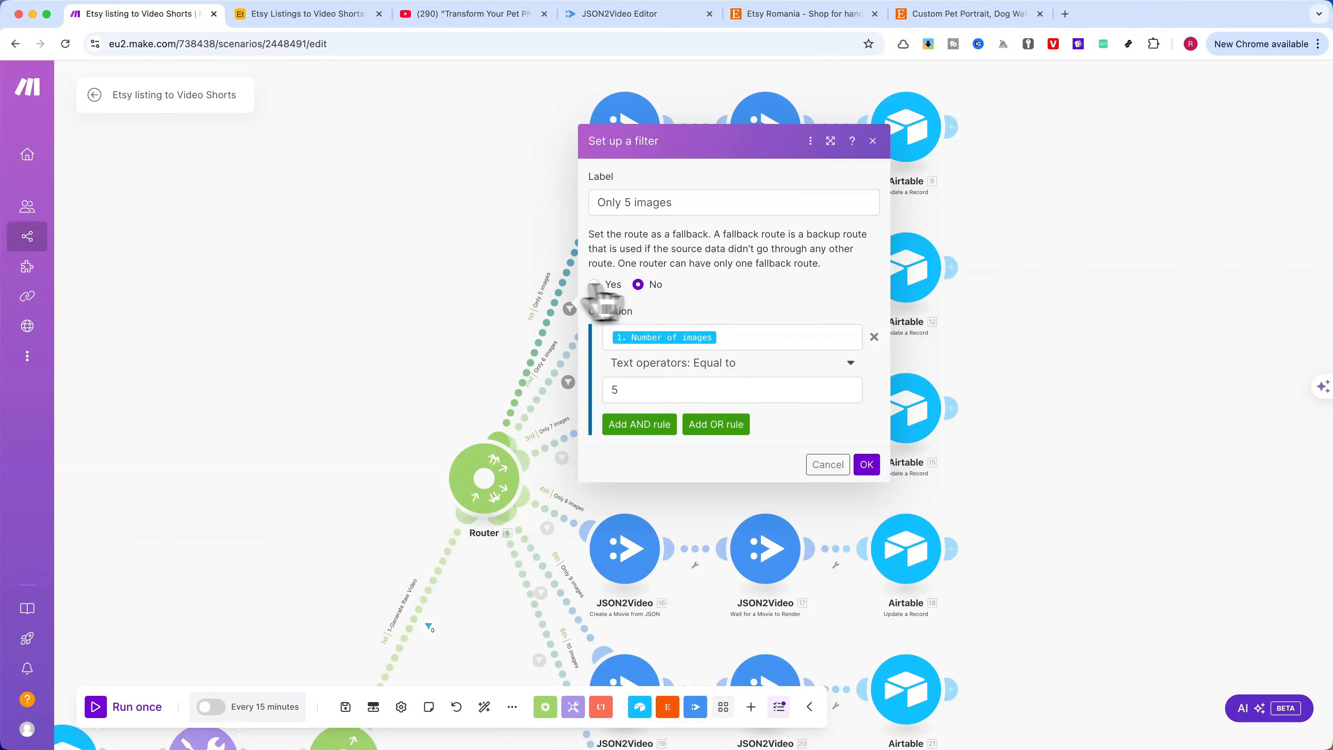
click(824, 462)
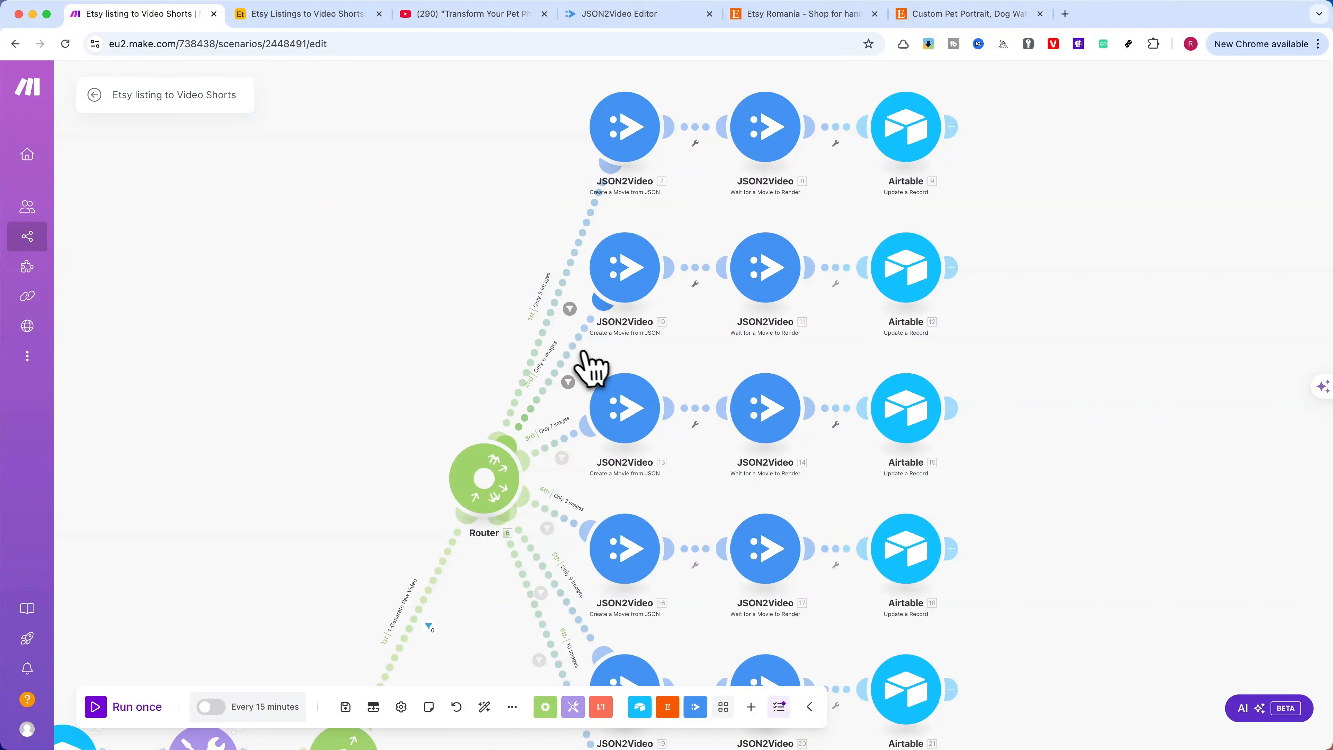
click(572, 363)
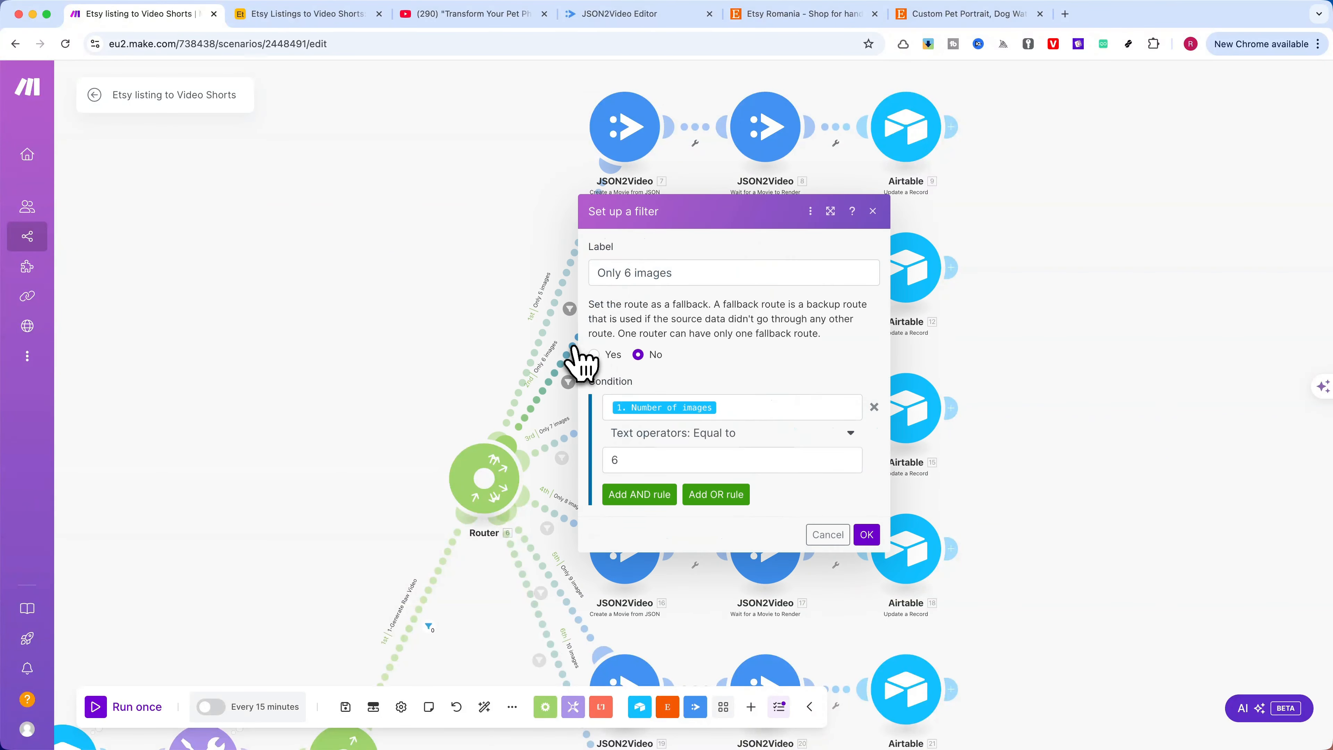
click(827, 534)
Inspect the "10 images" filter condition on the second router's last route and close it without saving
scroll(436, 205, down, 5)
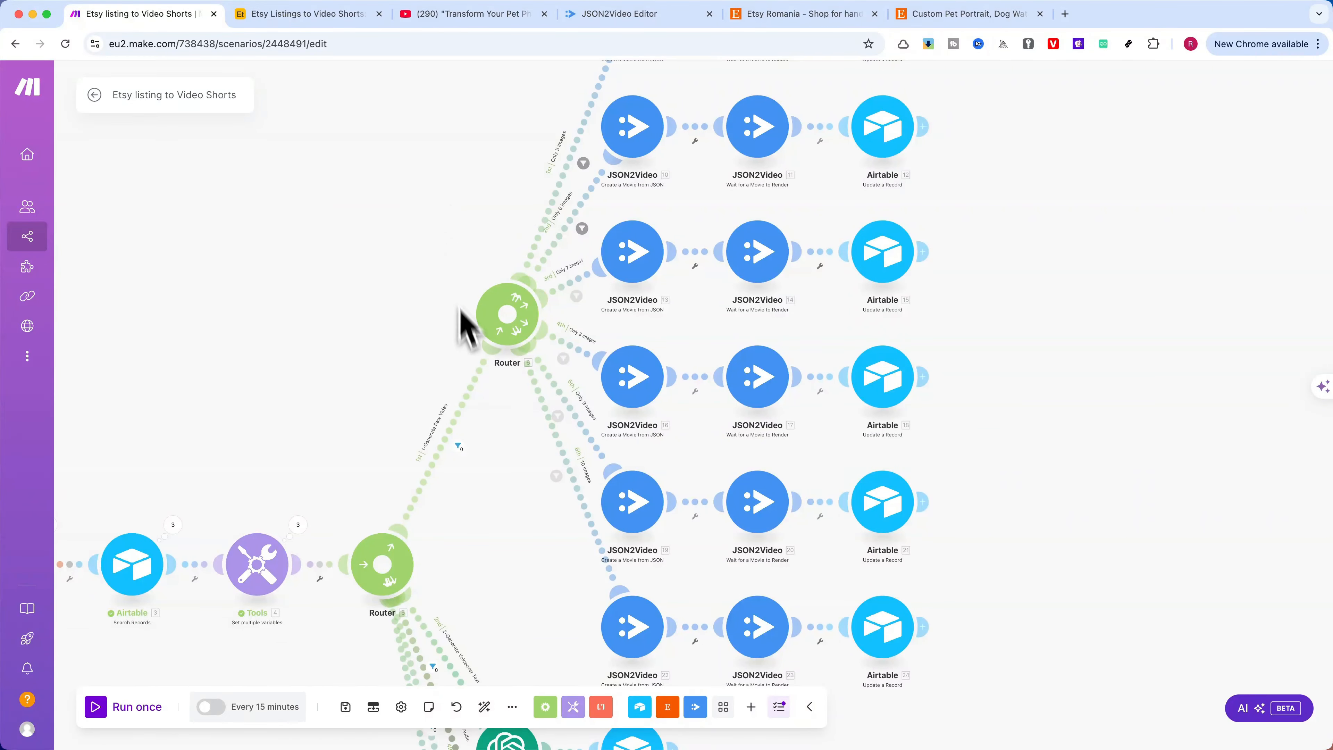
click(557, 479)
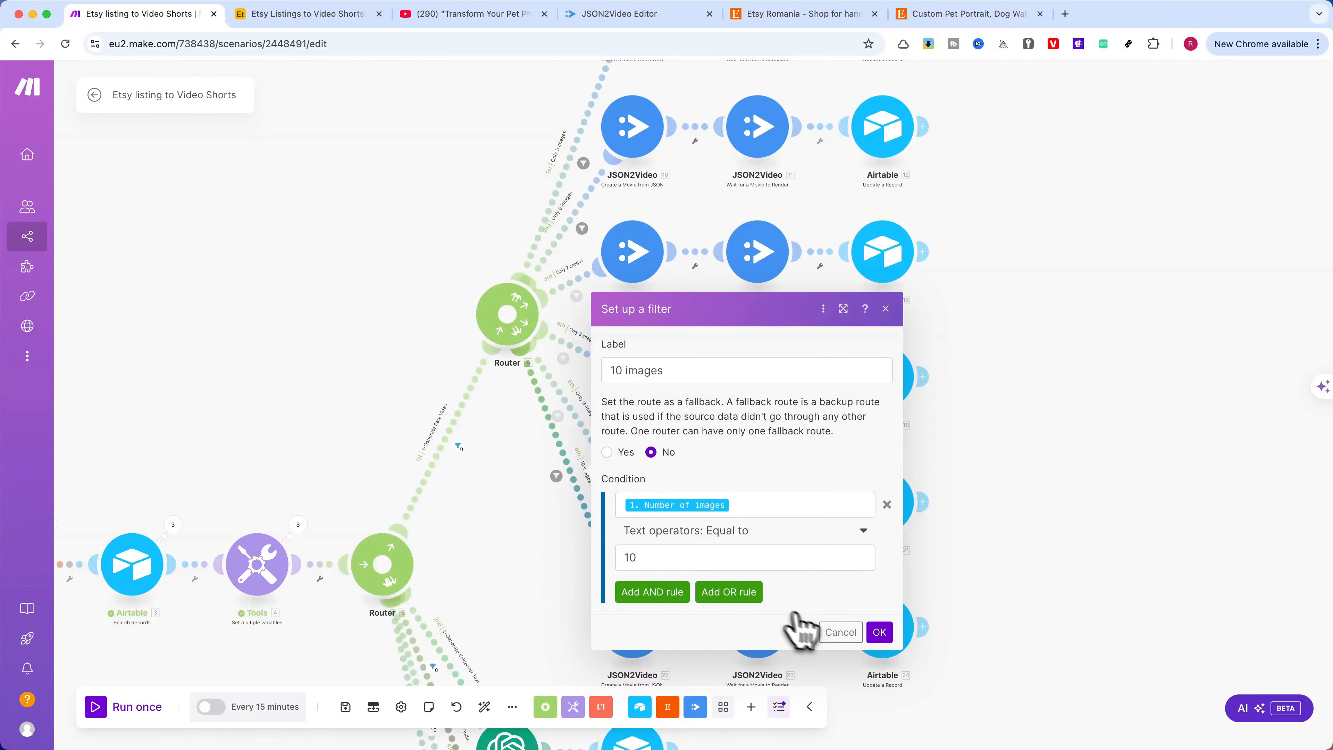
click(839, 633)
scroll(369, 263, down, 3)
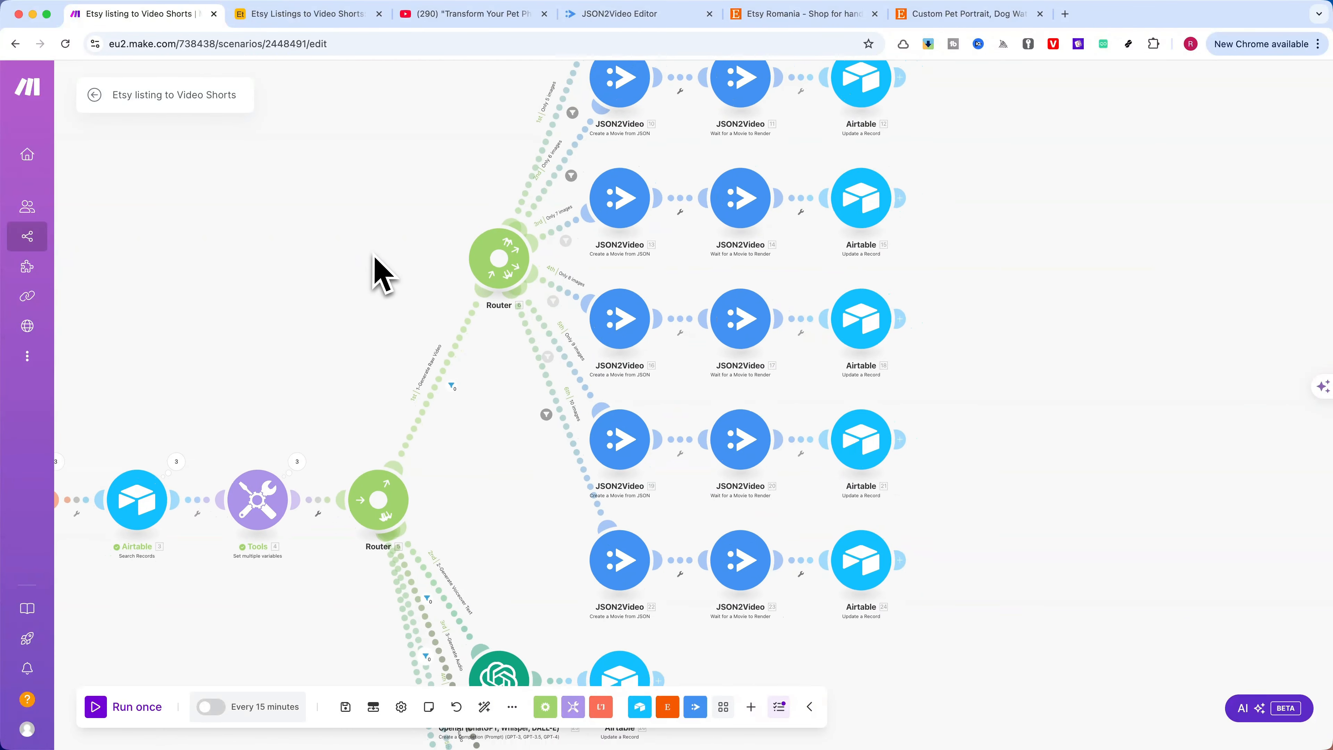
scroll(377, 269, down, 3)
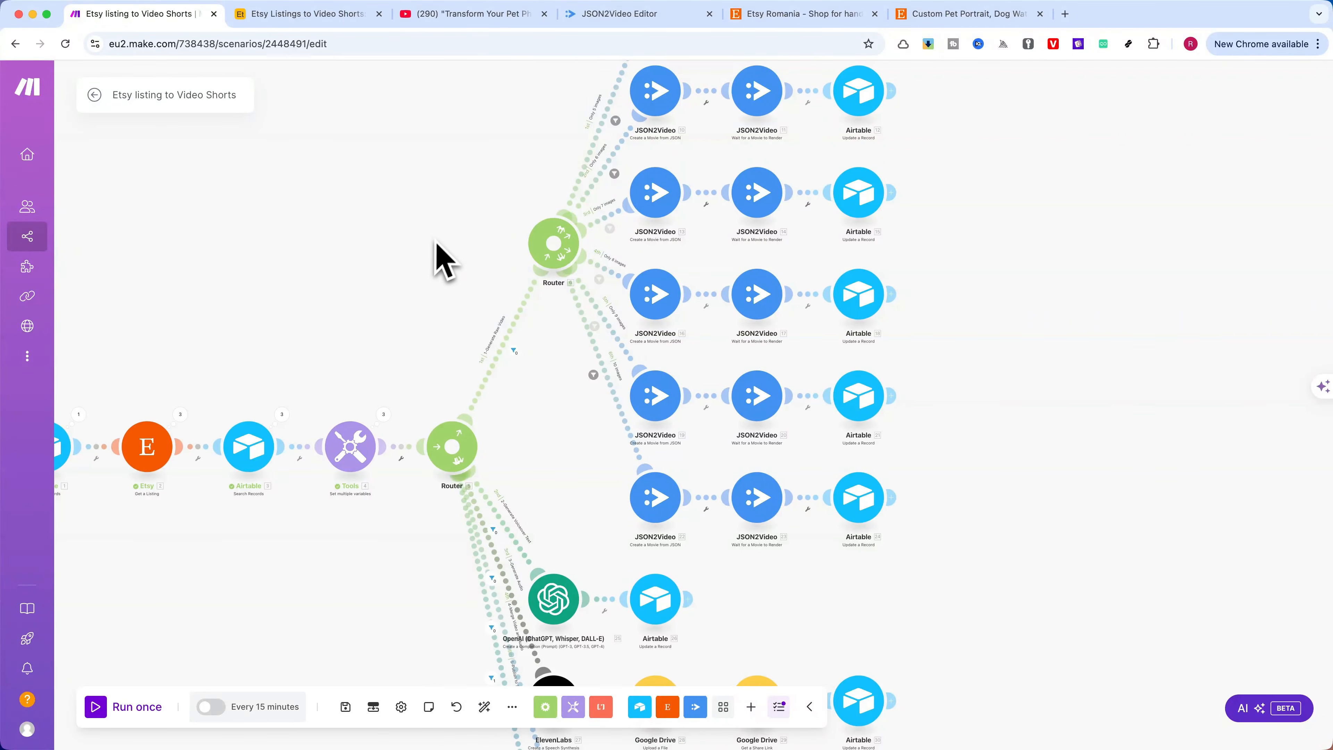
scroll(391, 225, right, 2)
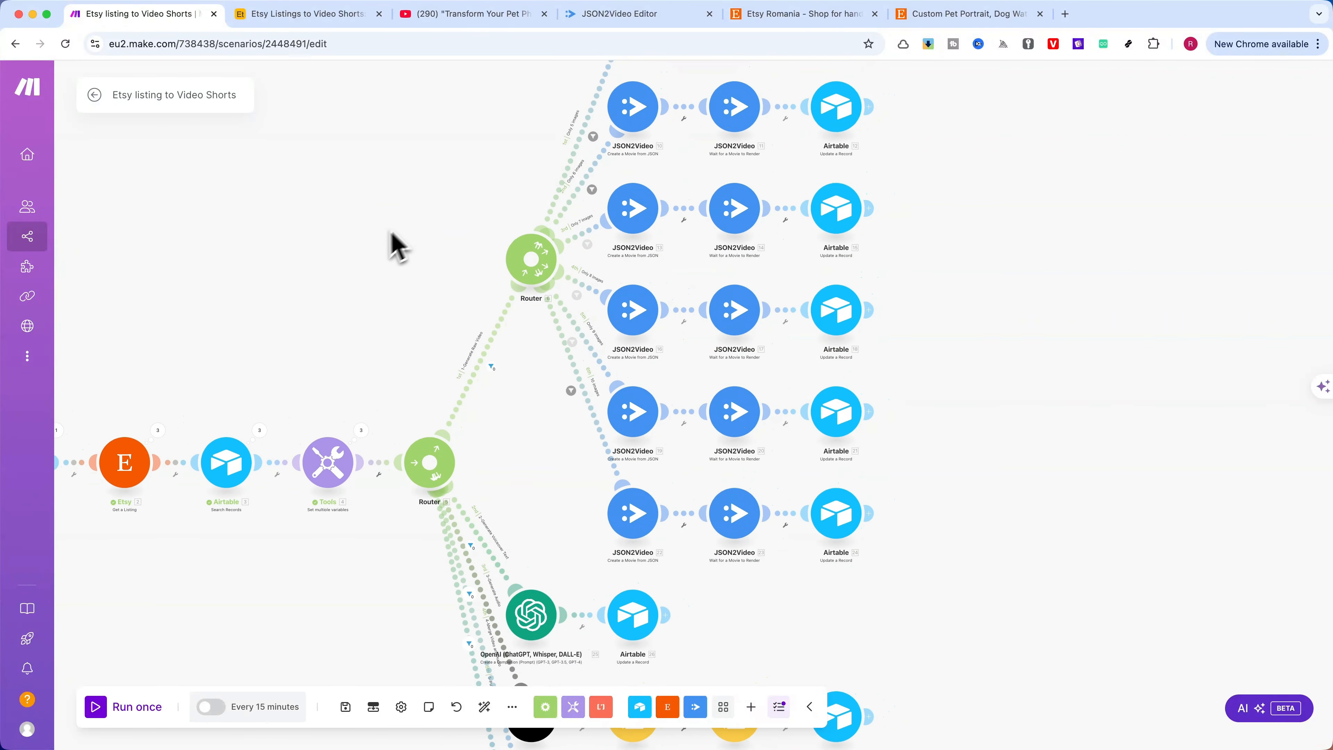
scroll(382, 250, down, 3)
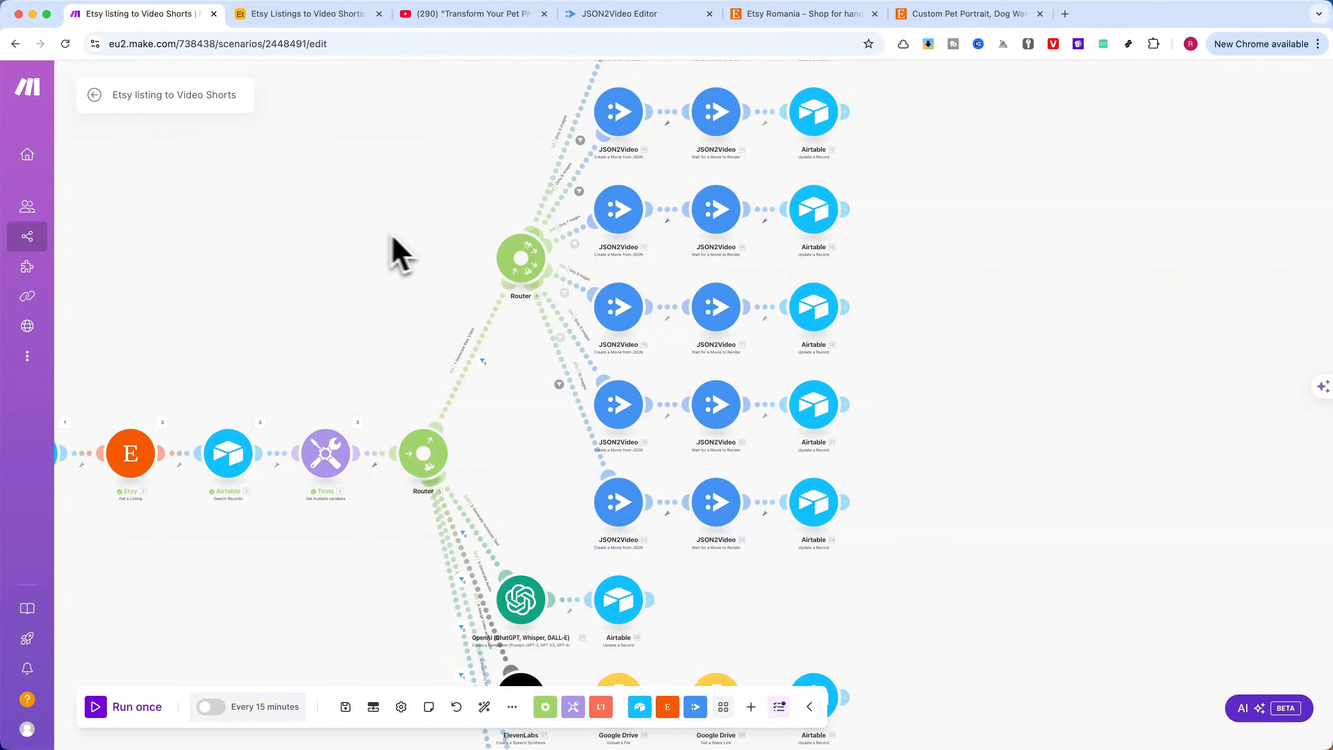
scroll(441, 231, down, 1)
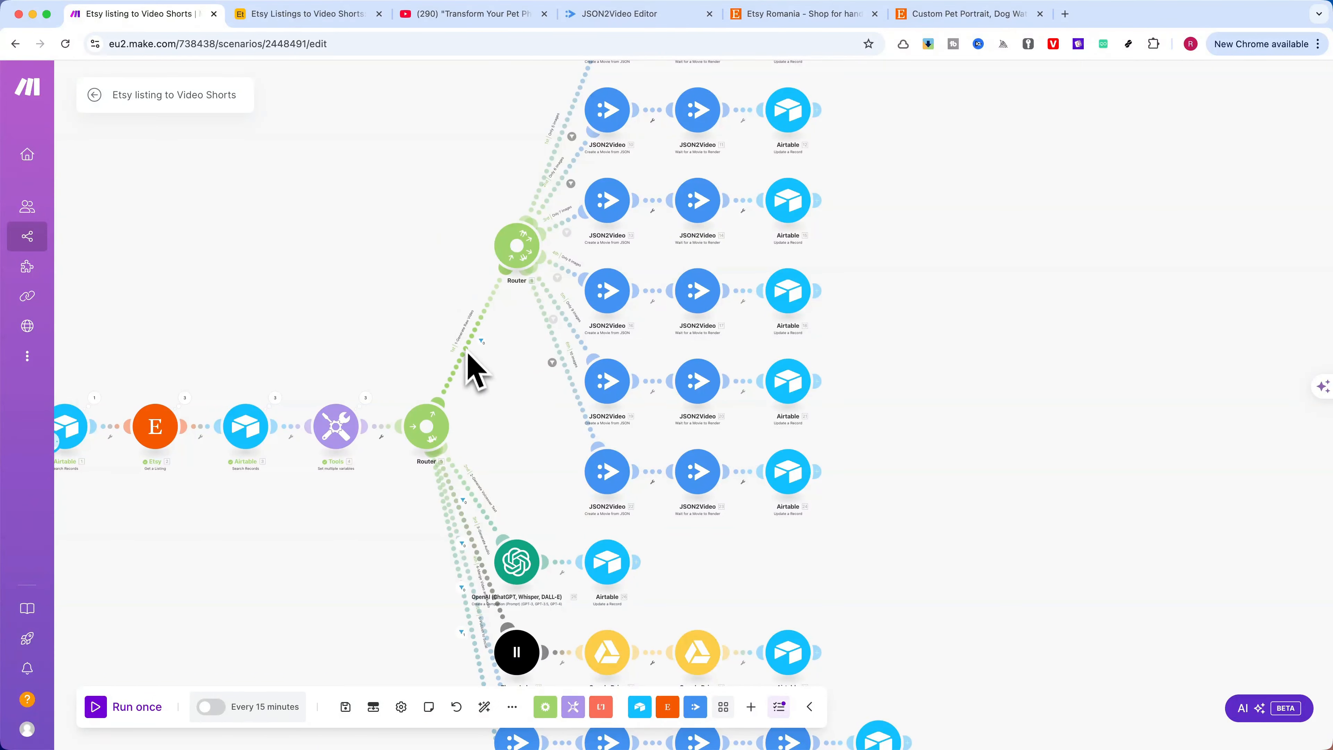
scroll(417, 283, up, 5)
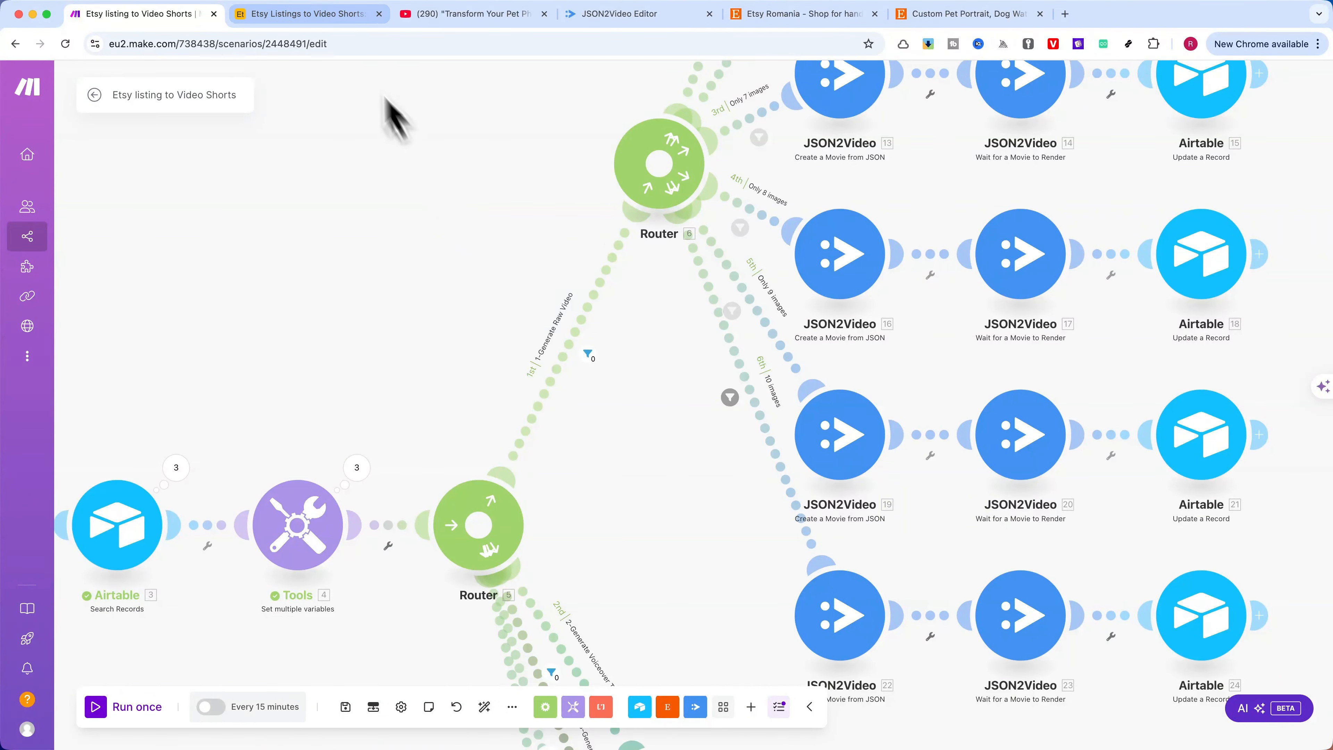
Switch to the Etsy Listings and Videos table in Airtable and look through the third listing's Status options without choosing one
click(309, 14)
click(55, 111)
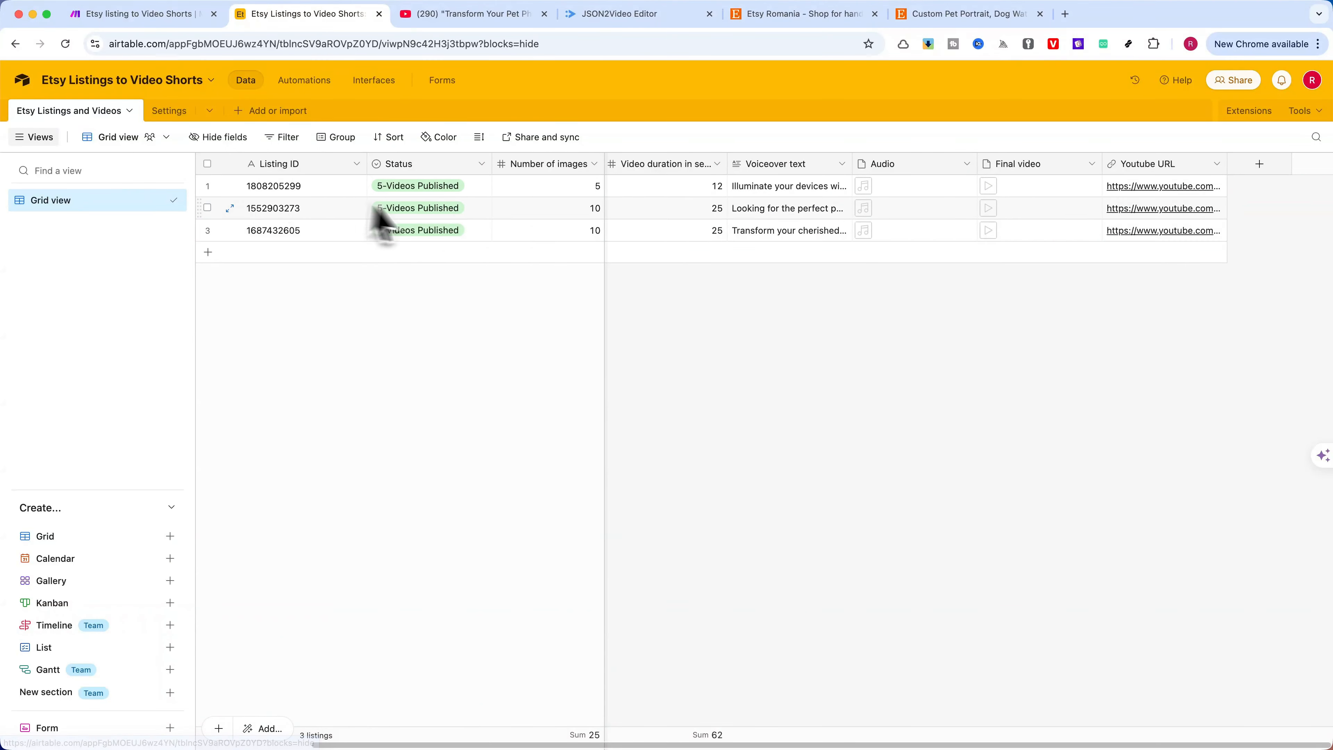
click(468, 232)
click(468, 232)
scroll(438, 302, up, 2)
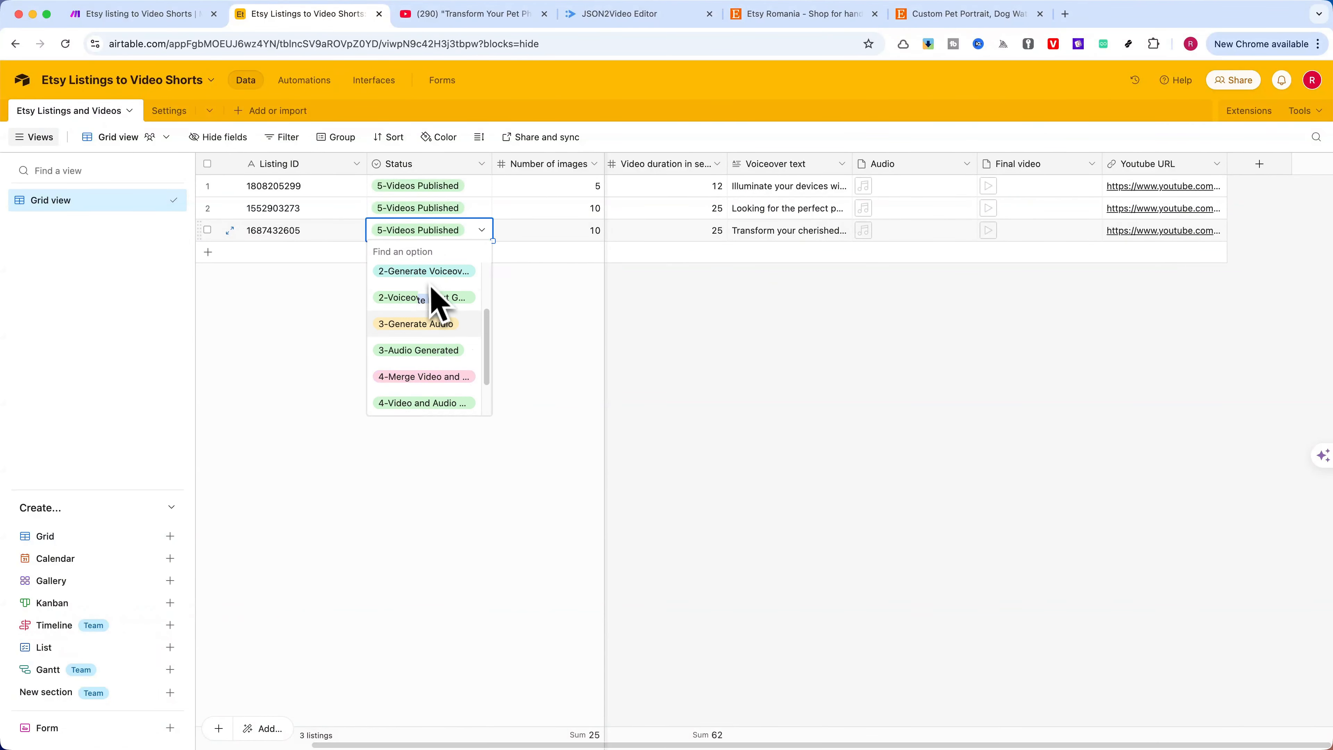
scroll(436, 305, up, 3)
click(538, 316)
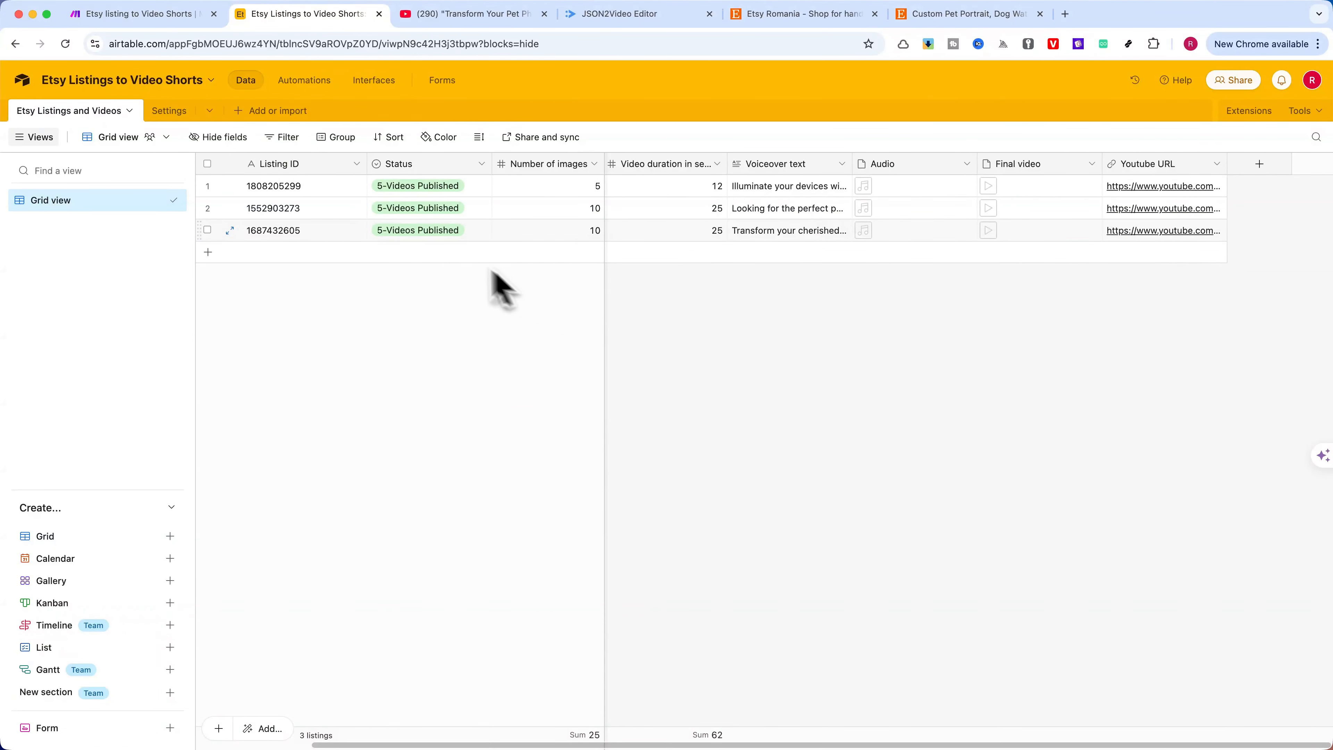
Set the third listing's Status to 1-Generate Raw Video
click(438, 233)
click(438, 234)
scroll(417, 299, up, 3)
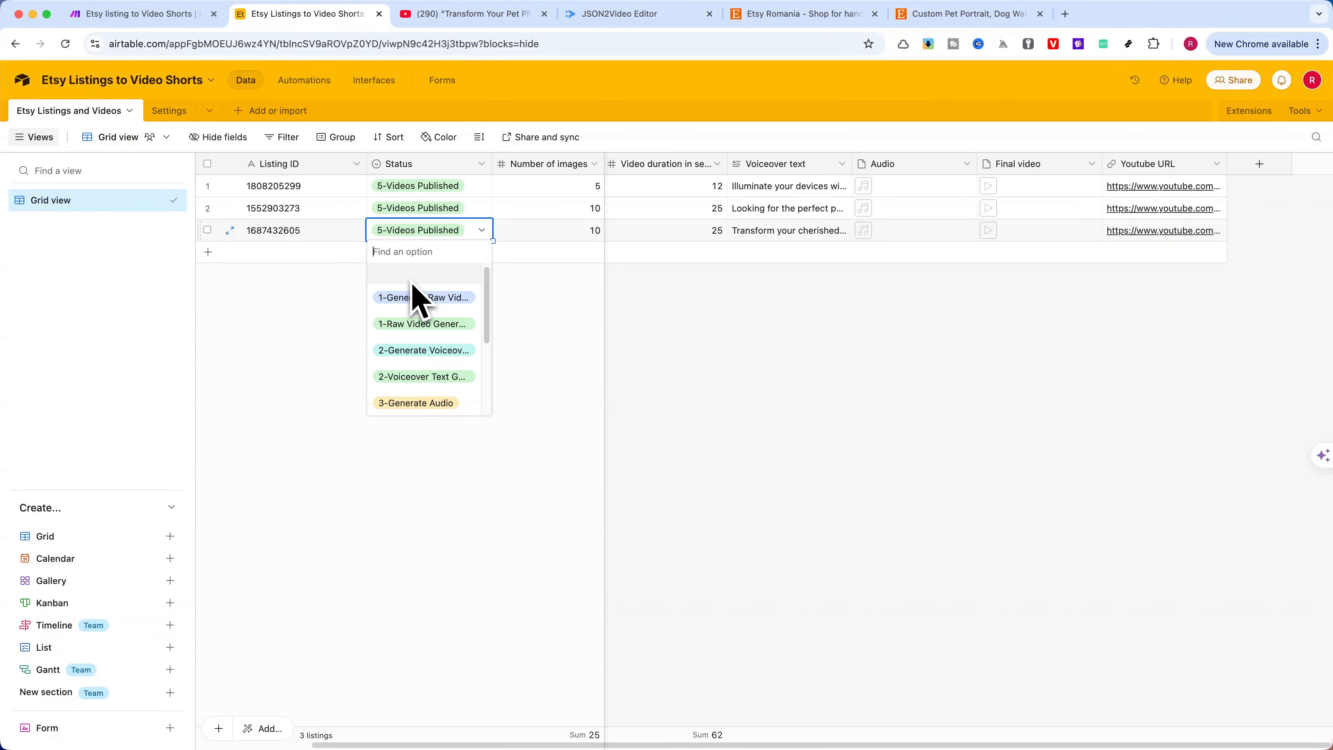
click(412, 298)
click(446, 307)
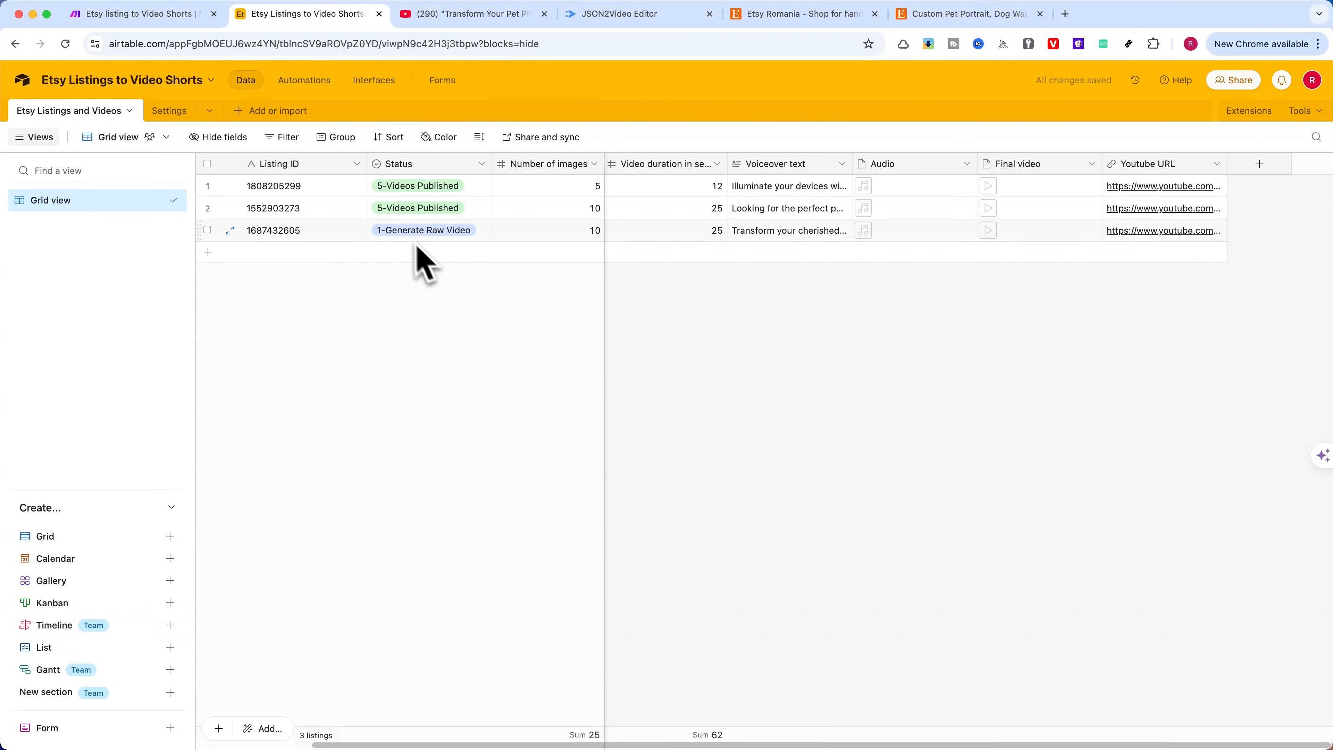
Switch back to the Make scenario and examine the "1-Generate Raw Video" route filter's Status condition, closing it without saving
click(153, 16)
click(586, 355)
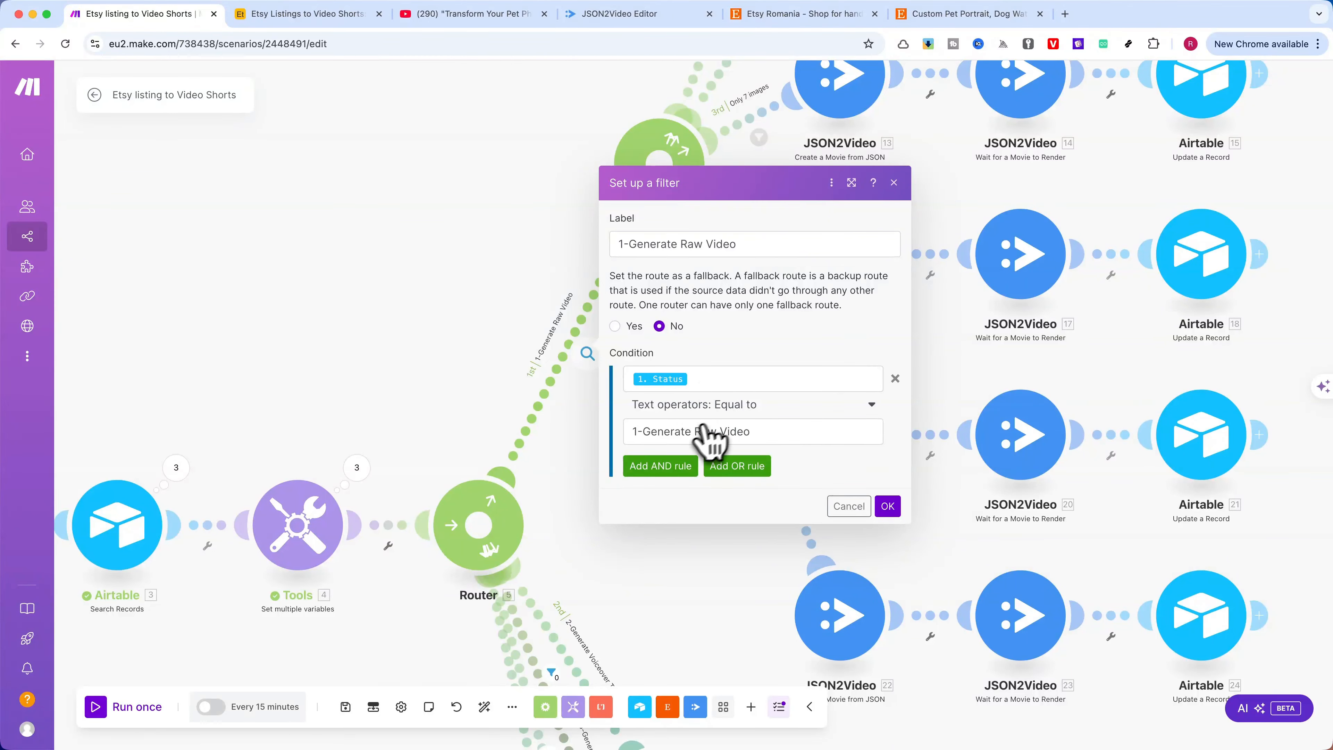
click(848, 506)
scroll(693, 512, down, 10)
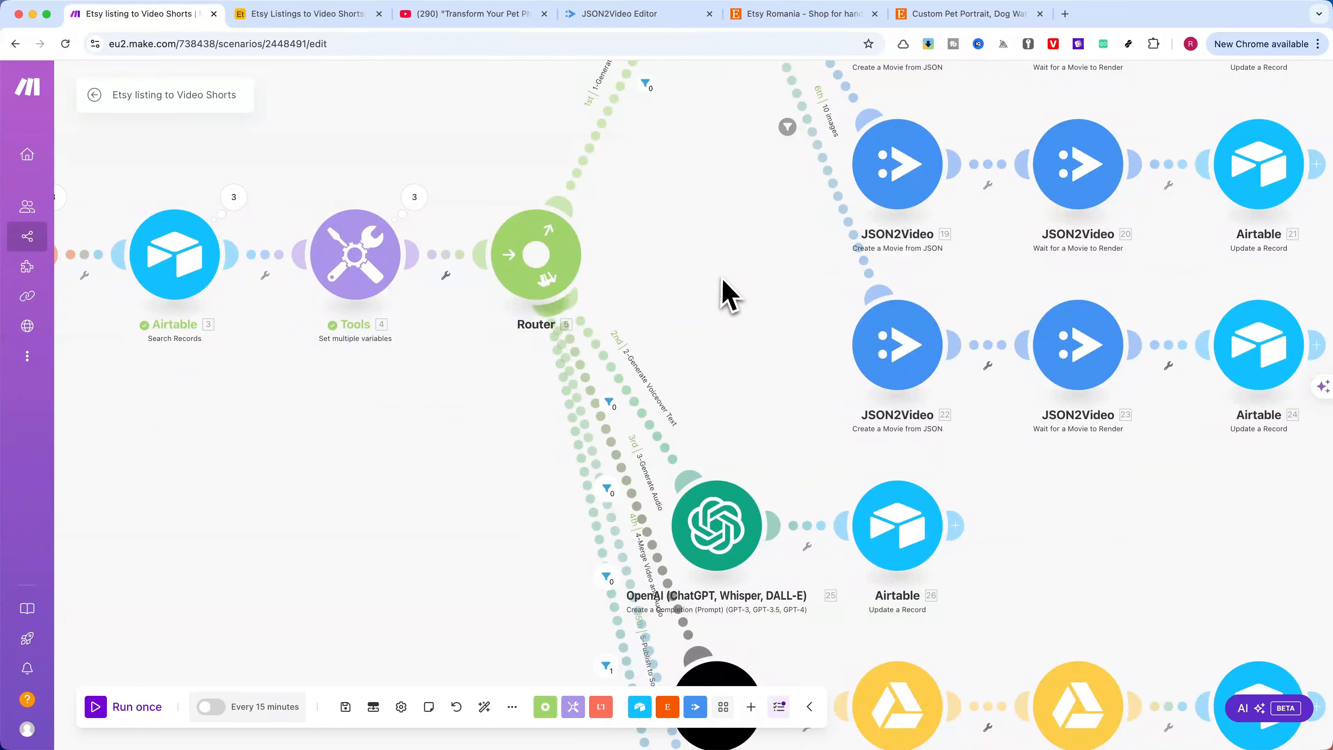
Inspect the "2-Generate Voiceover Text" route filter's Status condition and close it without saving
click(634, 402)
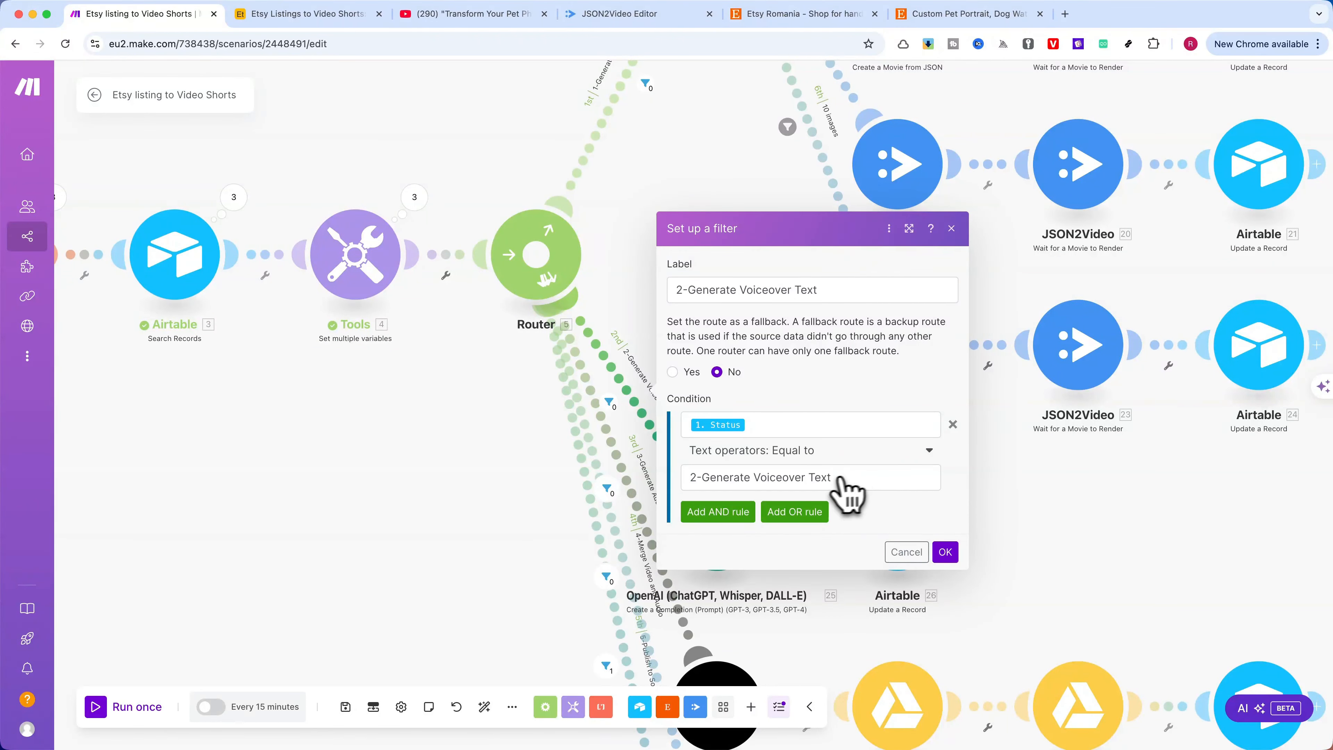
click(906, 551)
scroll(455, 512, down, 3)
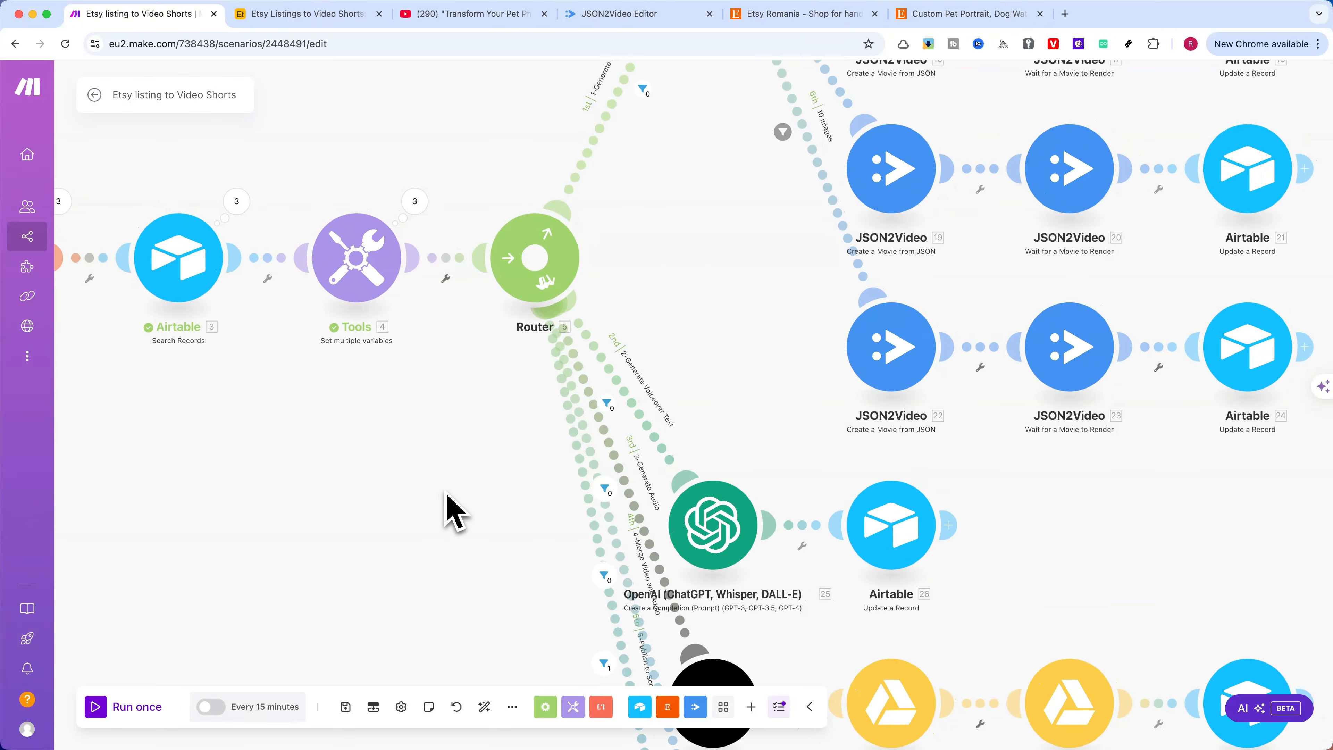
scroll(609, 396, down, 5)
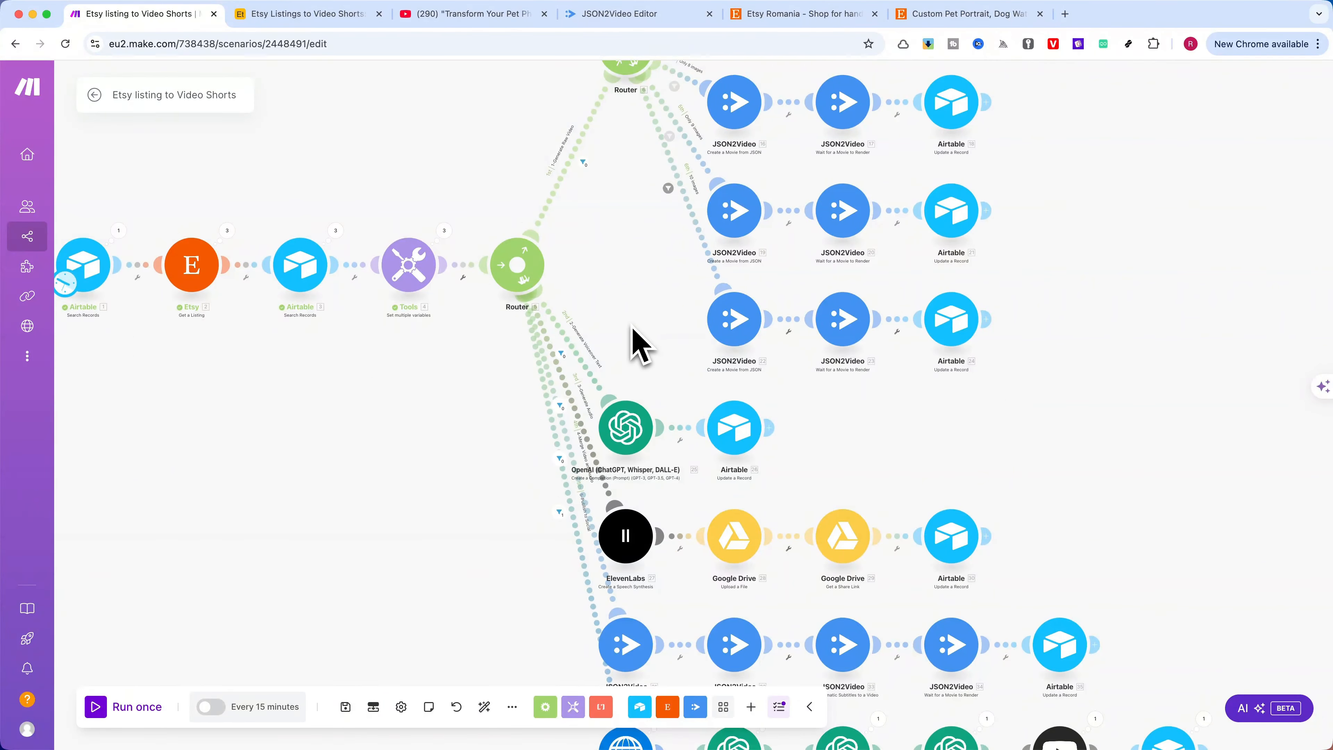
Compare the second router's "Only 5 images" filter condition with Airtable's Number of images field, then close the filter without saving
scroll(632, 332, up, 10)
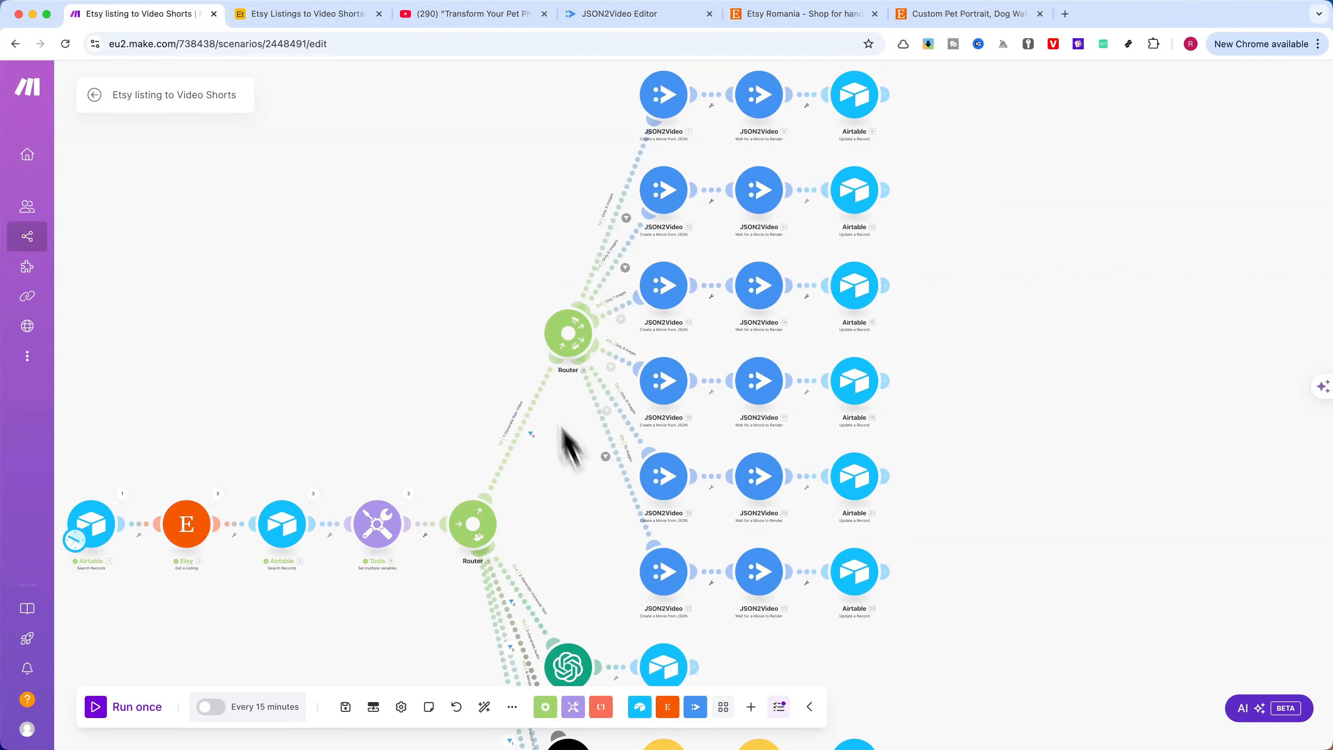
scroll(482, 348, up, 2)
drag(497, 352, 398, 282)
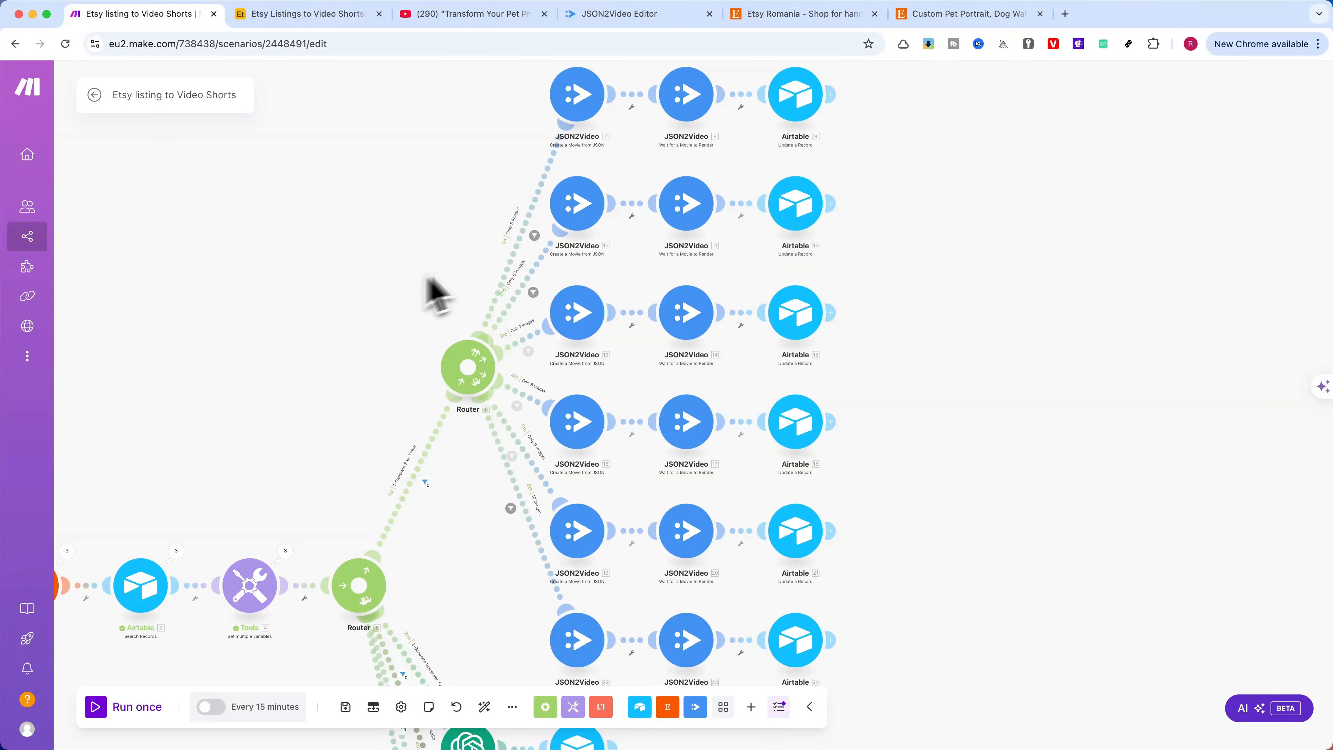
click(533, 209)
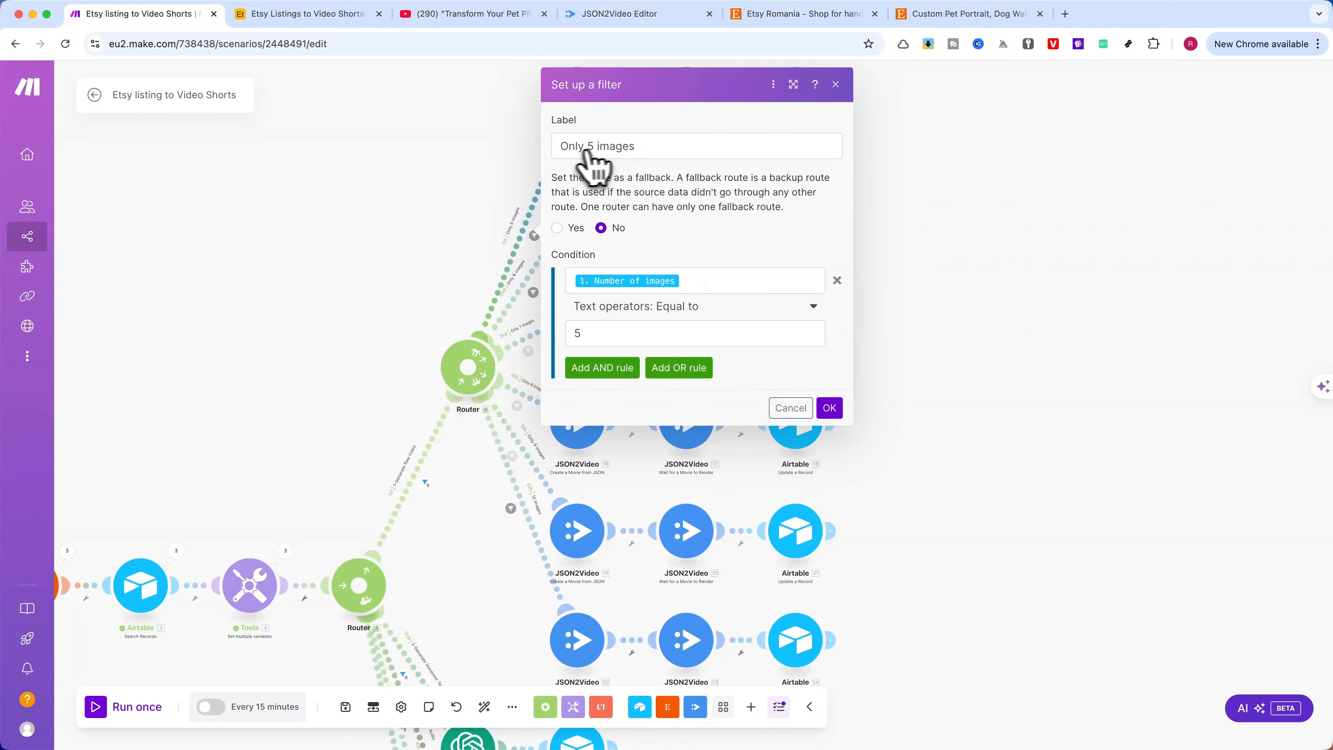
click(301, 14)
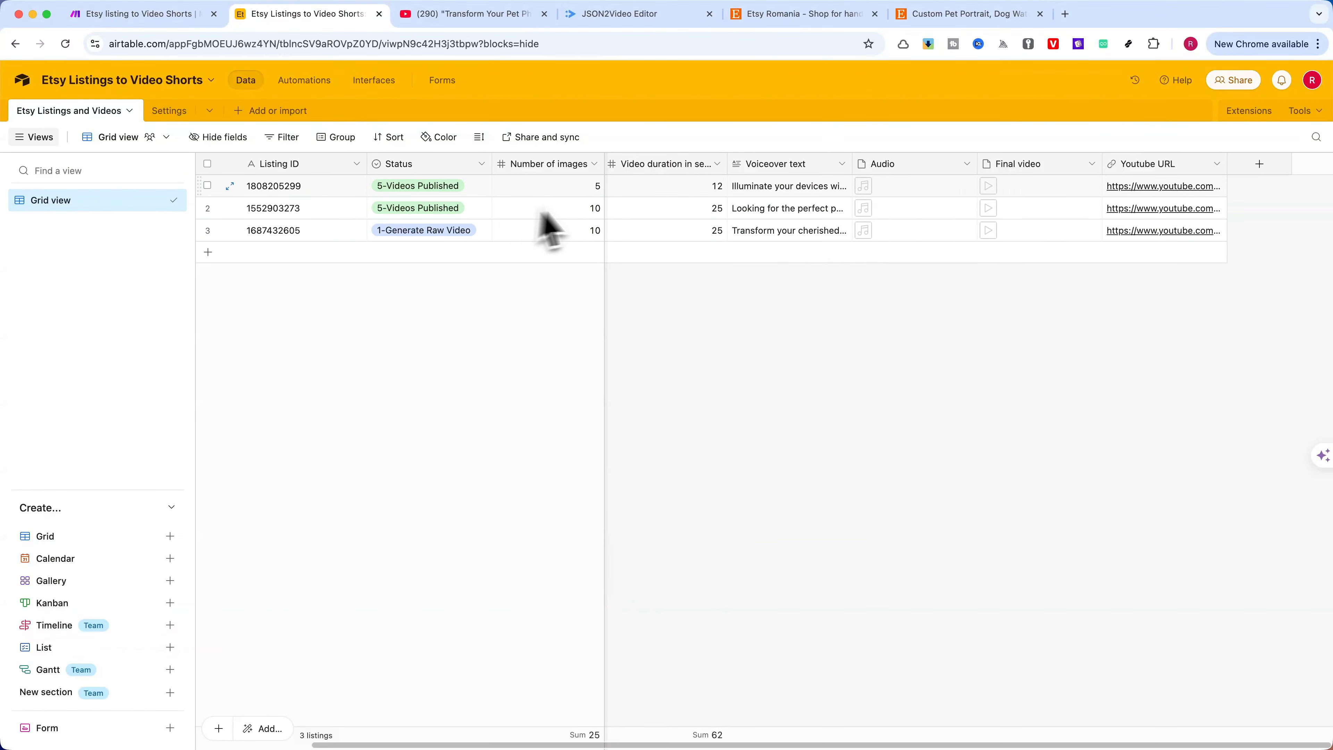
click(147, 14)
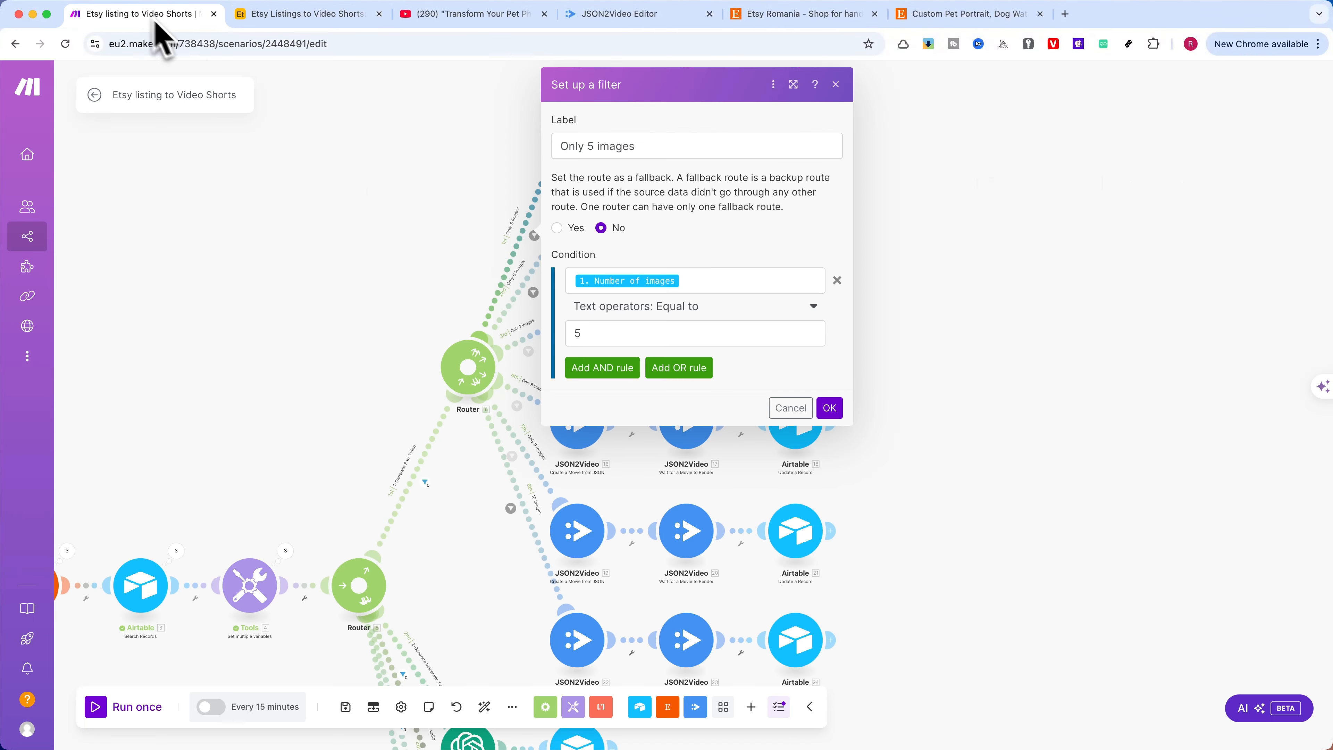
click(791, 408)
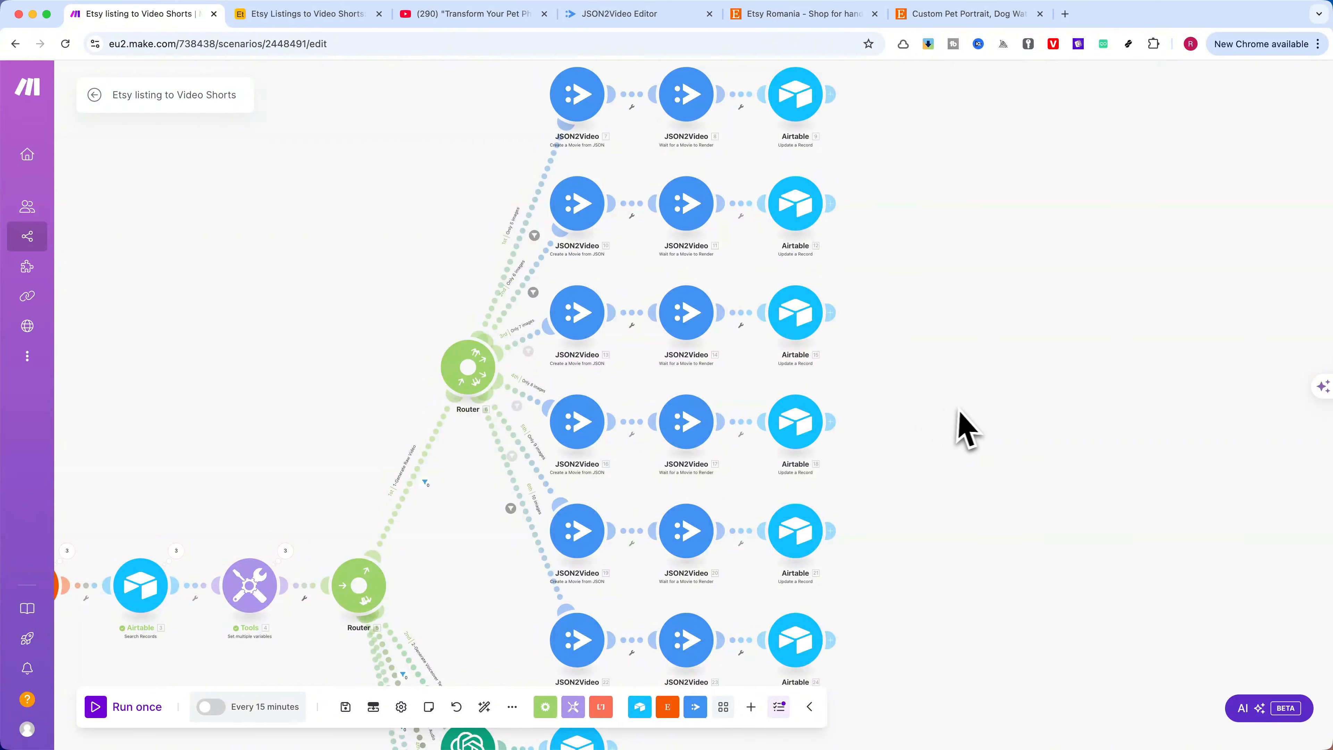
Check the second router's "10 images" filter condition against the third listing's Number of images in Airtable, then confirm the filter unchanged
scroll(924, 415, down, 1)
click(581, 507)
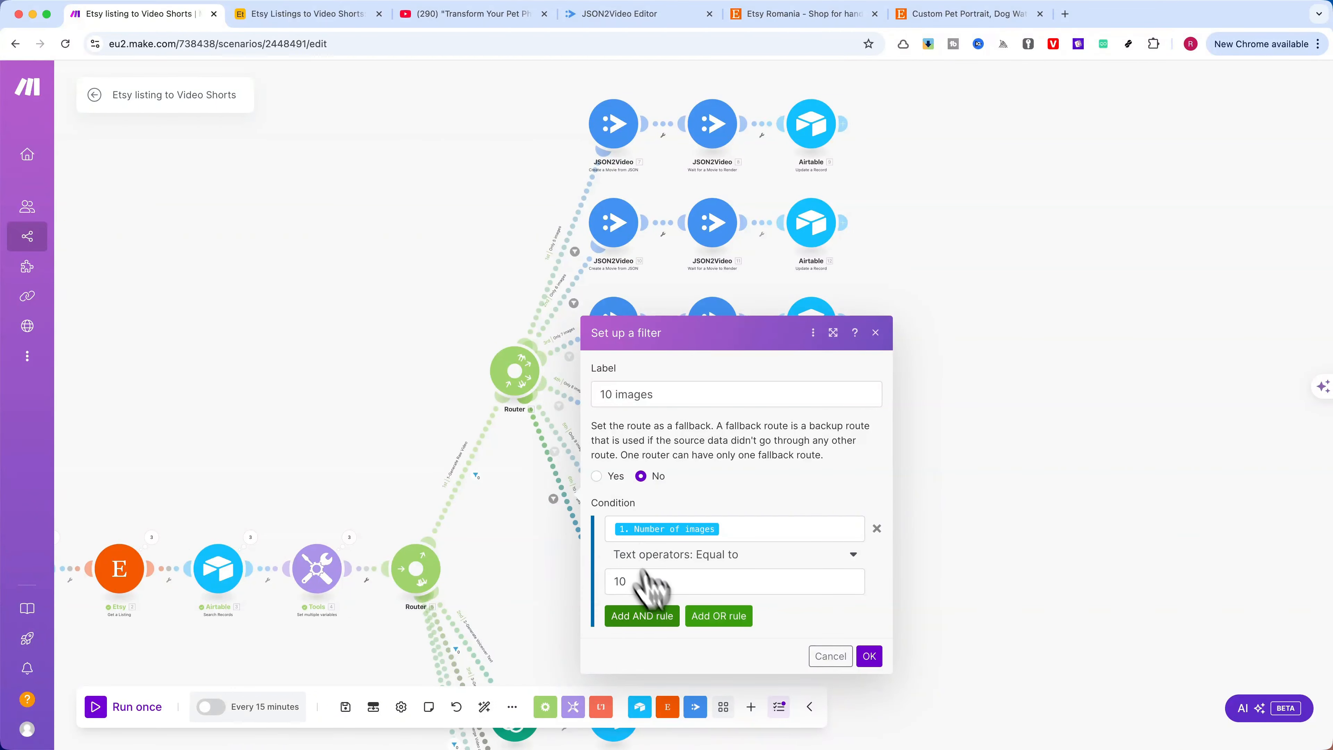
click(294, 14)
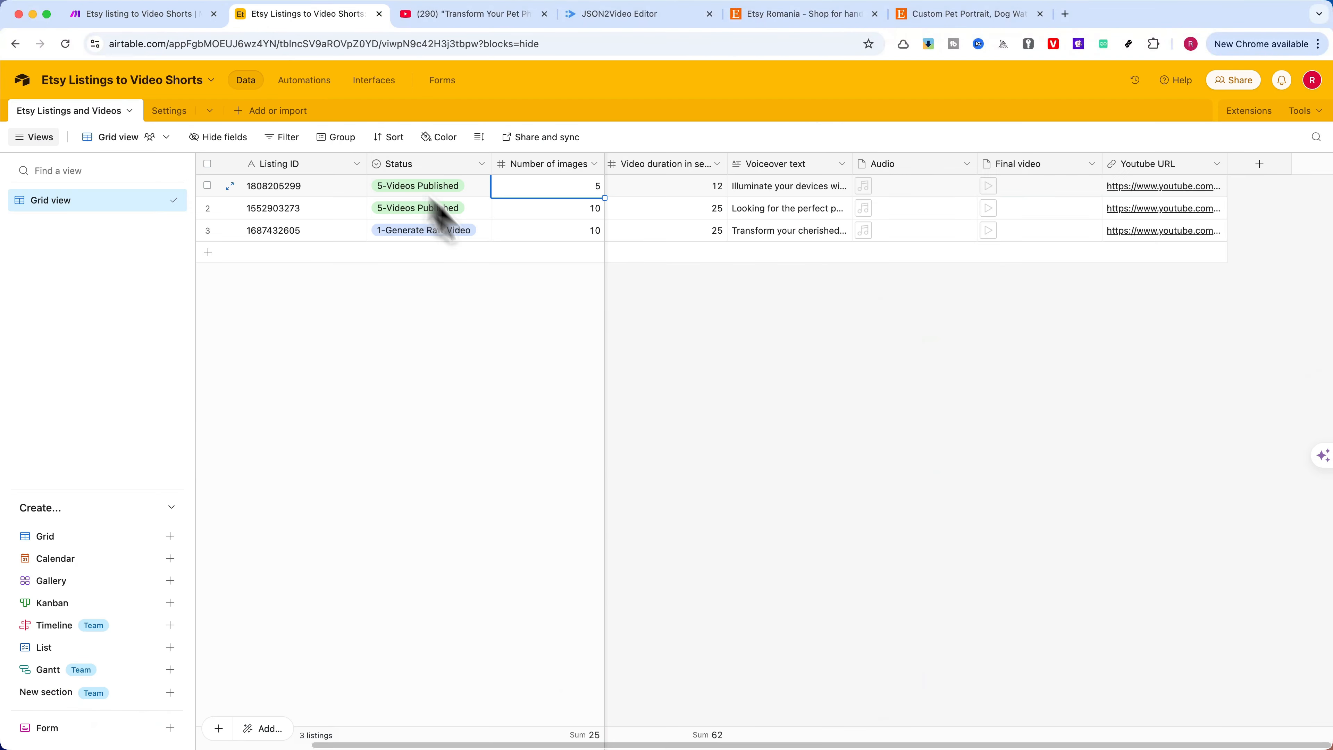
click(583, 230)
click(141, 14)
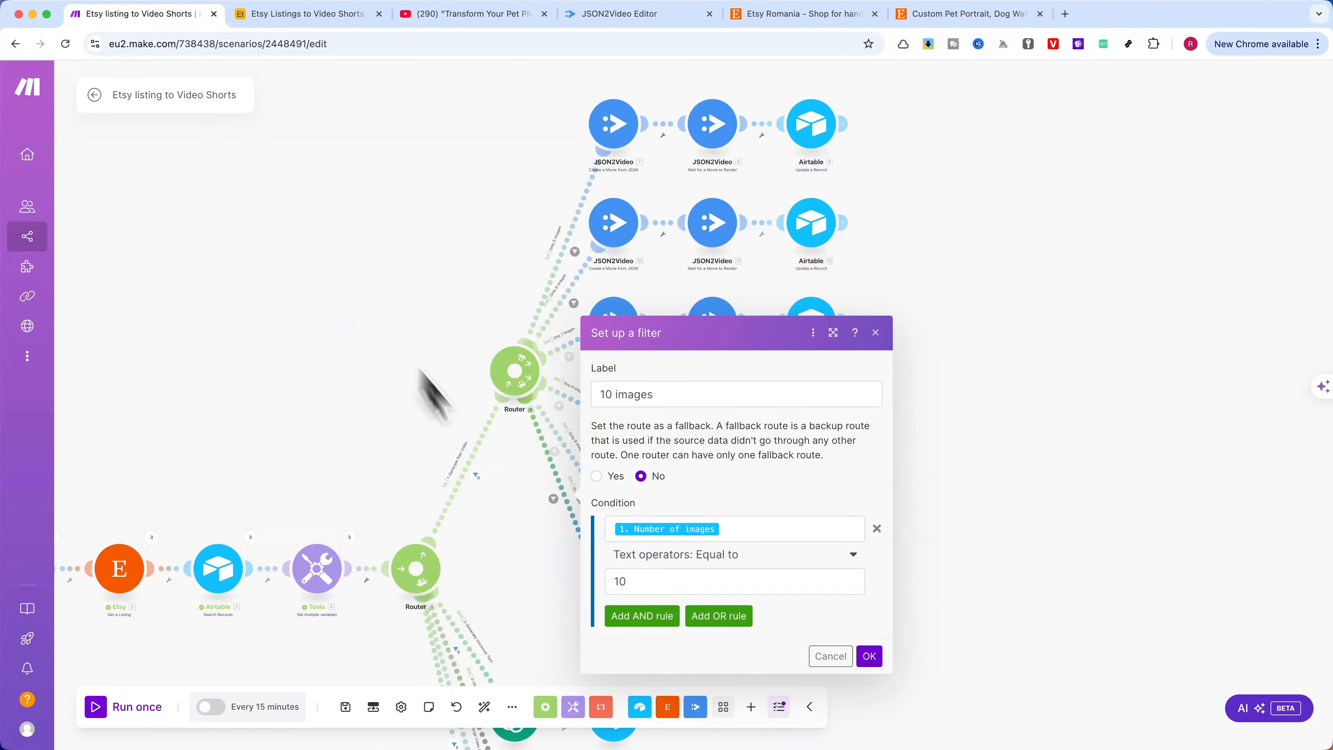
click(869, 656)
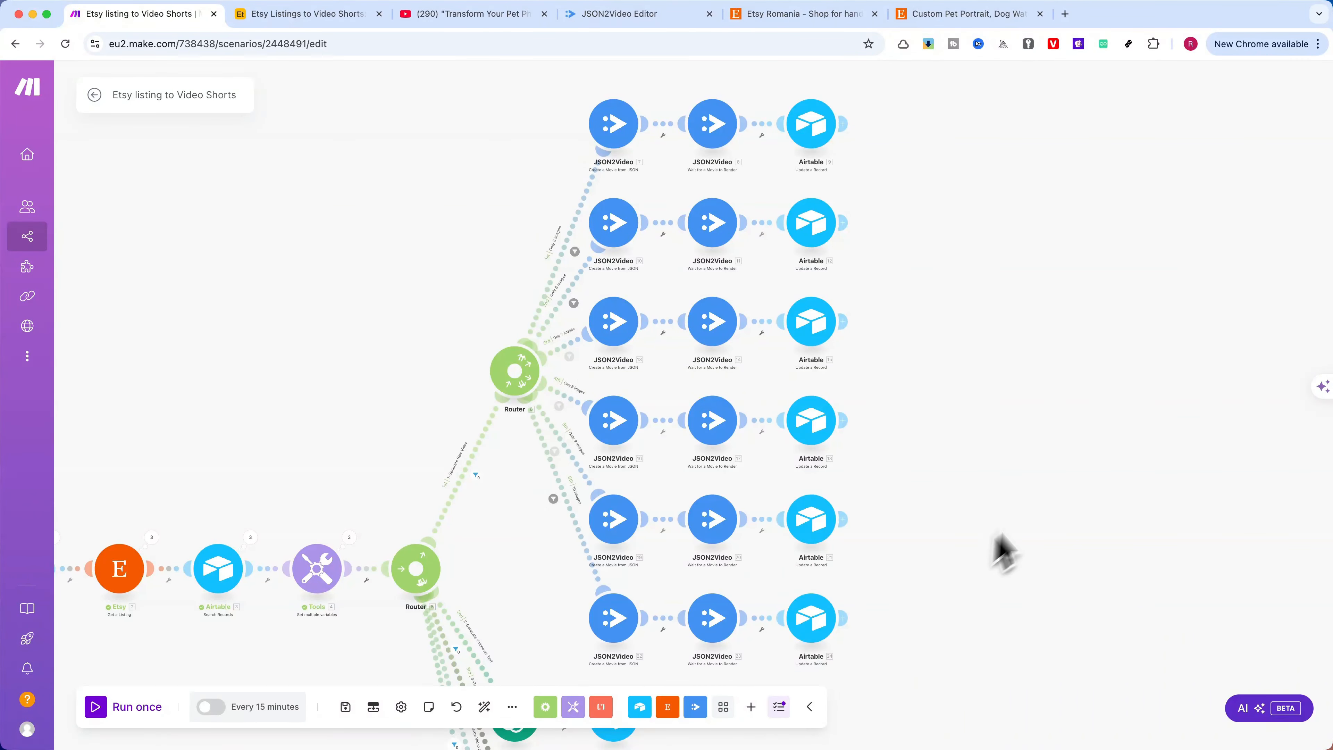
Open the "Create a Movie from JSON" module on the 10 images route and view its connection and Movie JSON
drag(1000, 551, 1021, 343)
click(619, 420)
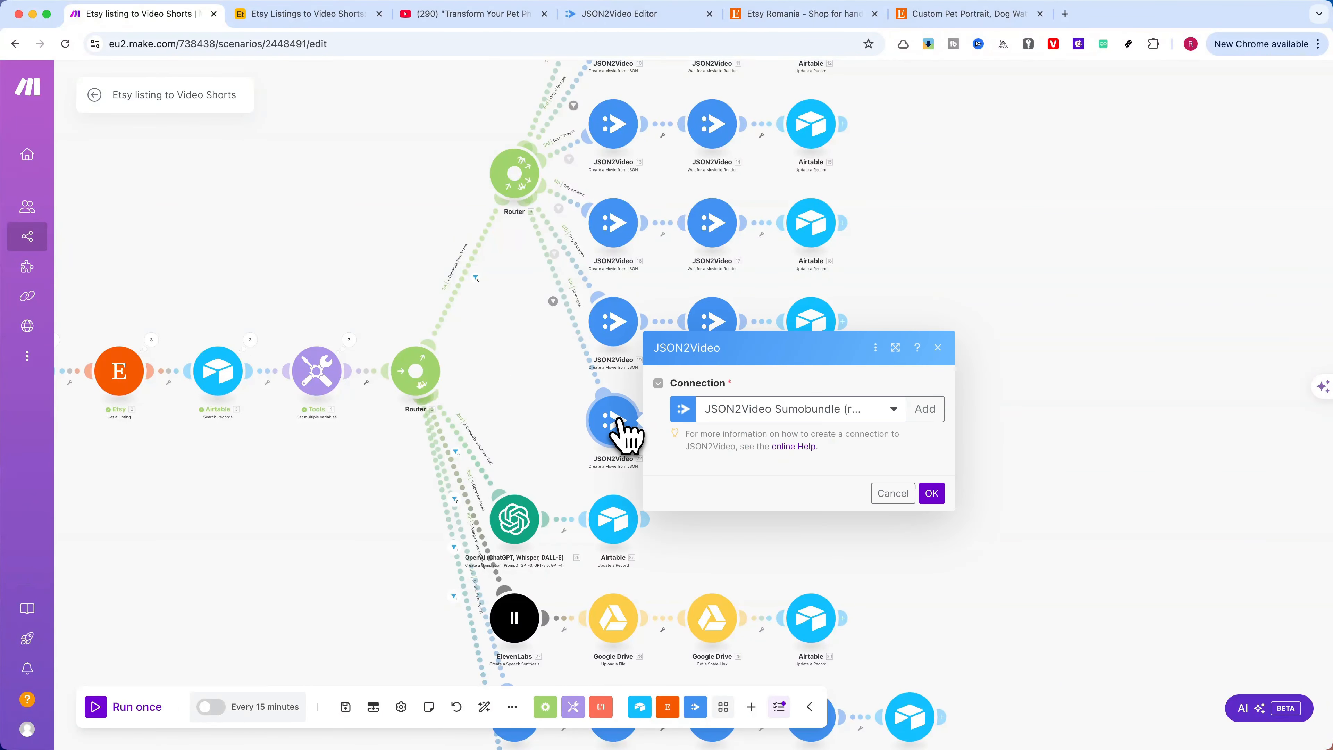
scroll(559, 426, up, 3)
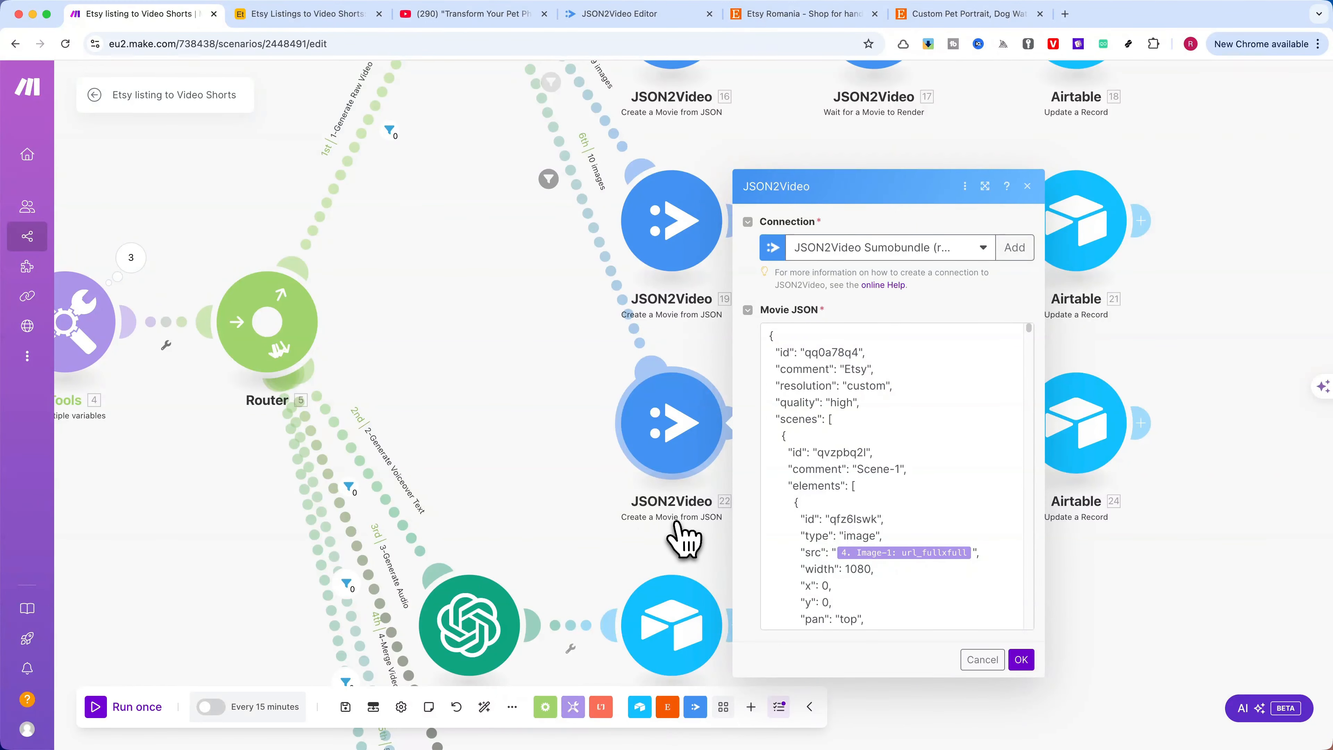
Switch to the JSON2Video Editor and look through the Etsy template's preview, scene list and movie JSON
click(620, 14)
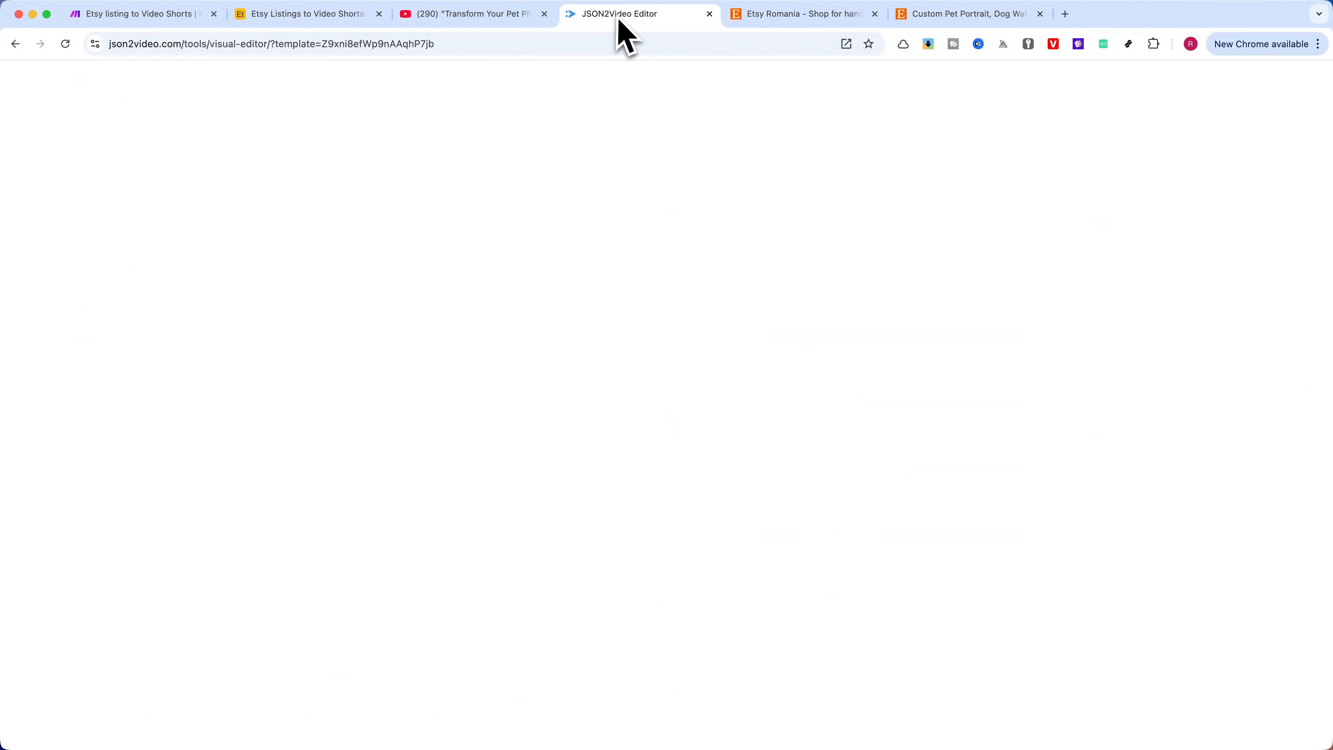
click(243, 119)
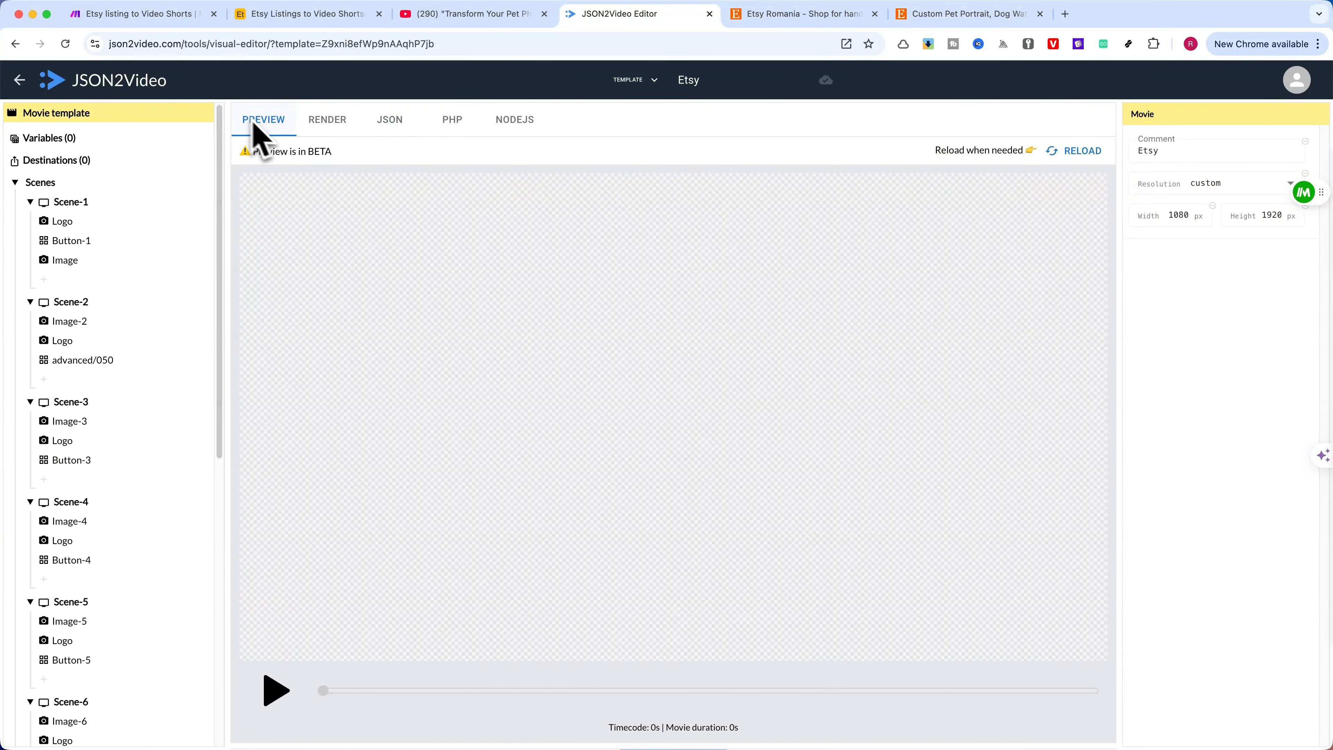
scroll(90, 274, down, 10)
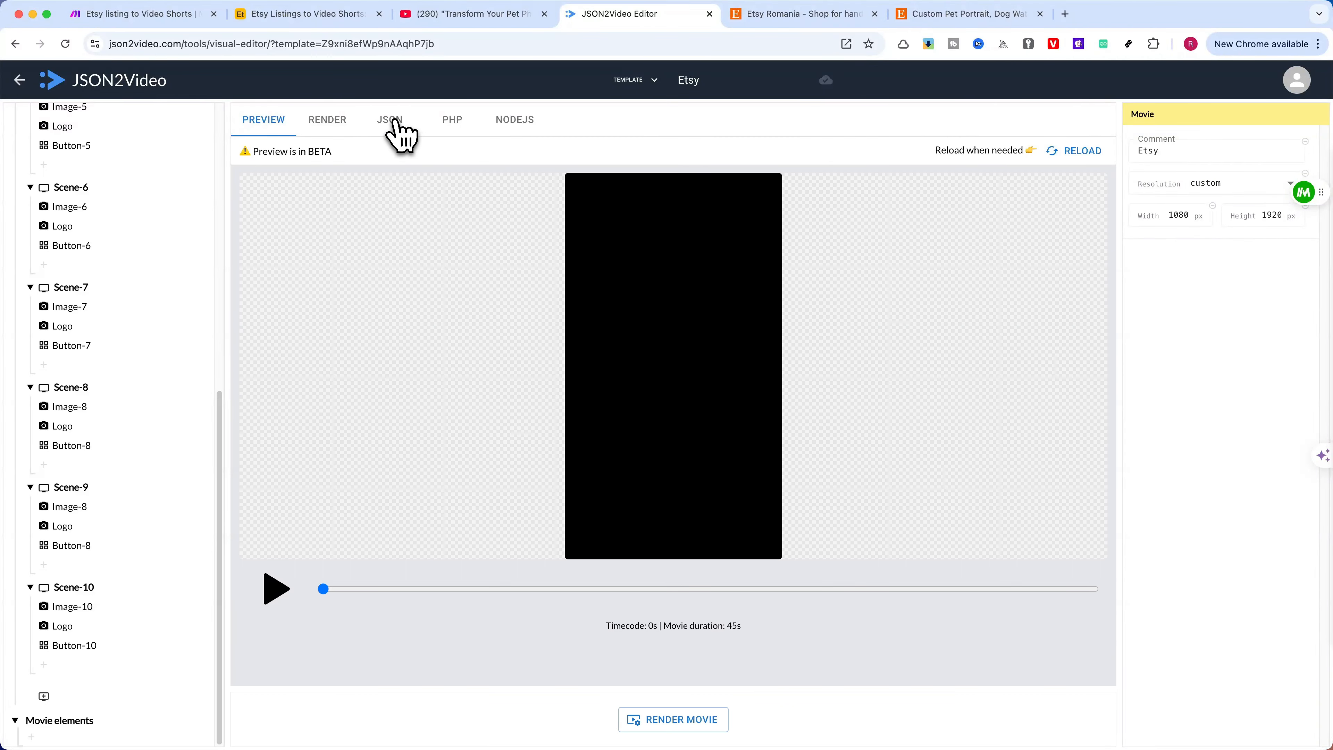
click(393, 121)
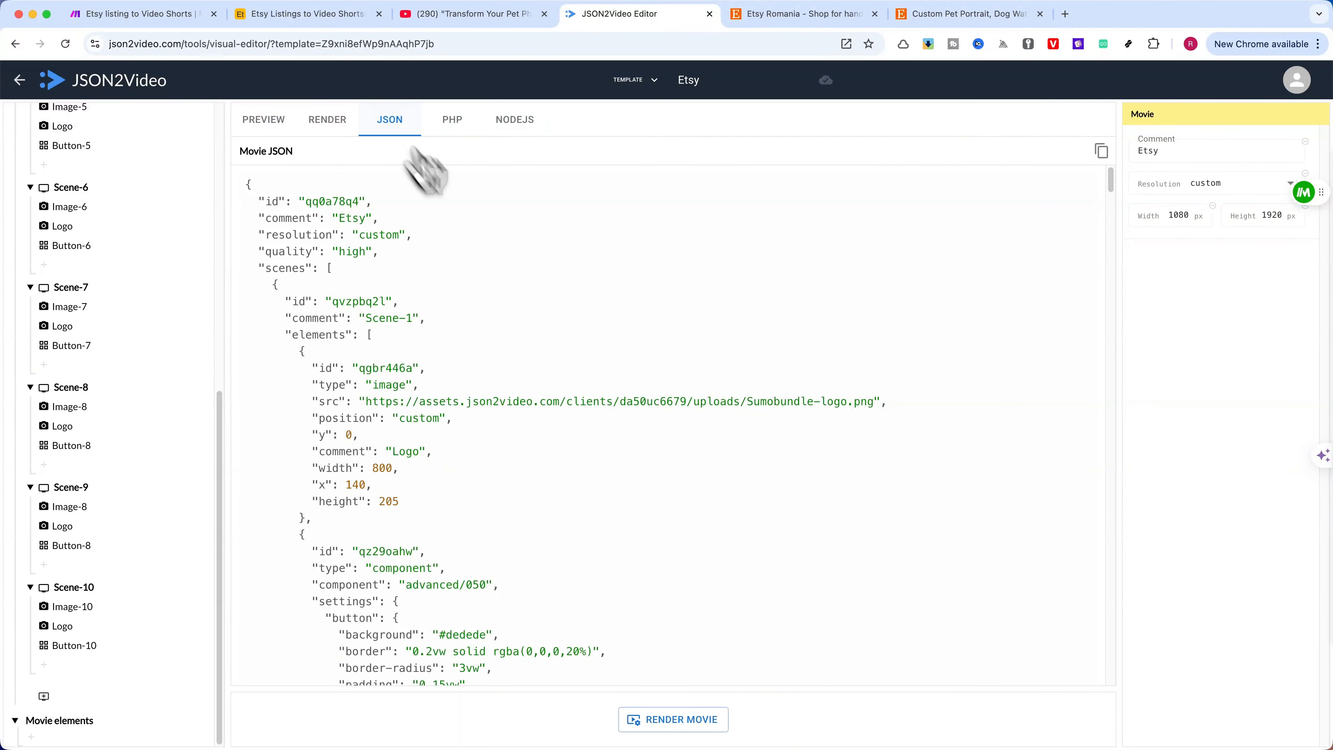
scroll(472, 312, down, 20)
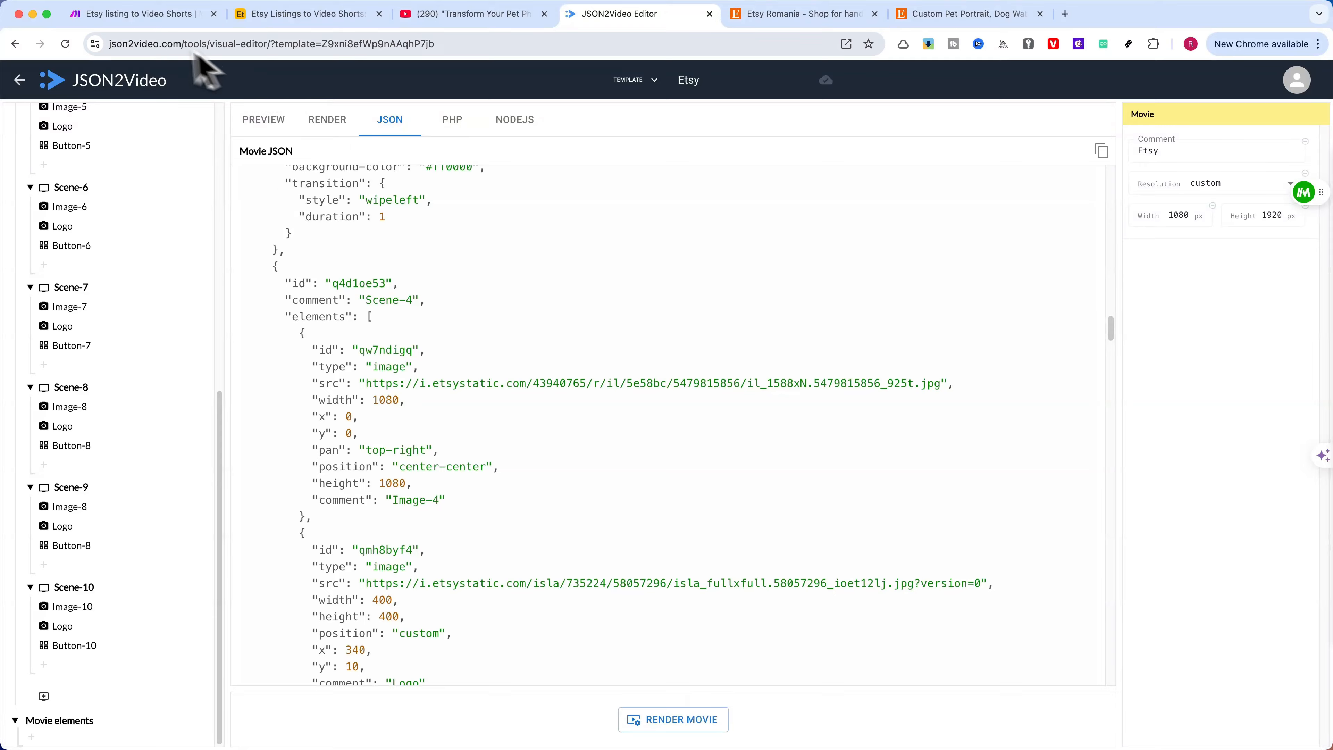
Switch back to the Make scenario and examine the image, logo and button mappings in the Movie JSON, closing the module without saving
click(137, 15)
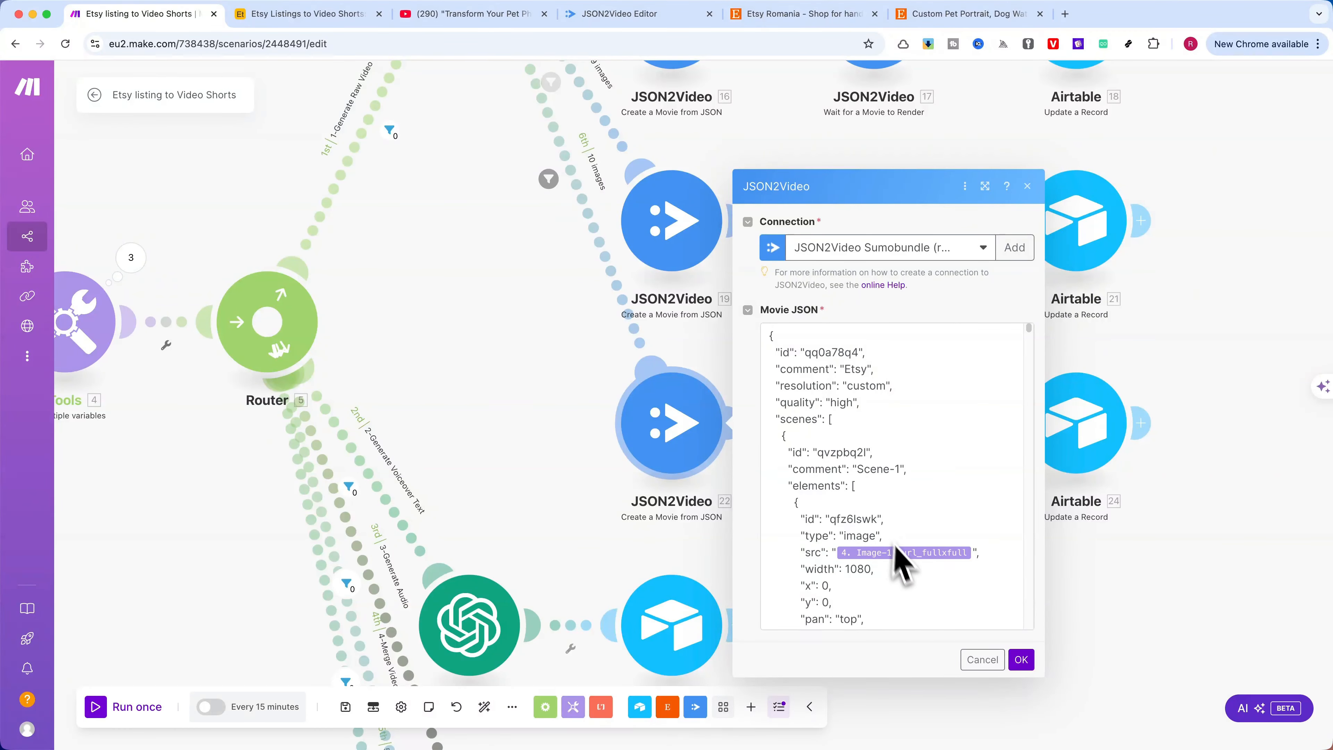
scroll(934, 548, down, 5)
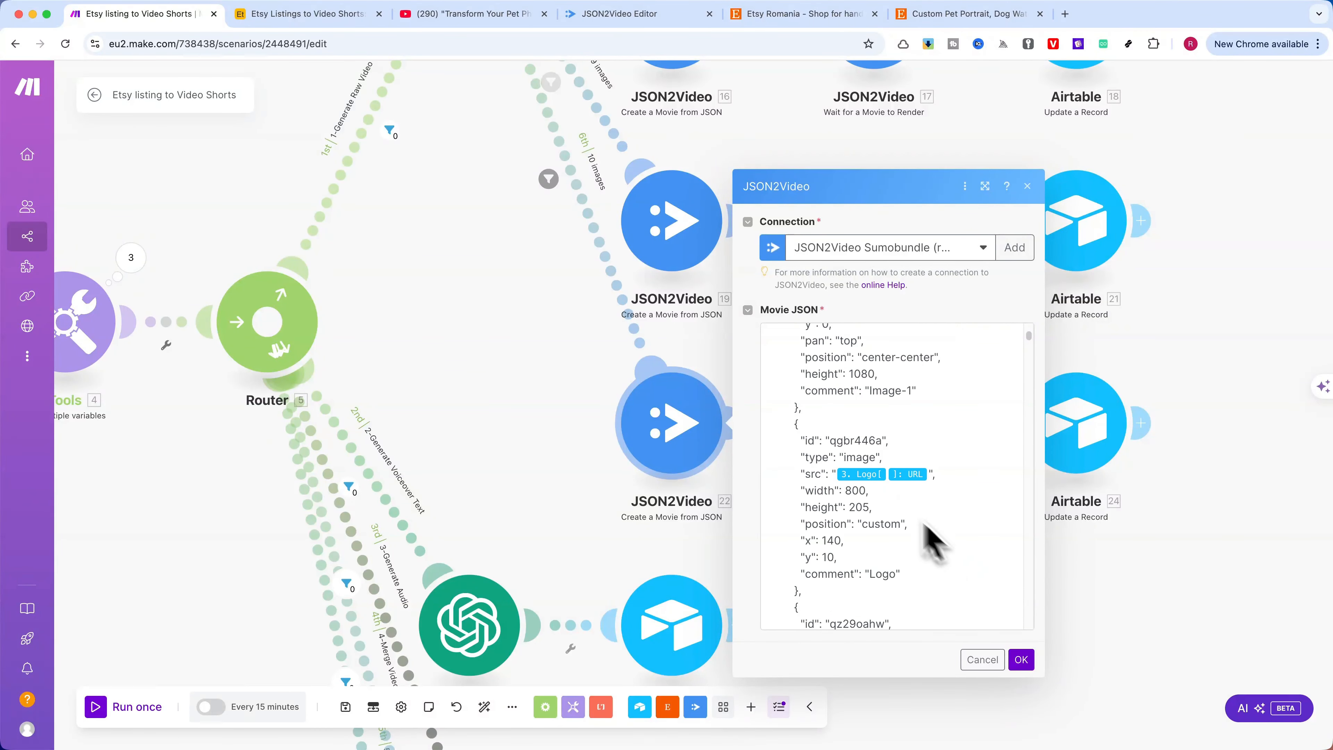
scroll(866, 496, down, 5)
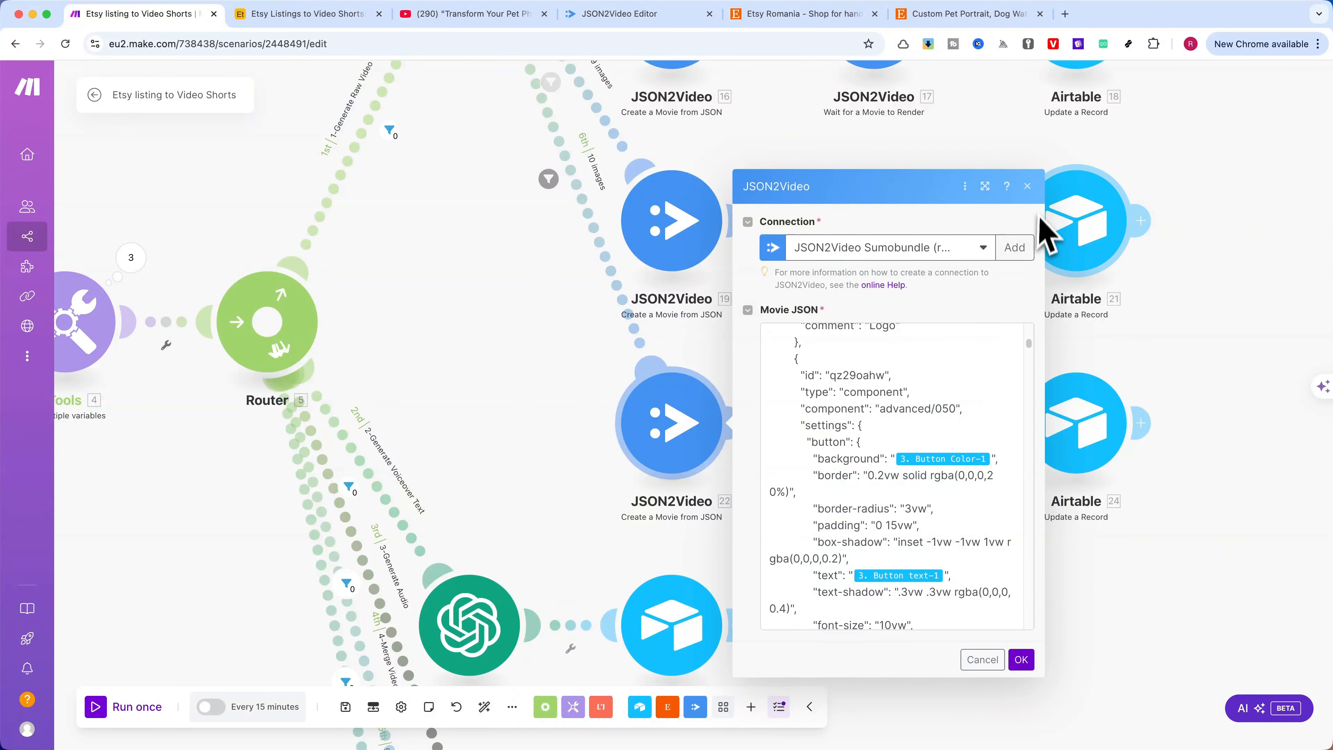
scroll(960, 484, down, 5)
click(1027, 186)
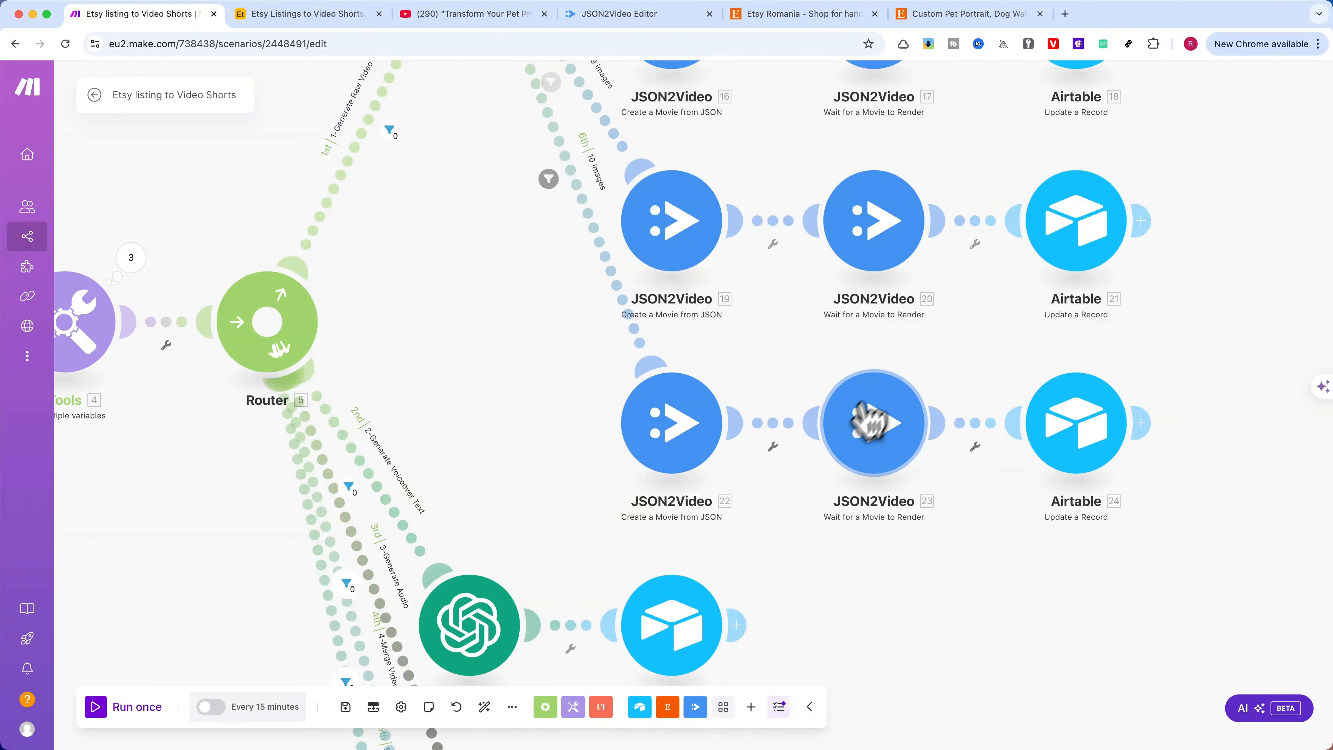
Examine the Project ID mapping in the 10 images route's "Wait for a Movie to Render" module and cancel without changes
click(887, 446)
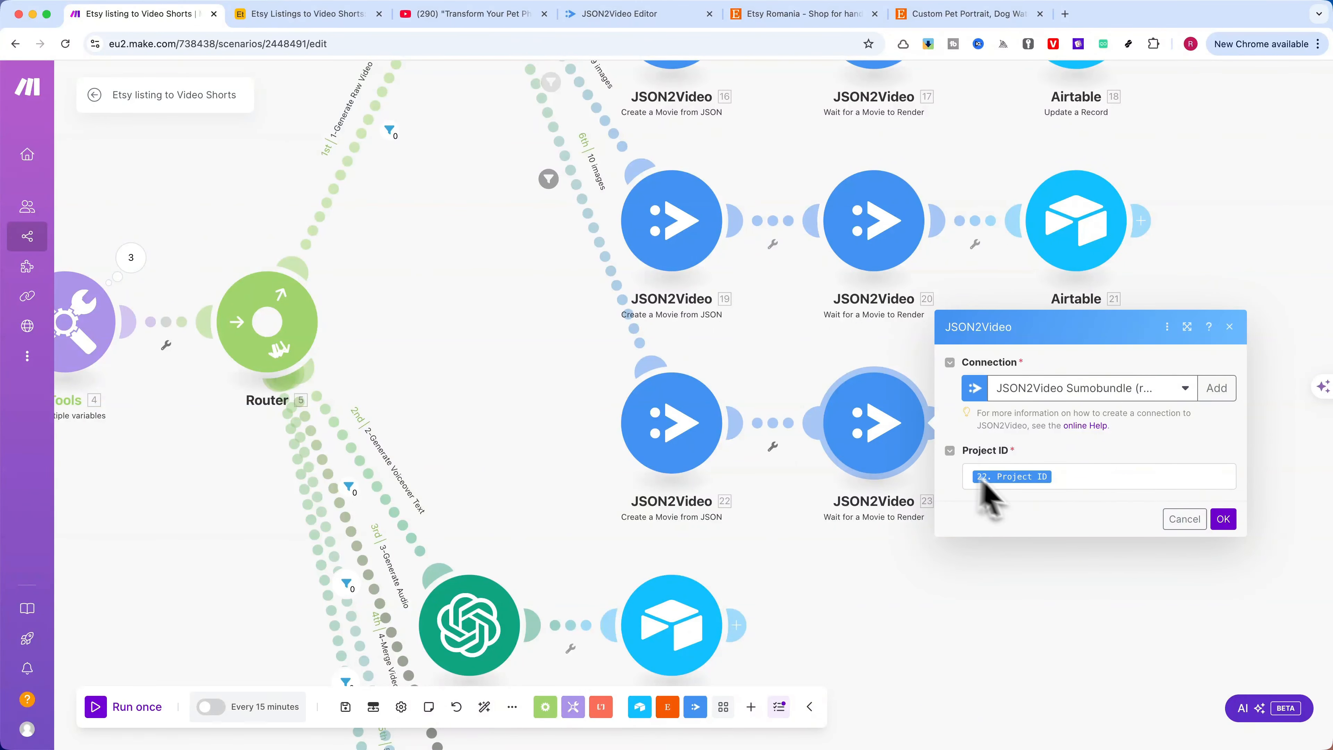
click(1064, 480)
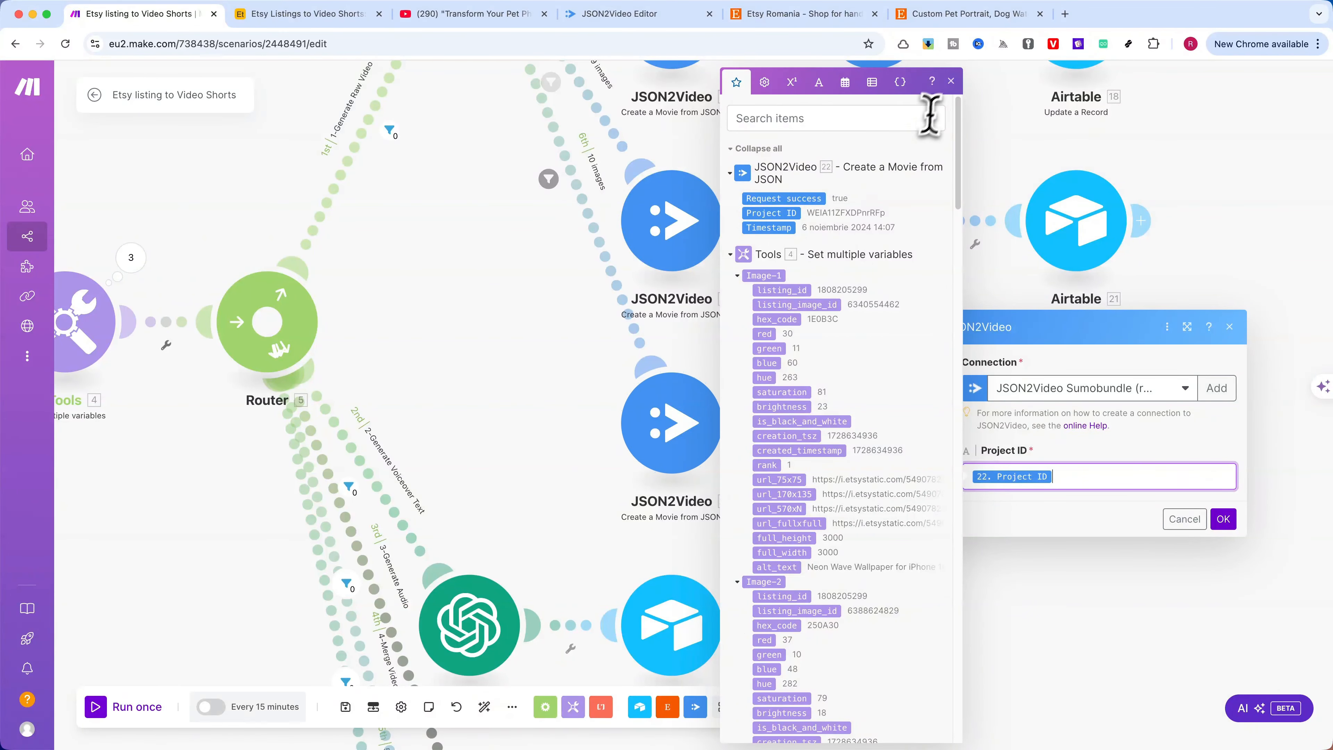
click(951, 81)
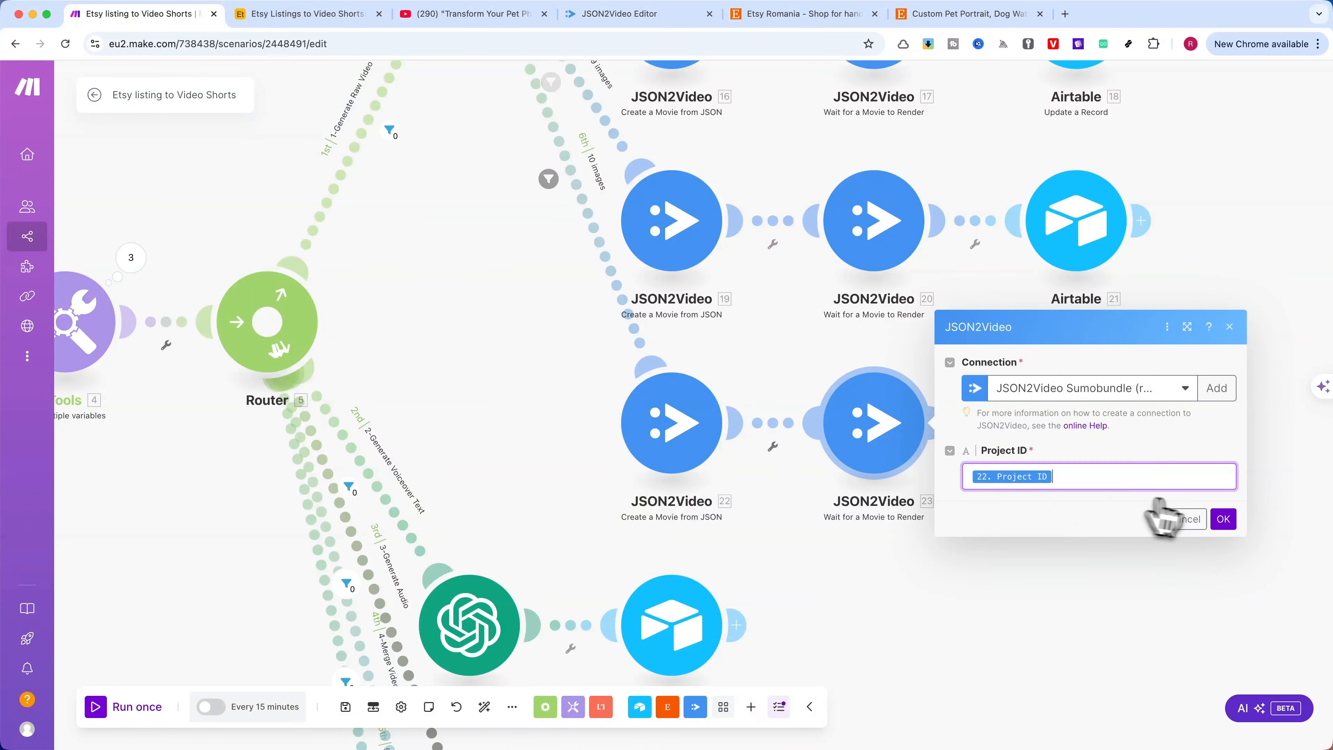
click(1187, 522)
Open the Airtable "Update a Record" module ending the 10 images route and examine its Record ID, Status and Raw Video settings
drag(981, 549, 776, 504)
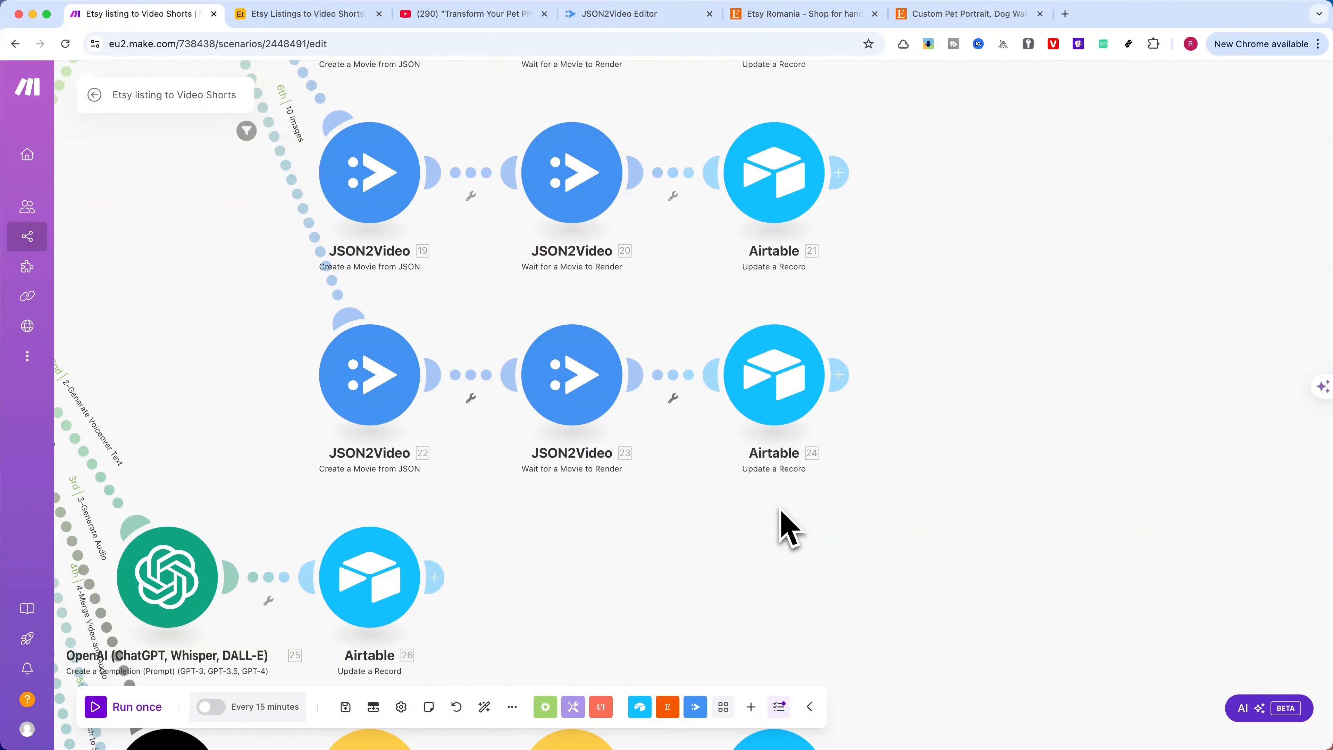
click(785, 388)
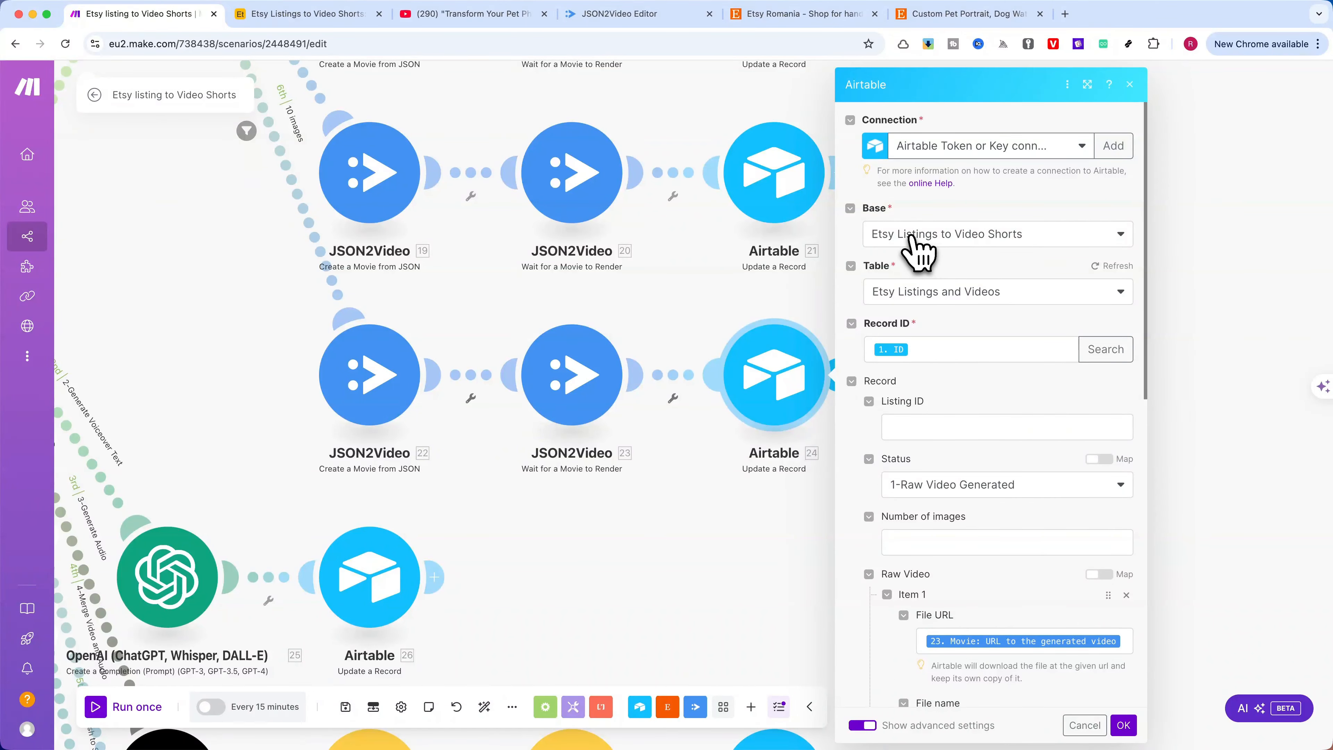
scroll(910, 252, down, 1)
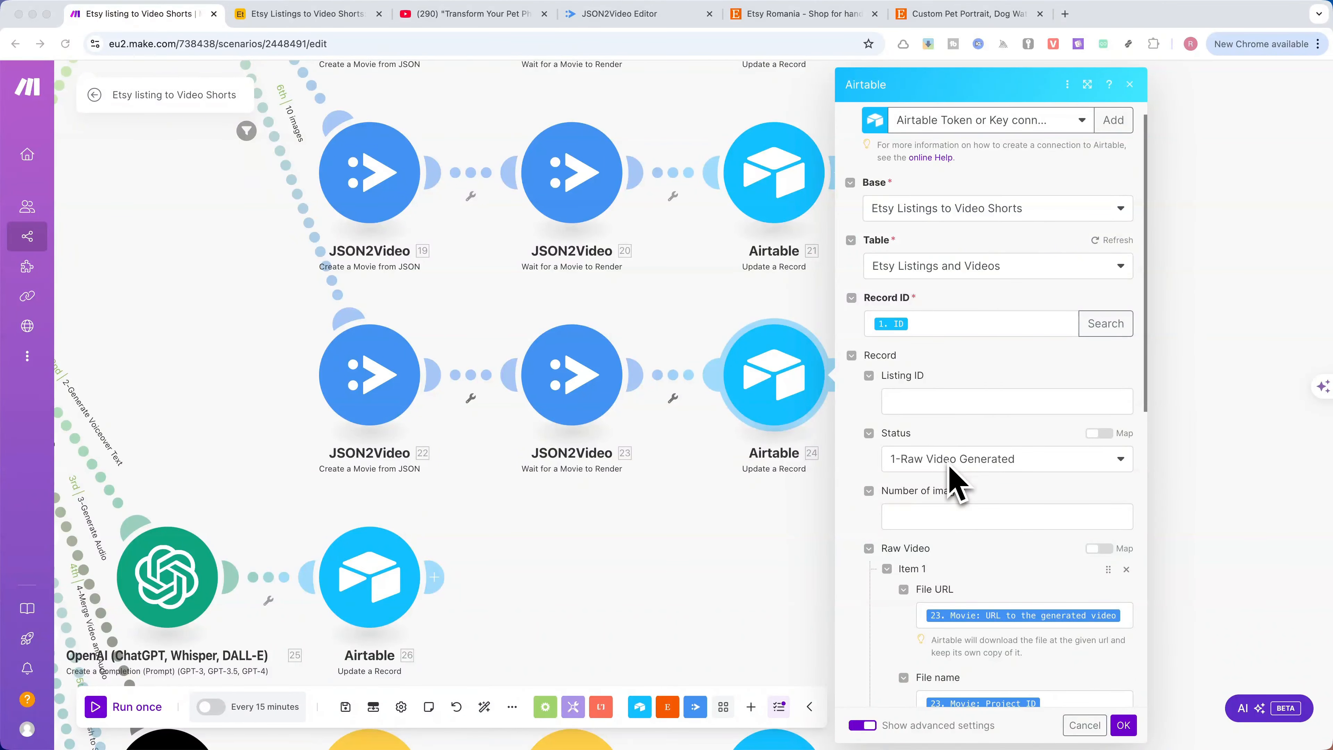
Examine the Raw Video file and video duration mappings in the 10 images route's Airtable module and confirm its settings
scroll(954, 483, down, 4)
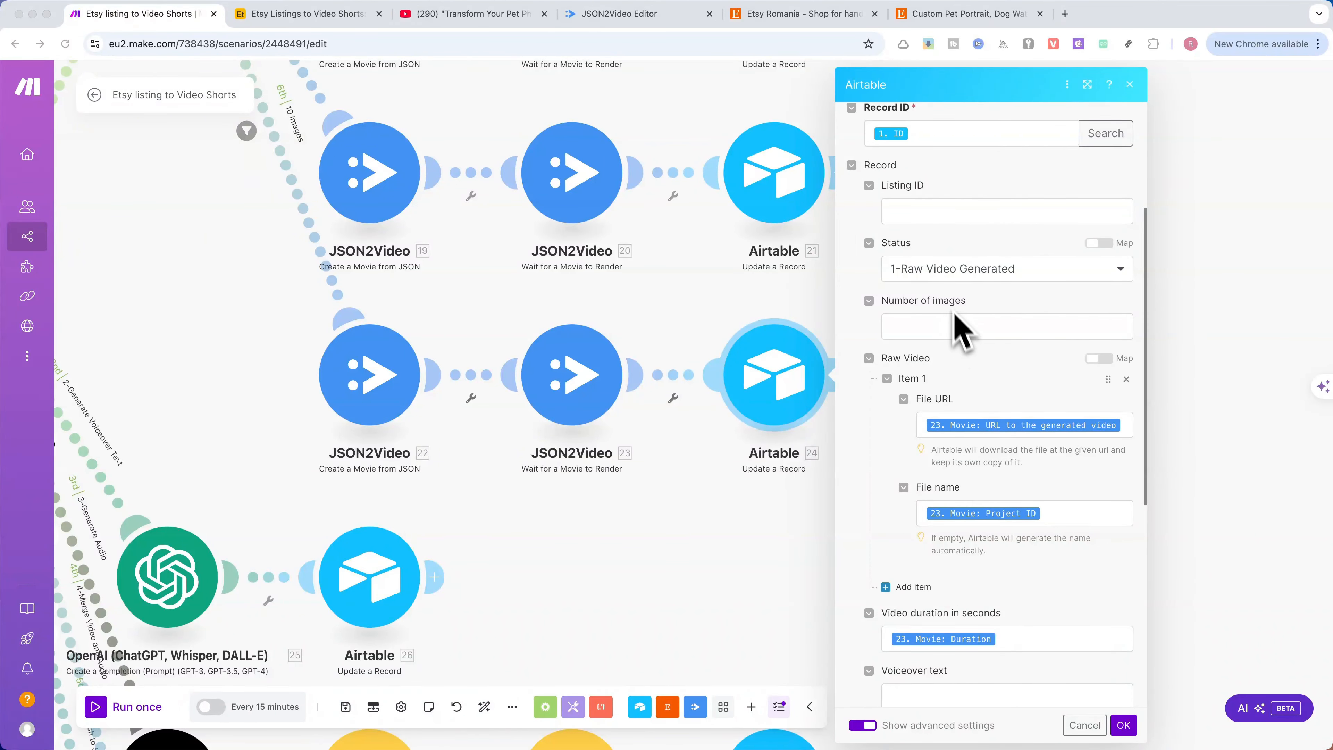
scroll(966, 368, down, 2)
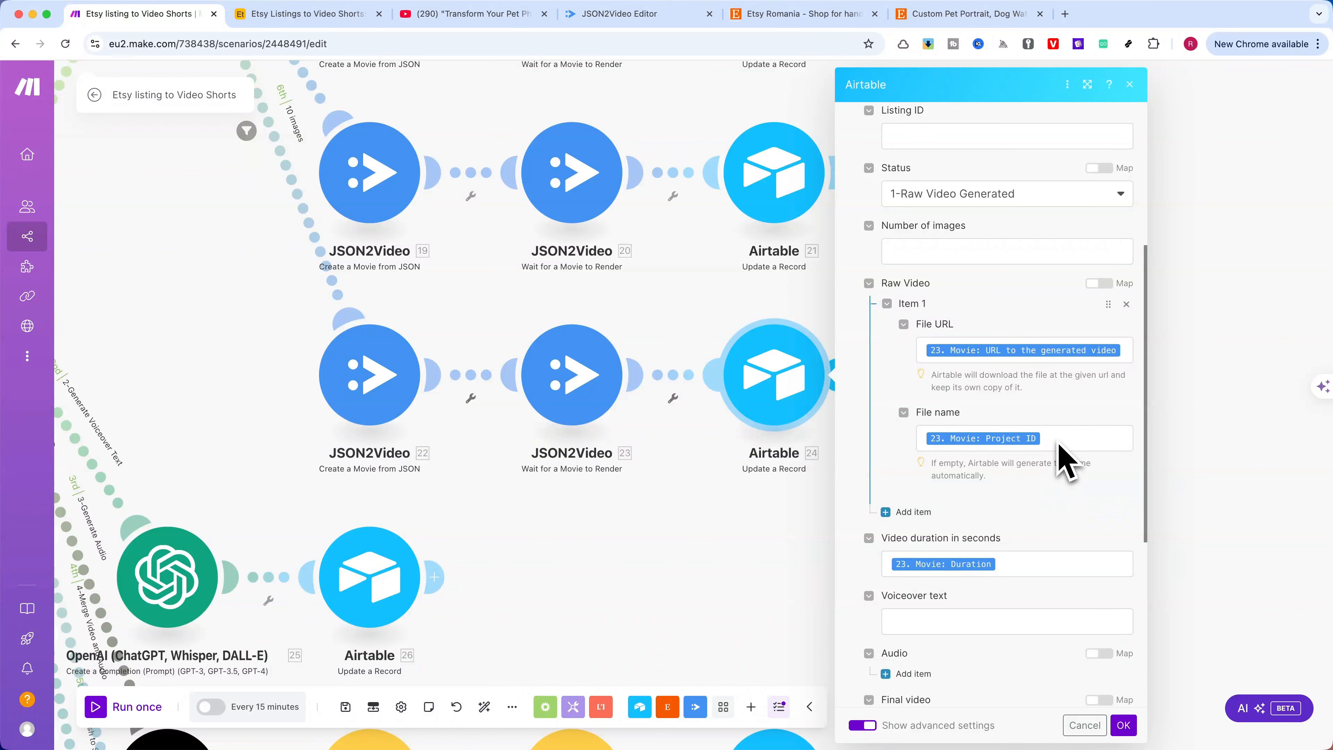
click(1011, 564)
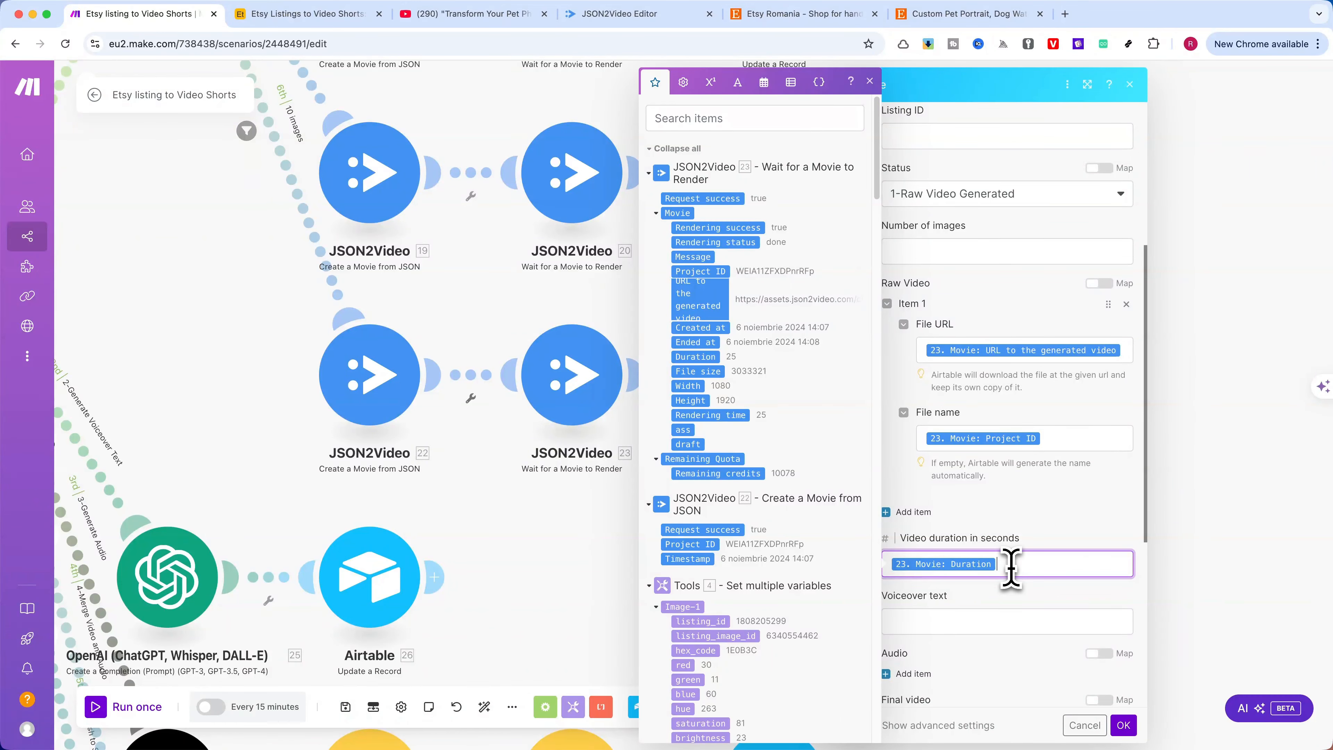
click(1050, 517)
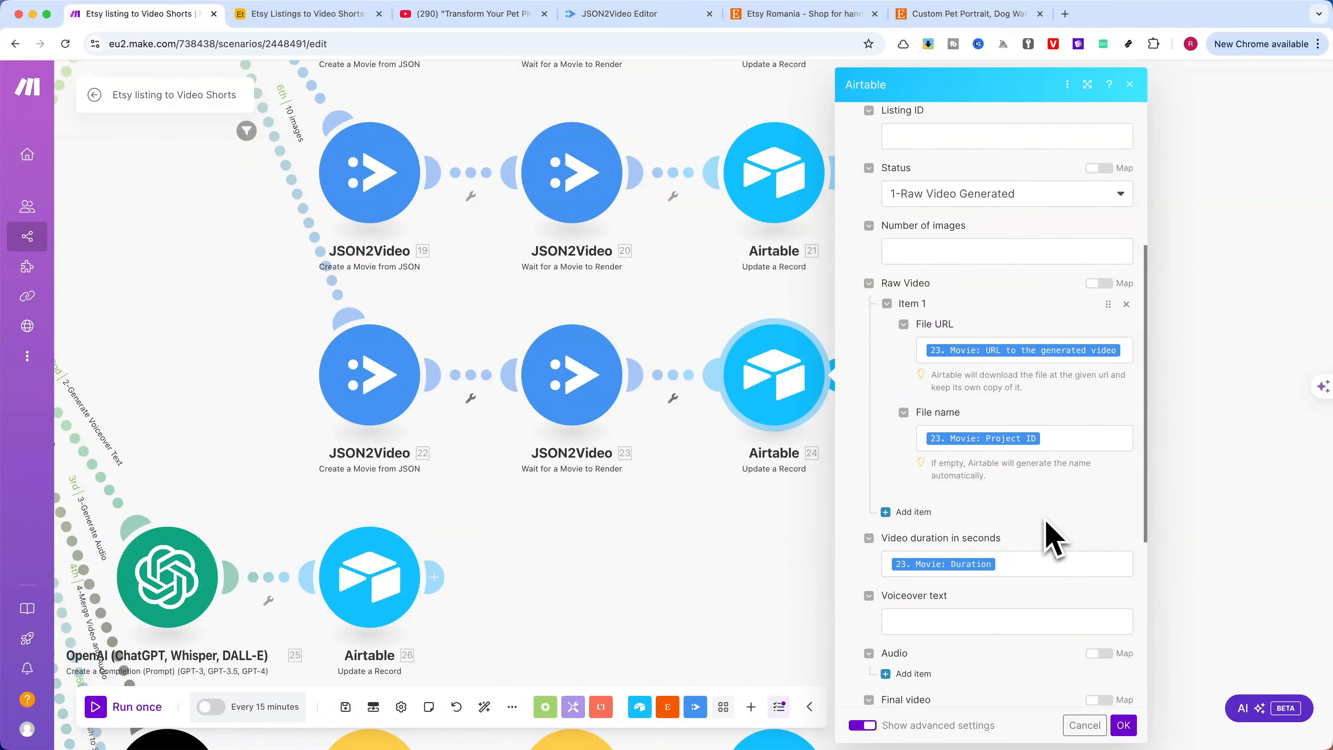
scroll(1044, 528, down, 5)
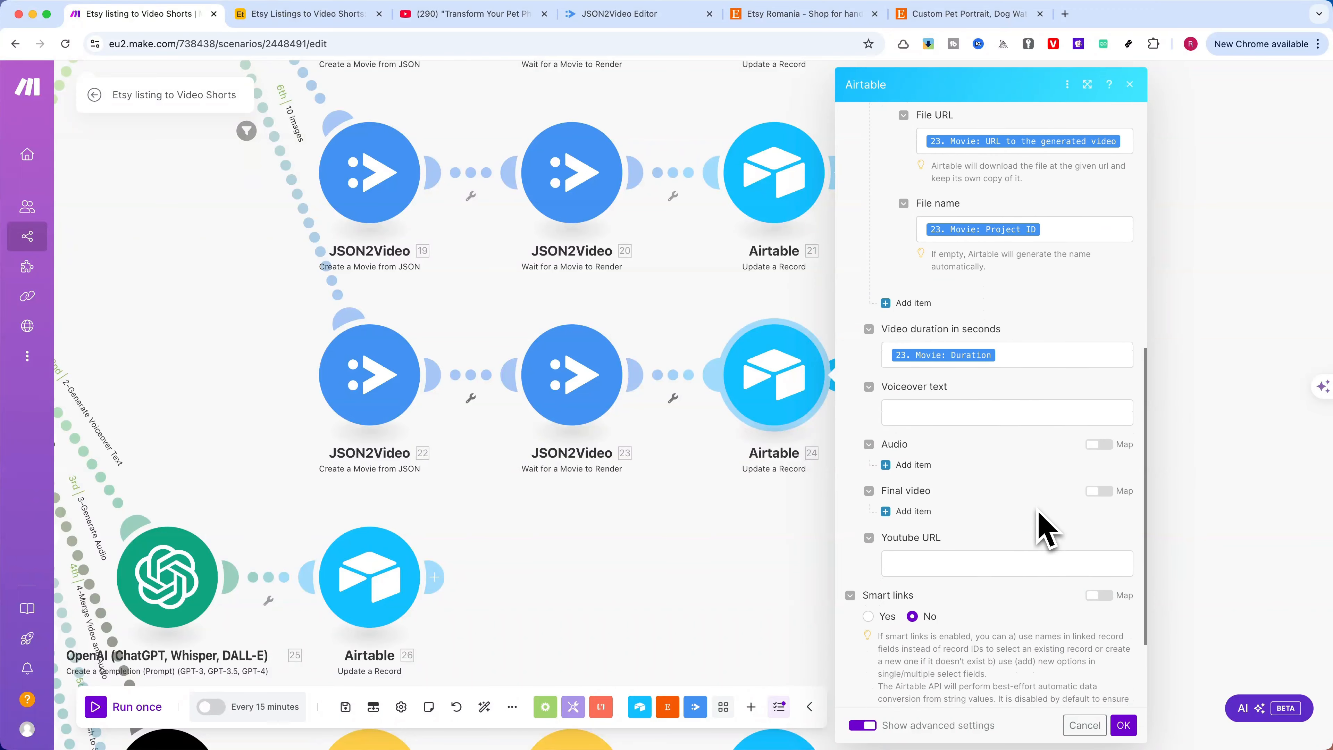
click(1123, 725)
Switch to the Airtable base and set the third listing's Status to 2-Generate Voiceover Text
drag(729, 619, 981, 578)
scroll(971, 556, down, 2)
drag(581, 407, 751, 405)
click(294, 14)
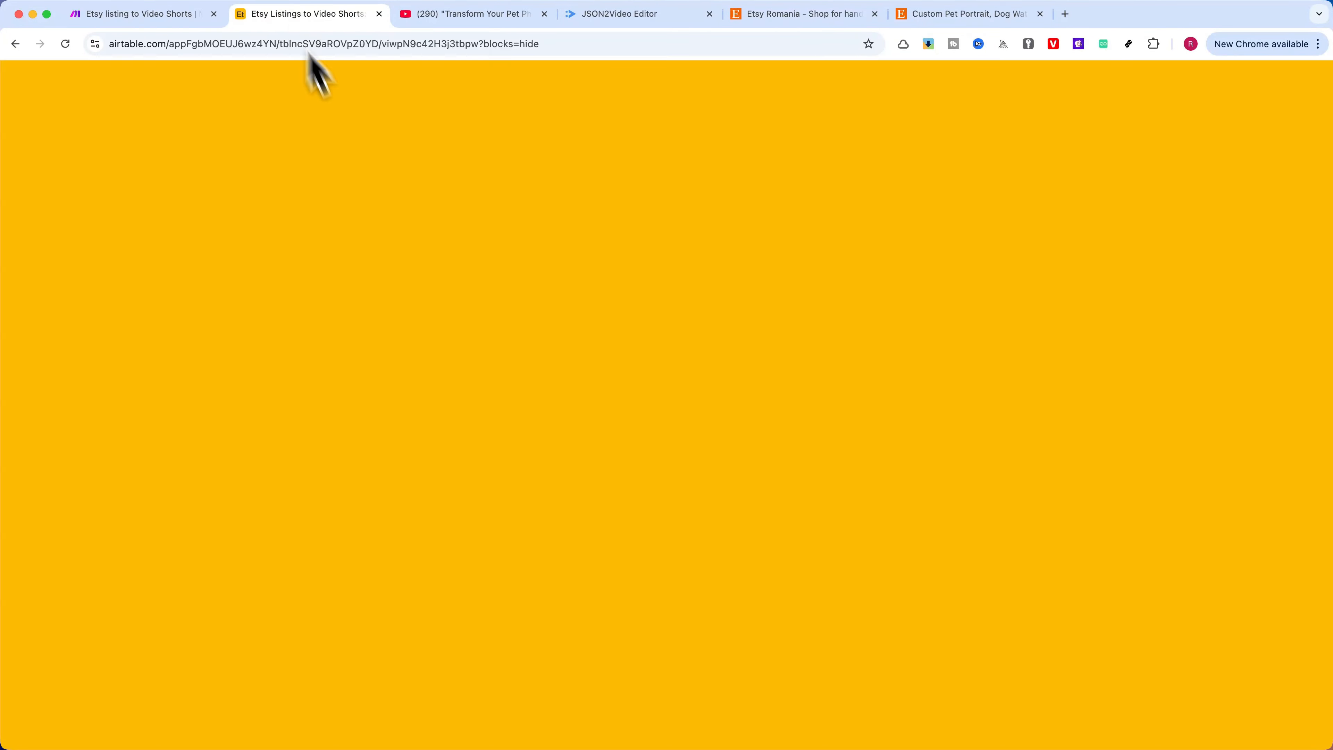
double_click(428, 234)
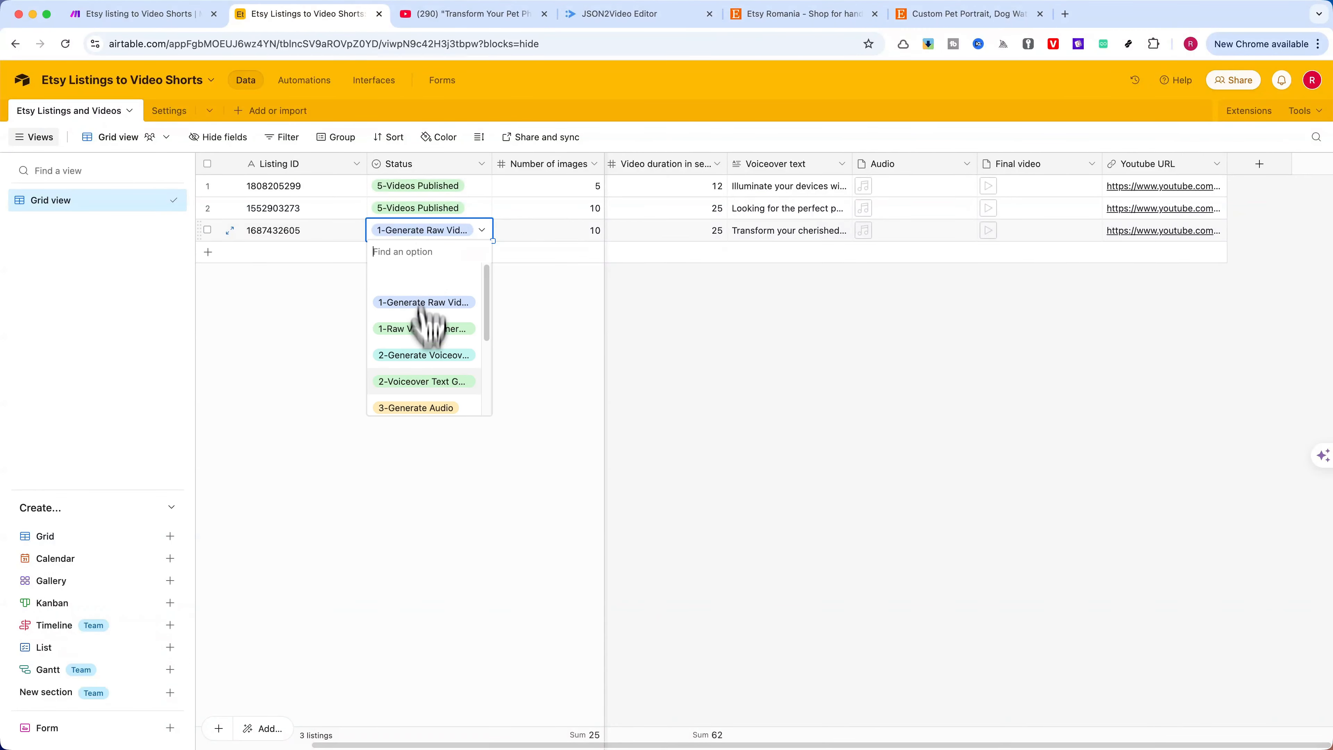
click(426, 326)
Switch back to the Make scenario and examine the 2-Generate Voiceover Text route's filter condition, closing it without changes
click(124, 14)
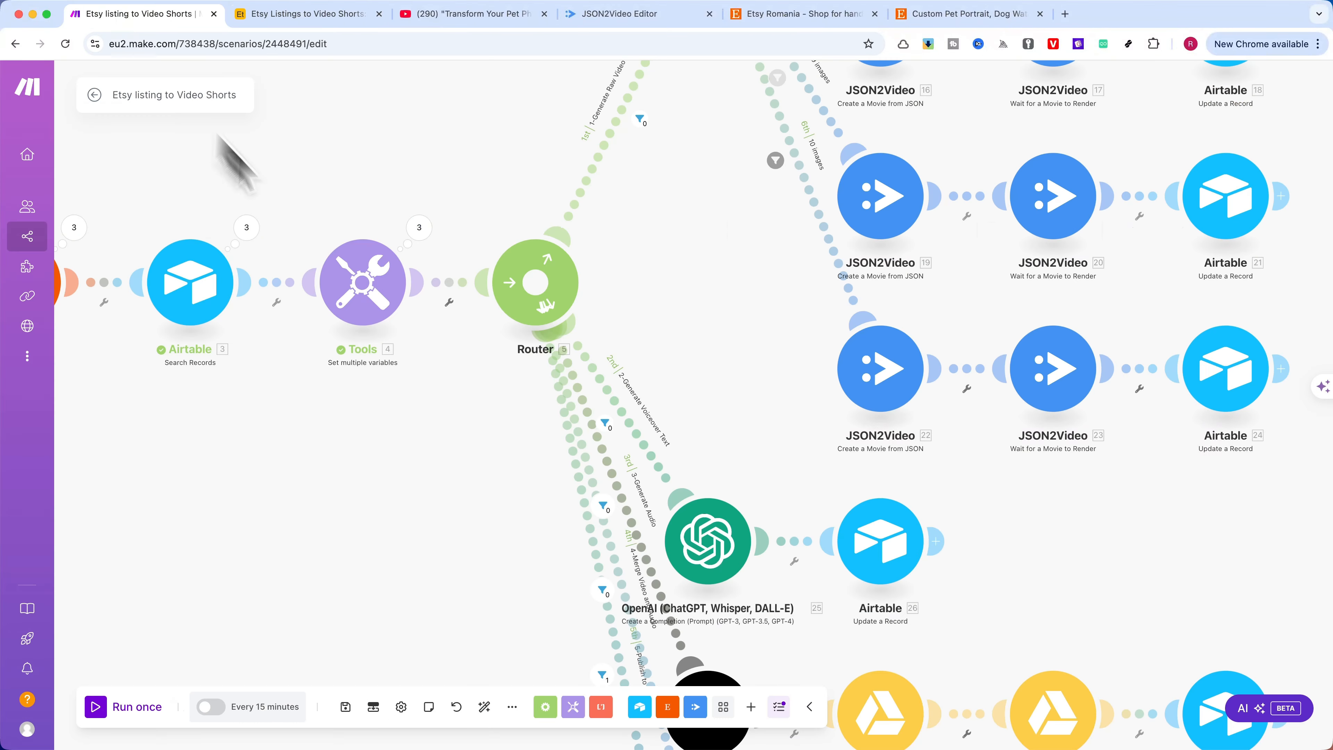
scroll(619, 310, up, 5)
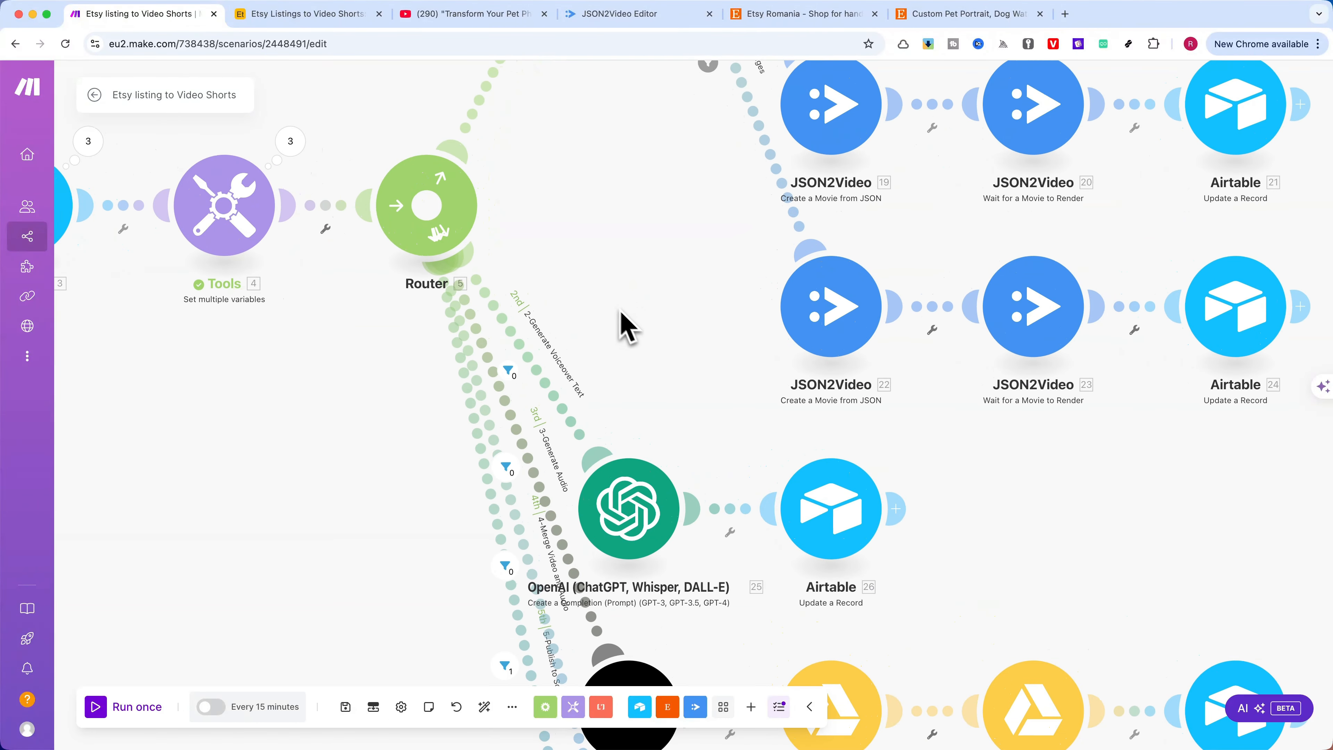
scroll(618, 370, up, 2)
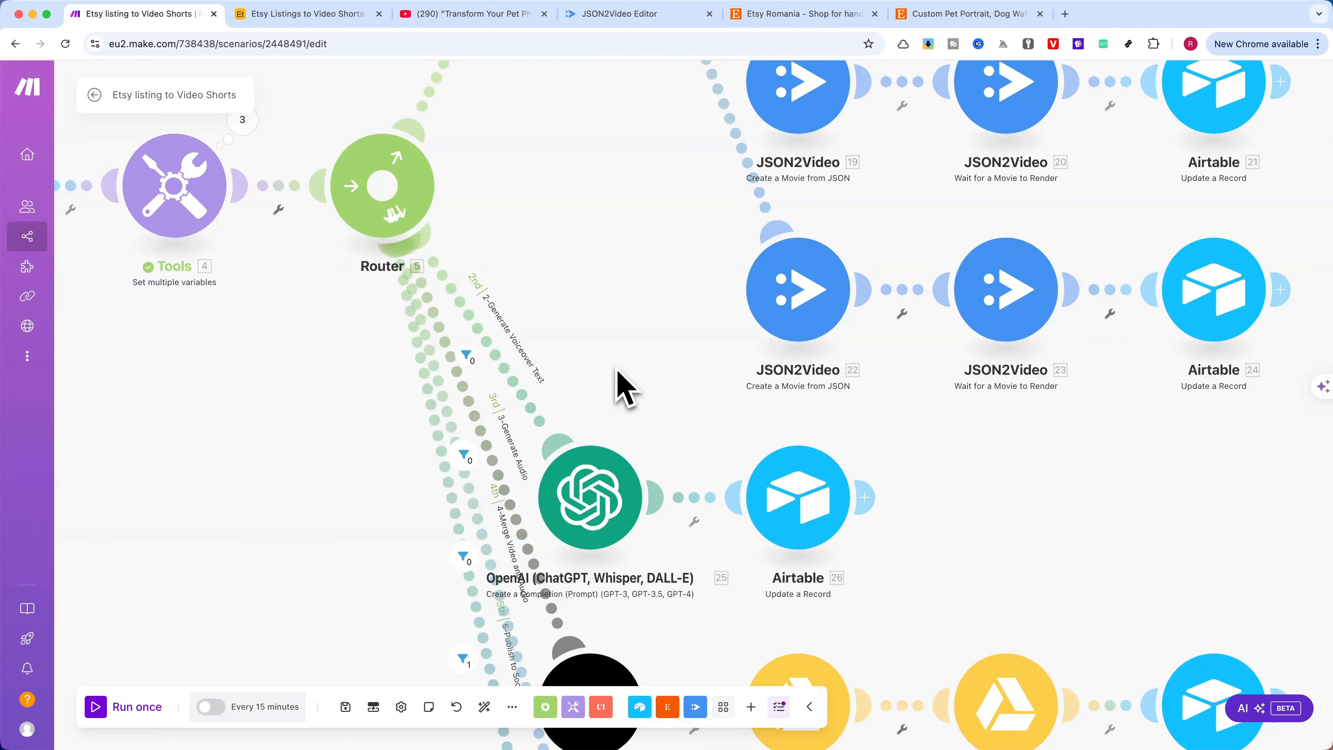
click(512, 381)
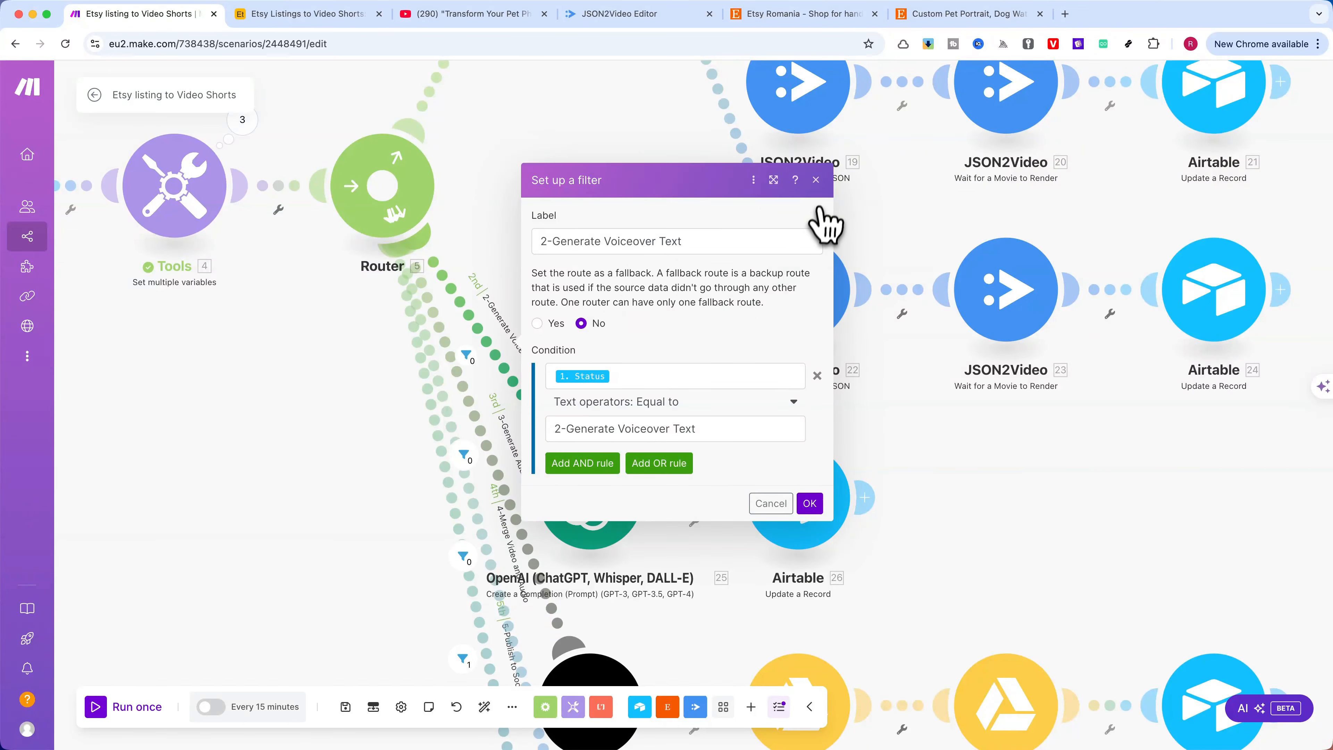
click(816, 180)
Examine the voiceover route's OpenAI module in enlarged view, including its model and User and Assistant prompts, and confirm its settings
click(595, 535)
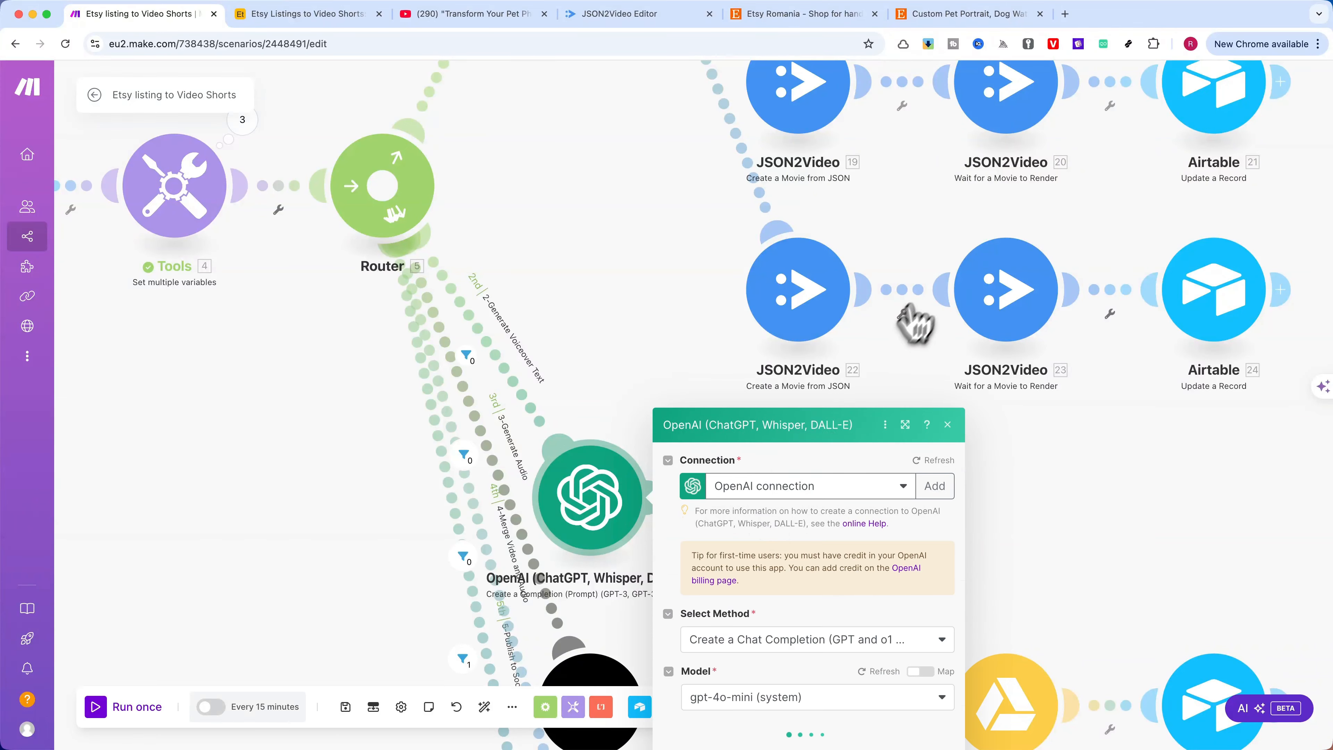
click(905, 198)
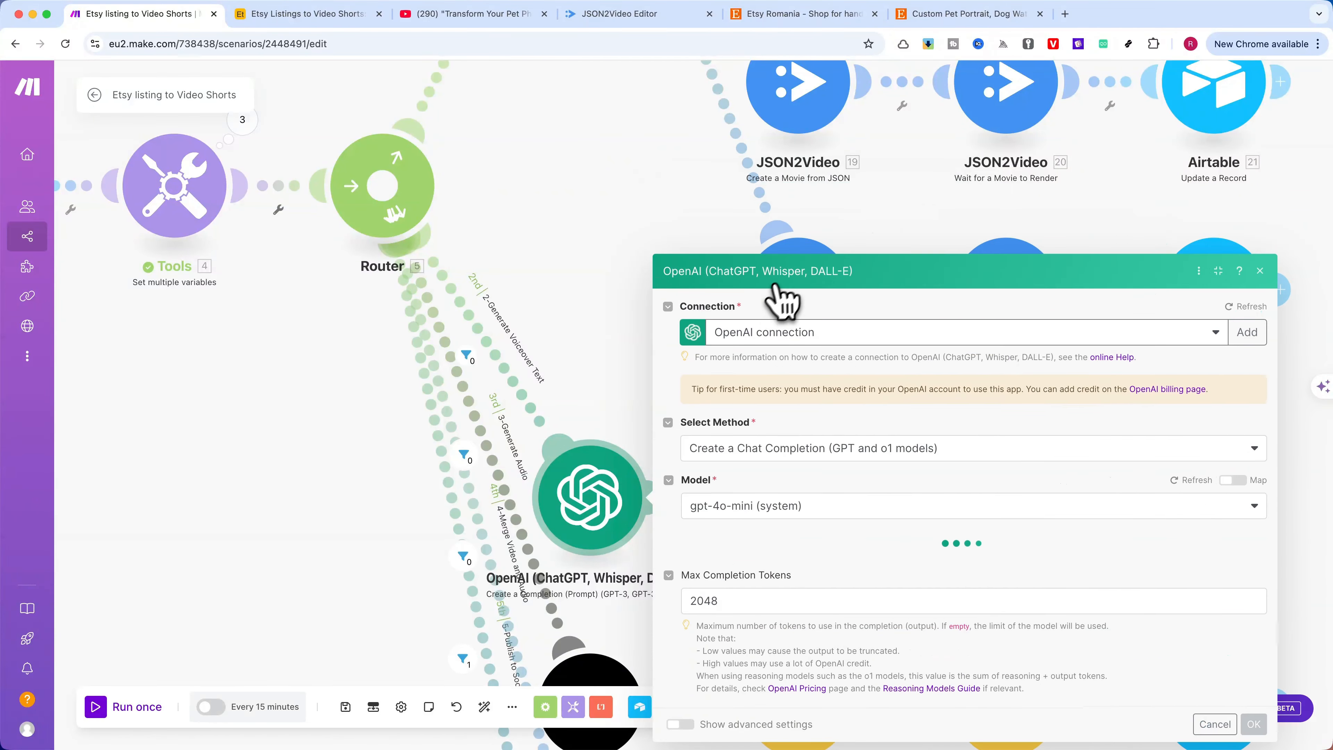
scroll(818, 348, down, 5)
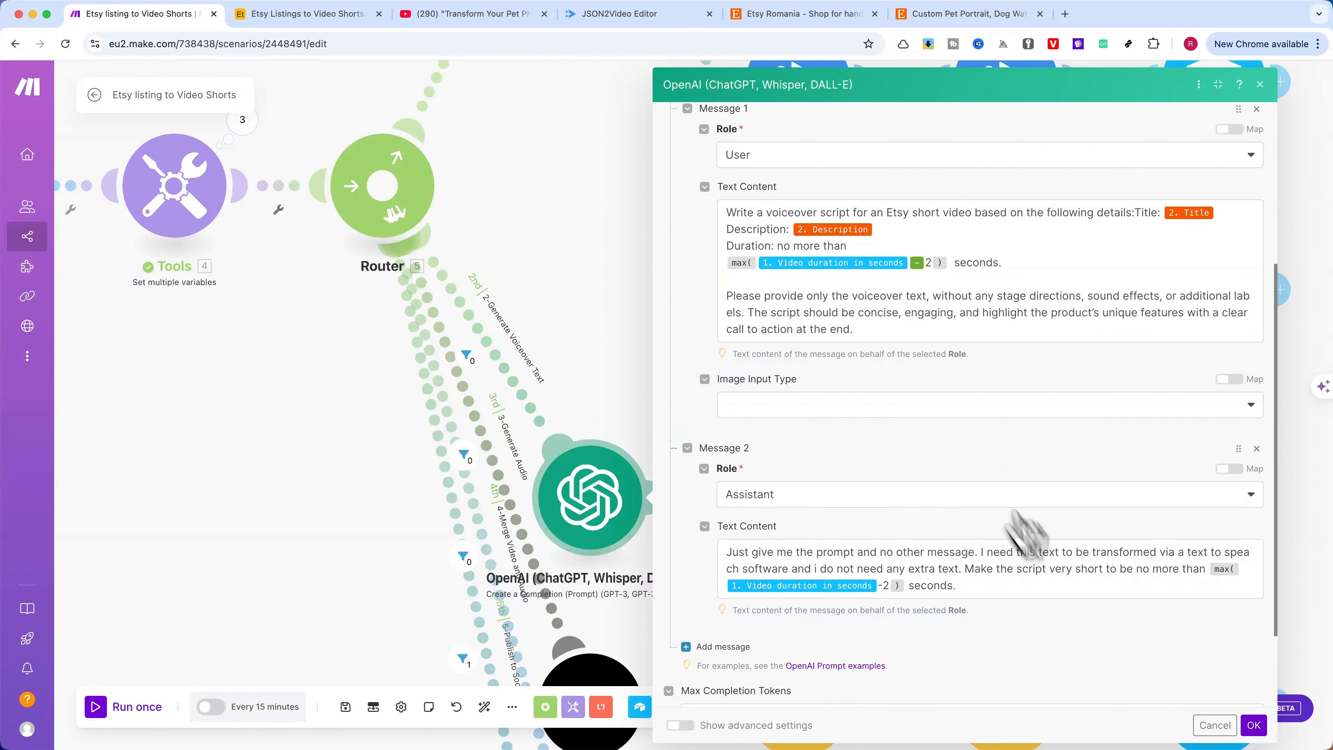
click(1254, 725)
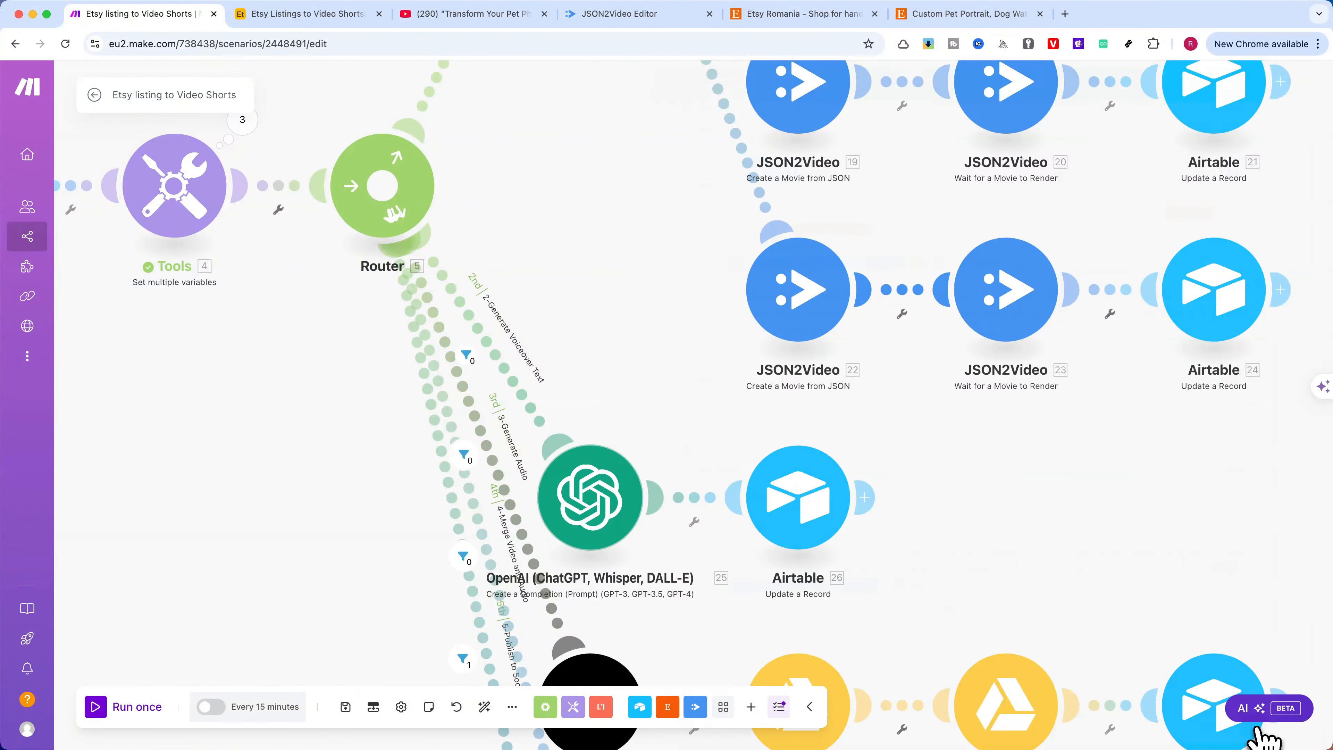
Examine the voiceover route's Airtable module, tracing the Voiceover text mapping to the OpenAI message content, and confirm its settings
click(805, 522)
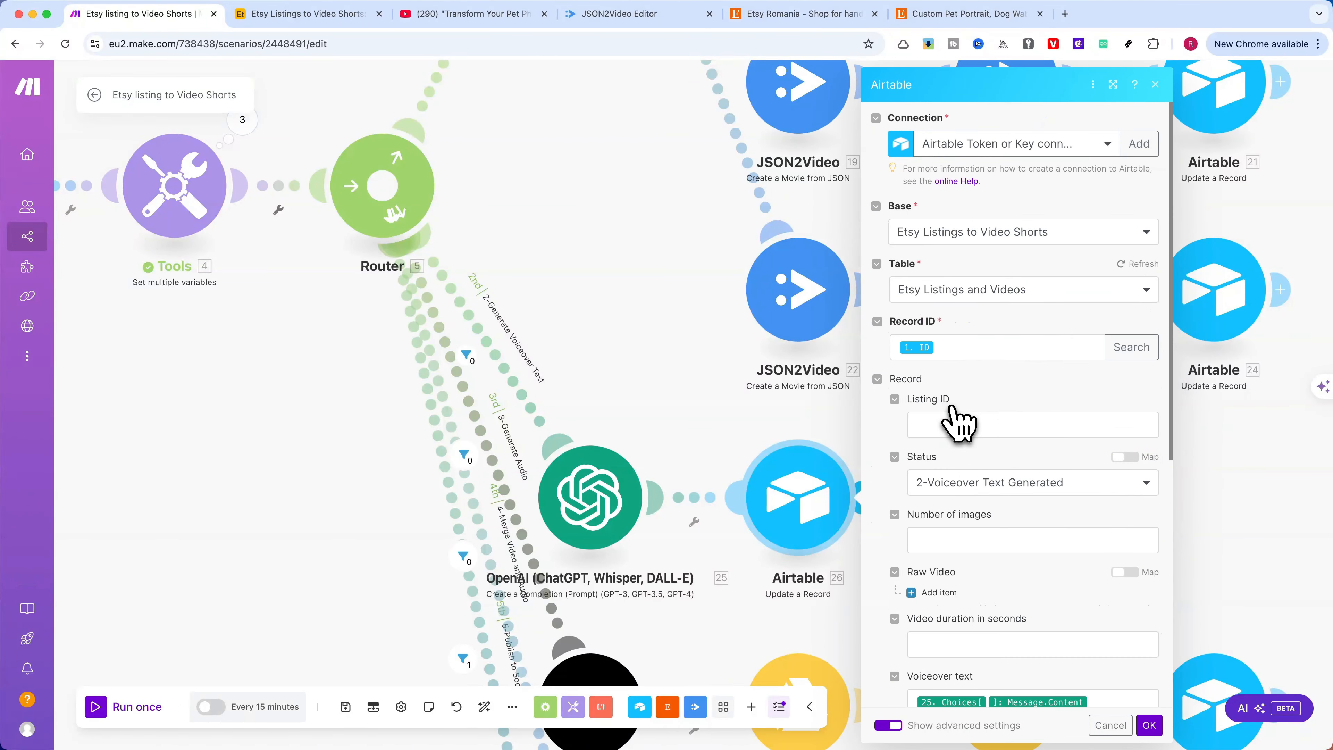
scroll(957, 336, down, 5)
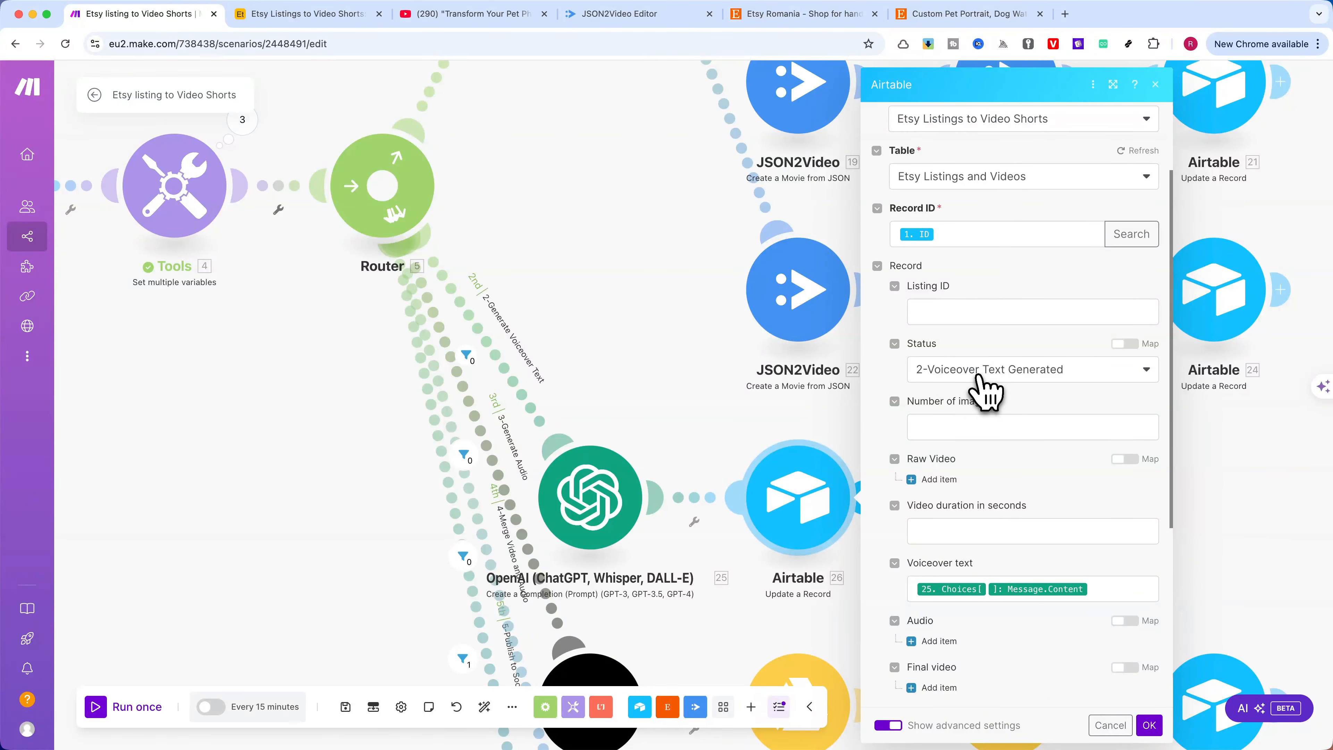
scroll(999, 388, down, 3)
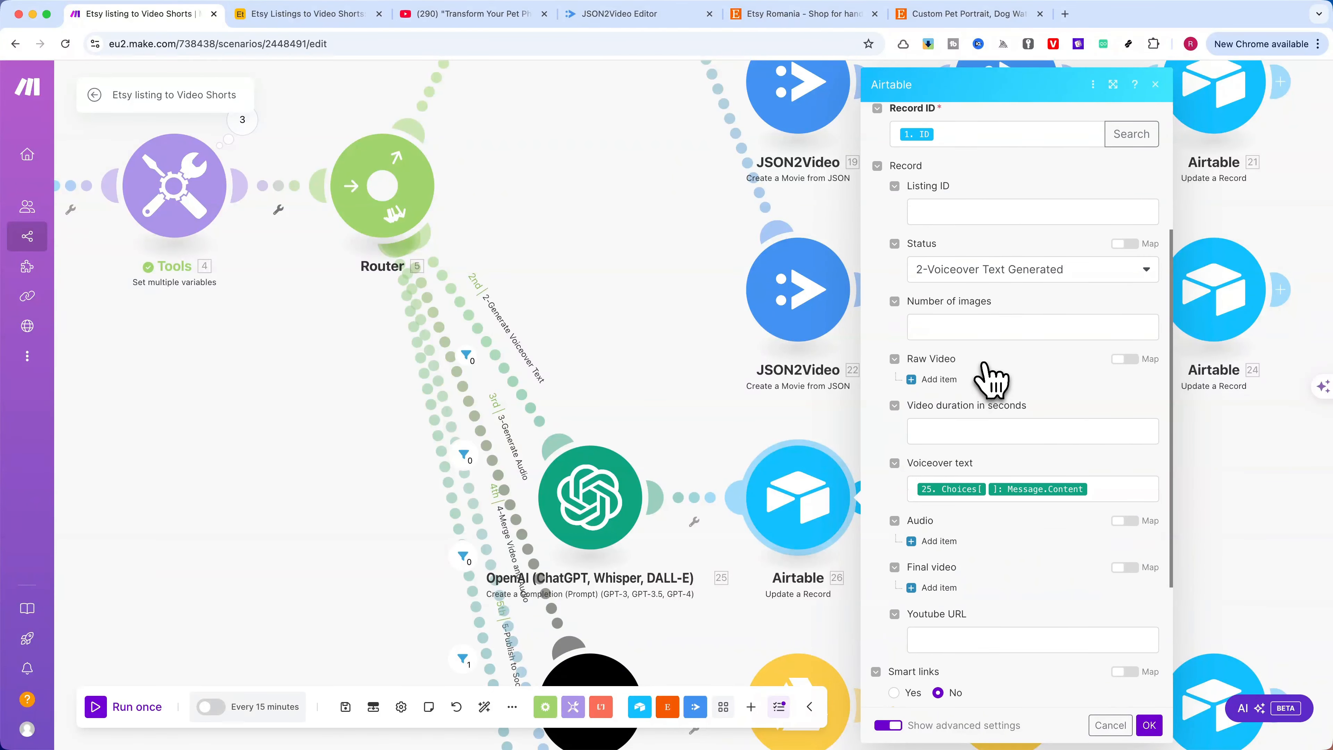
scroll(991, 378, down, 2)
click(1099, 441)
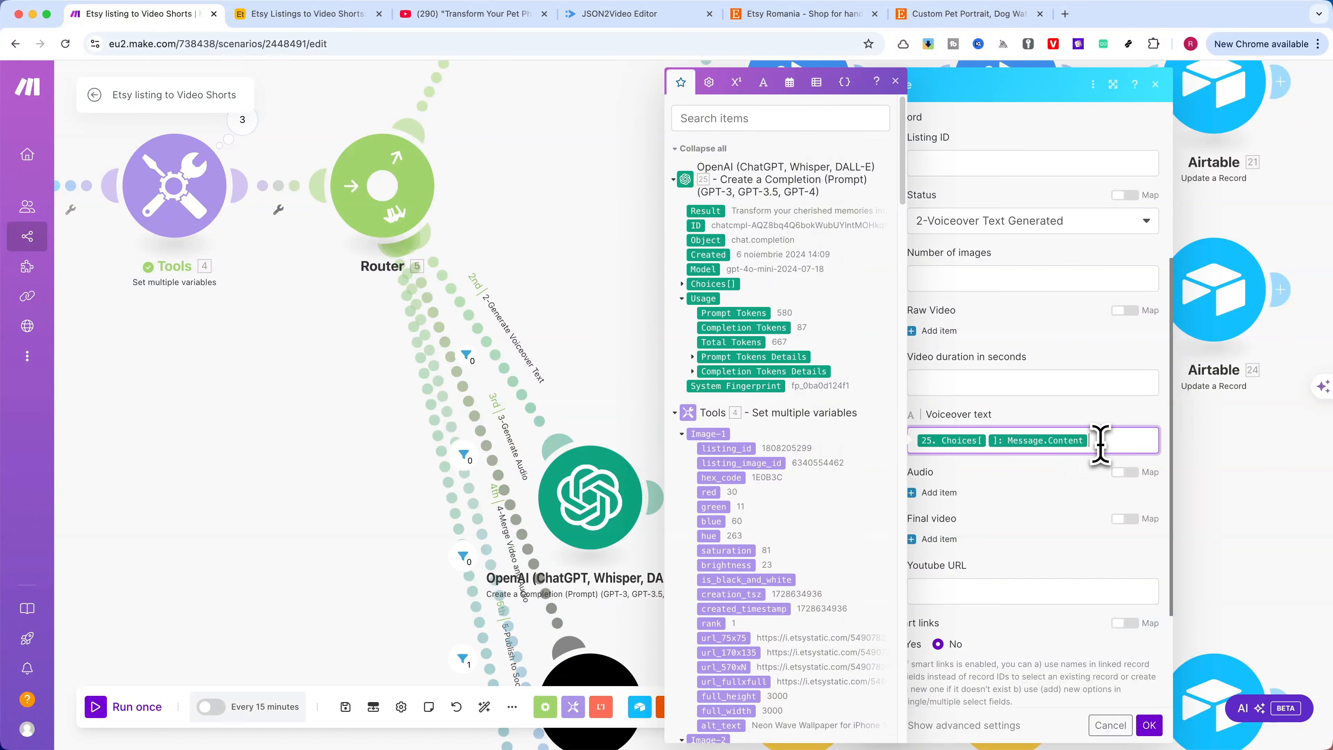
click(683, 284)
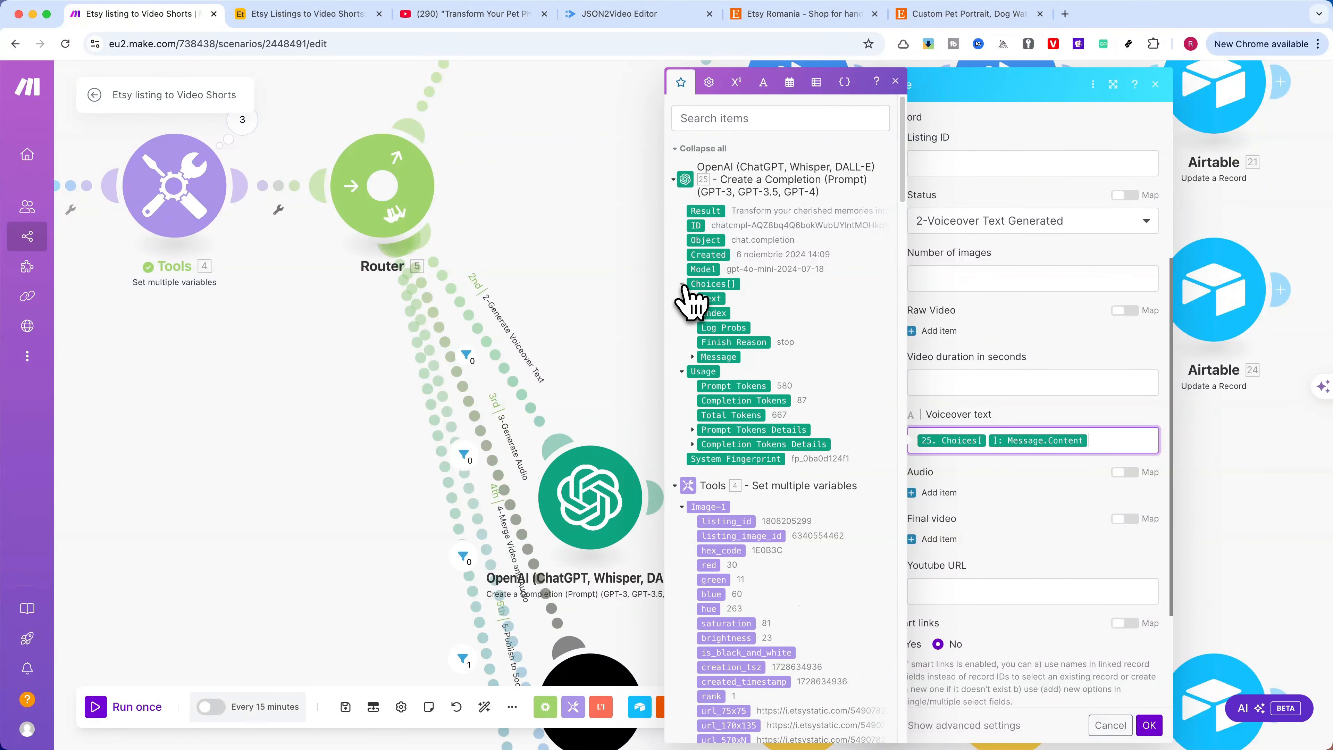
click(705, 357)
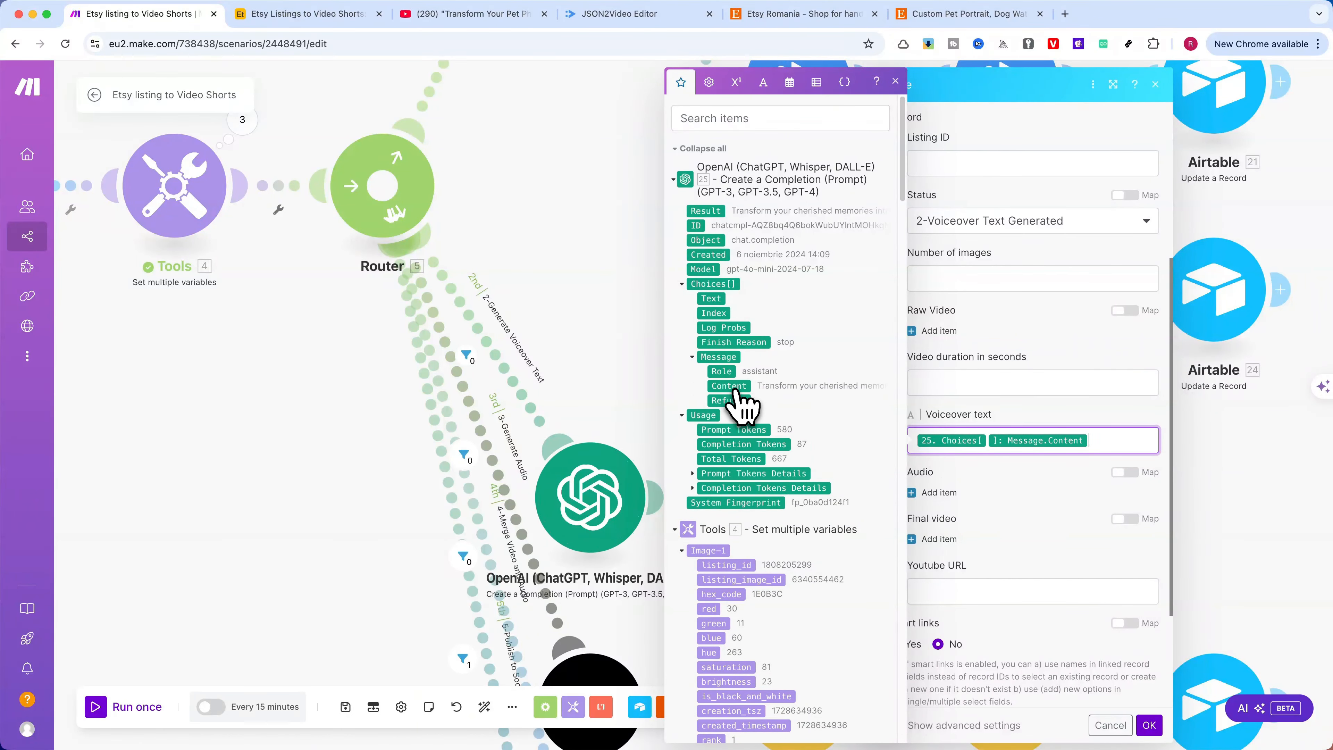
click(895, 81)
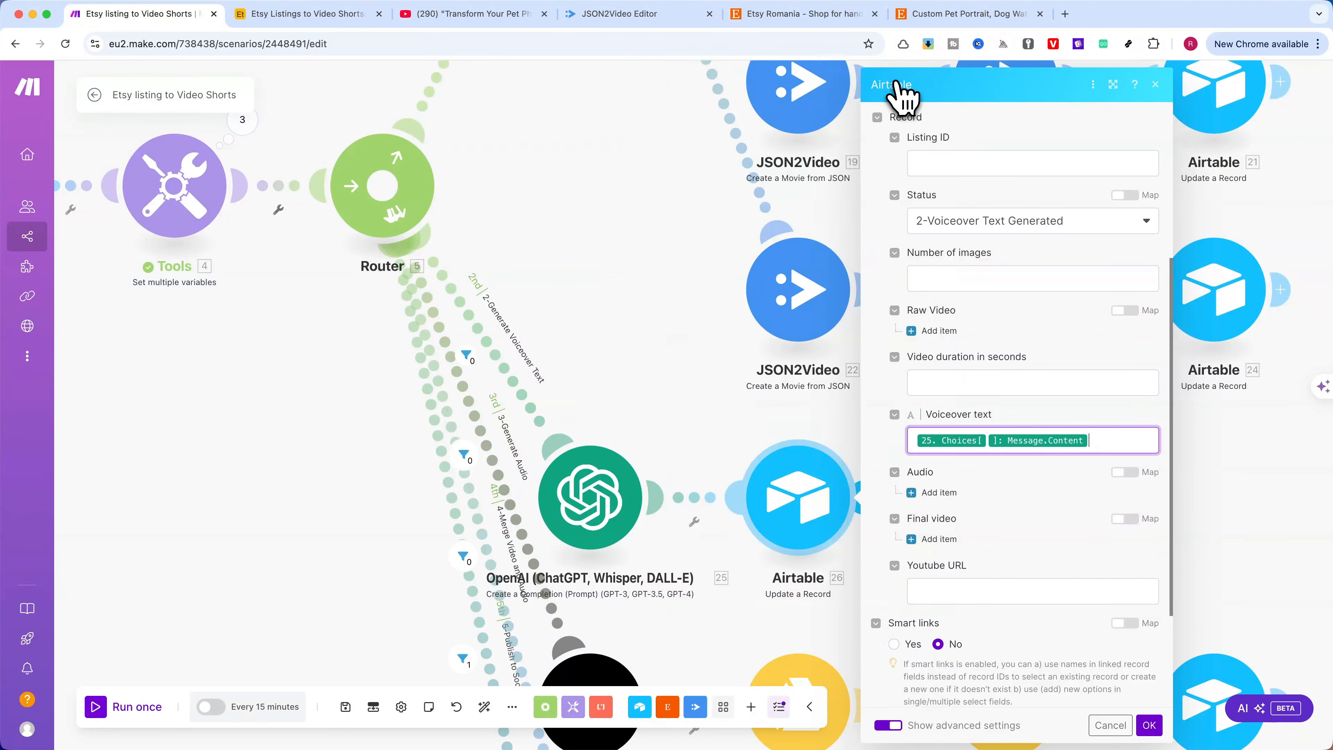
click(1149, 724)
Switch to the Airtable base and view the third listing's Voiceover text, closing the expanded cell
drag(668, 398, 743, 330)
scroll(742, 328, down, 5)
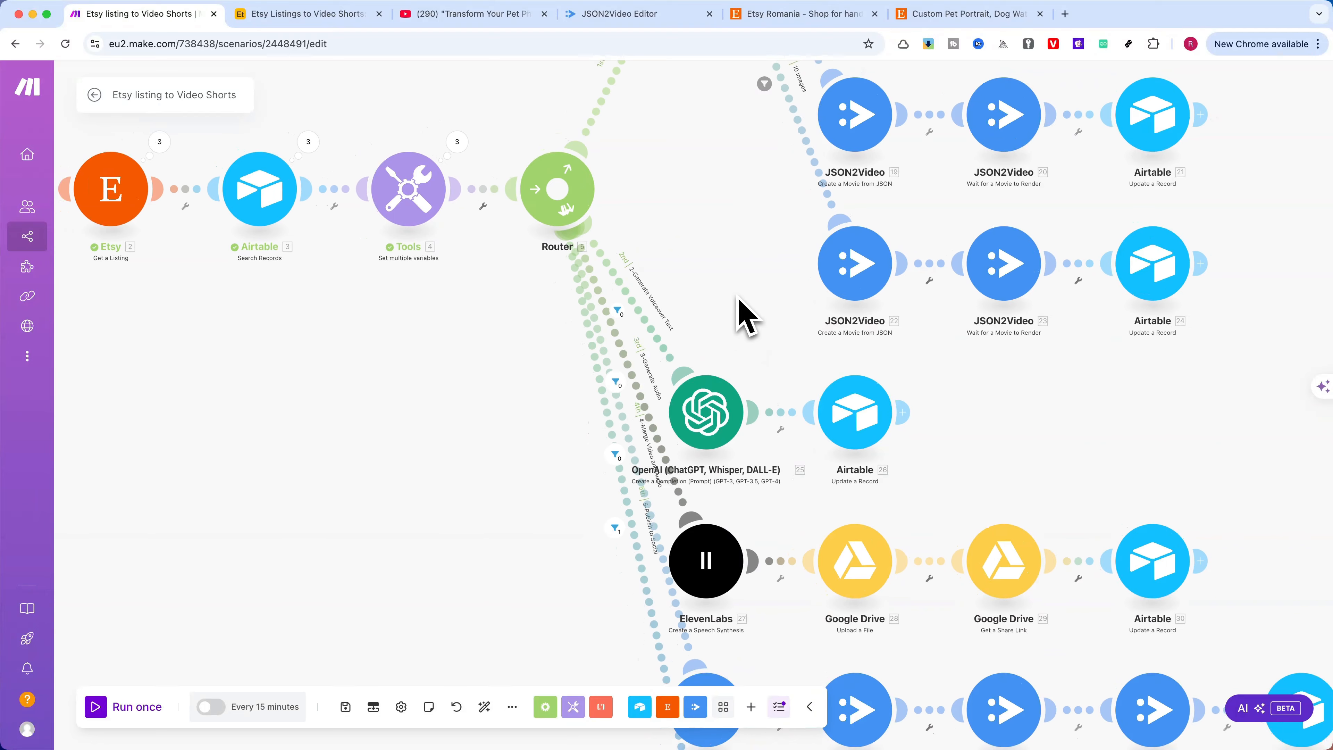
click(310, 15)
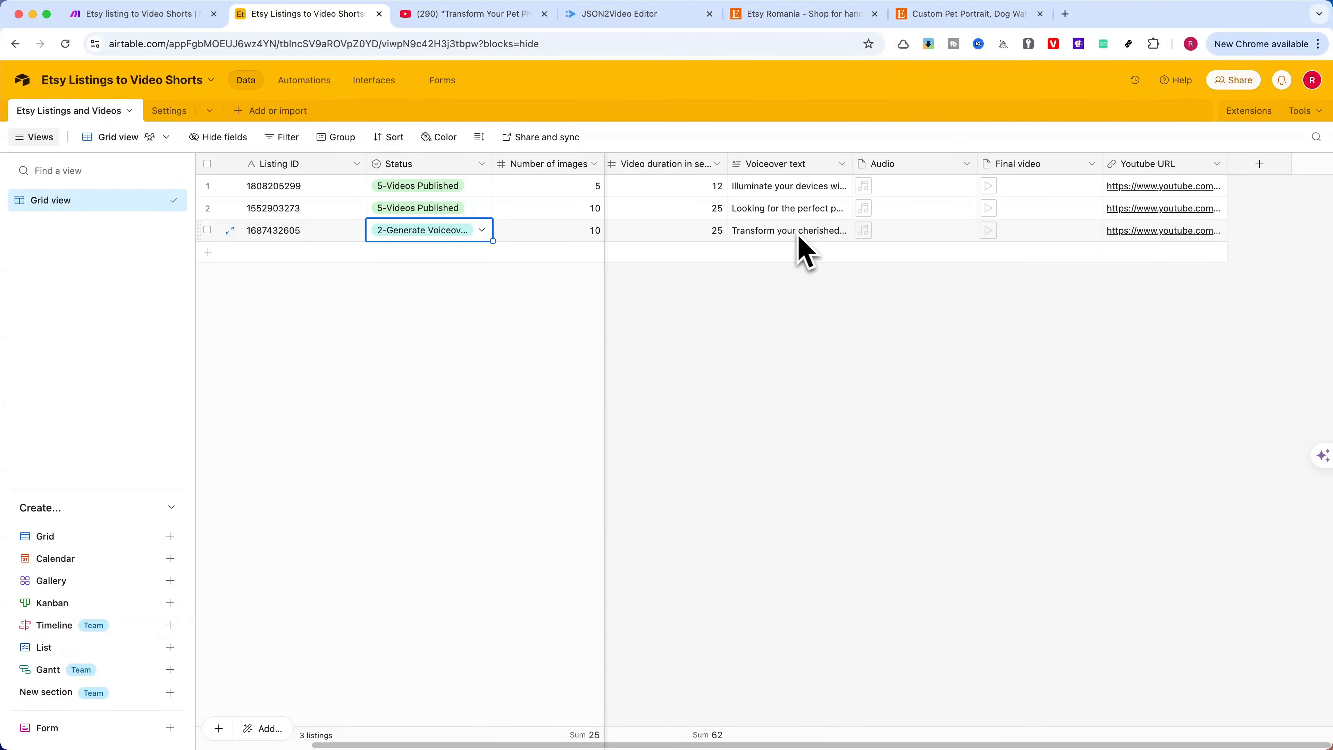
click(813, 233)
click(839, 244)
click(793, 316)
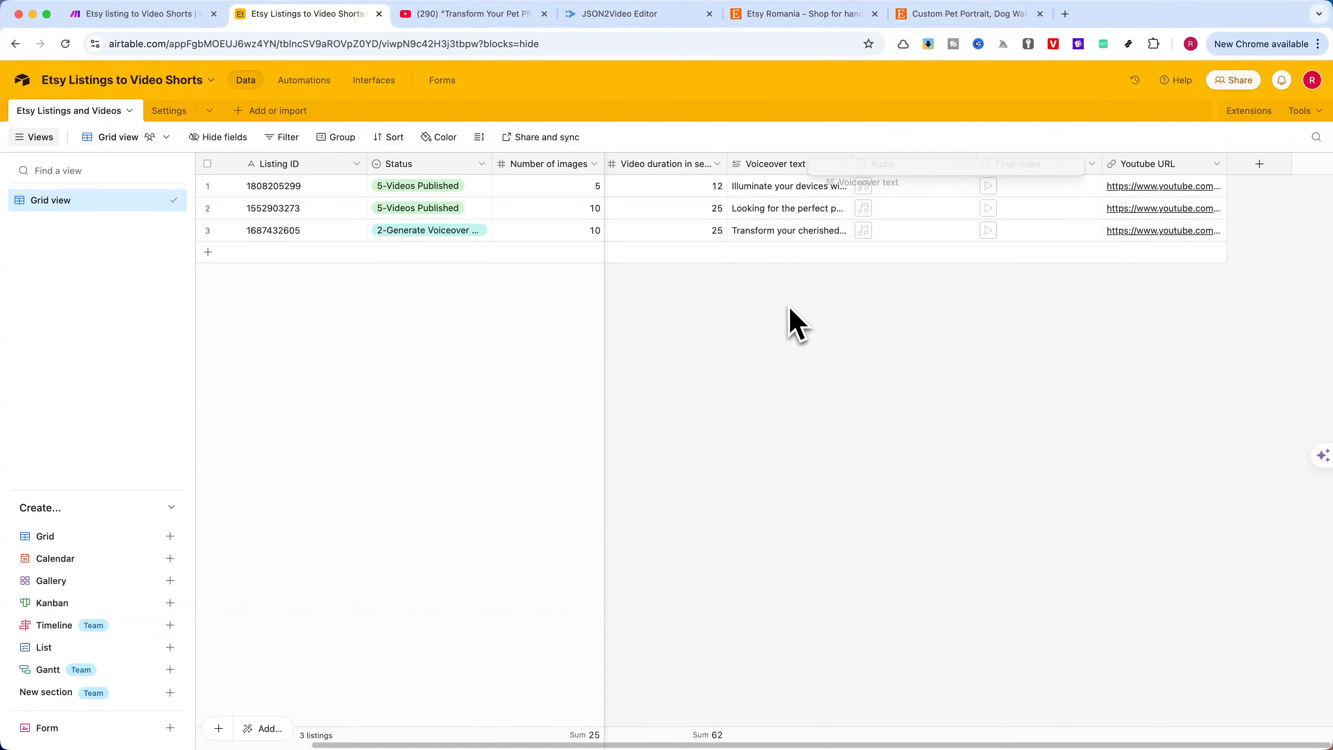
Return to the Make scenario briefly, and set the third listing's Status in Airtable to 3-Generate Audio
click(157, 14)
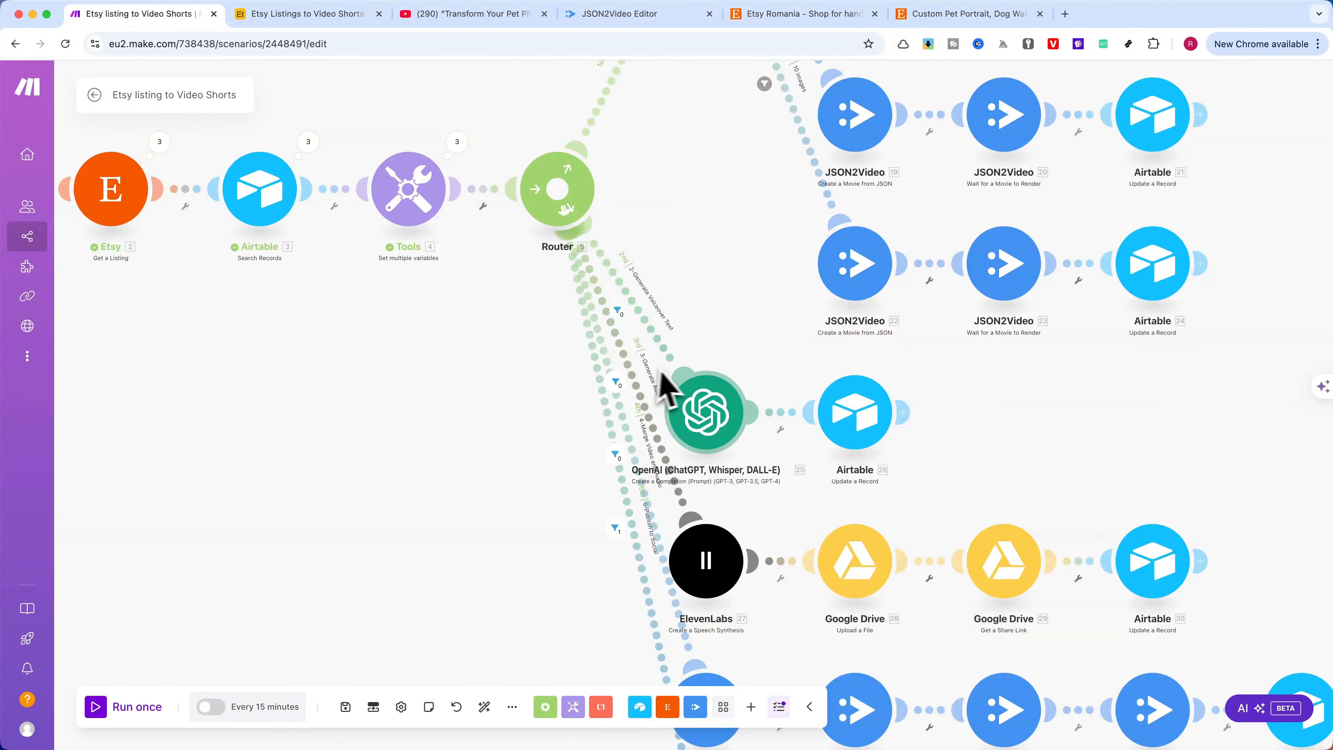
click(279, 15)
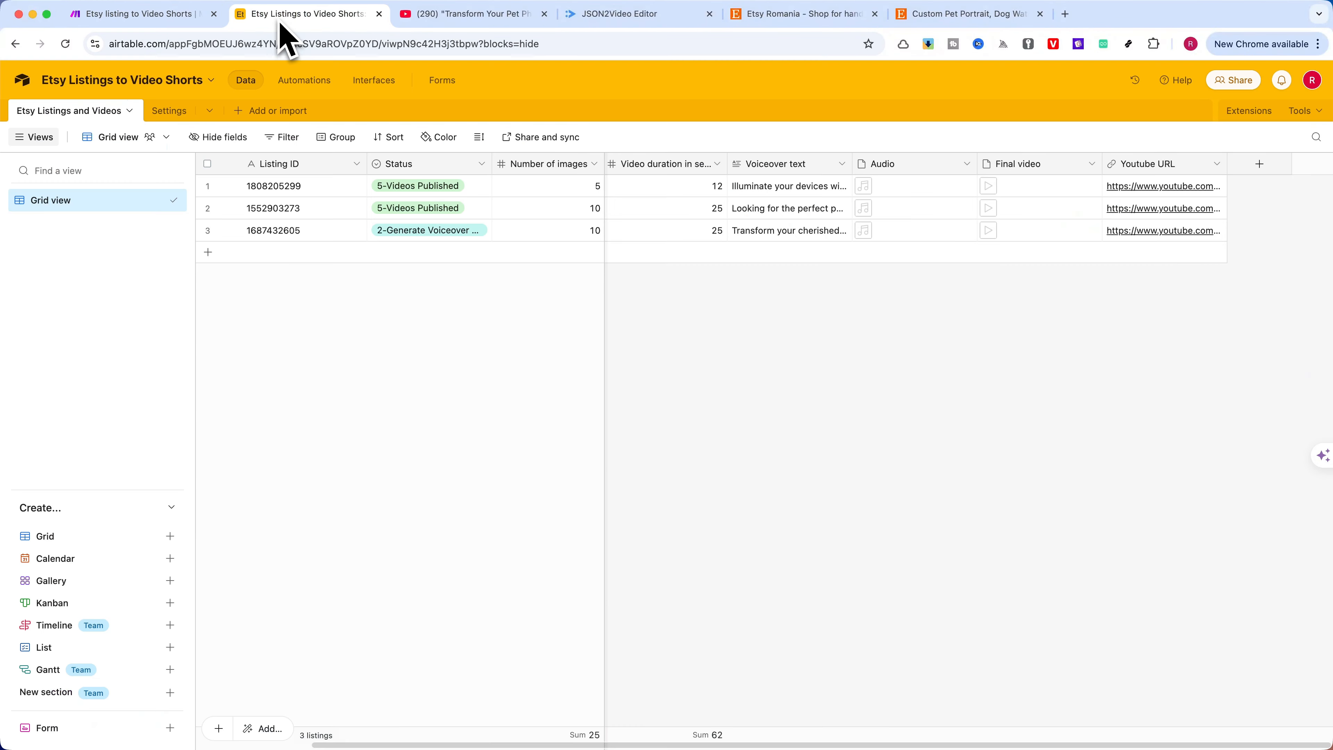
click(440, 242)
click(439, 243)
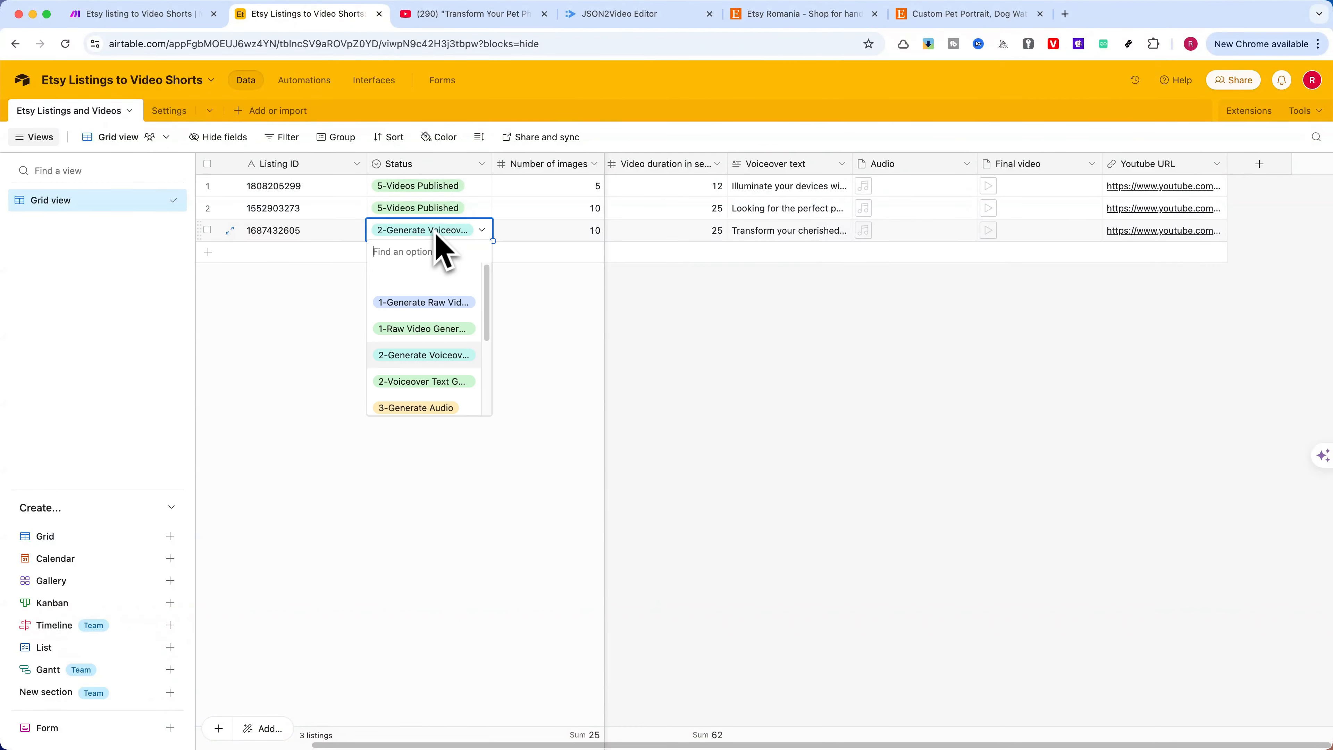
click(427, 410)
Switch back to the Make scenario and examine the 3-Generate Audio route's filter condition, closing it without changes
click(149, 15)
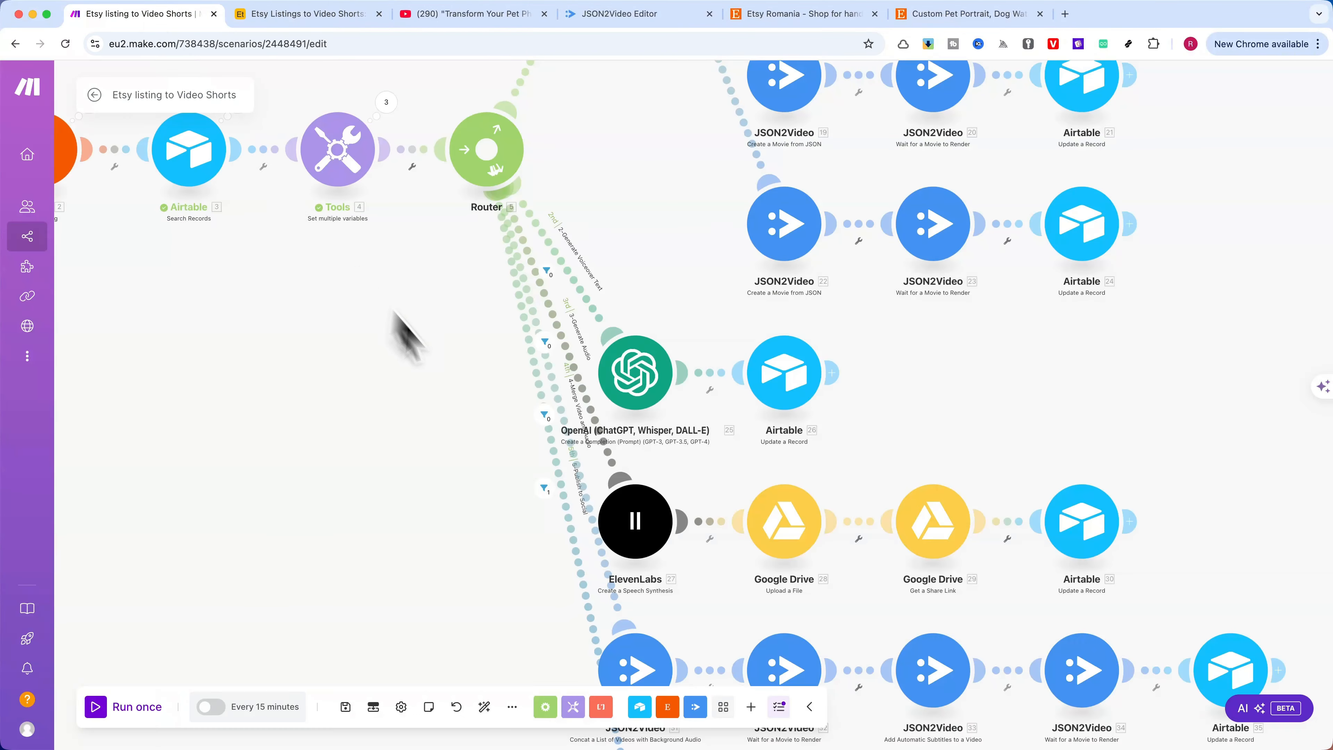
click(605, 439)
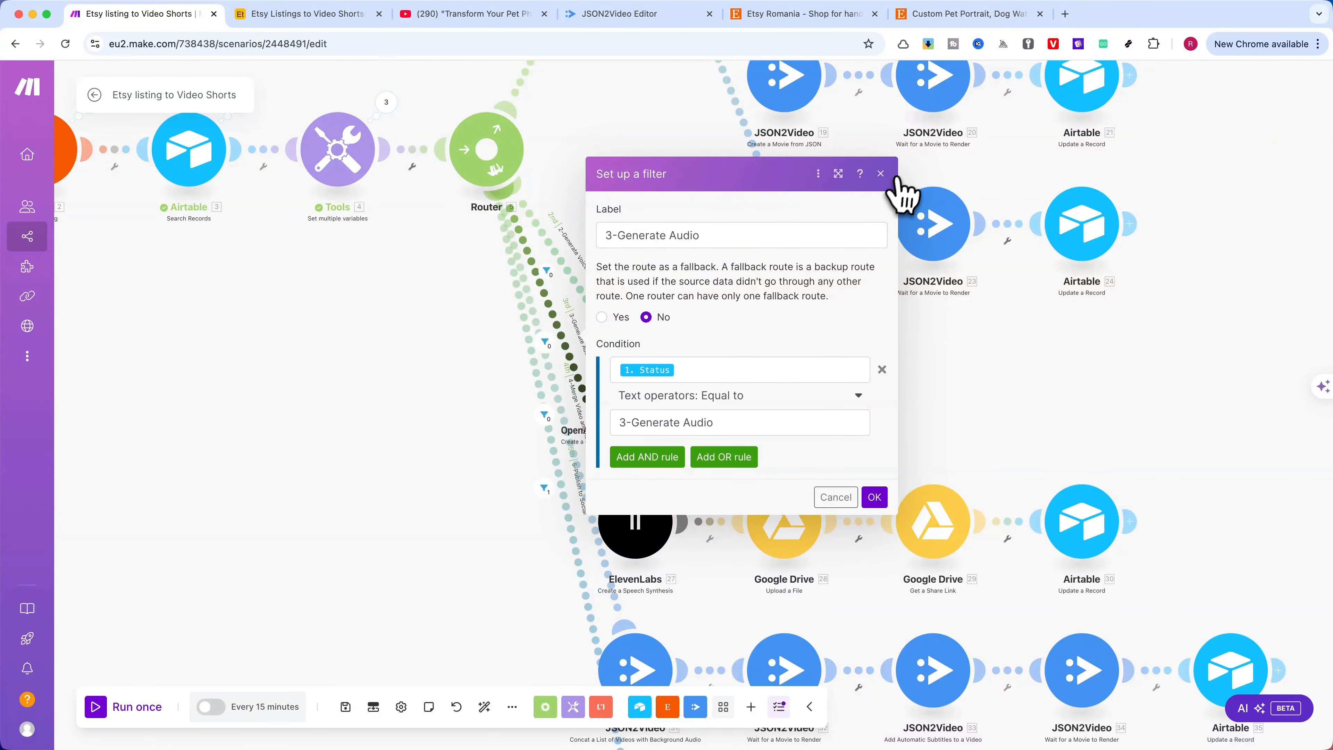
click(880, 175)
Open the ElevenLabs speech synthesis module and examine its settings and available voices, keeping premade/Roger selected
click(641, 527)
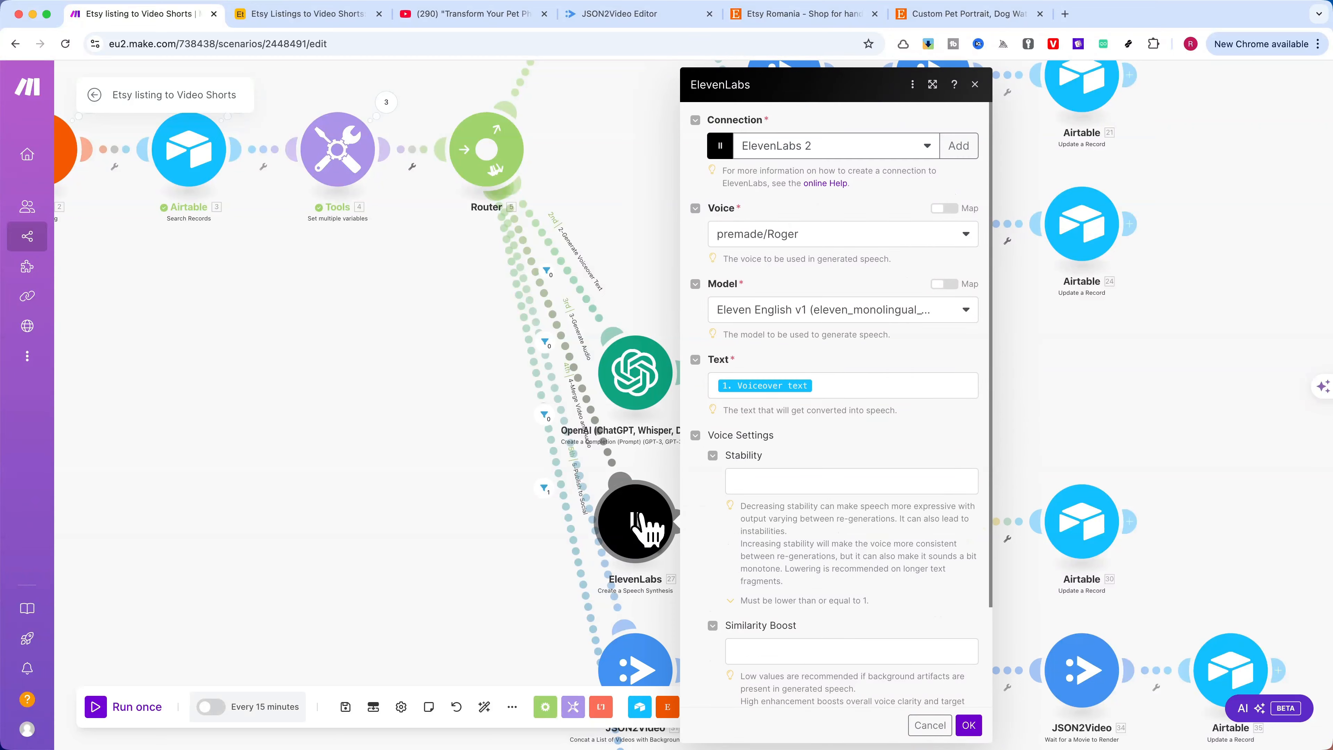
scroll(647, 530, up, 3)
drag(660, 463, 580, 286)
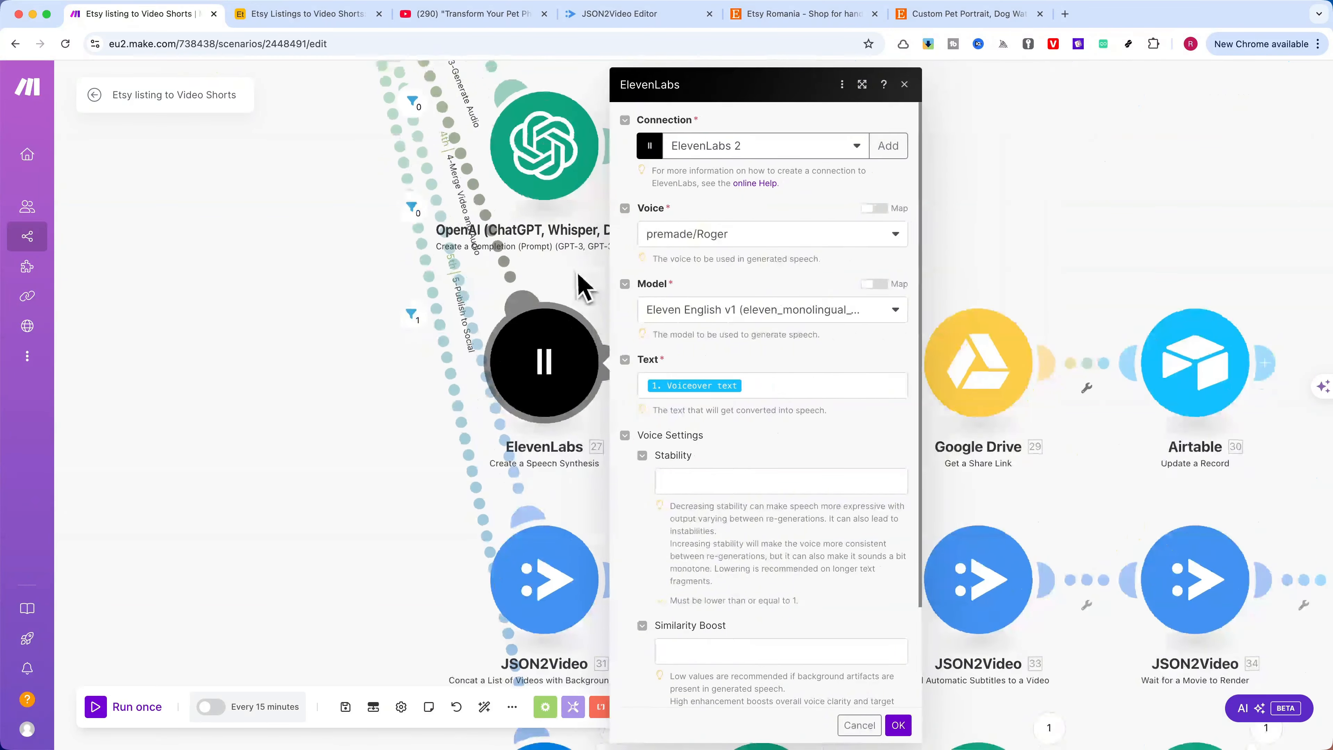
click(702, 236)
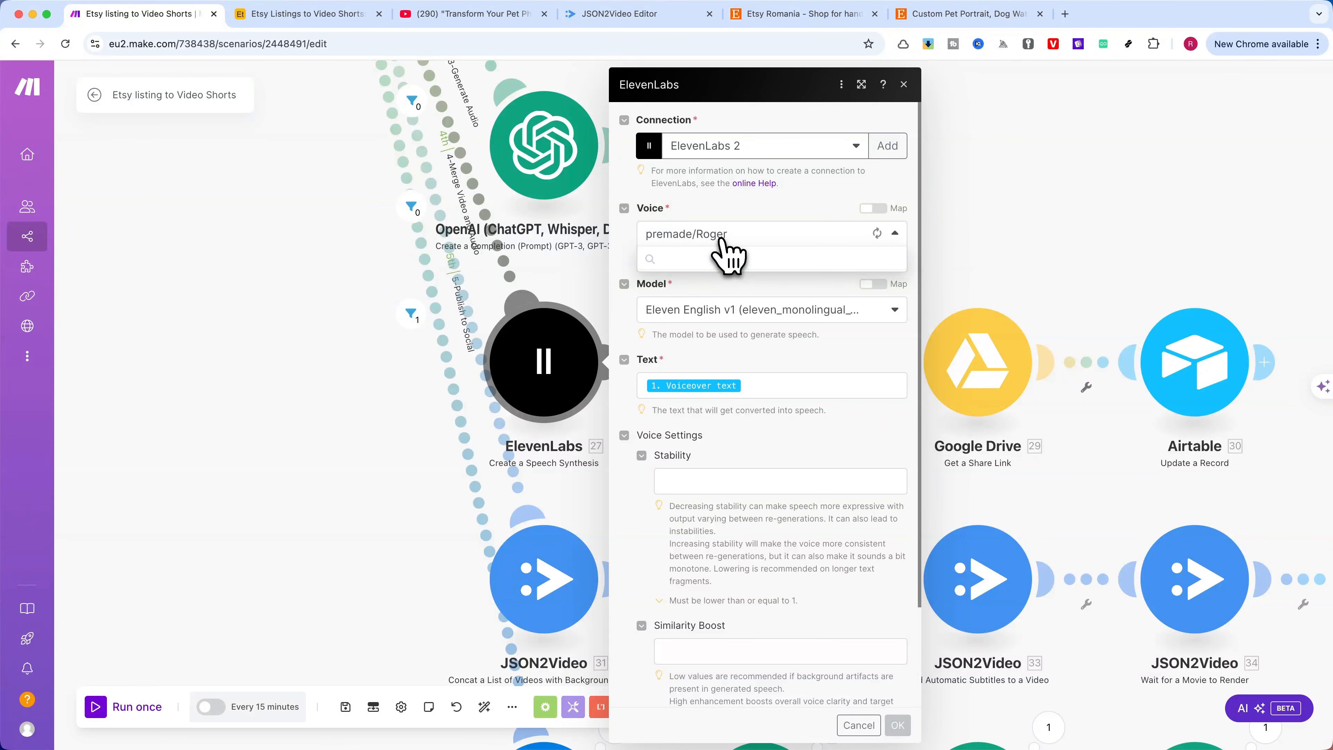
scroll(724, 459, down, 2)
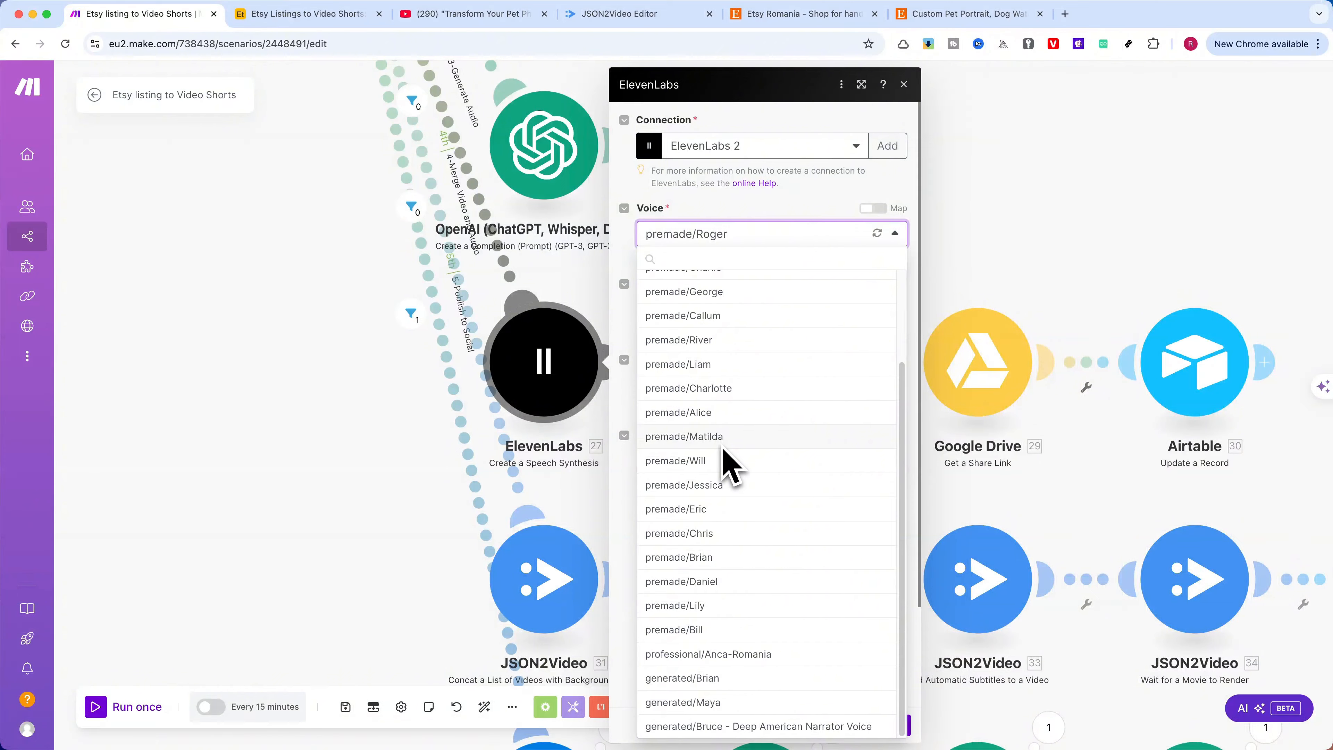
scroll(724, 462, up, 2)
click(772, 218)
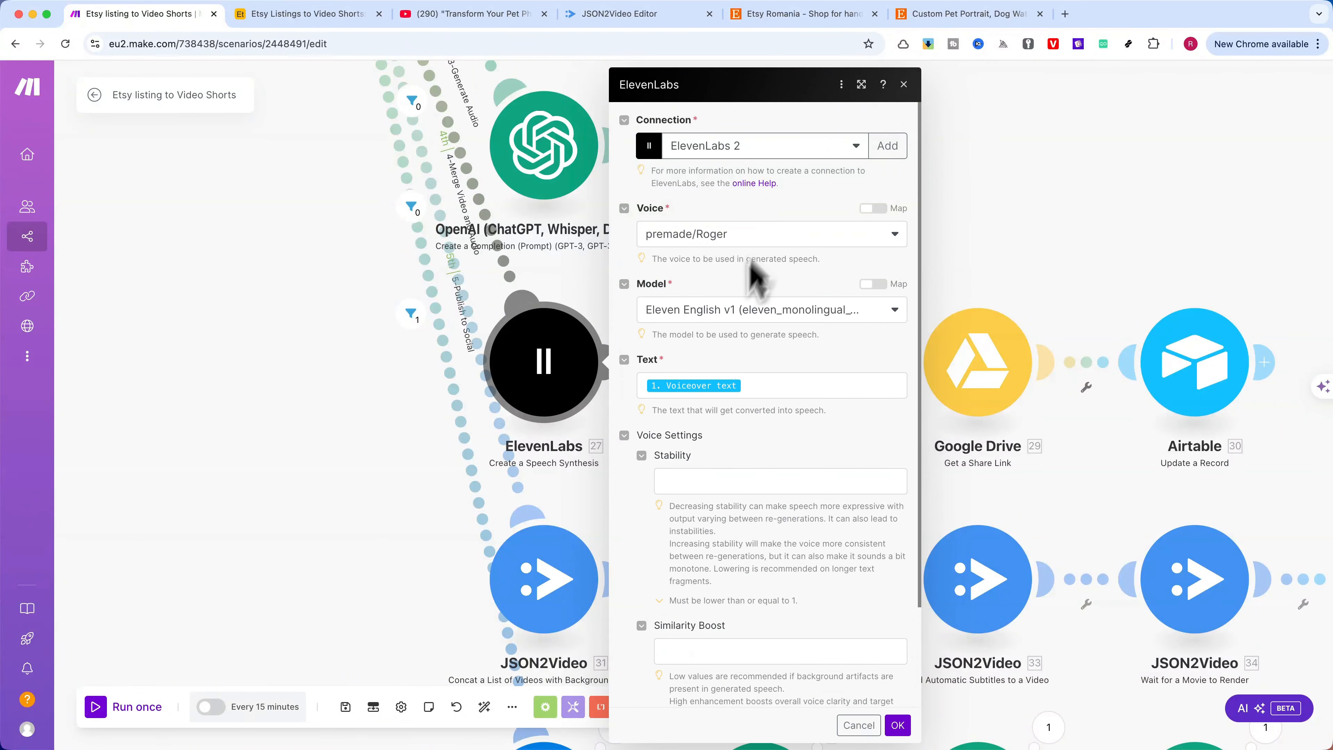
Examine the ElevenLabs module's speech models and Voiceover text mapping, keeping the Eleven English v1 model, and close its settings
click(729, 314)
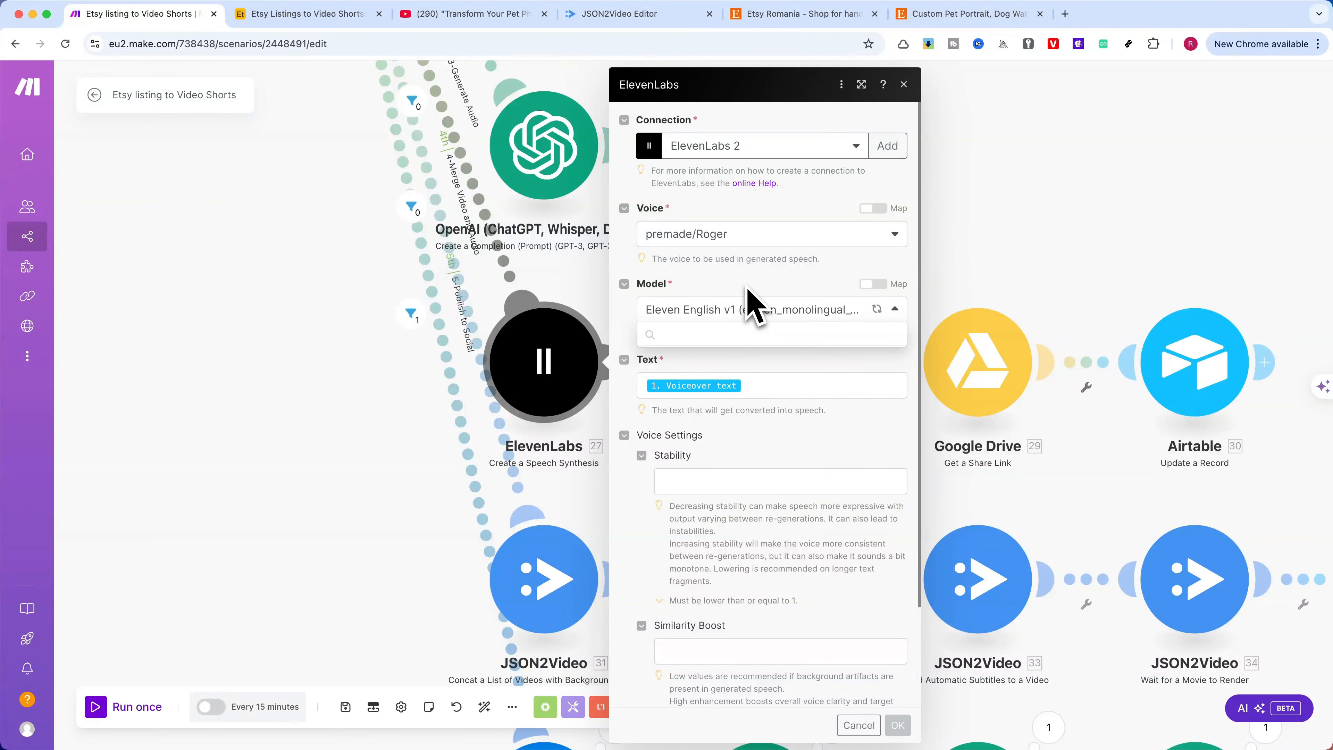
click(751, 302)
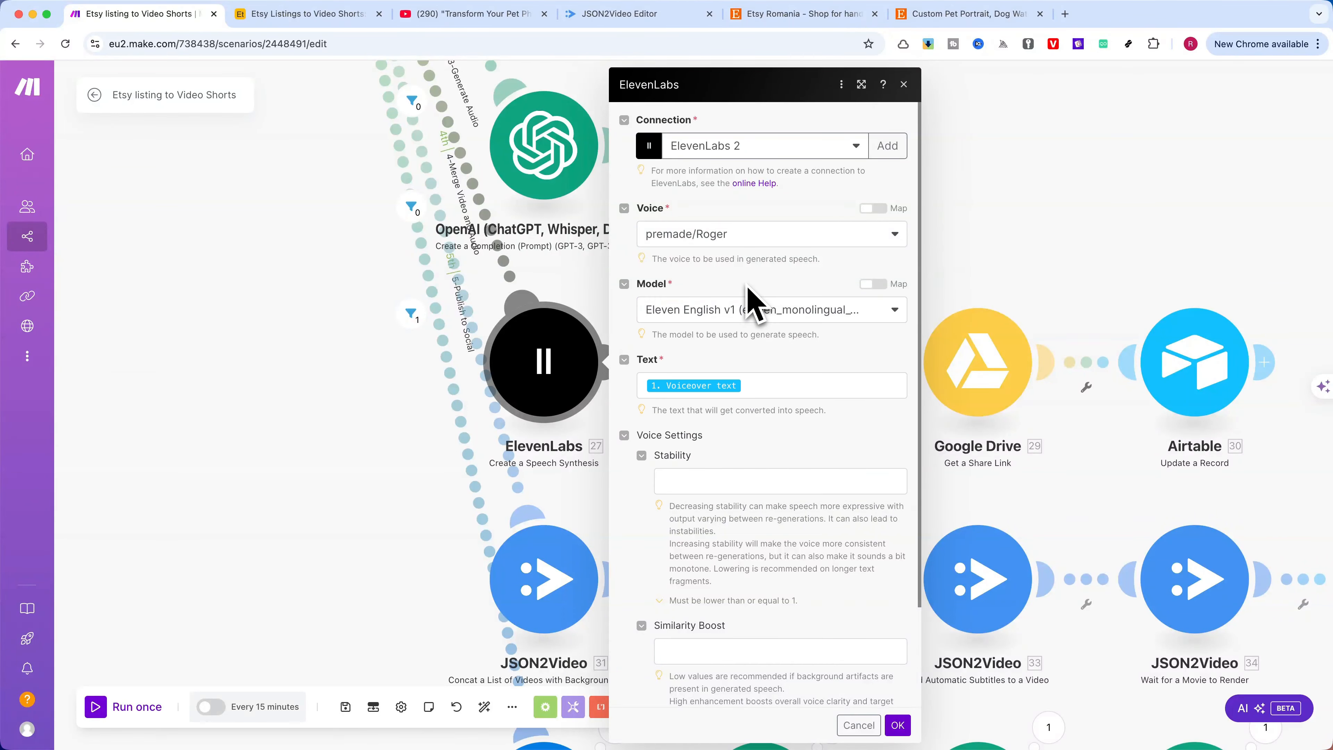
click(770, 386)
scroll(982, 506, down, 15)
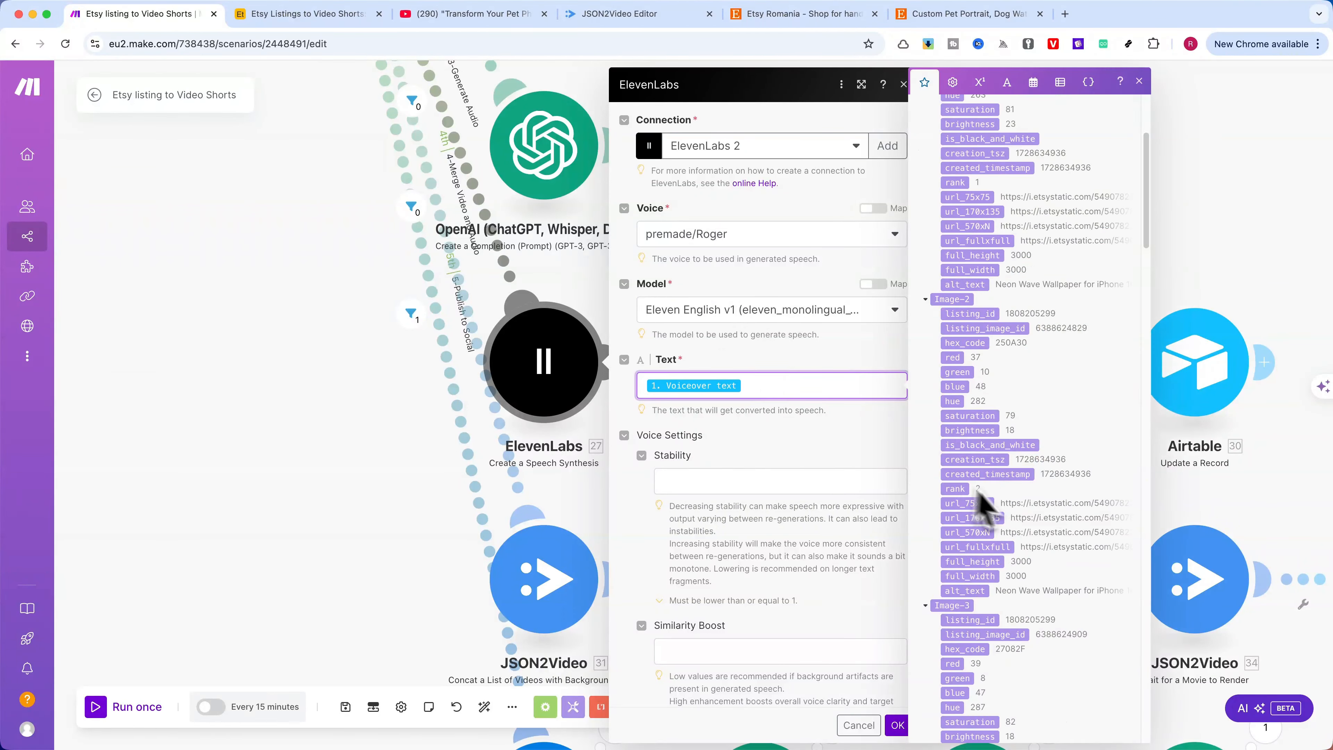
click(734, 462)
click(895, 724)
Examine the Google Drive Upload a File module's folder location and file source after ElevenLabs, then close its settings
click(770, 365)
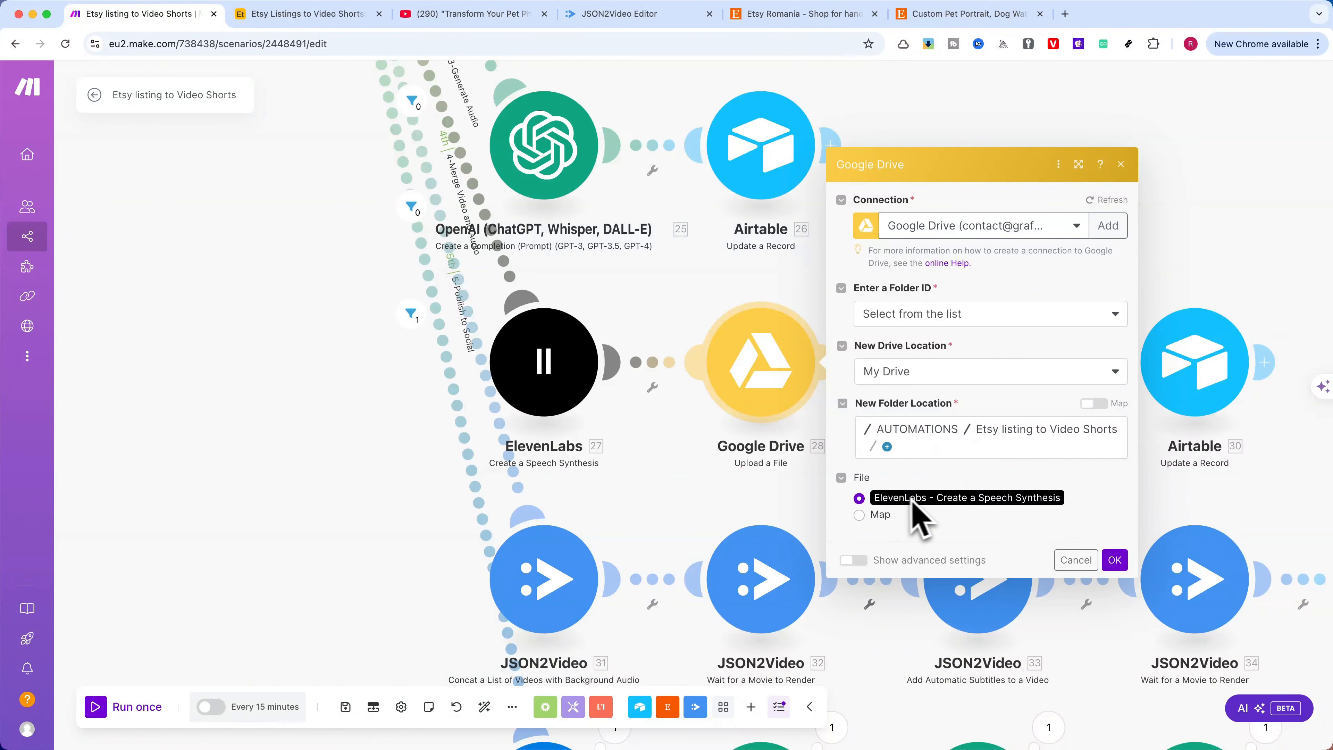
click(1114, 561)
scroll(1035, 343, right, 5)
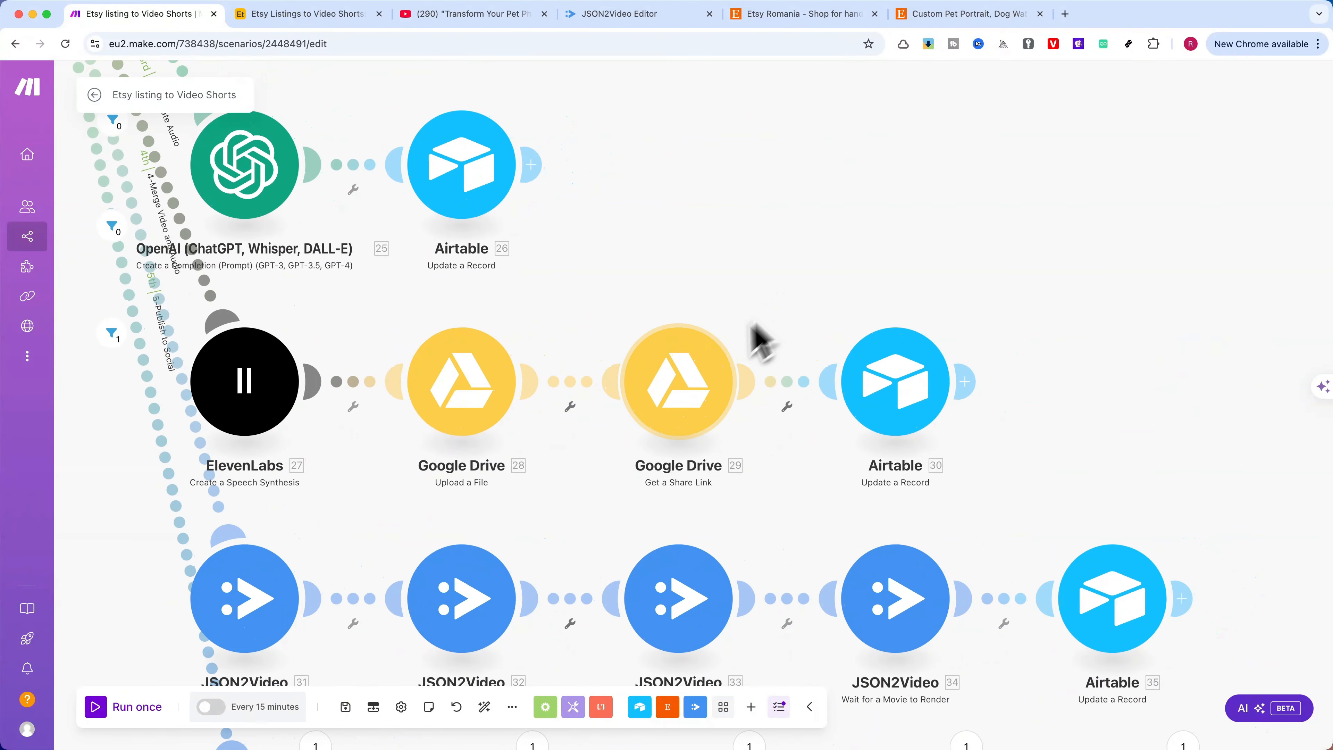
Examine the Google Drive Get a Share Link module's settings and File ID mapping in the audio route, closing it without changes
click(678, 381)
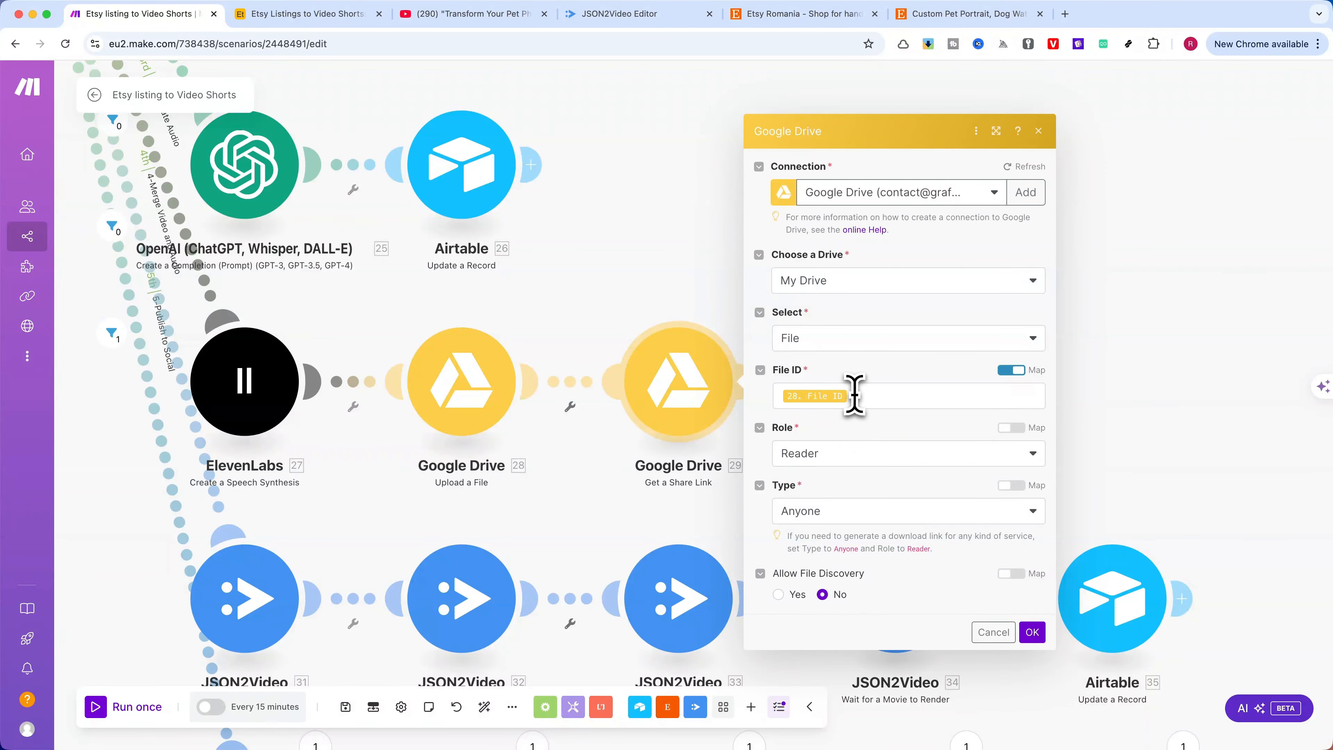
click(854, 394)
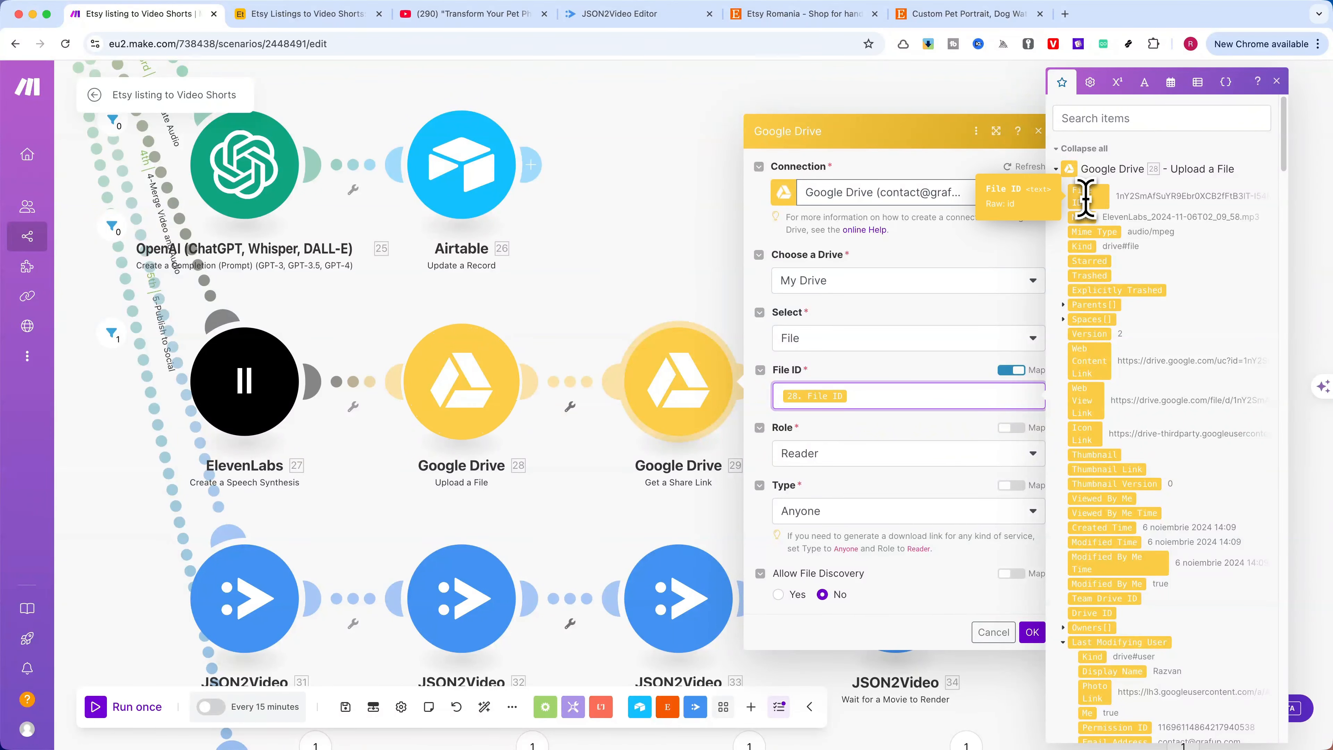
click(1277, 82)
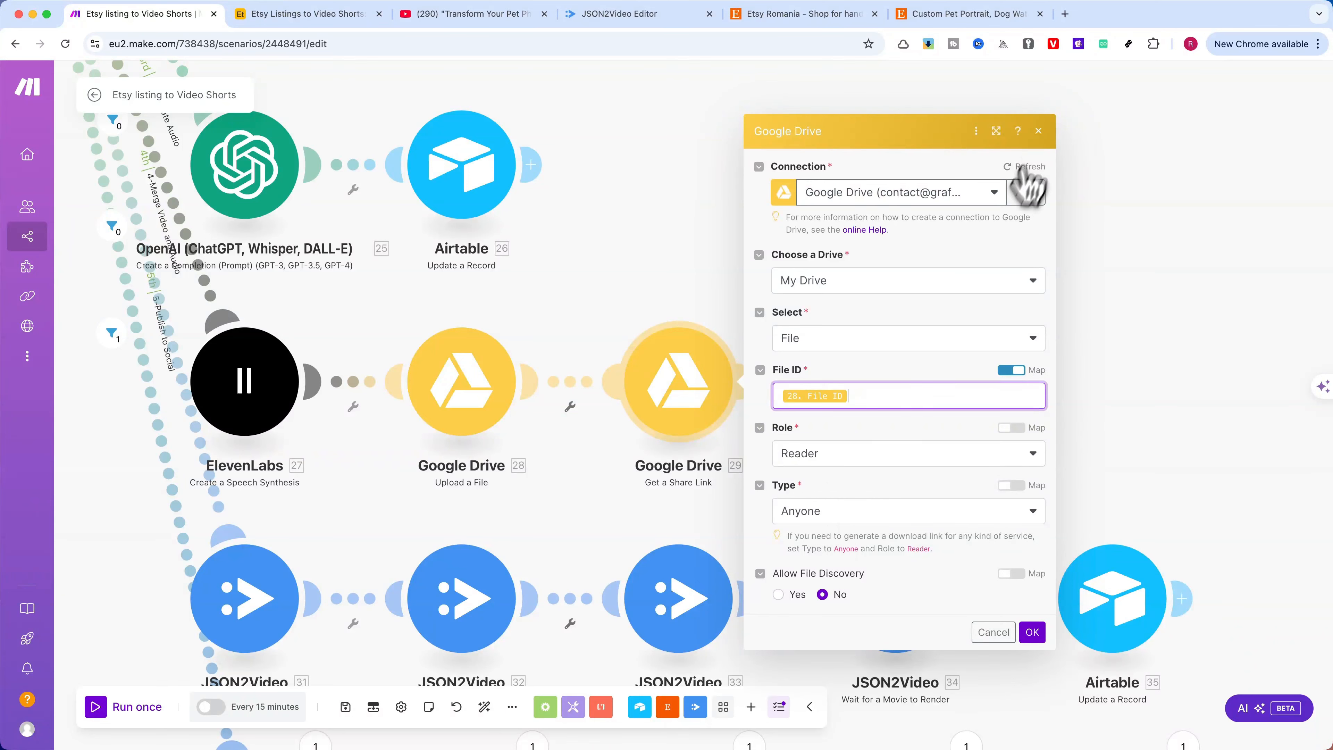
click(1040, 132)
scroll(1020, 289, right, 8)
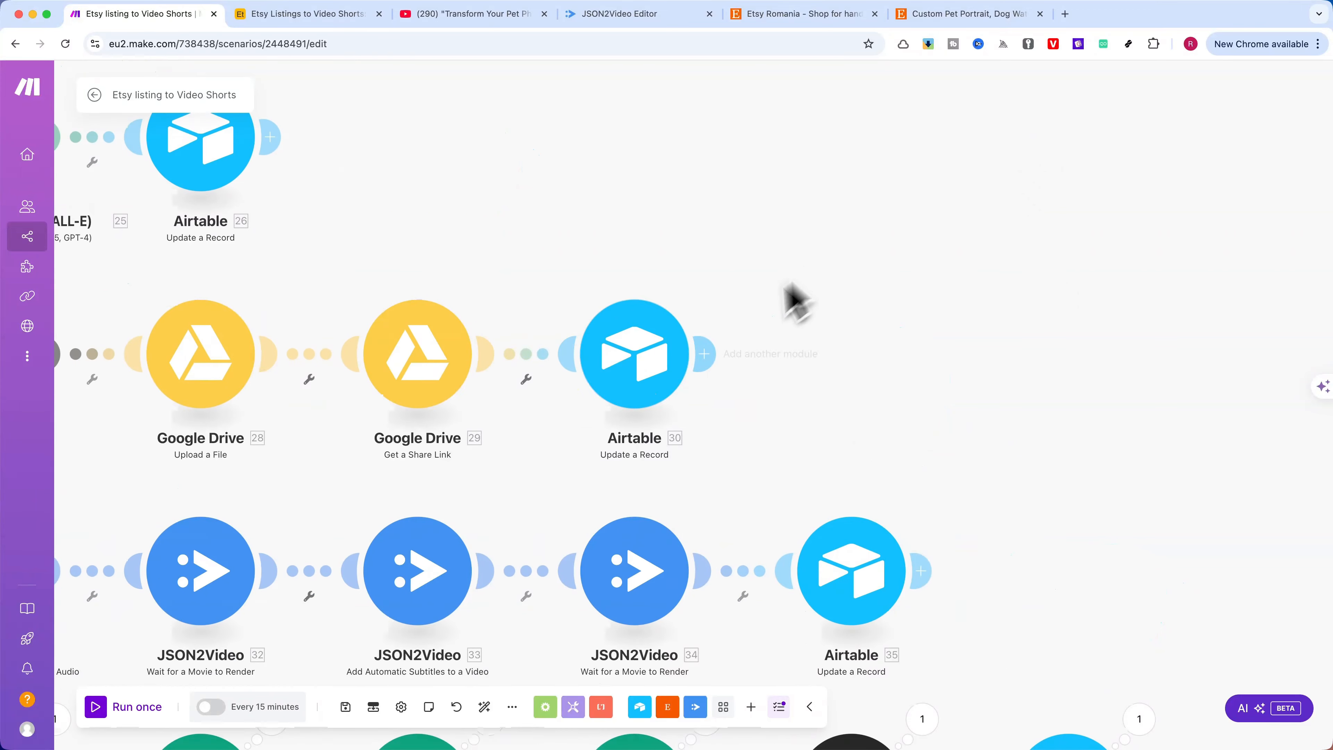
Examine the audio route's Airtable Update a Record settings, including the Status and the Audio file URL and name mappings, closing without changes
click(637, 374)
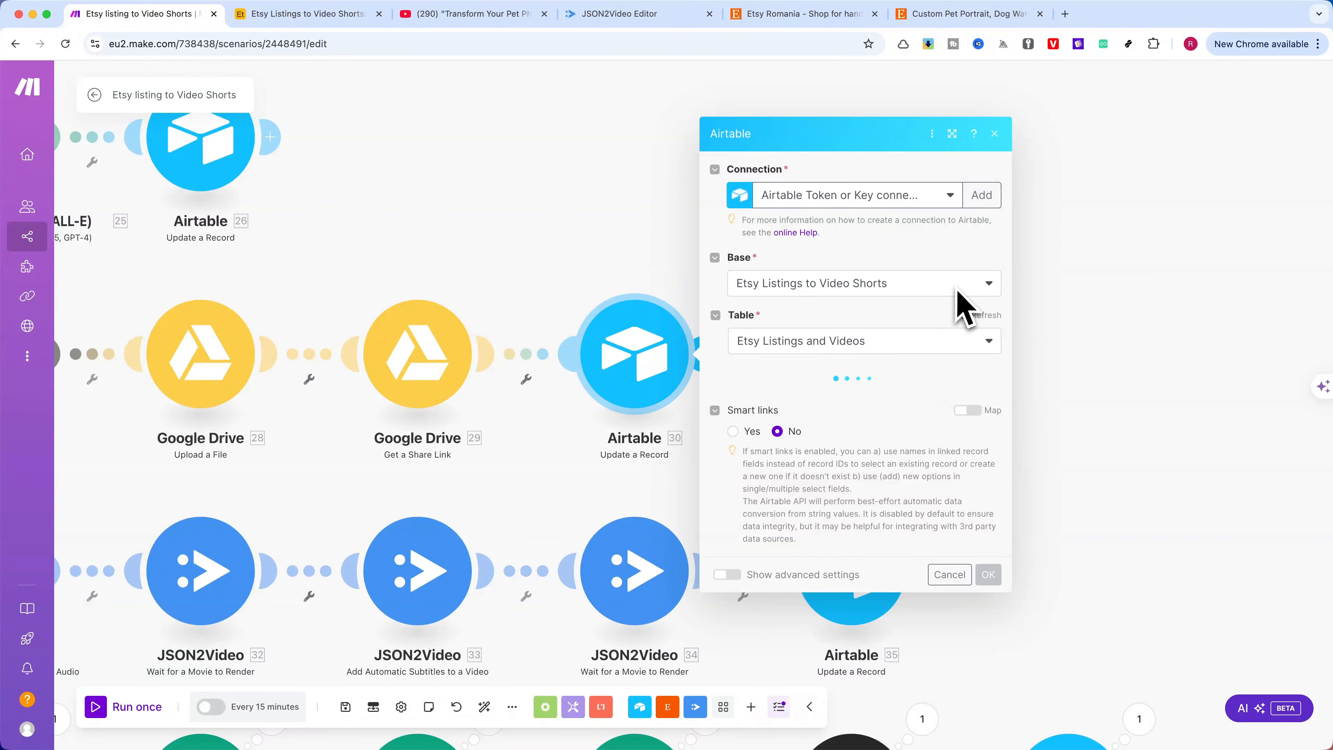
scroll(808, 364, down, 1)
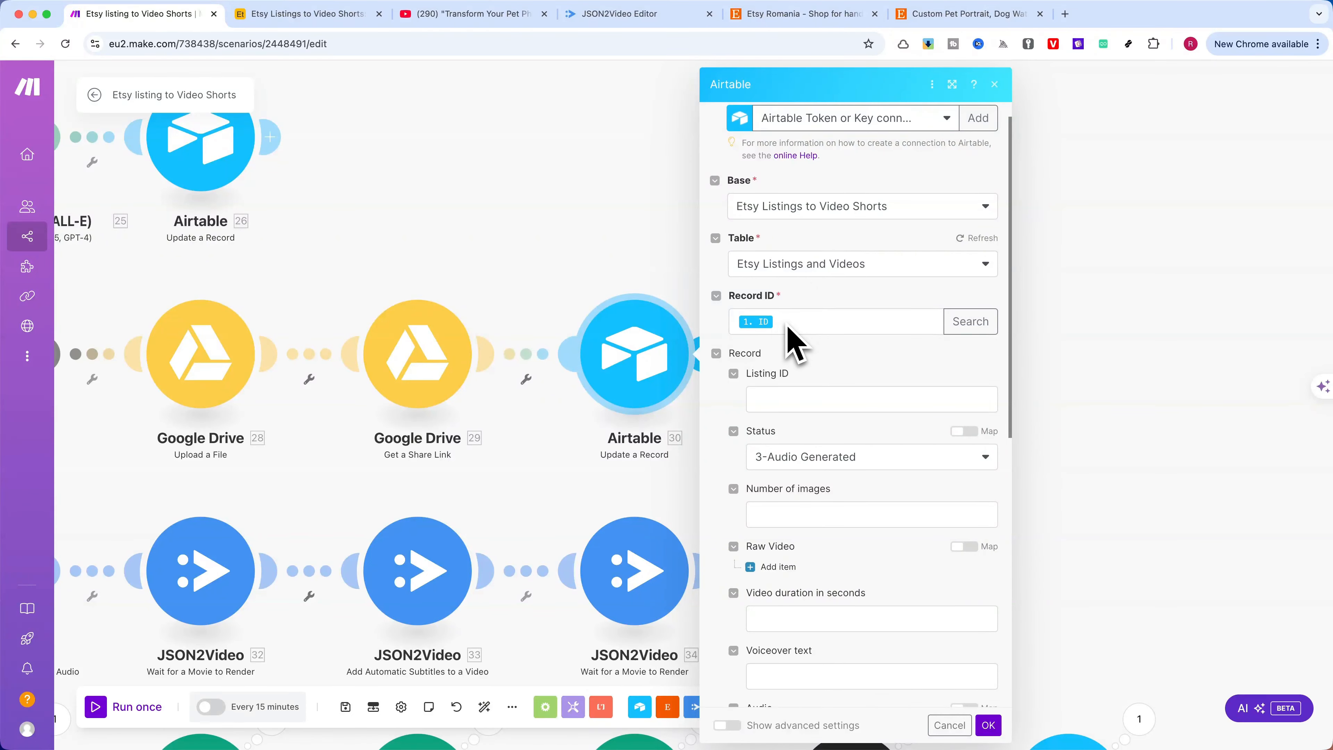
scroll(795, 341, down, 5)
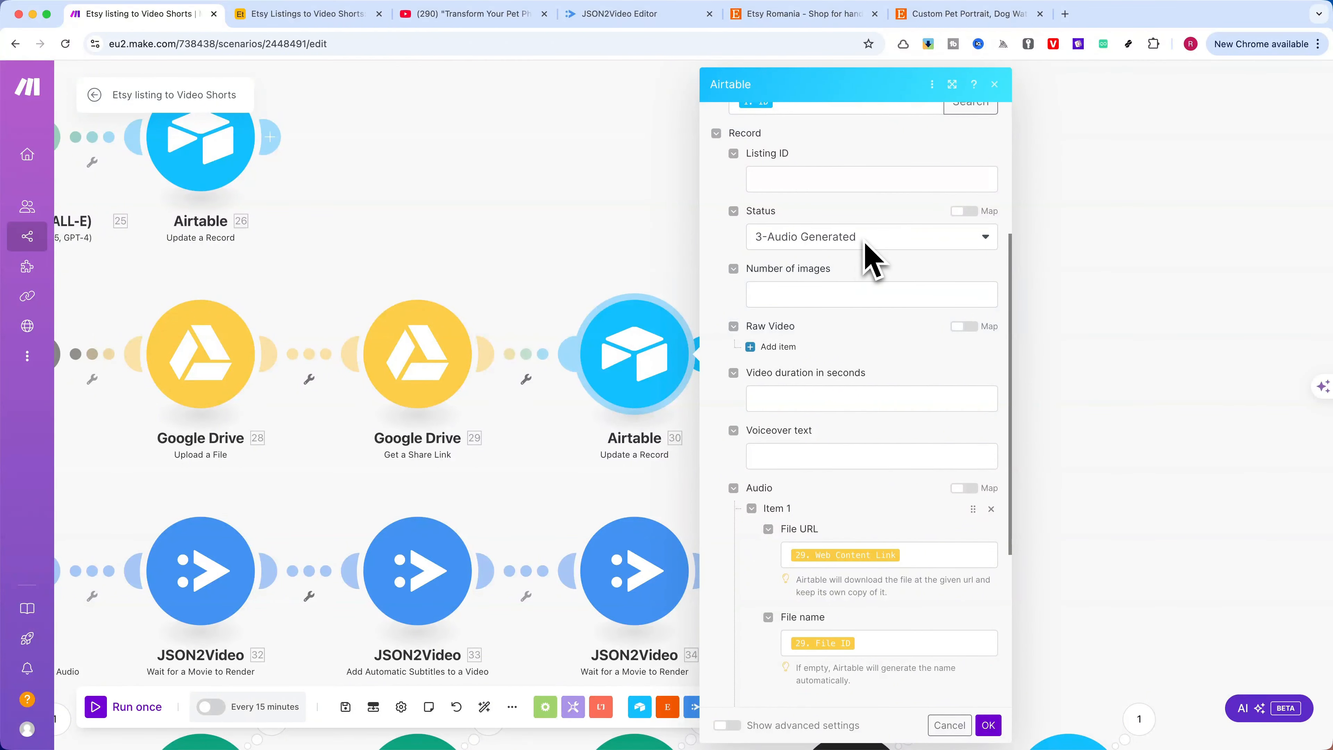
scroll(860, 315, down, 5)
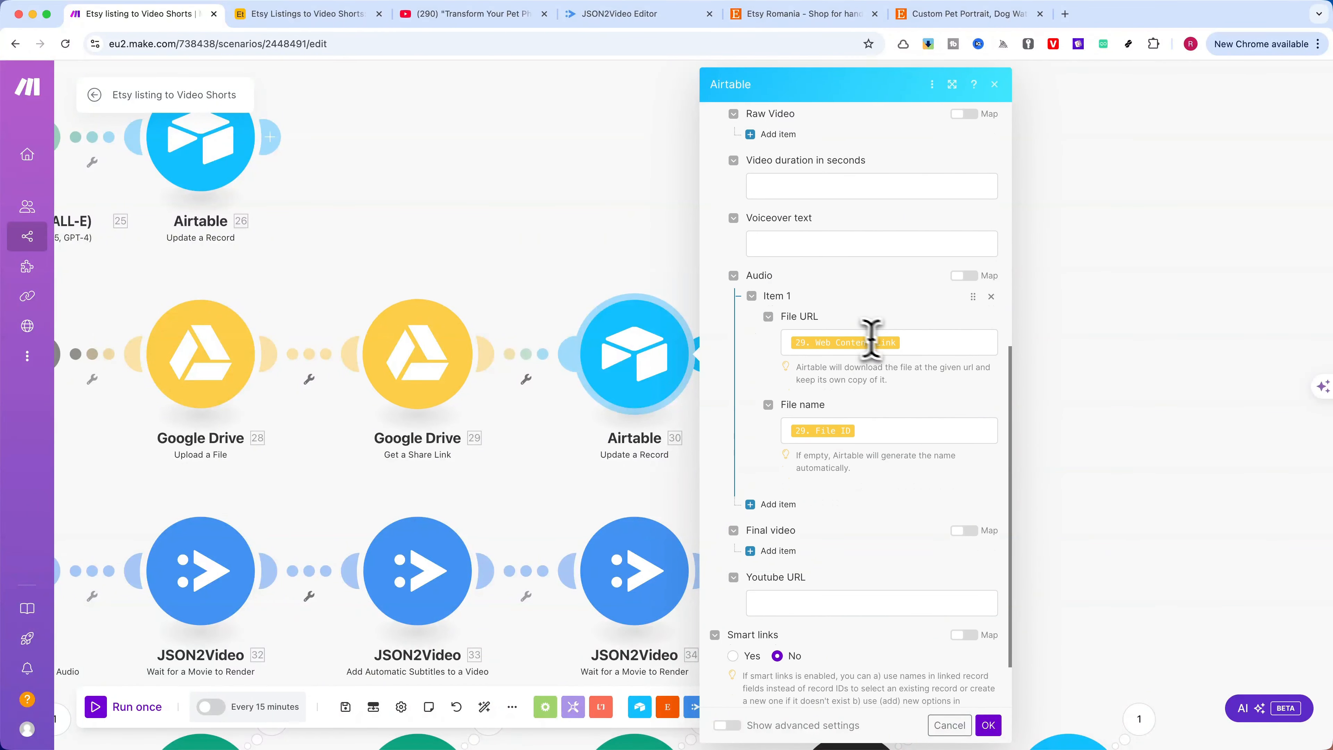
click(912, 344)
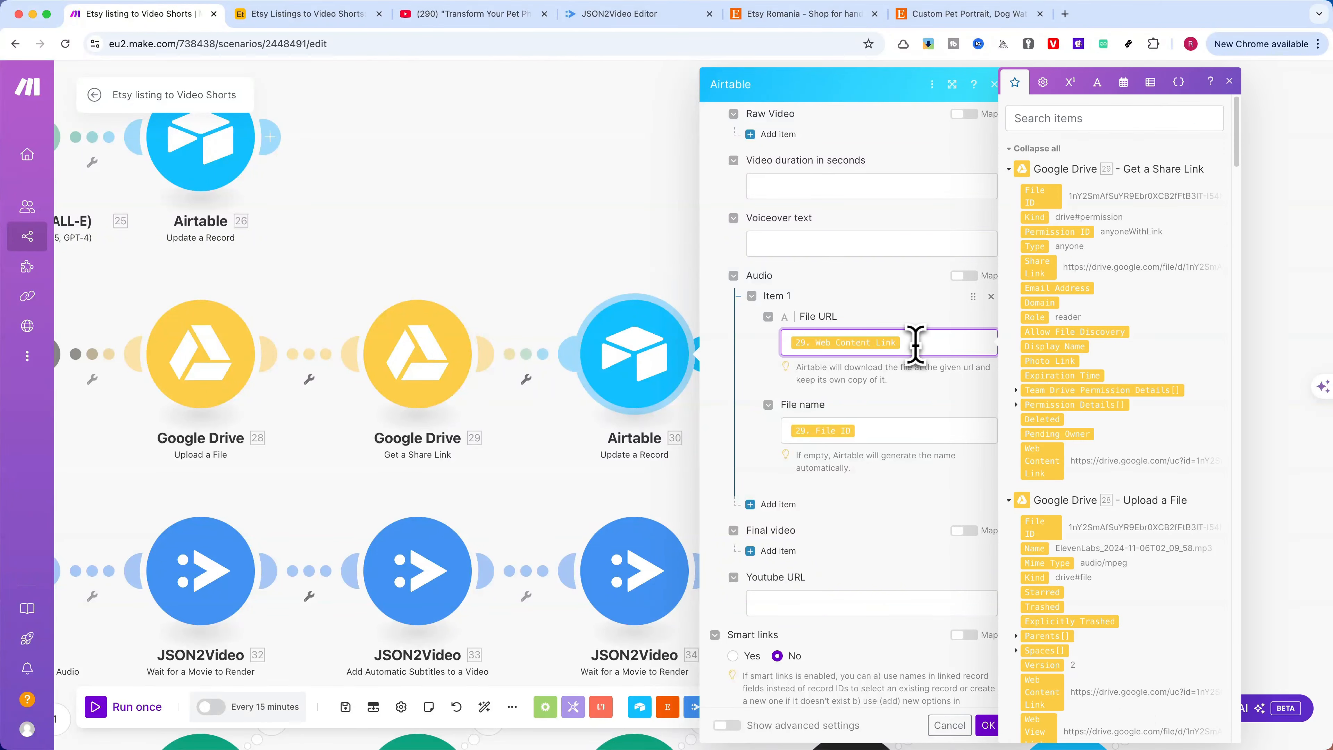
click(888, 435)
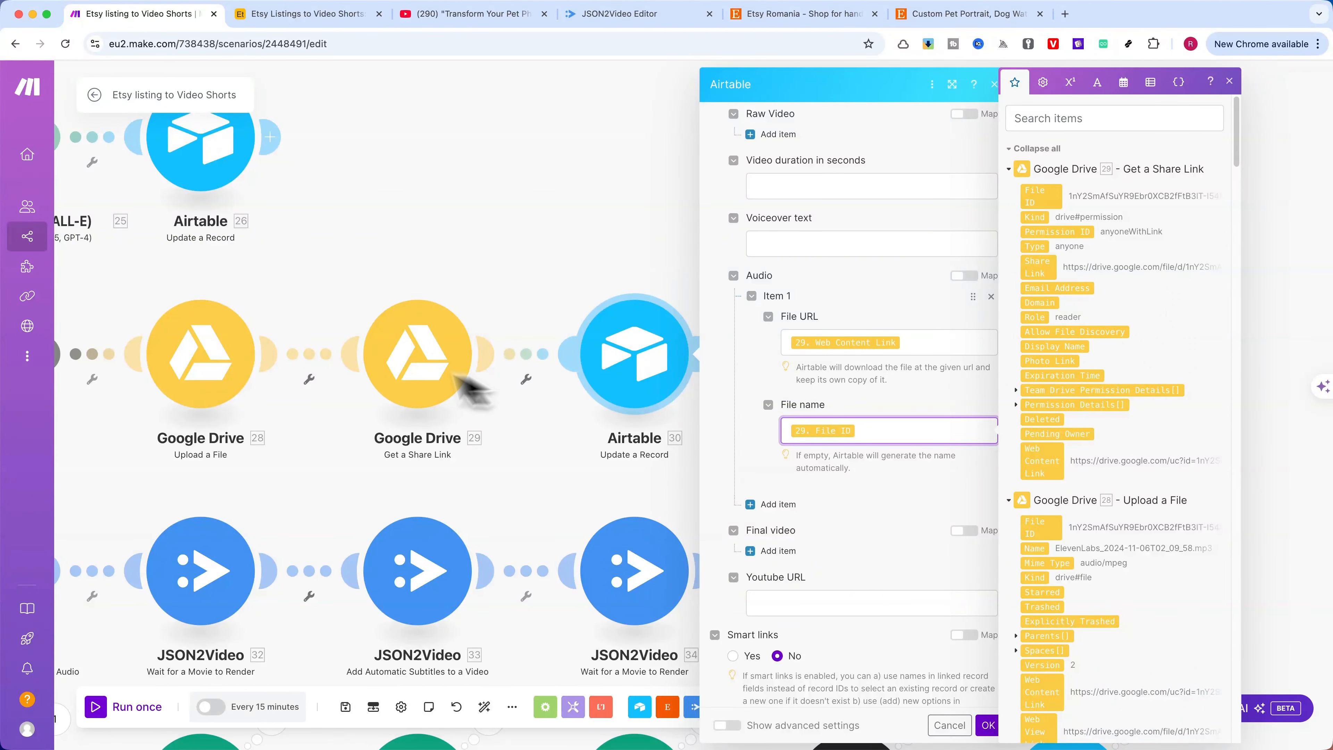
click(828, 276)
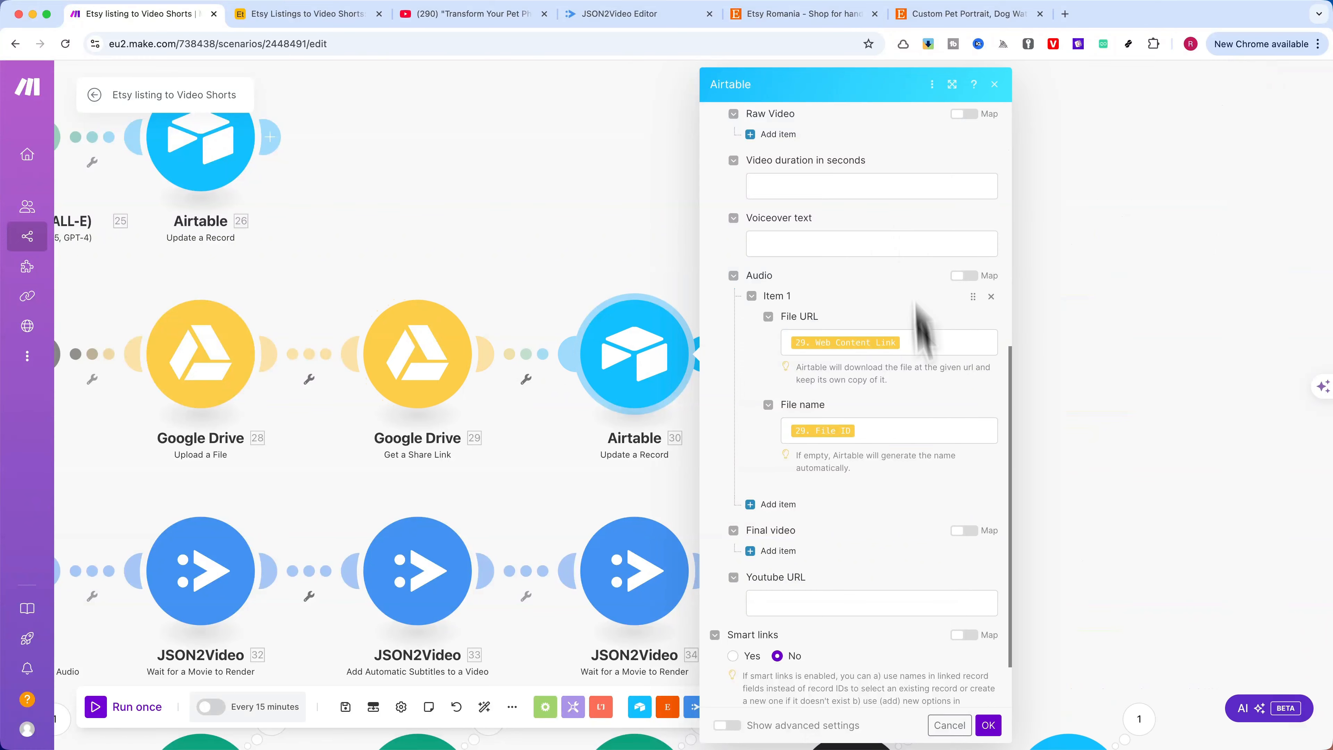
click(950, 727)
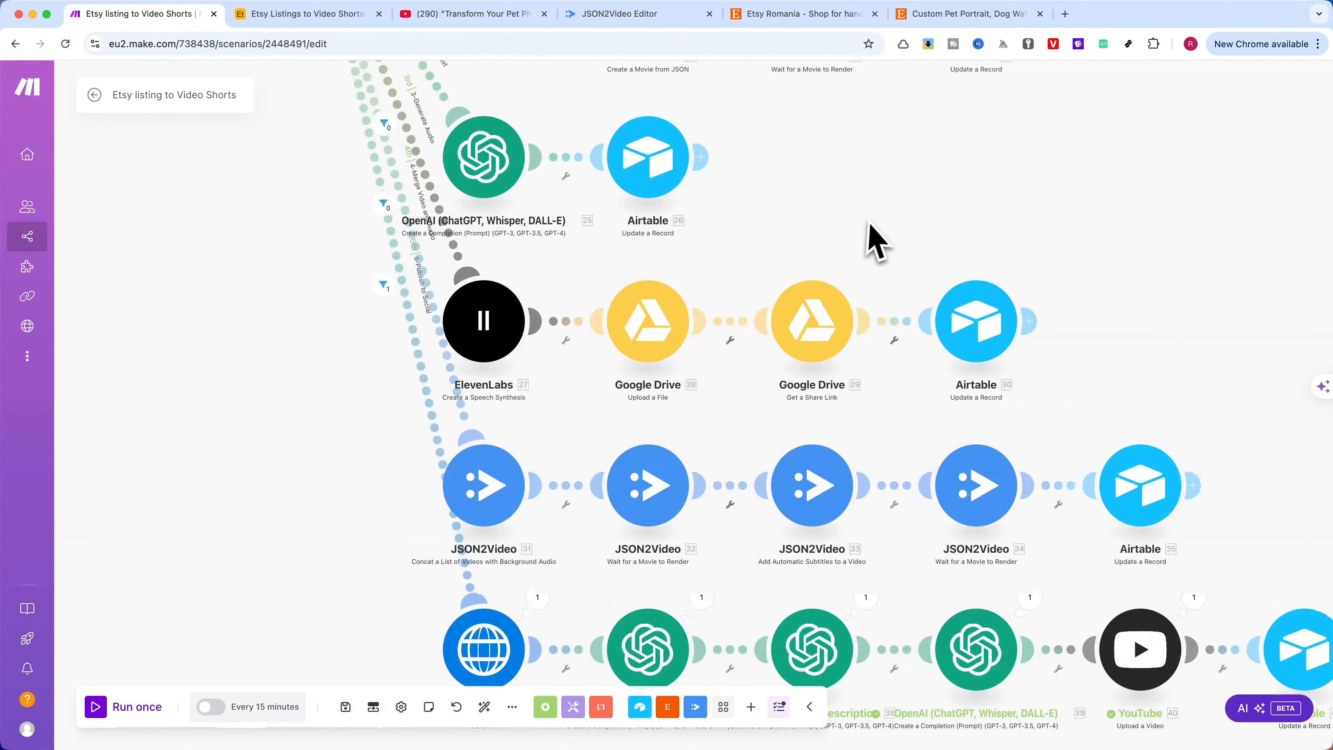
drag(856, 241, 846, 97)
scroll(882, 178, up, 3)
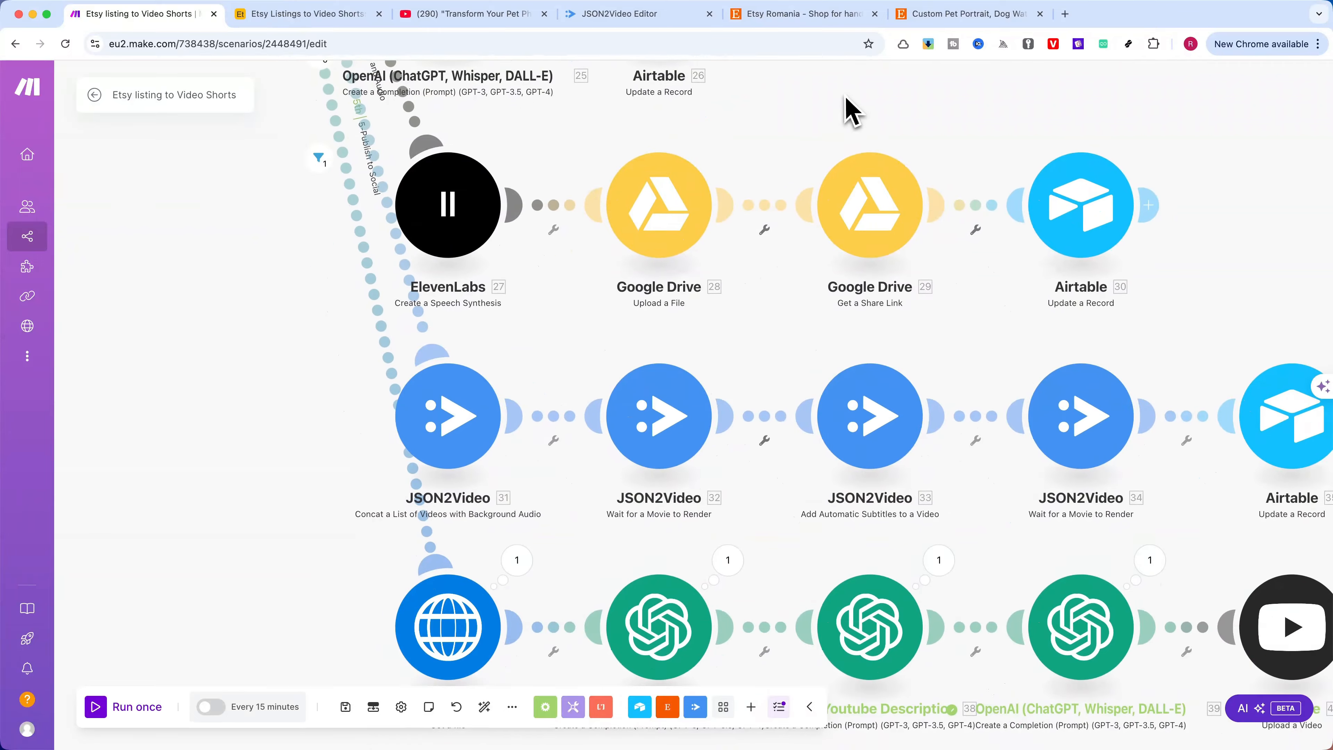
scroll(752, 313, down, 2)
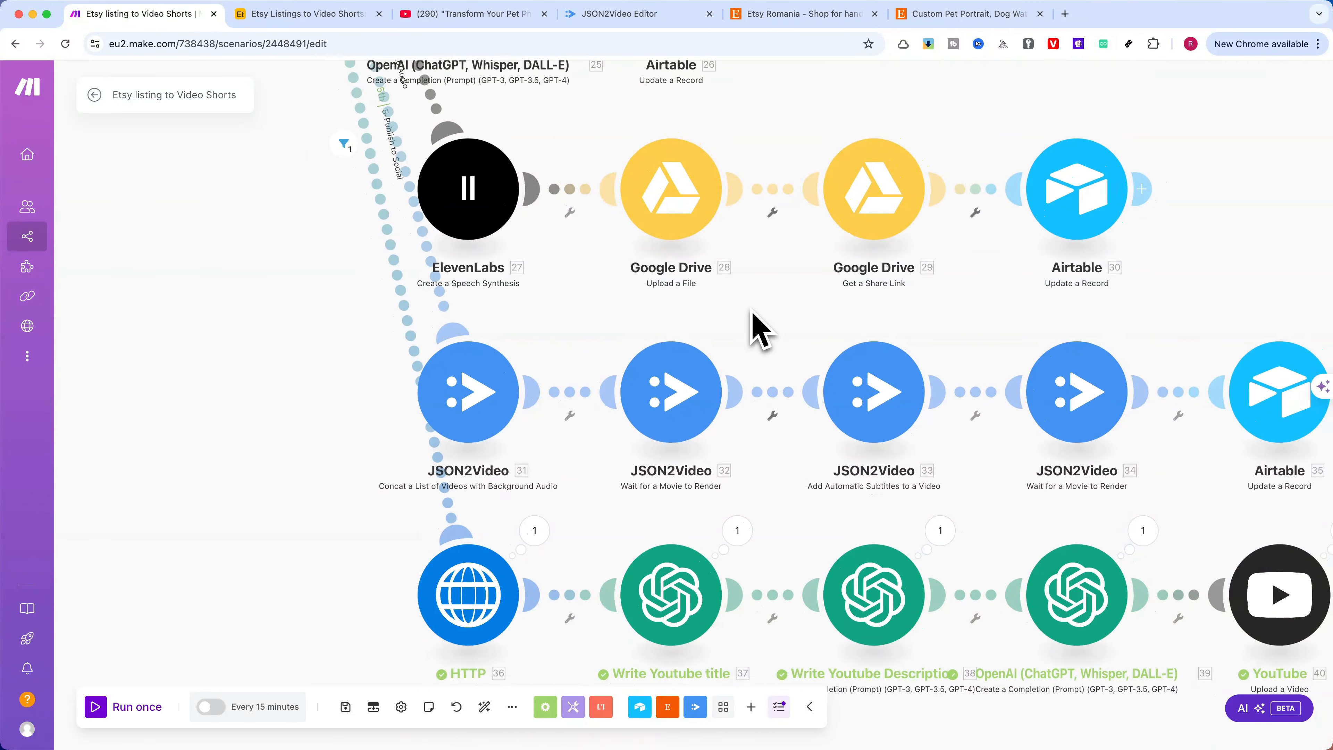
drag(818, 311, 696, 318)
scroll(696, 318, down, 1)
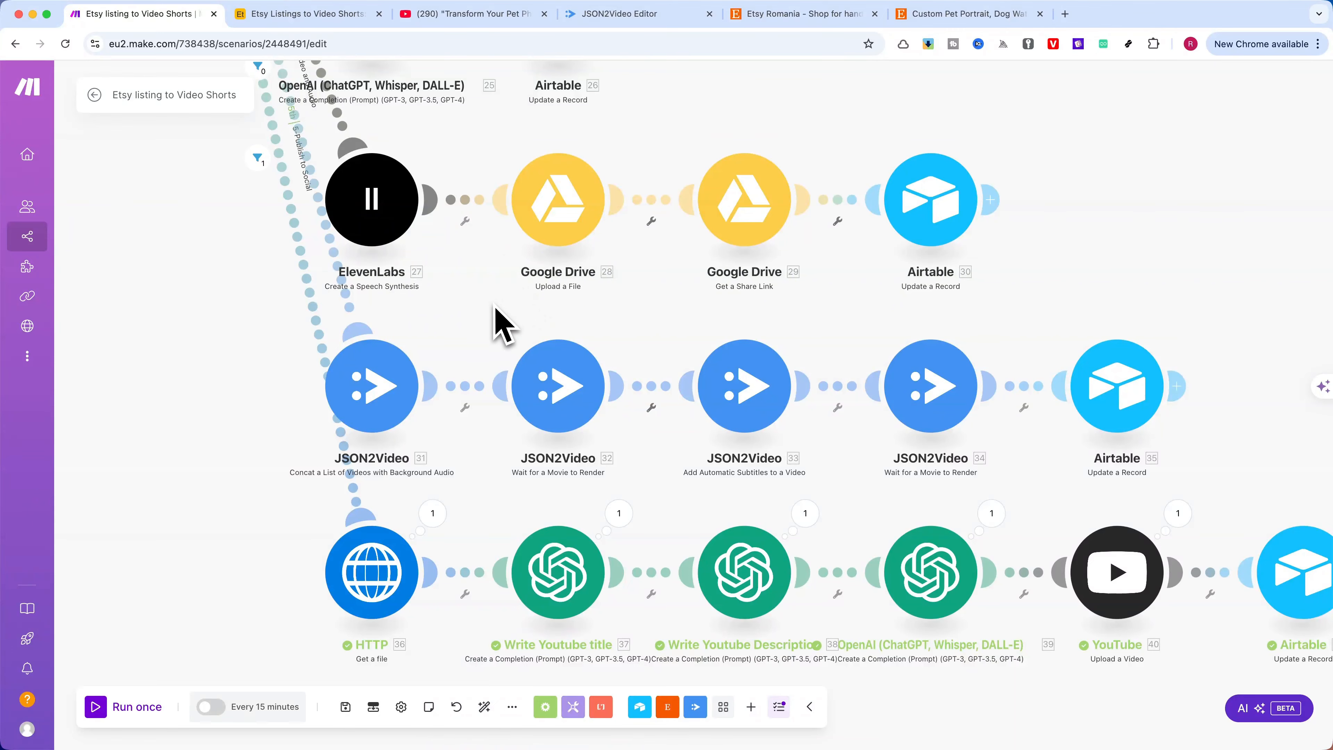
scroll(496, 311, down, 1)
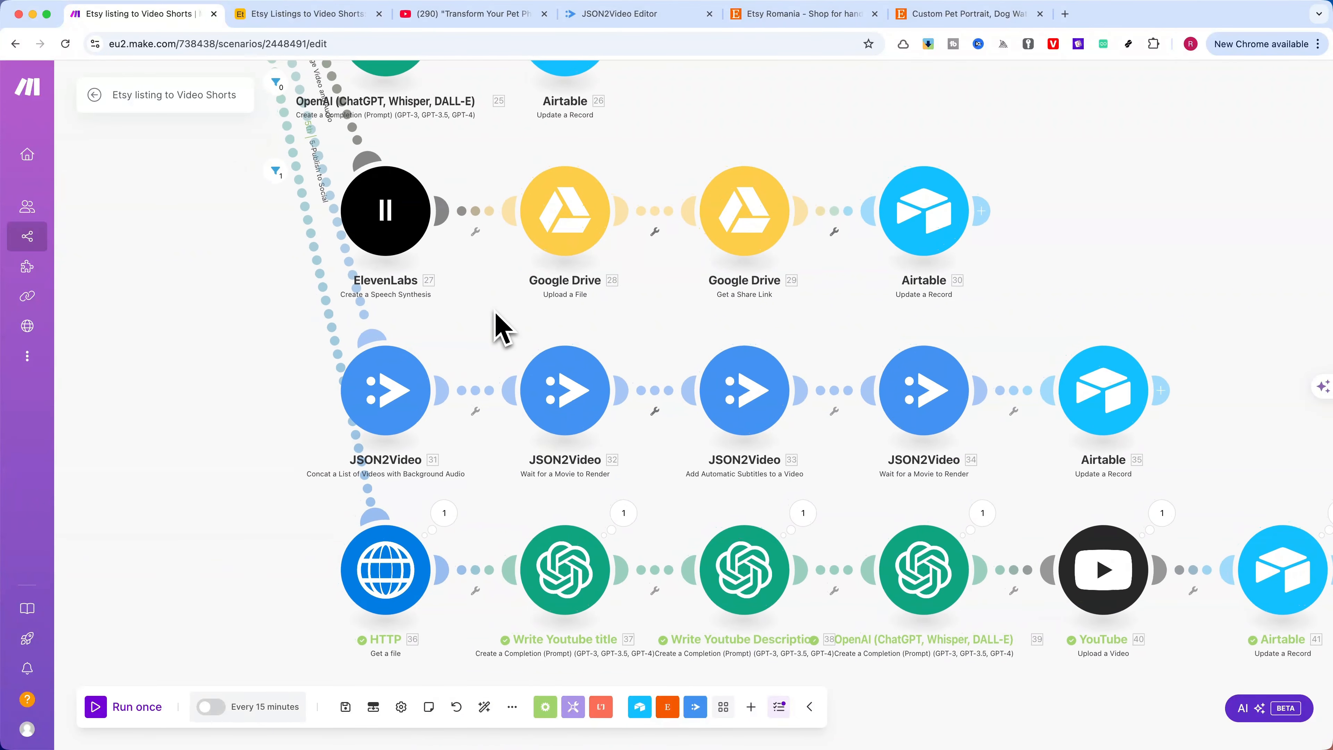
scroll(497, 319, down, 1)
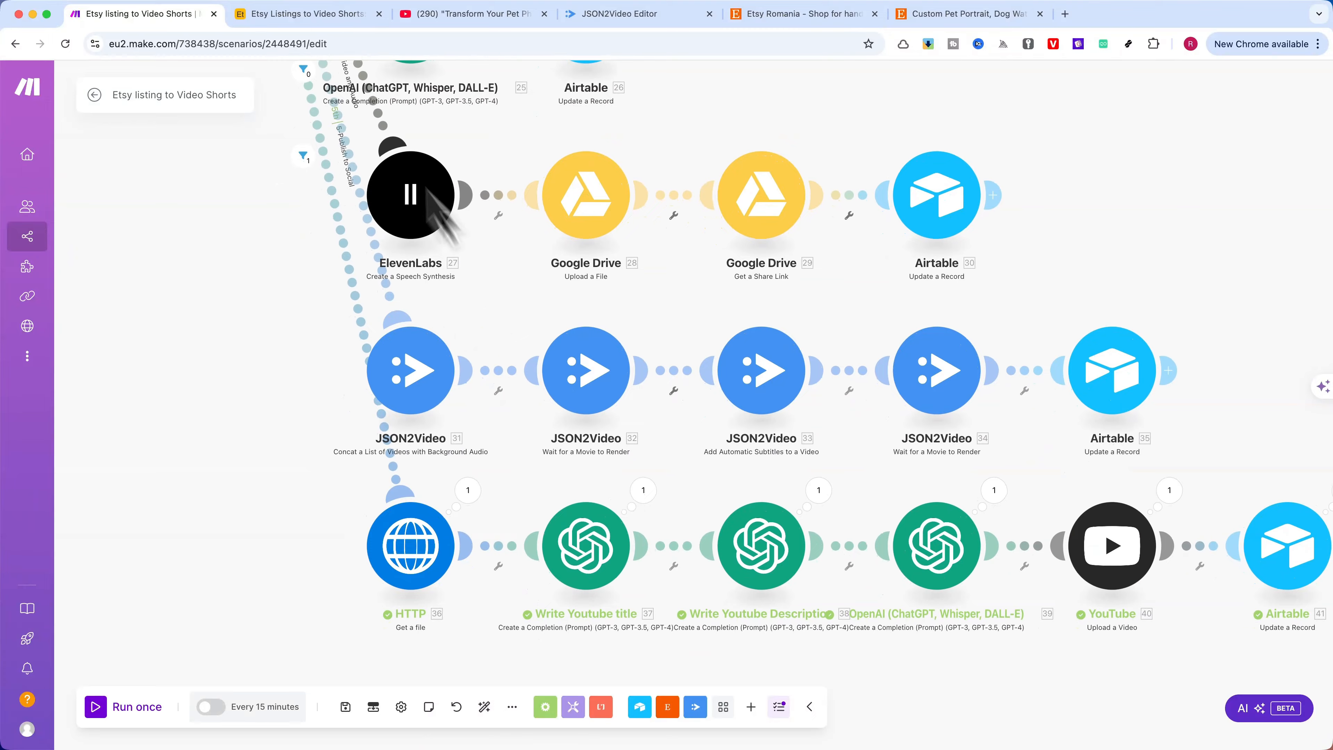
Switch to the Airtable base and set the third listing's Status to 4-Merge Video and Audio
click(291, 17)
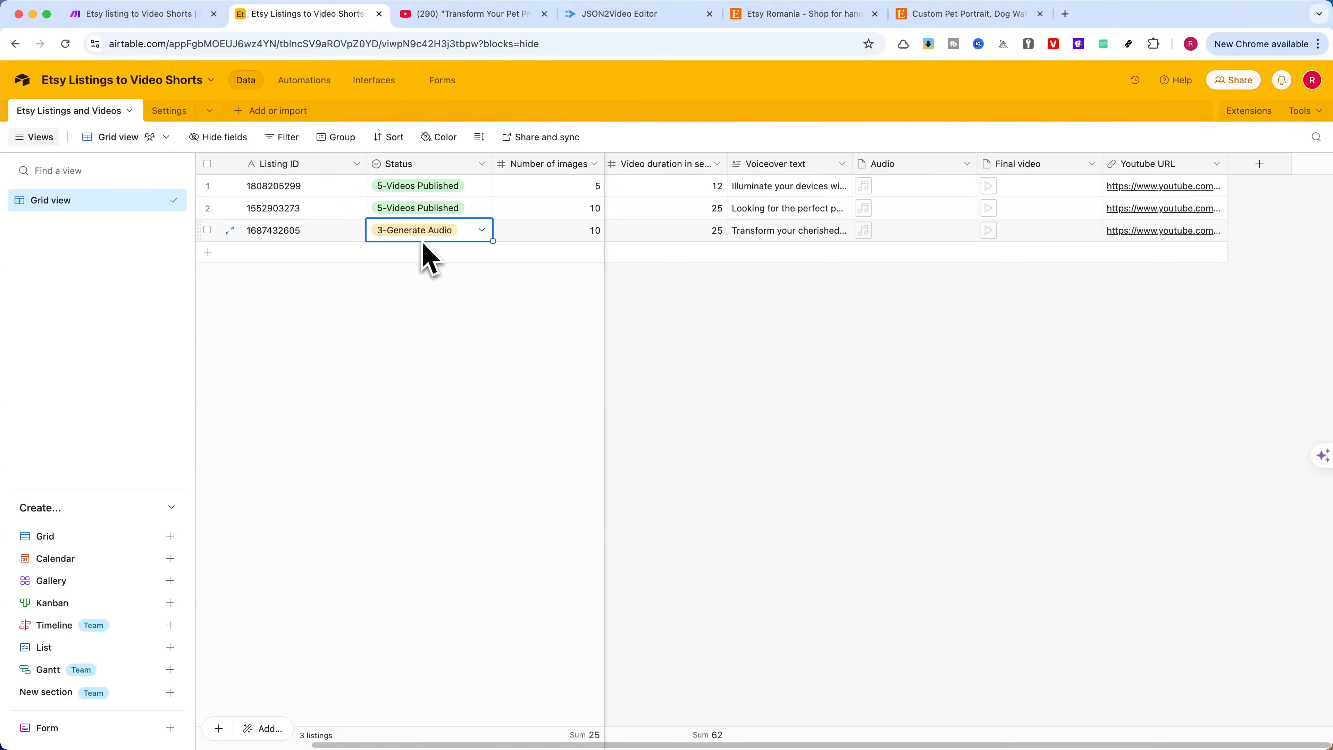
click(426, 257)
scroll(441, 336, down, 2)
click(432, 362)
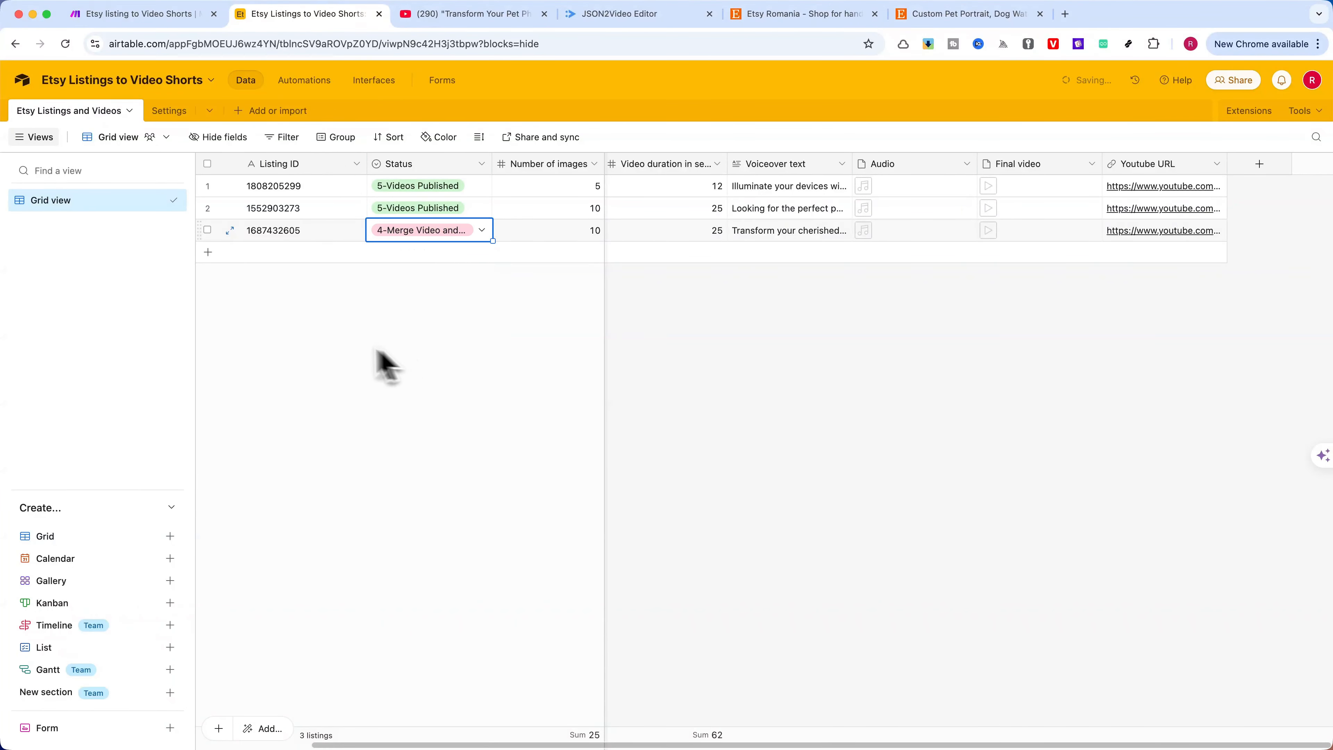
Switch back to the Make scenario and examine the 4-Merge Video and Audio route's filter condition, closing it without changes
click(149, 15)
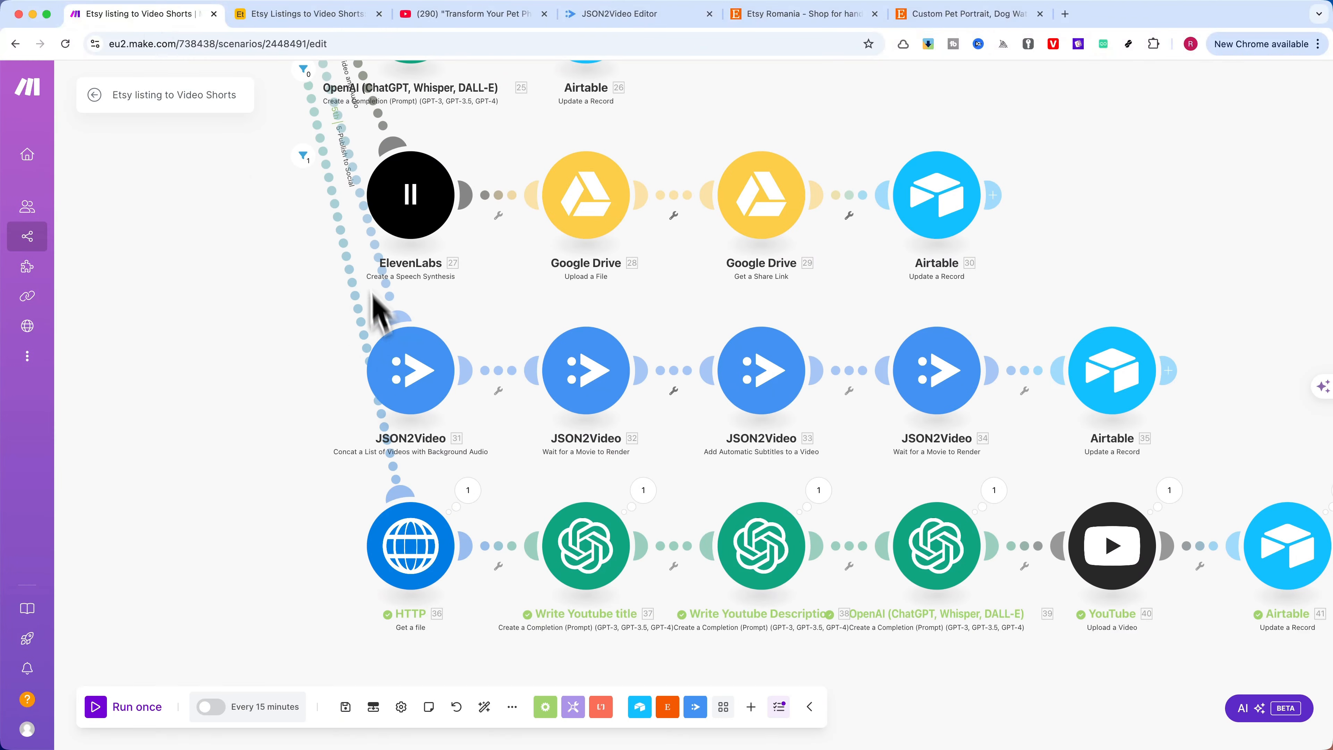
click(356, 163)
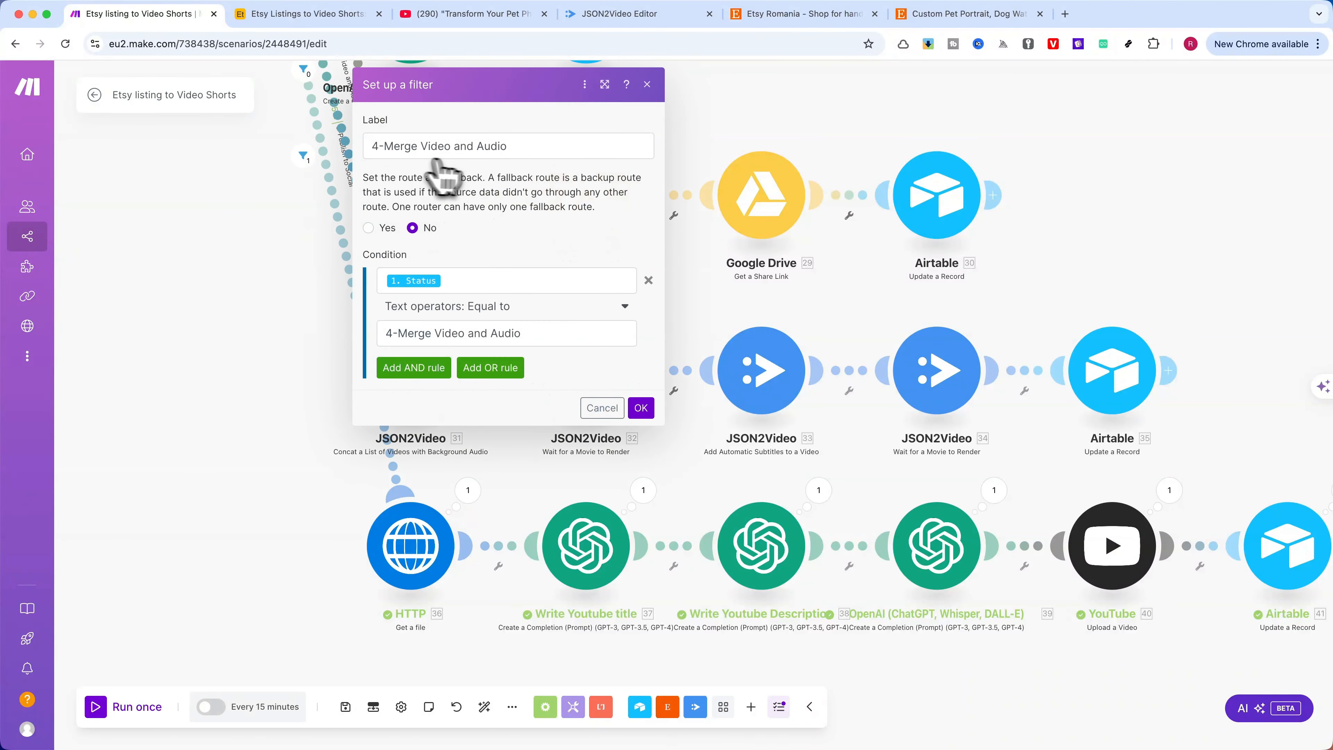
click(601, 408)
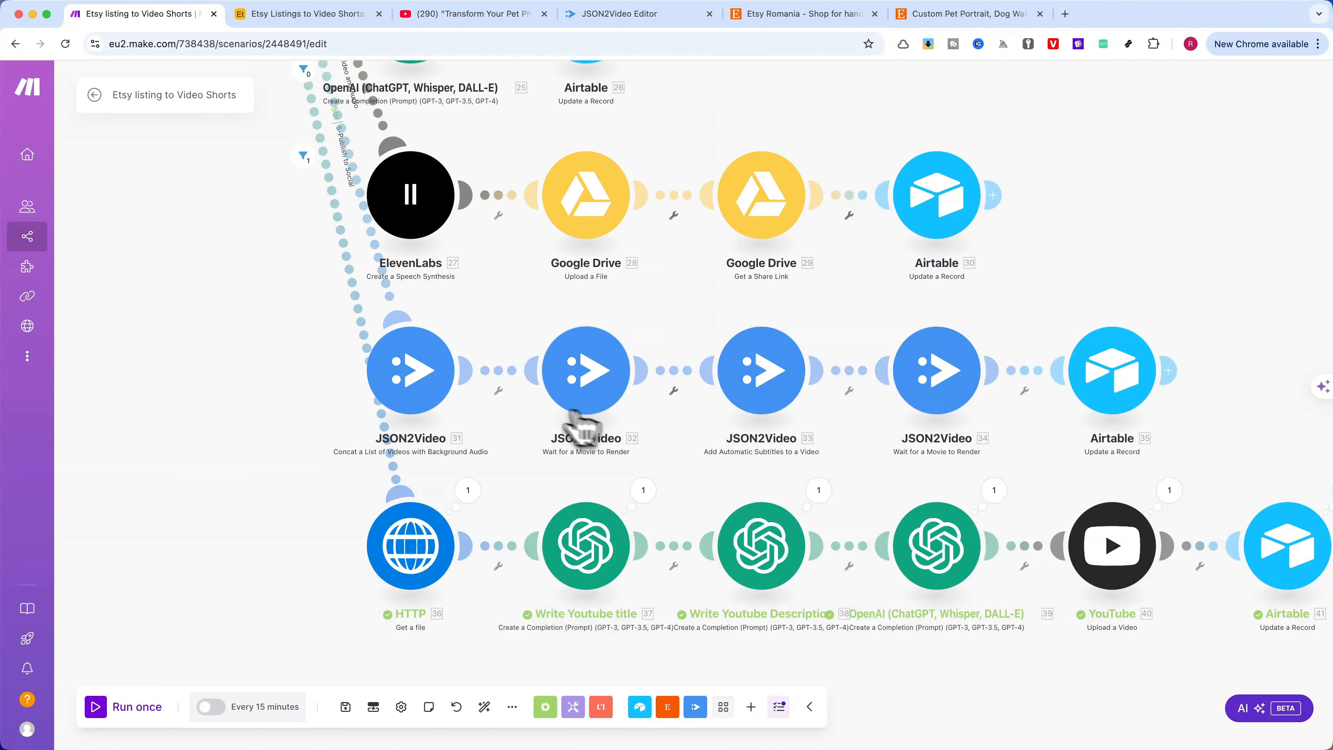
Examine the JSON2Video video concatenation module and the following Wait for a Movie to Render module, keeping 1080x1920 - Vertical and closing both without changes
click(419, 384)
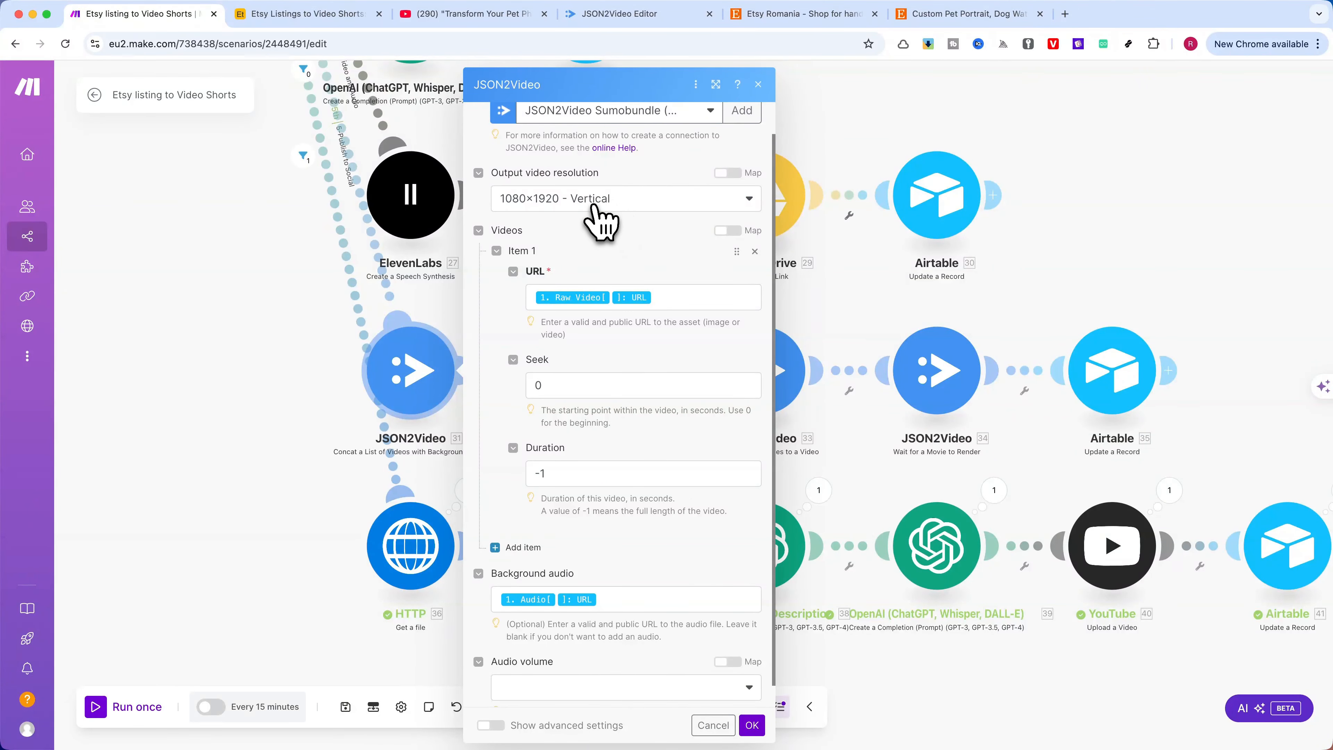
click(595, 213)
click(606, 271)
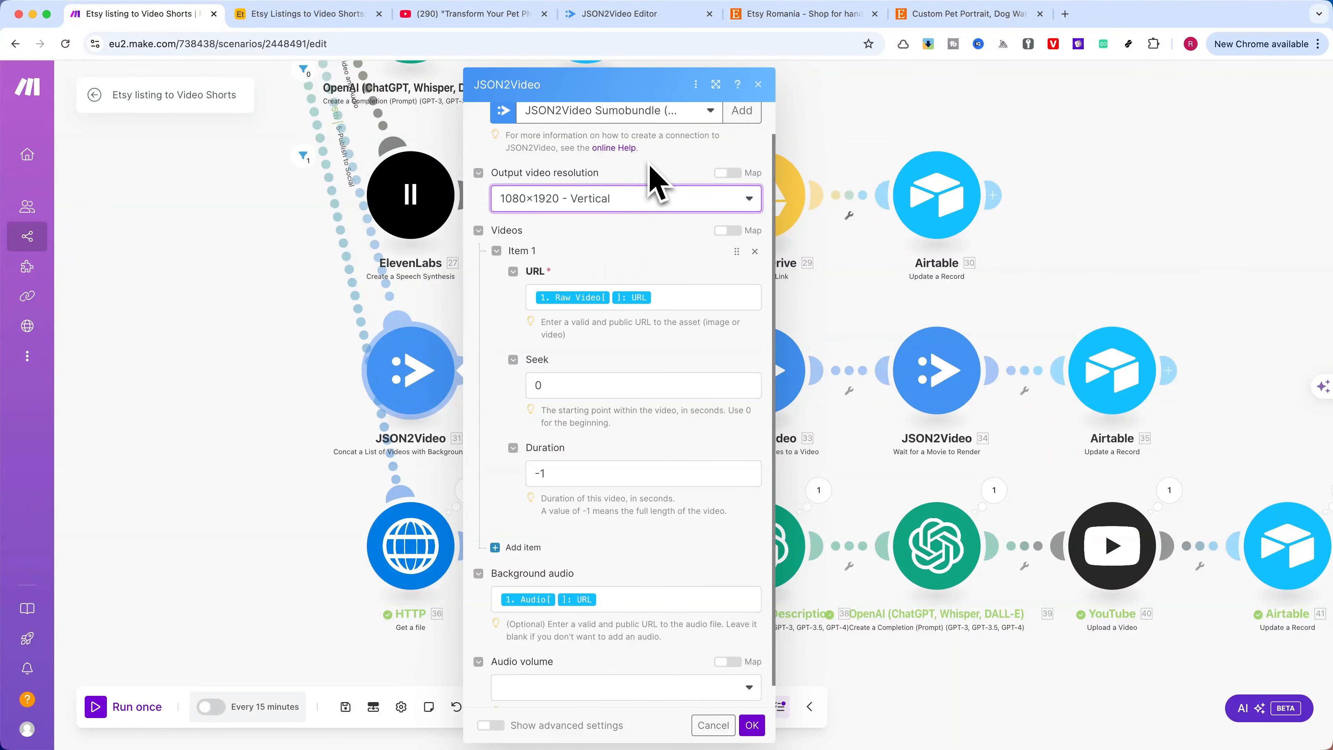
scroll(614, 252, down, 1)
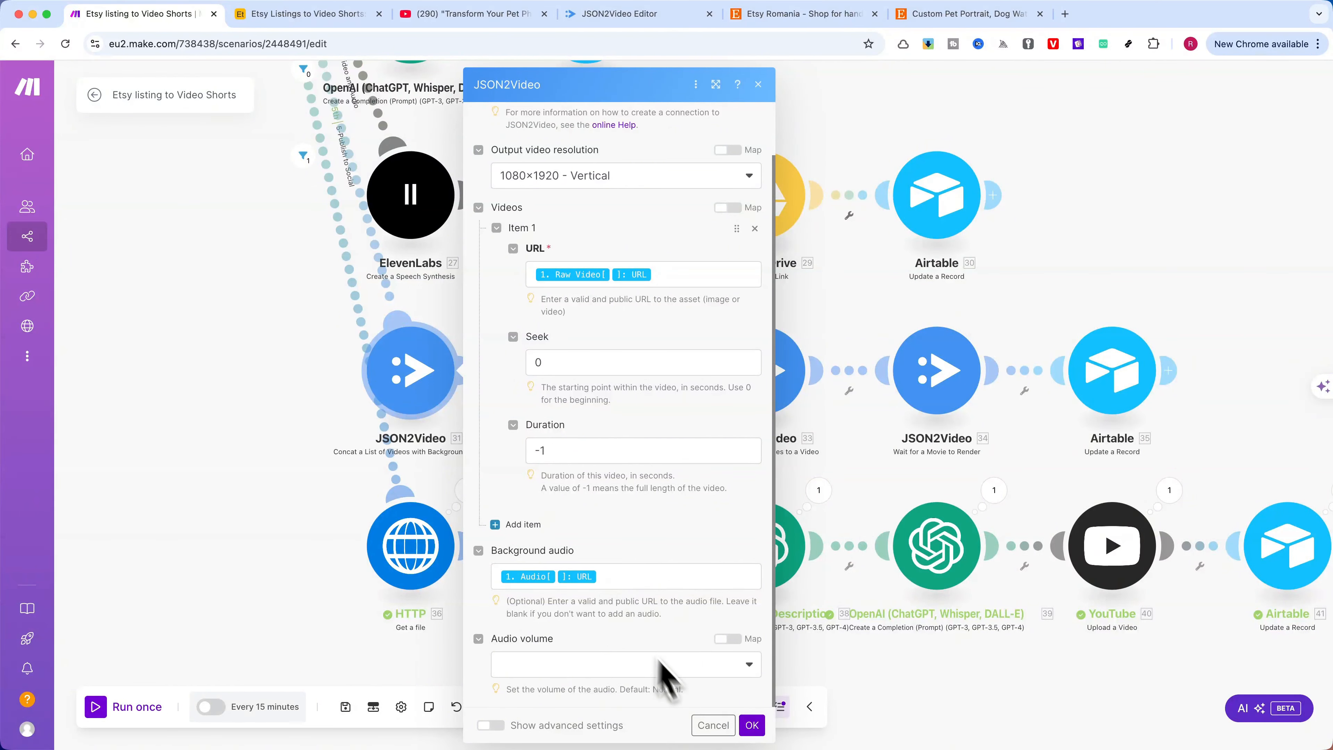
click(714, 725)
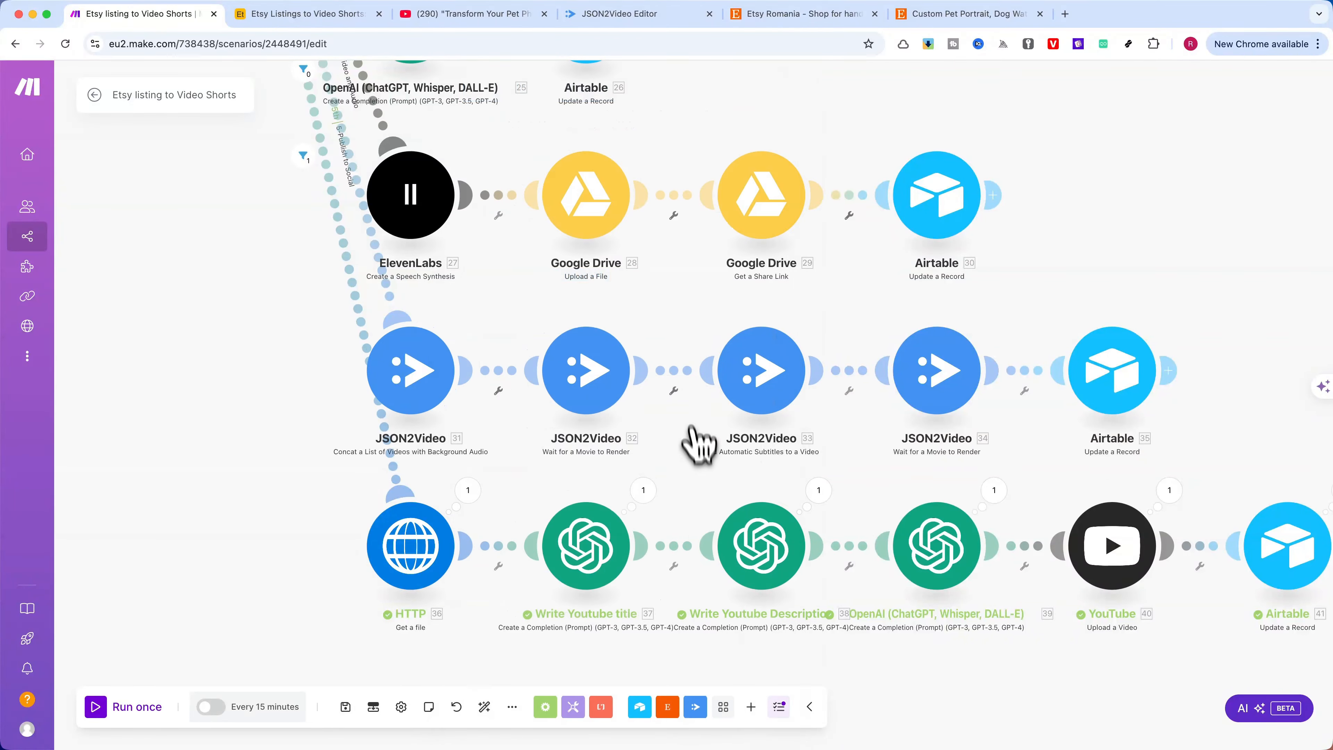
click(586, 373)
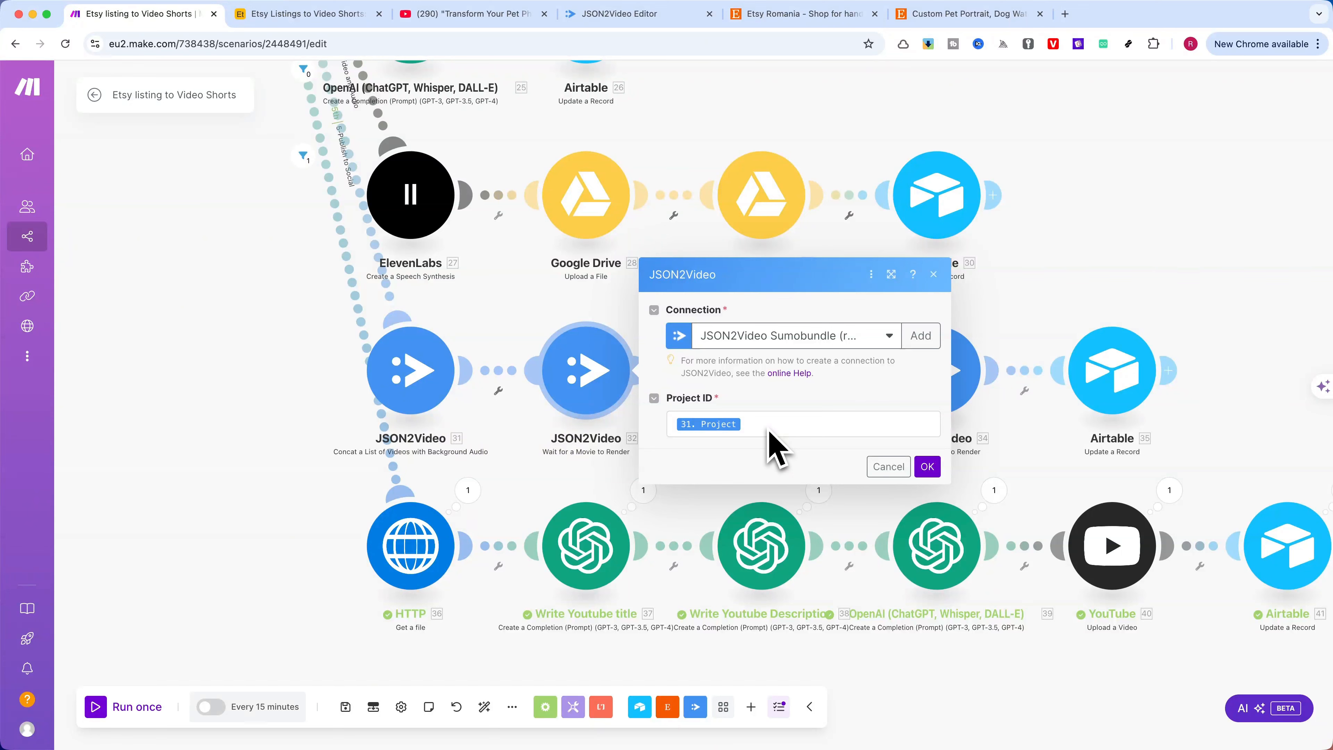
click(886, 467)
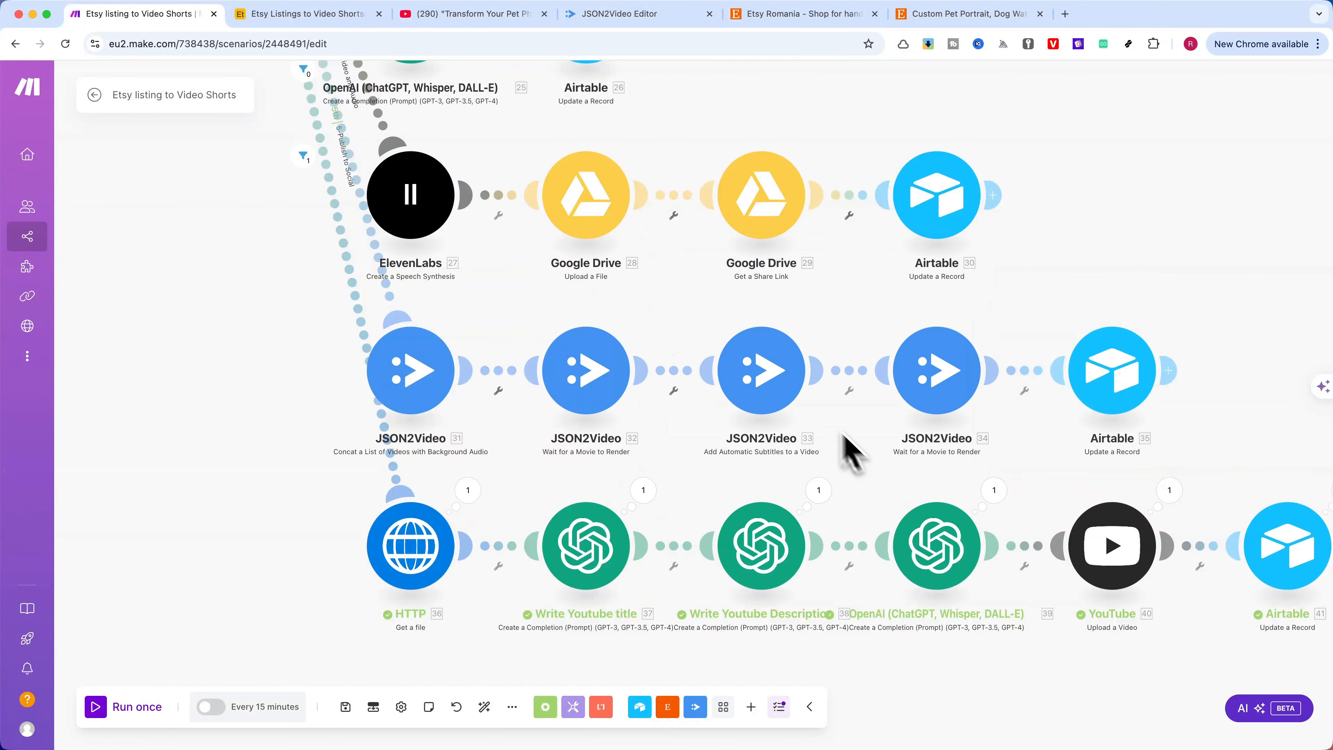
Examine the Add Automatic Subtitles to a Video module's video and audio URL mappings, font, colour and position settings, closing it without changes
click(767, 379)
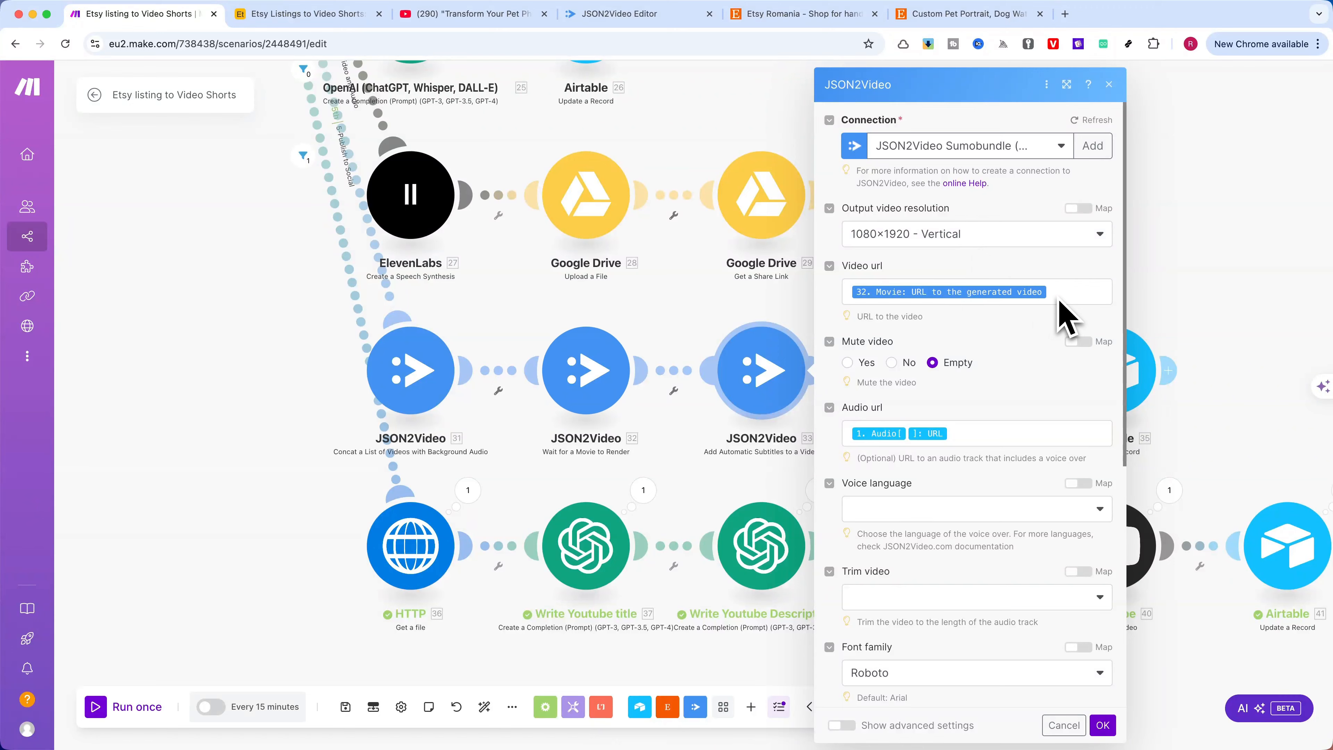
click(962, 440)
click(987, 420)
scroll(997, 414, down, 5)
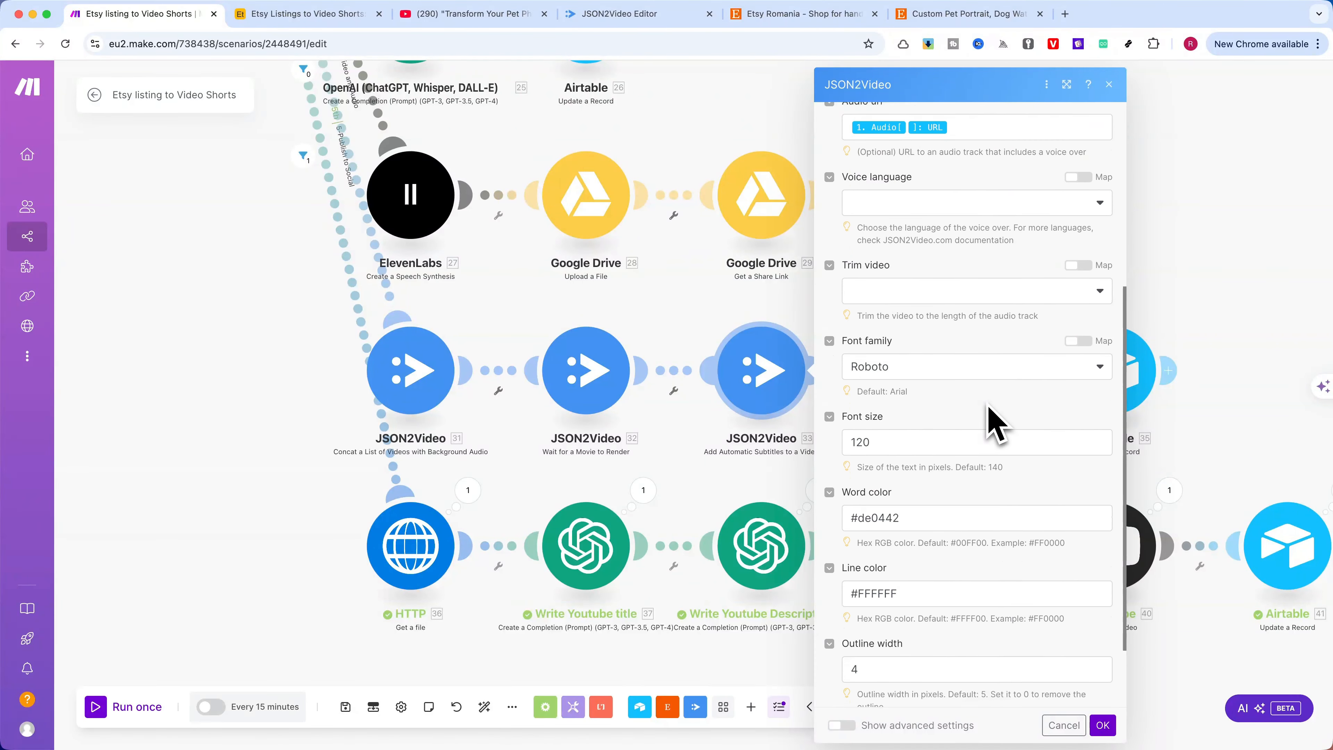
scroll(992, 420, down, 3)
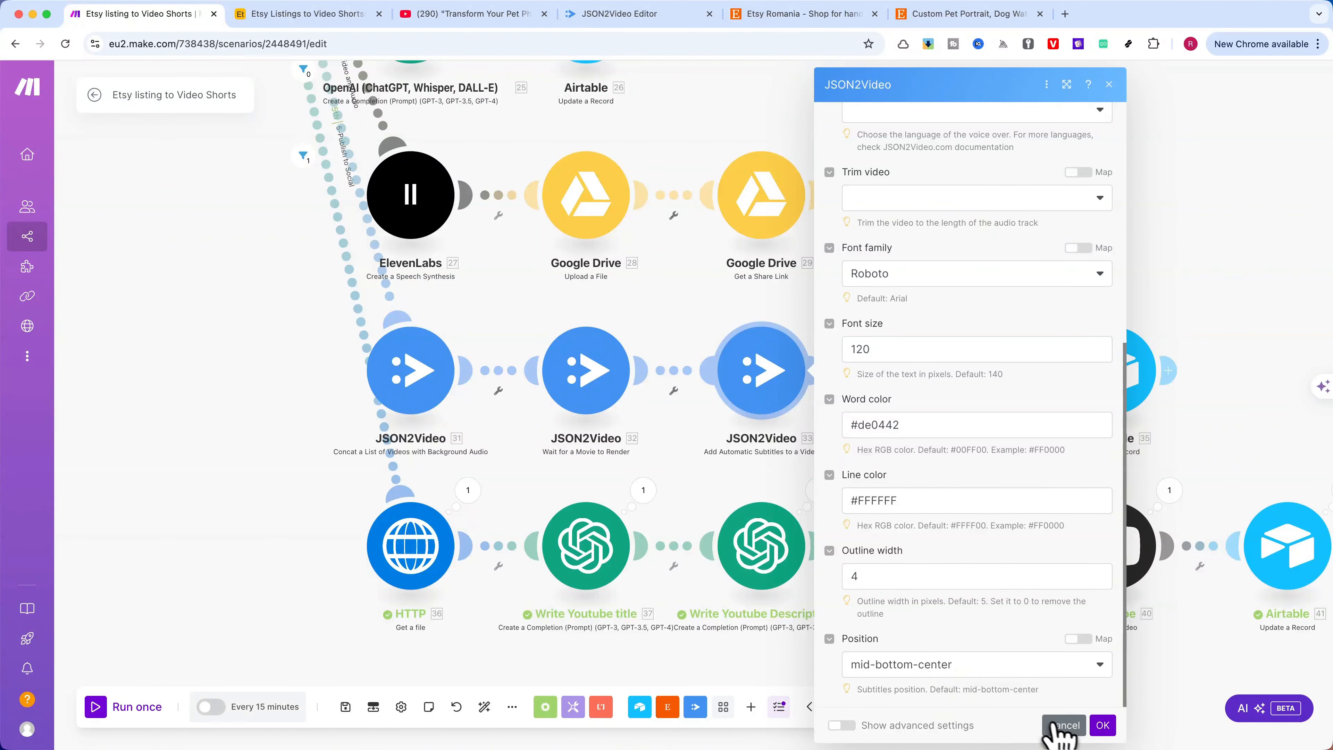
click(1069, 727)
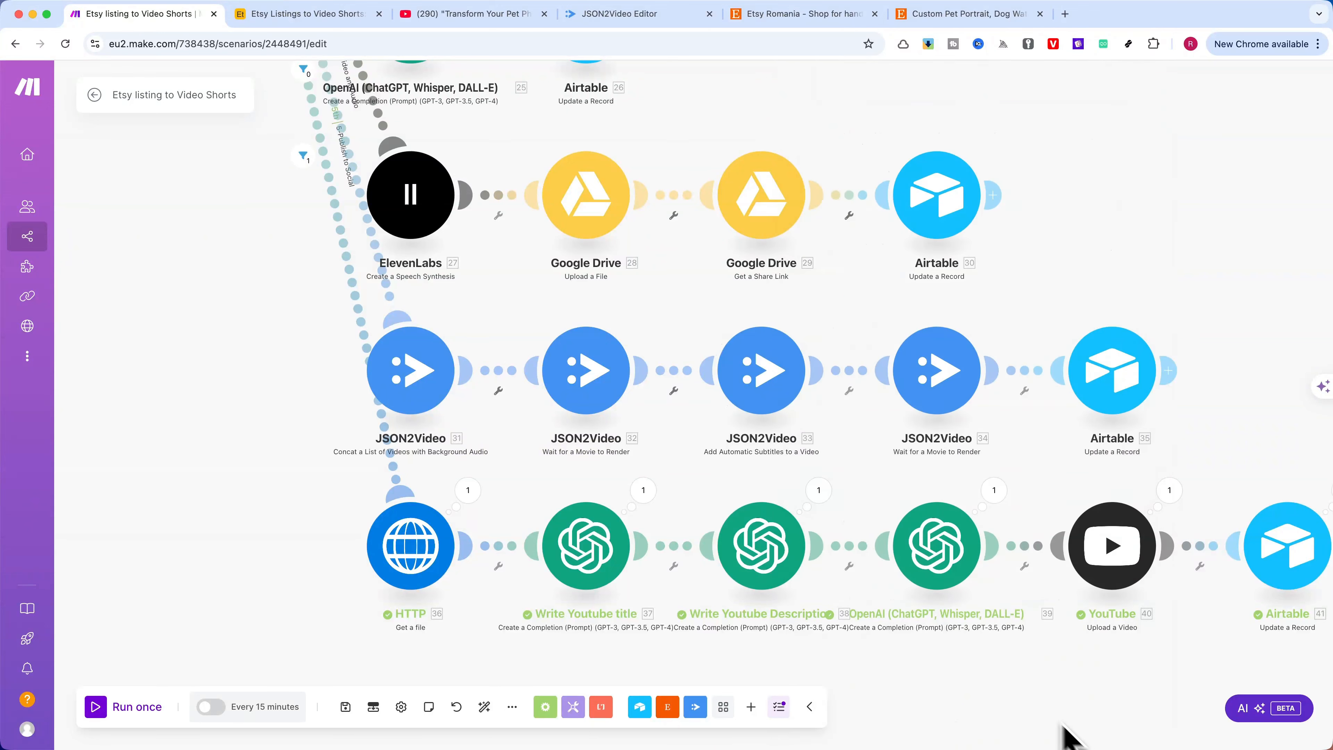
Examine the Project ID mapping in the Wait for a Movie to Render module after the subtitles module, closing it without changes
scroll(1003, 372, right, 10)
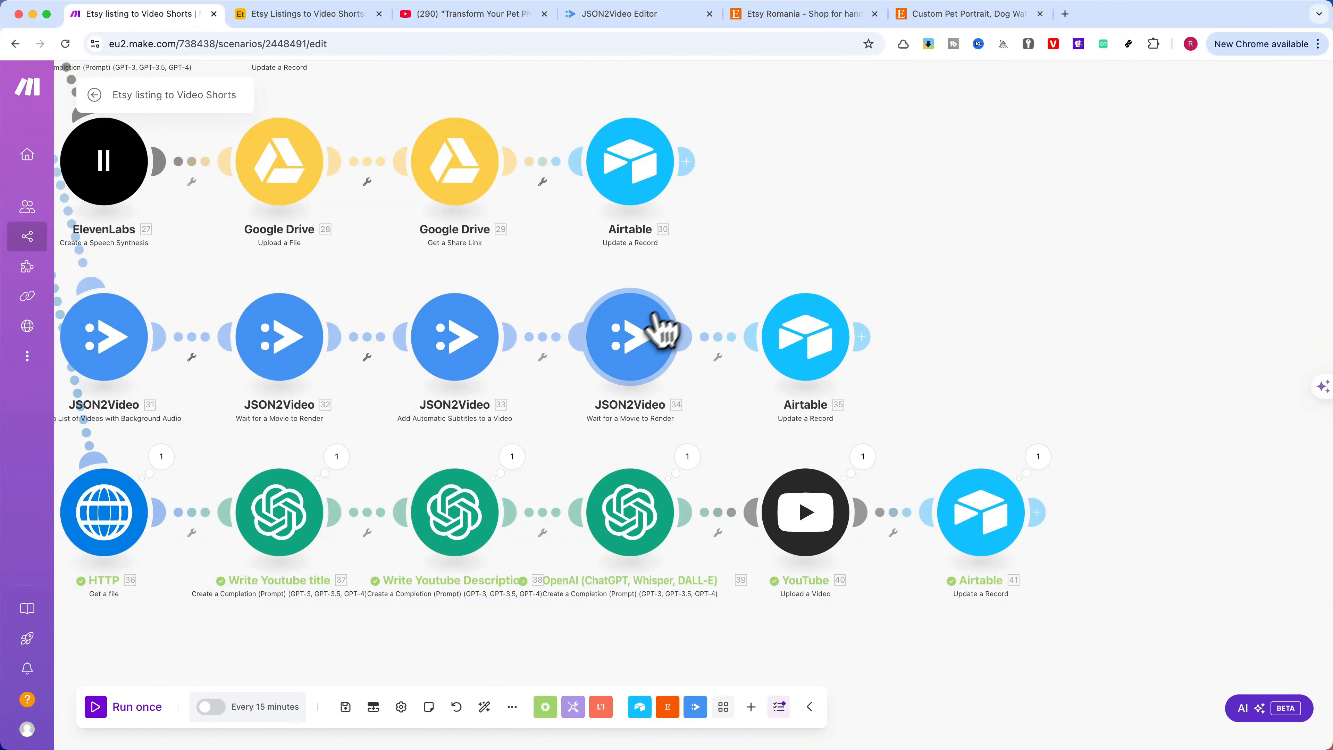
click(637, 336)
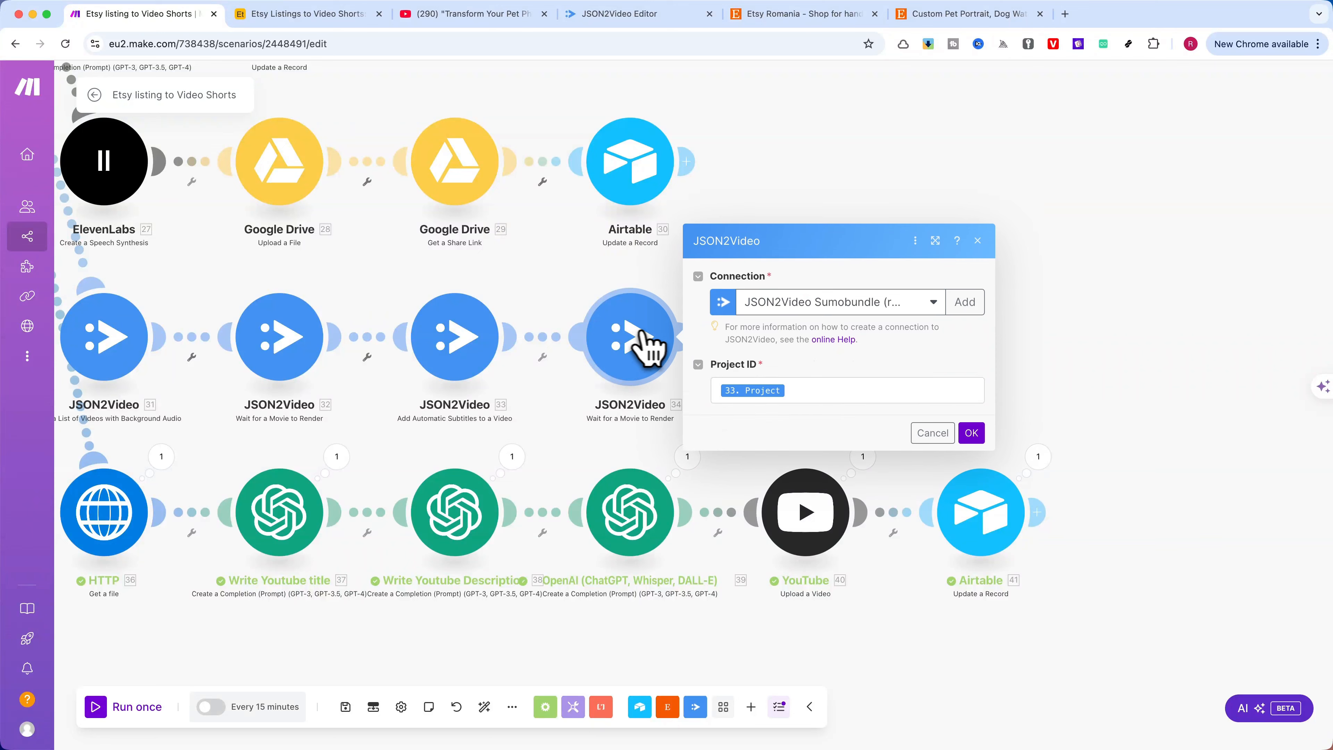
click(805, 396)
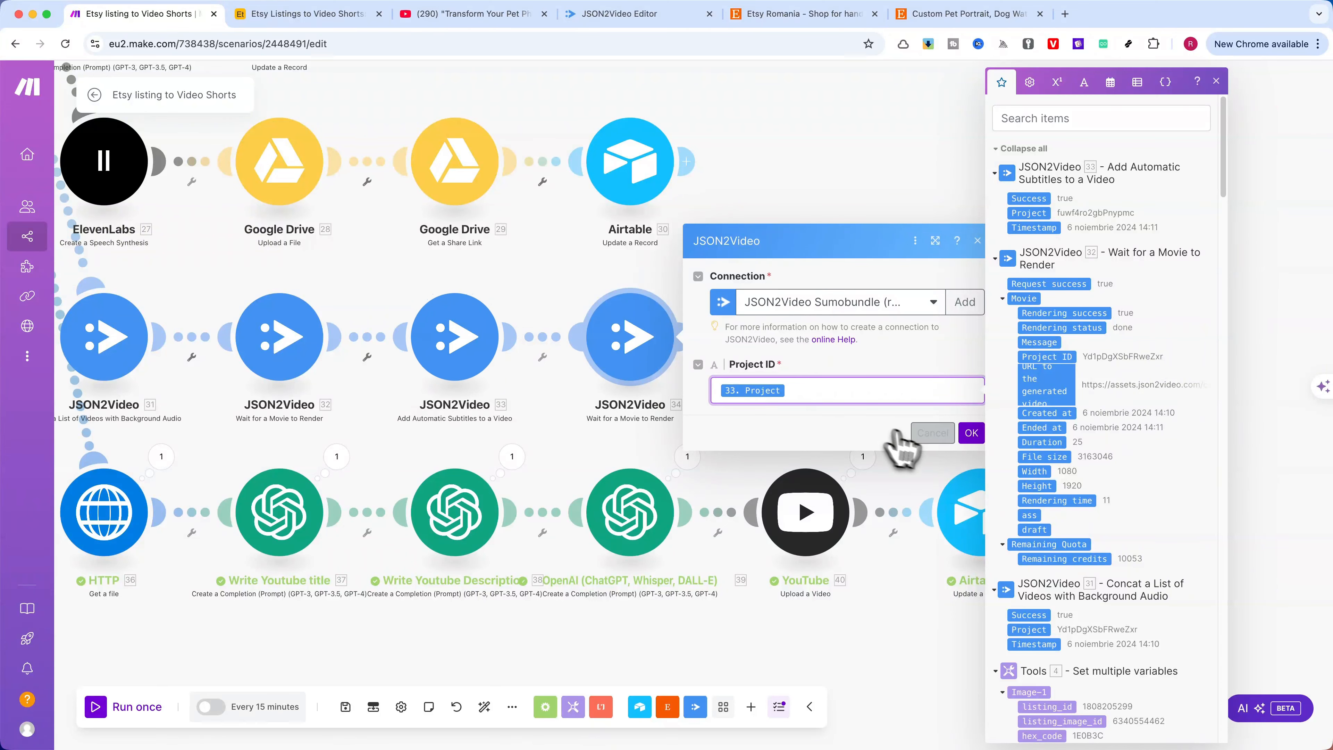
click(929, 434)
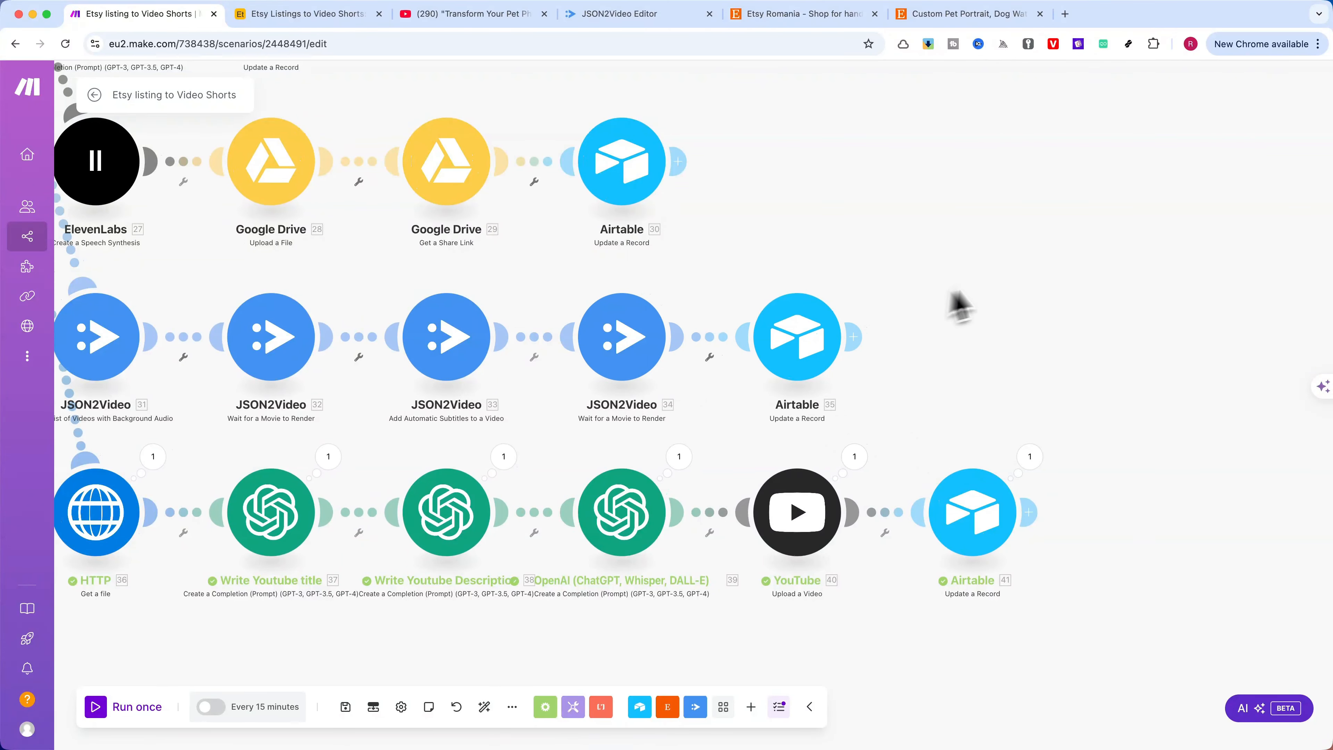
Examine the merge route's Airtable Update a Record settings, including the Status and the Final video file URL and name mappings, closing without changes
drag(952, 293, 752, 290)
click(601, 339)
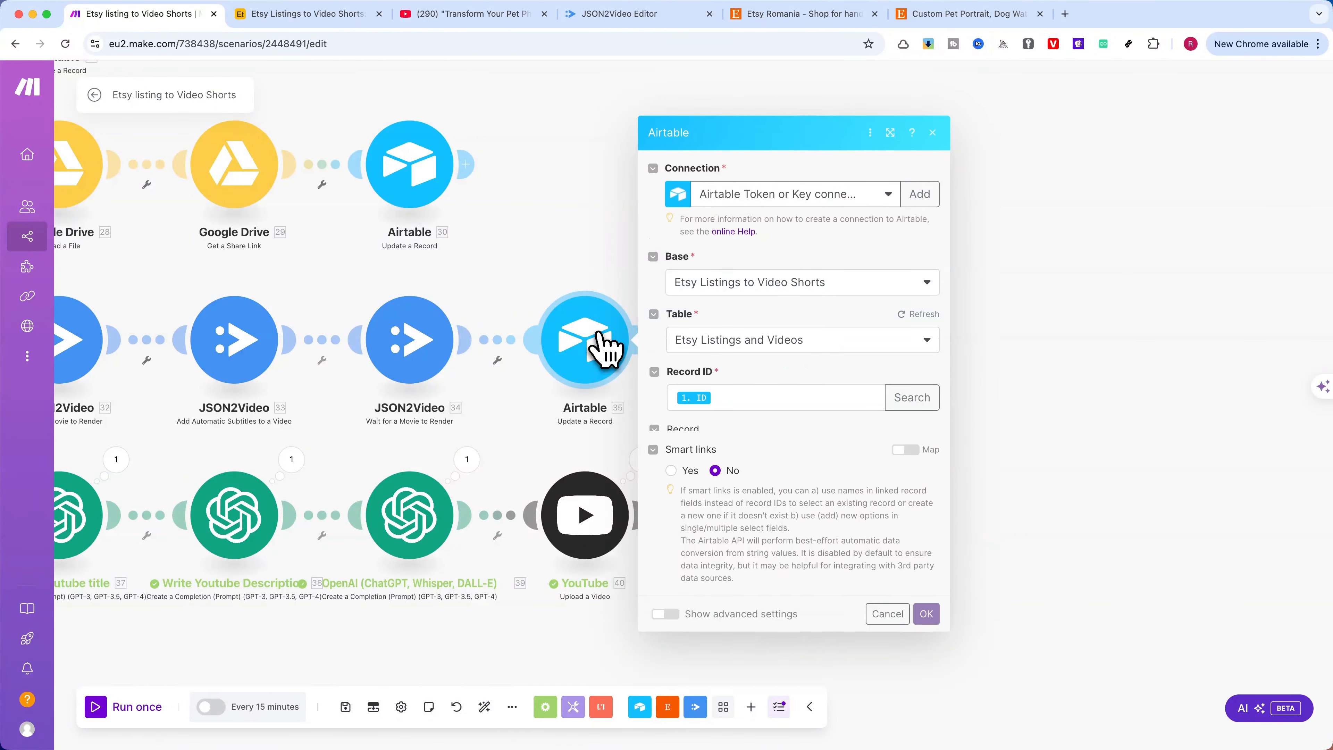
scroll(743, 334, down, 1)
scroll(750, 347, down, 3)
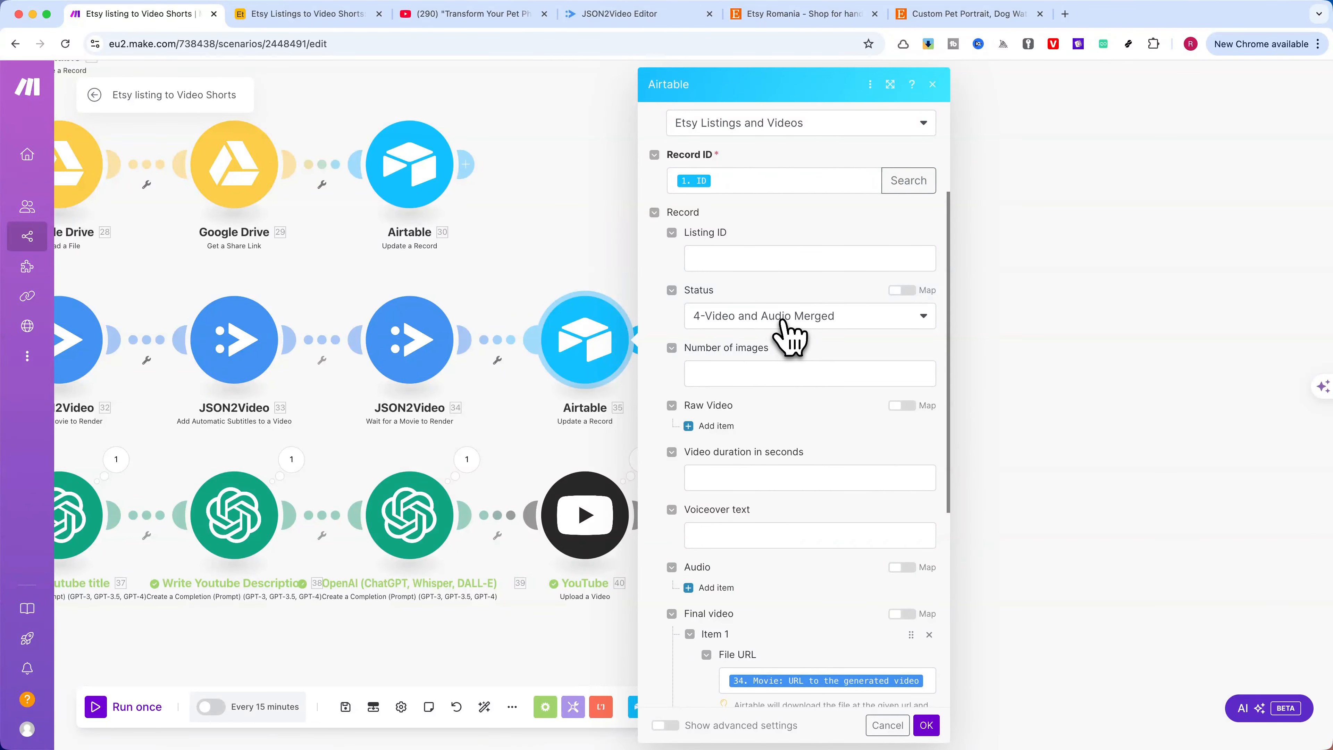
scroll(787, 336, down, 7)
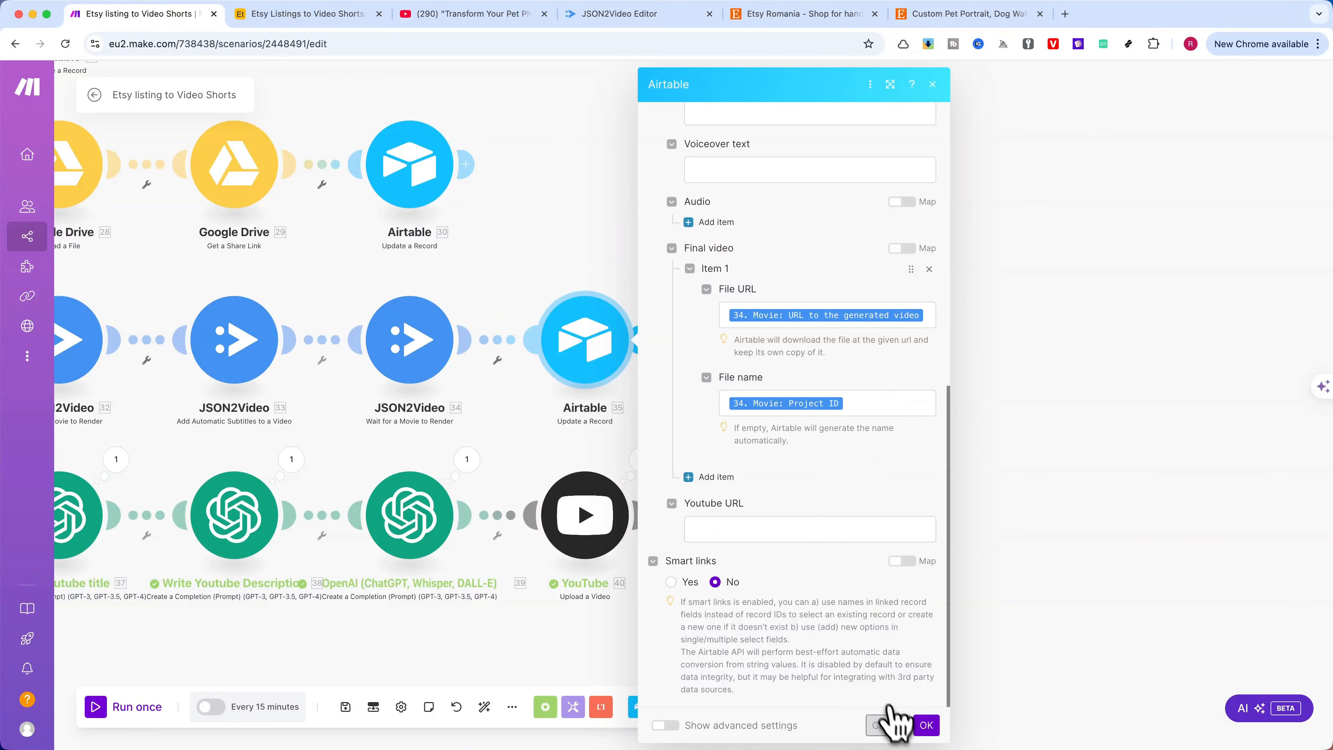
click(887, 725)
Switch to the Airtable base and set the third listing's Status to 5-Publish to Social
scroll(774, 446, down, 5)
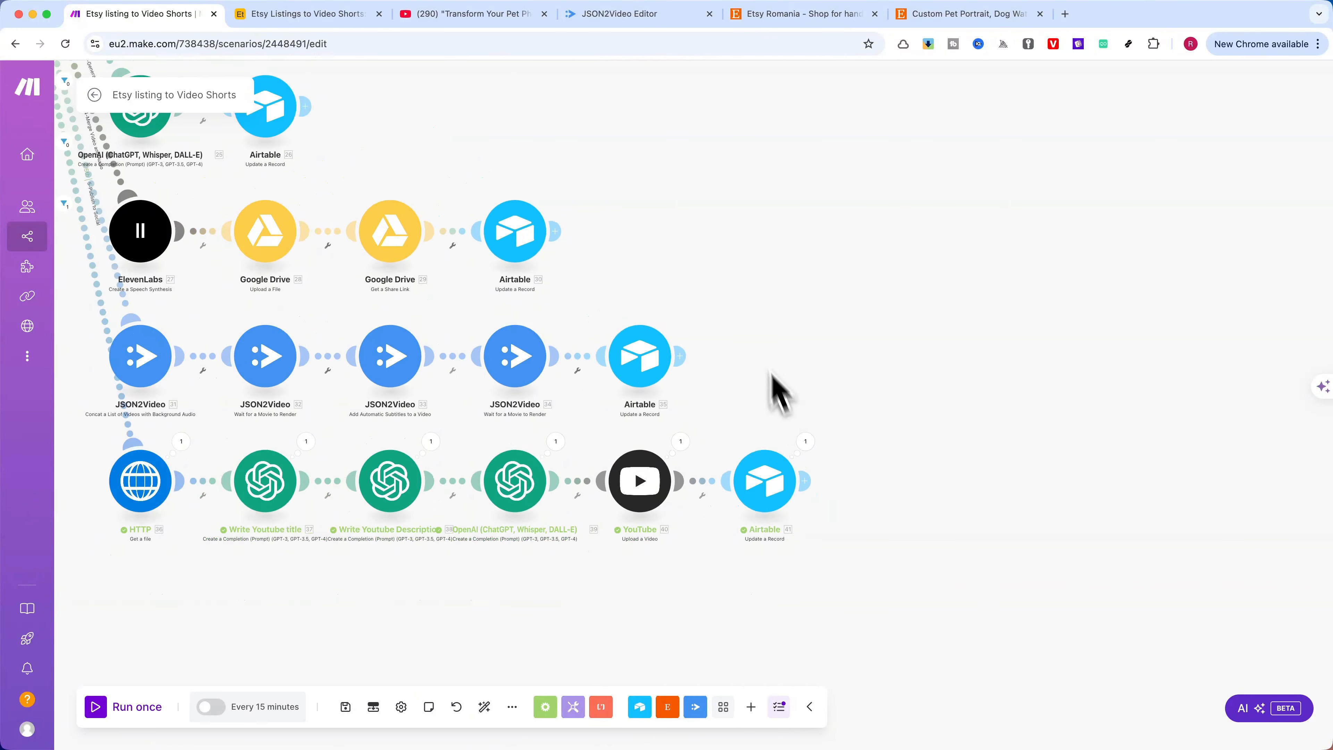
scroll(999, 341, down, 5)
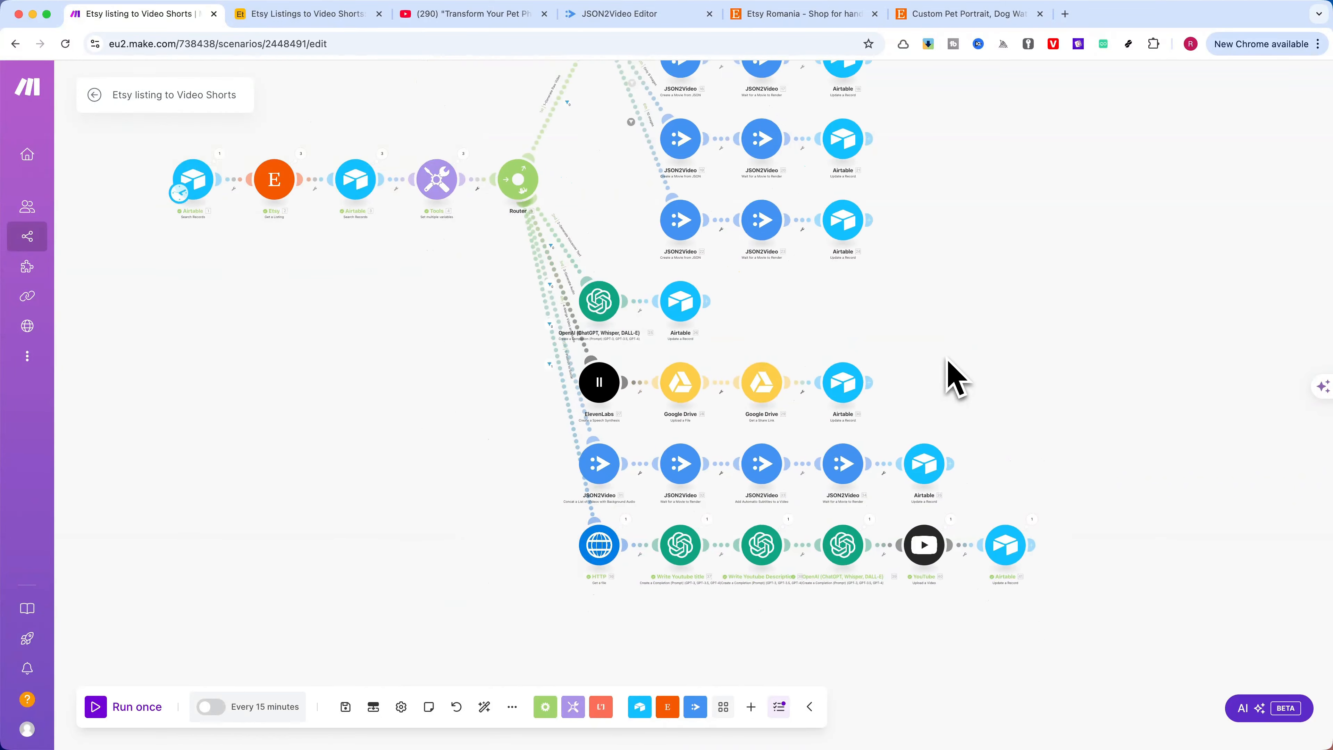
scroll(845, 336, up, 3)
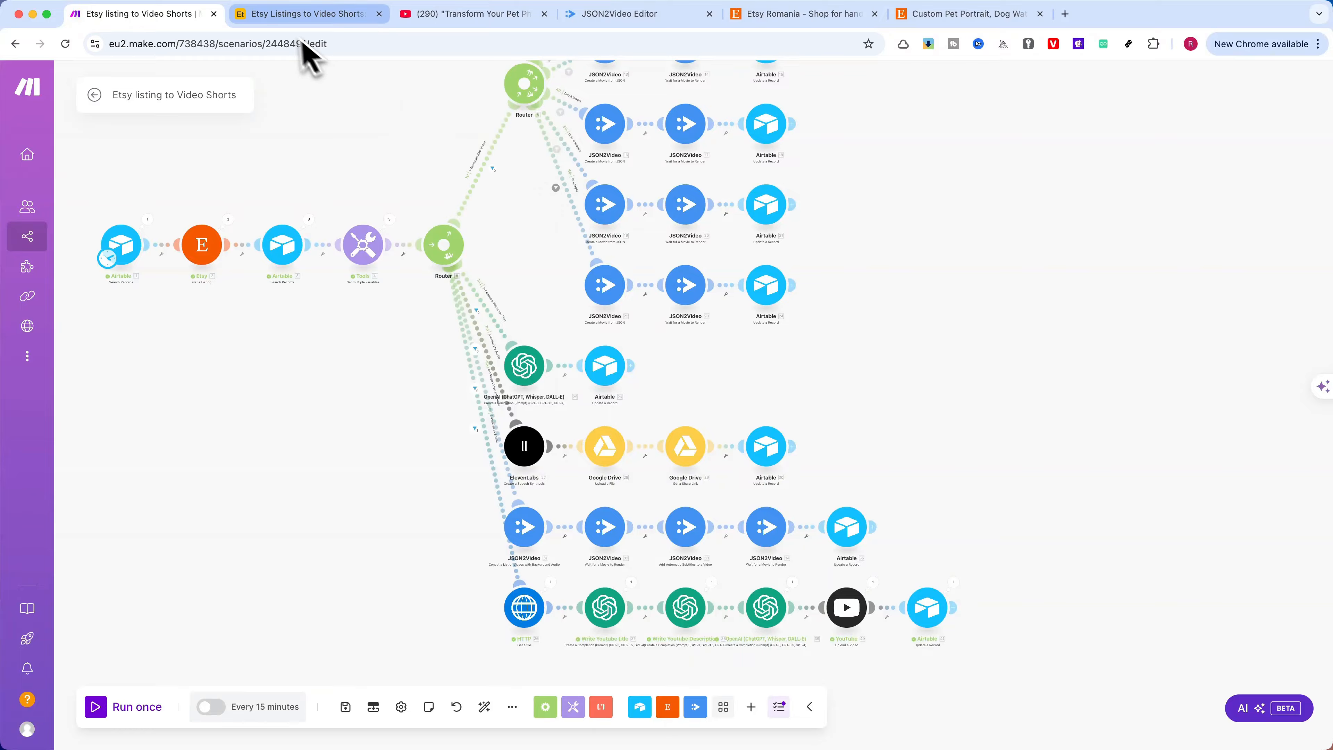
click(297, 14)
click(456, 233)
click(455, 233)
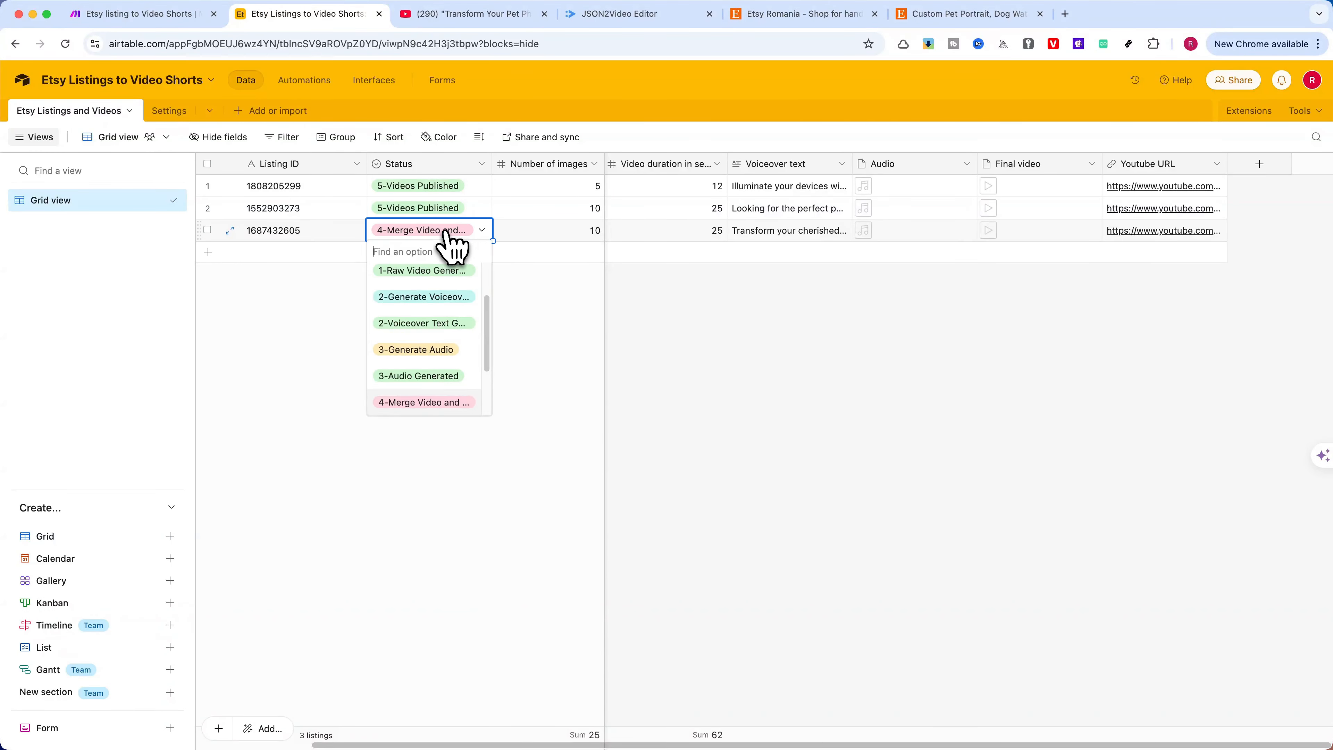
scroll(431, 289, down, 3)
click(431, 378)
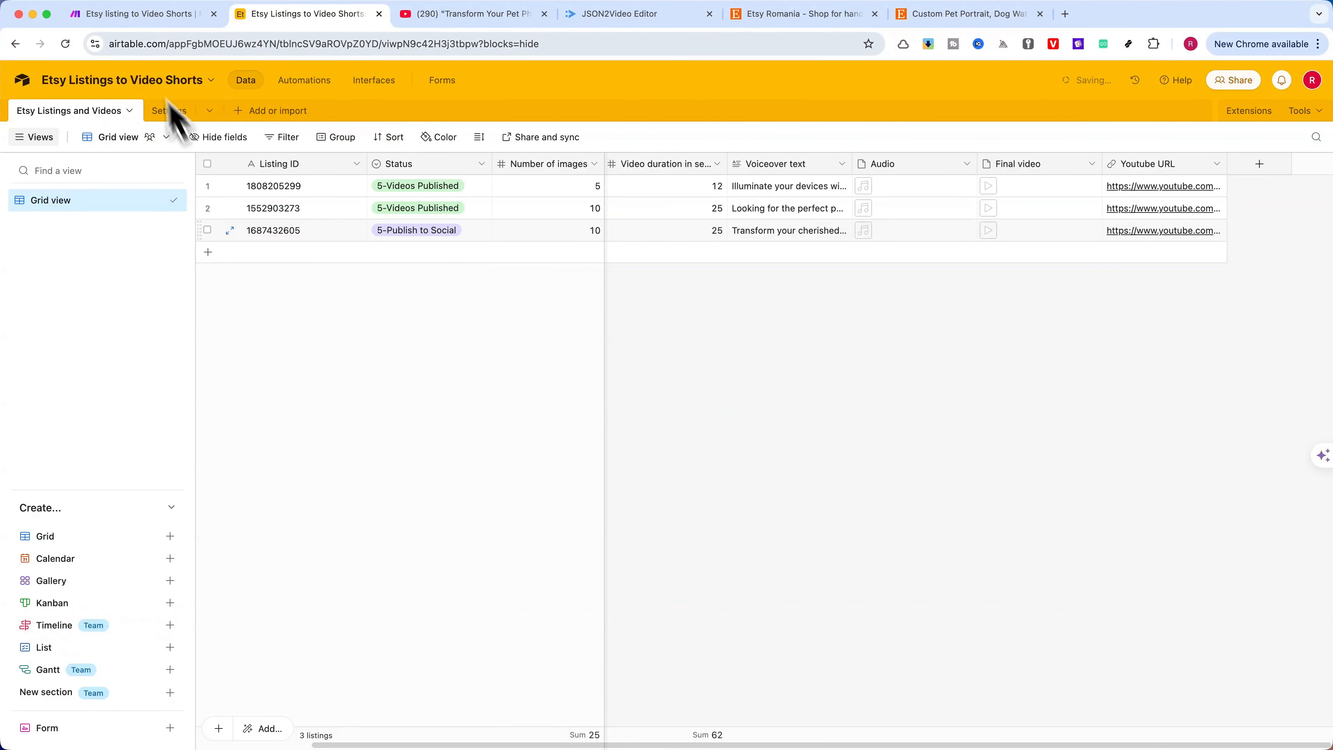
Switch back to the Make scenario and examine the 5-Publish to Social route's filter condition, closing it without changes
click(137, 15)
scroll(404, 399, up, 3)
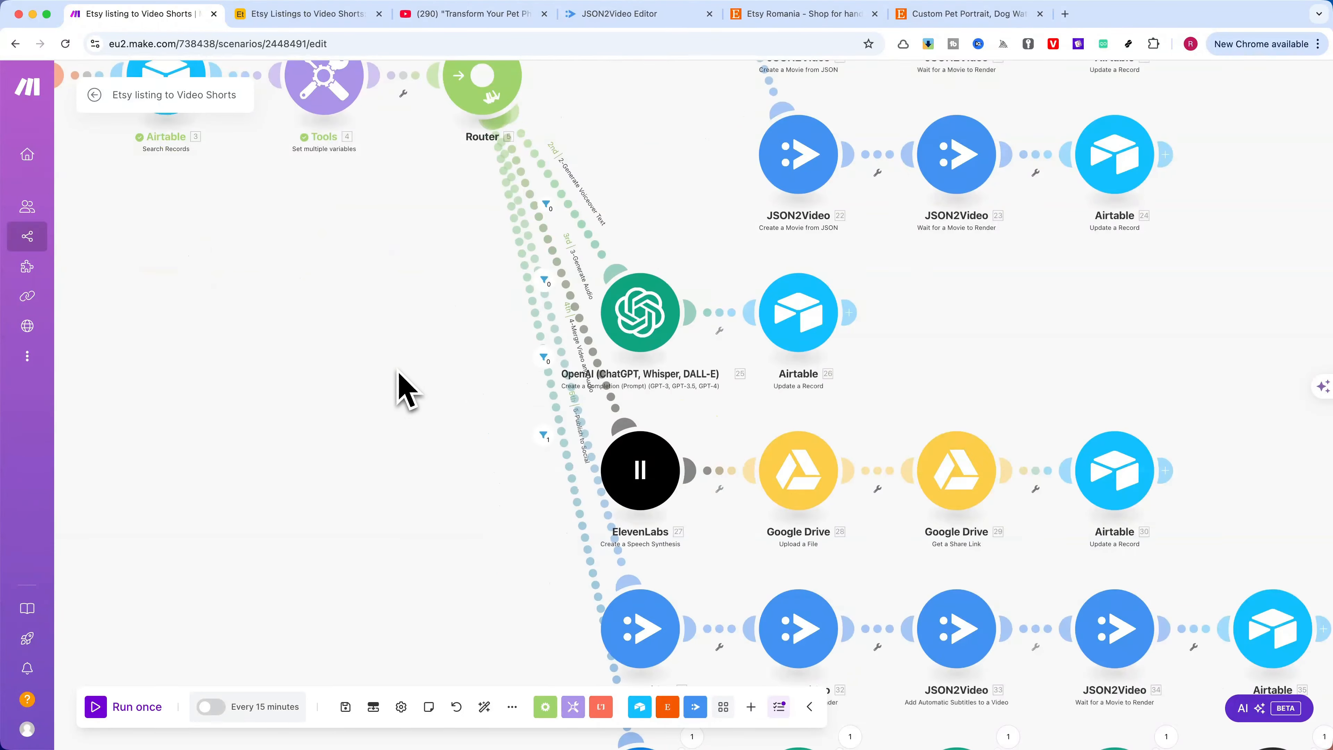
click(583, 491)
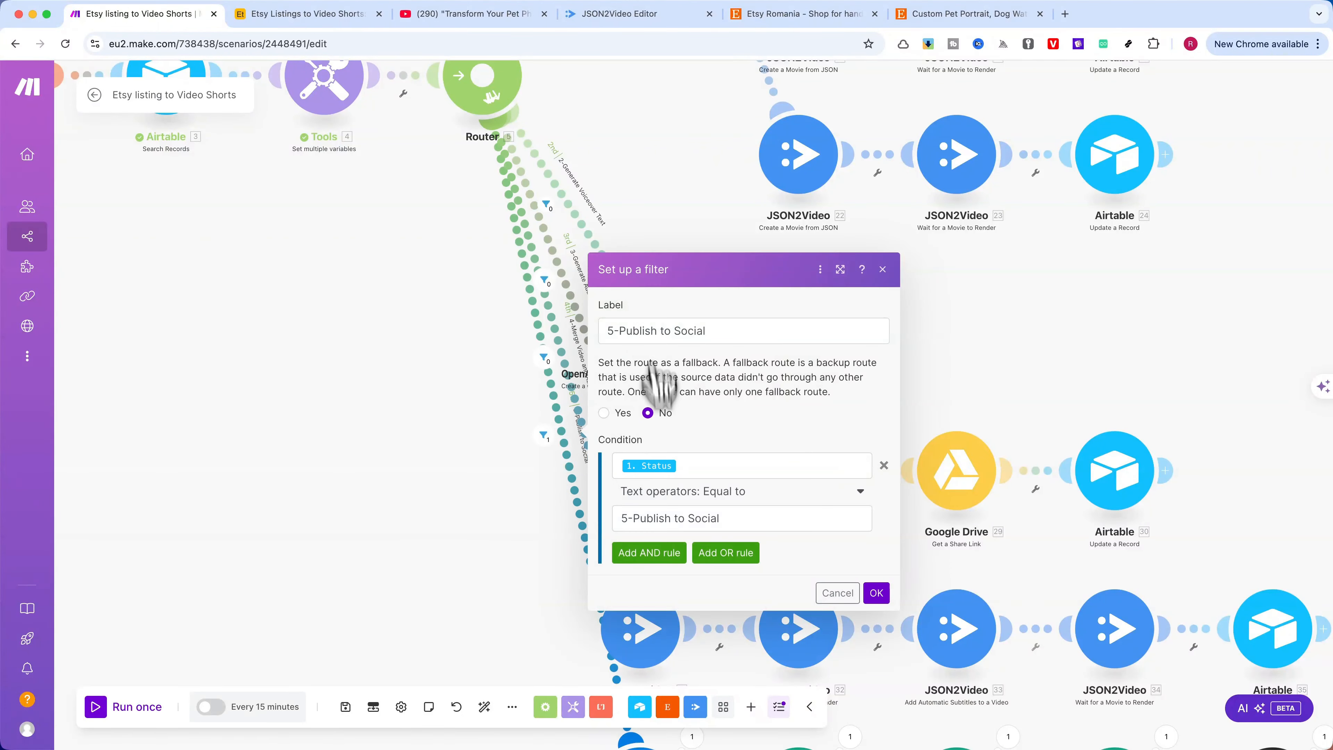
click(875, 592)
Examine the HTTP Get a file module's URL mapping and expand Final video among the Airtable Search Records fields, closing the module without changes
scroll(441, 441, down, 10)
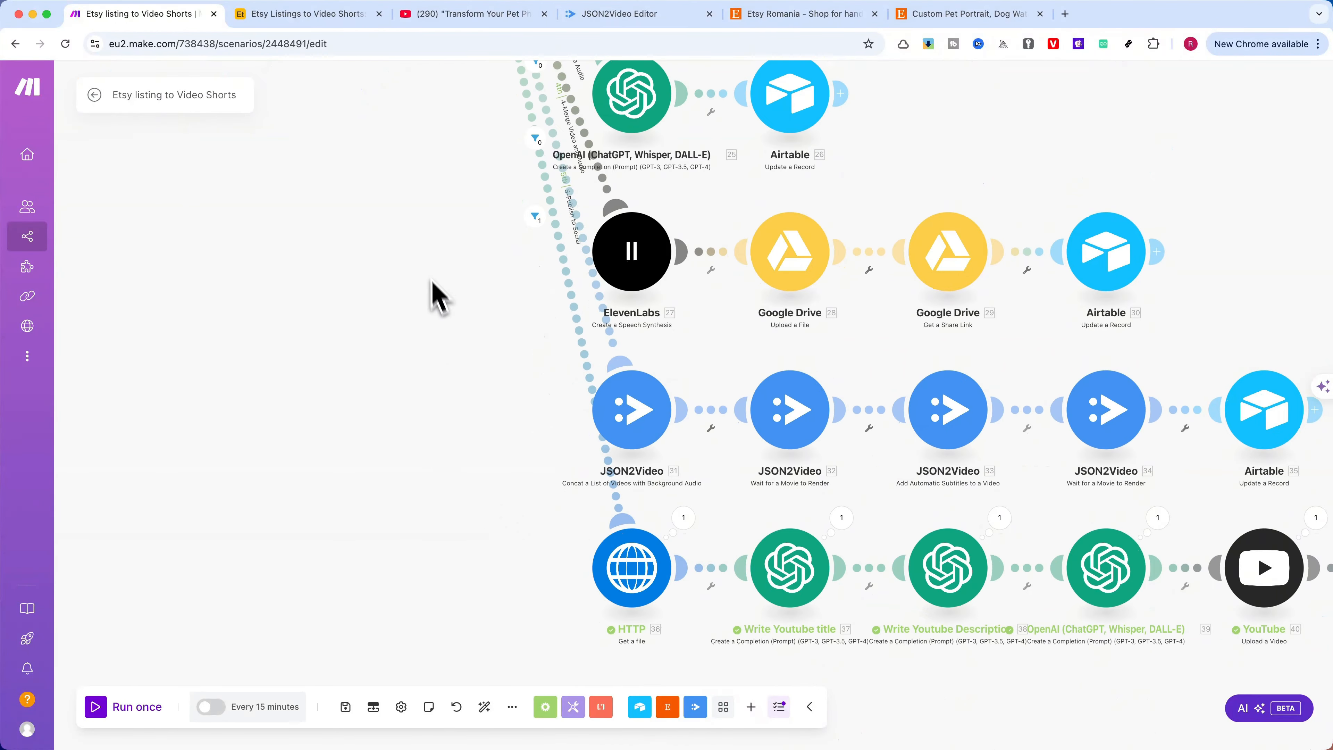
scroll(431, 292, right, 6)
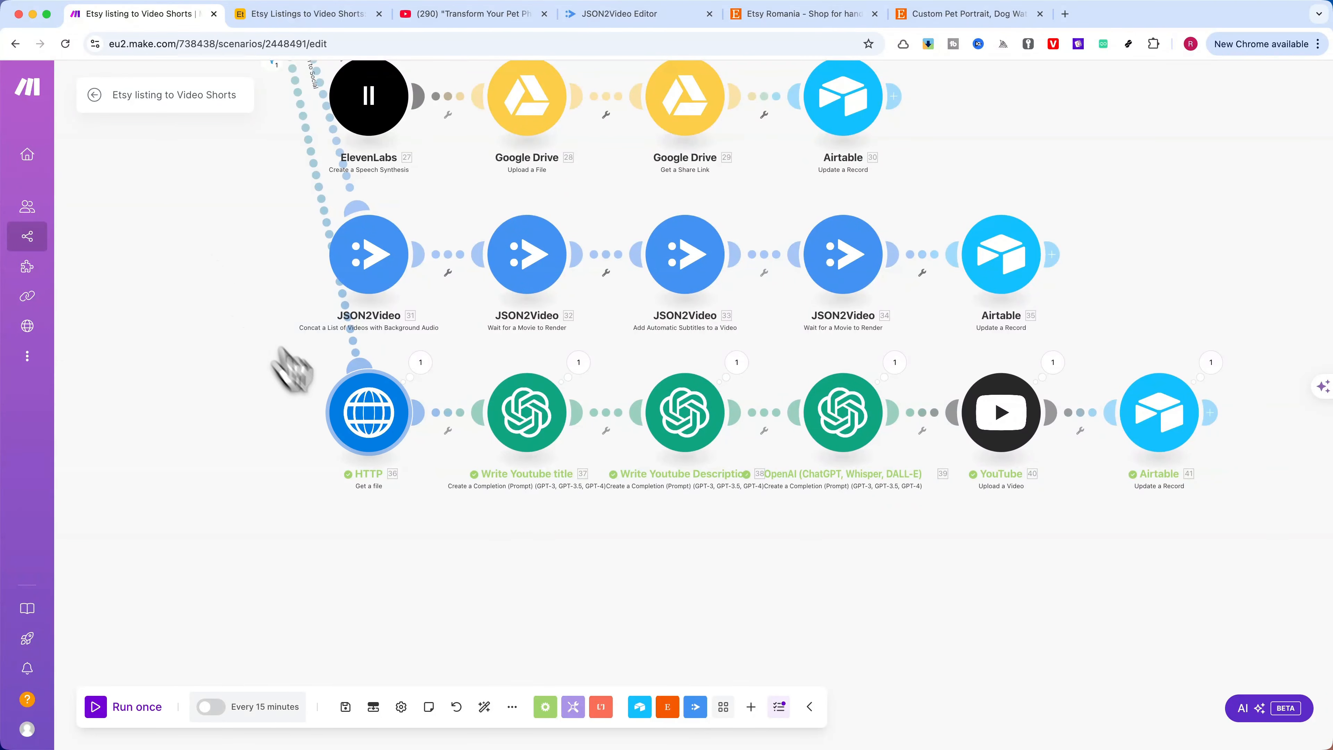
click(369, 420)
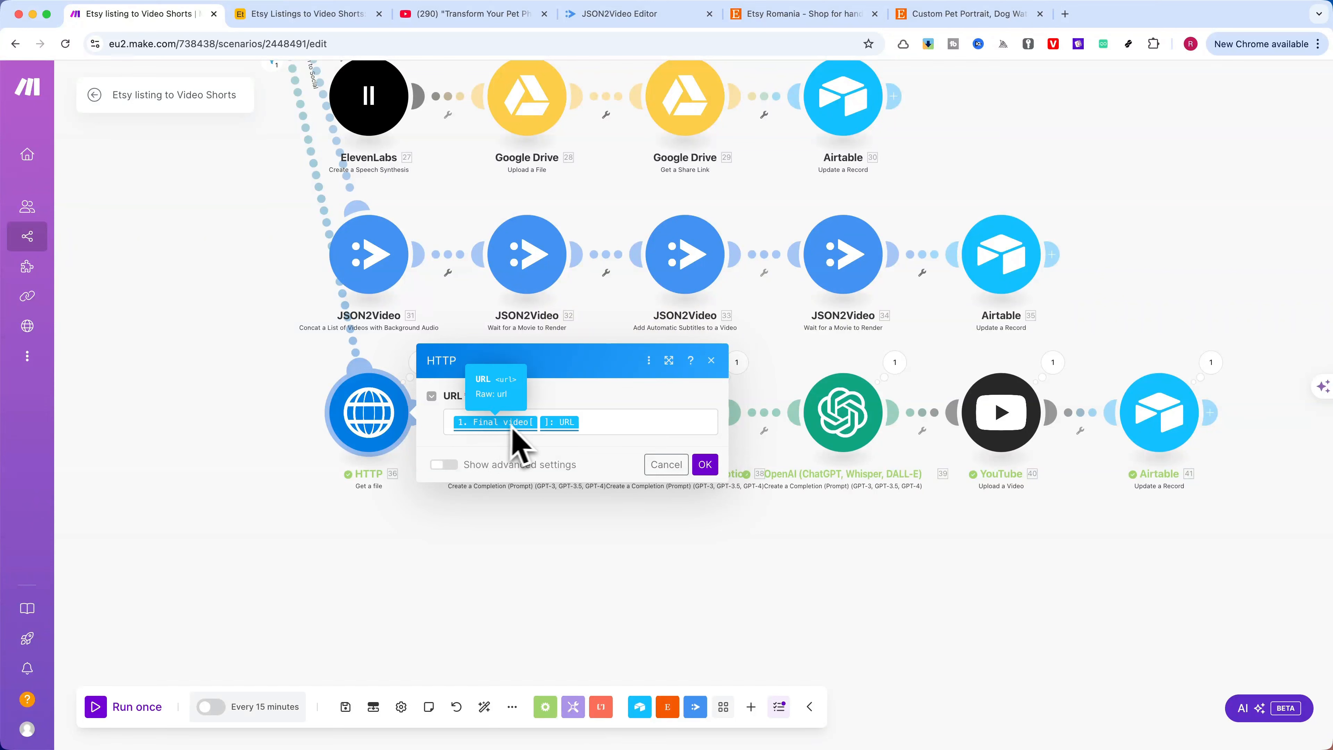
click(589, 424)
scroll(798, 443, down, 15)
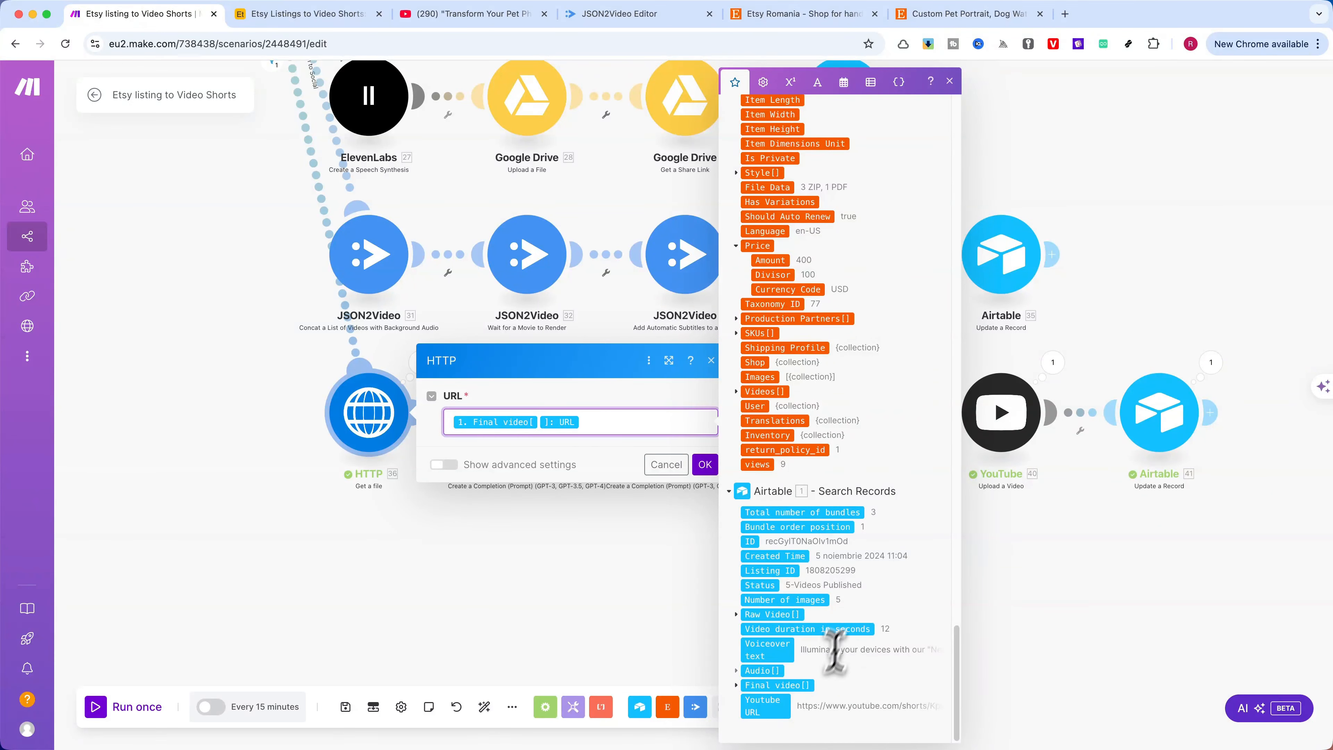
click(740, 686)
scroll(787, 703, down, 2)
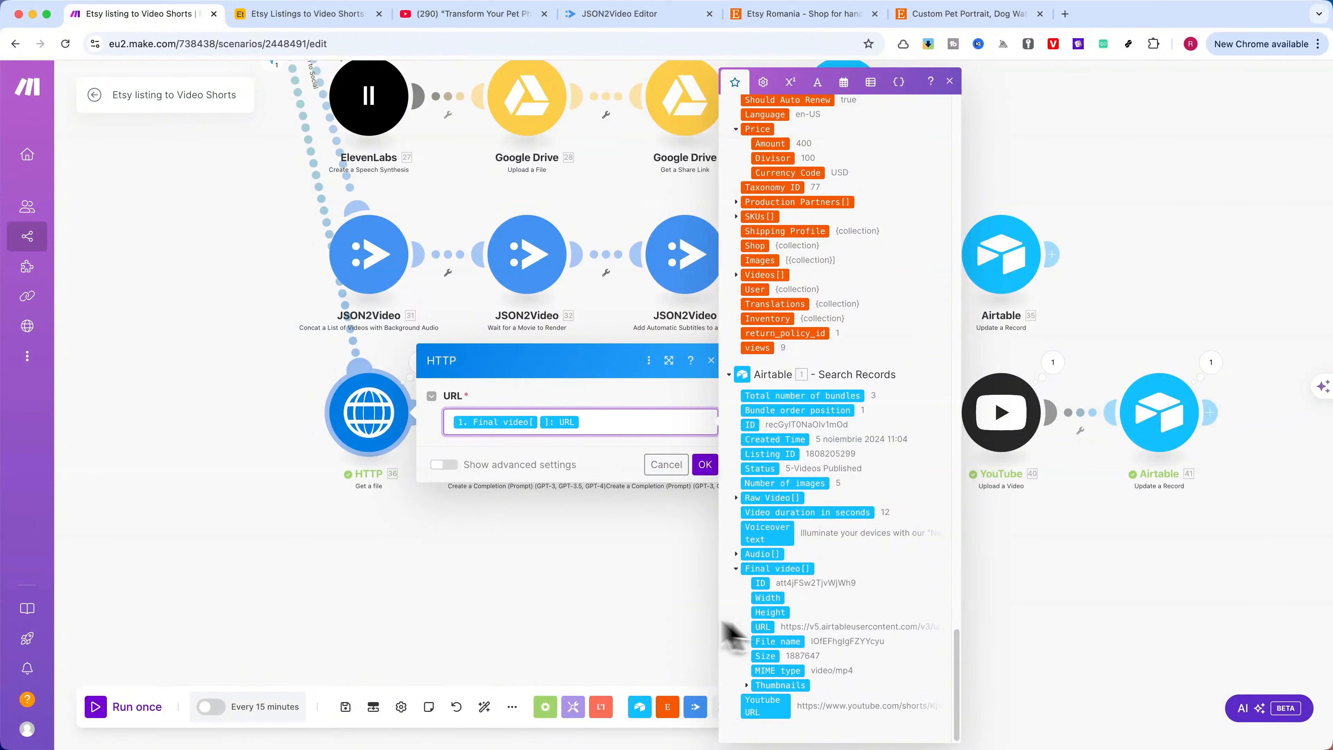
click(637, 513)
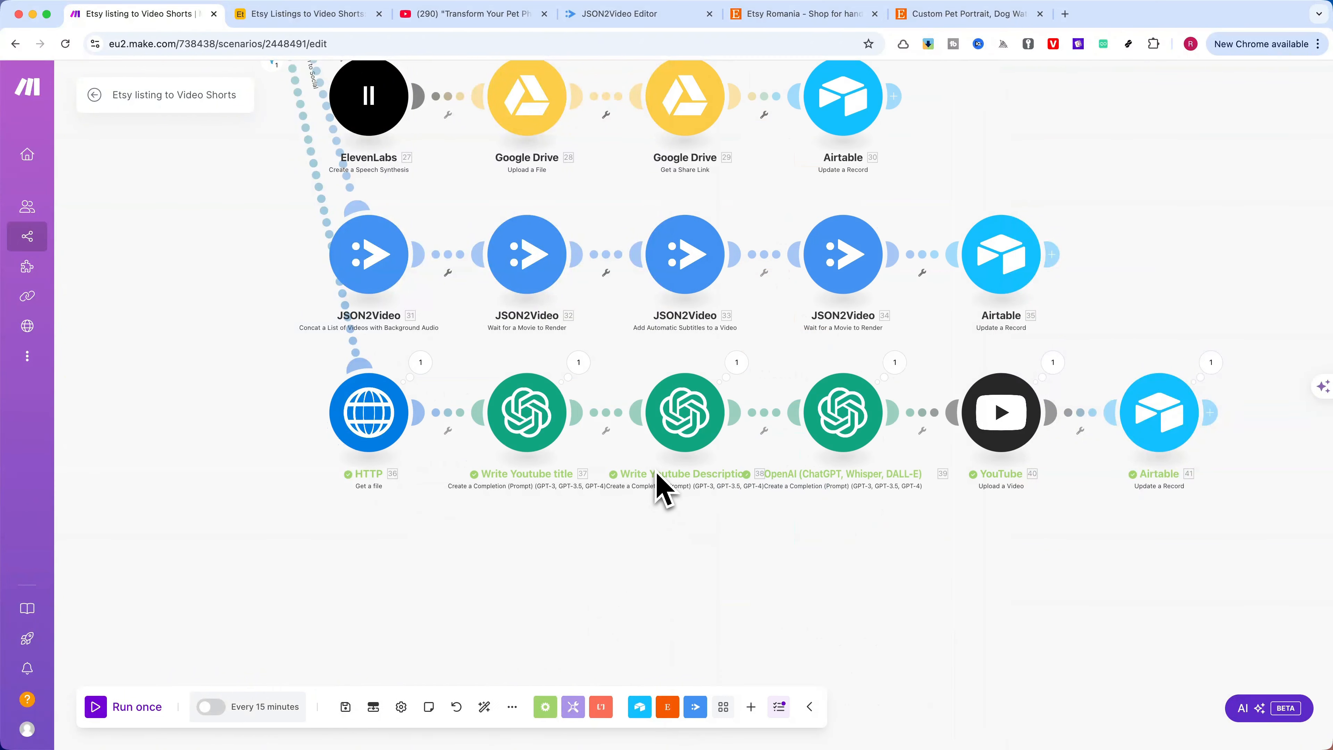
Examine the Write Youtube title module's model, prompt and token limit in the enlarged settings window, closing it without changes
click(535, 420)
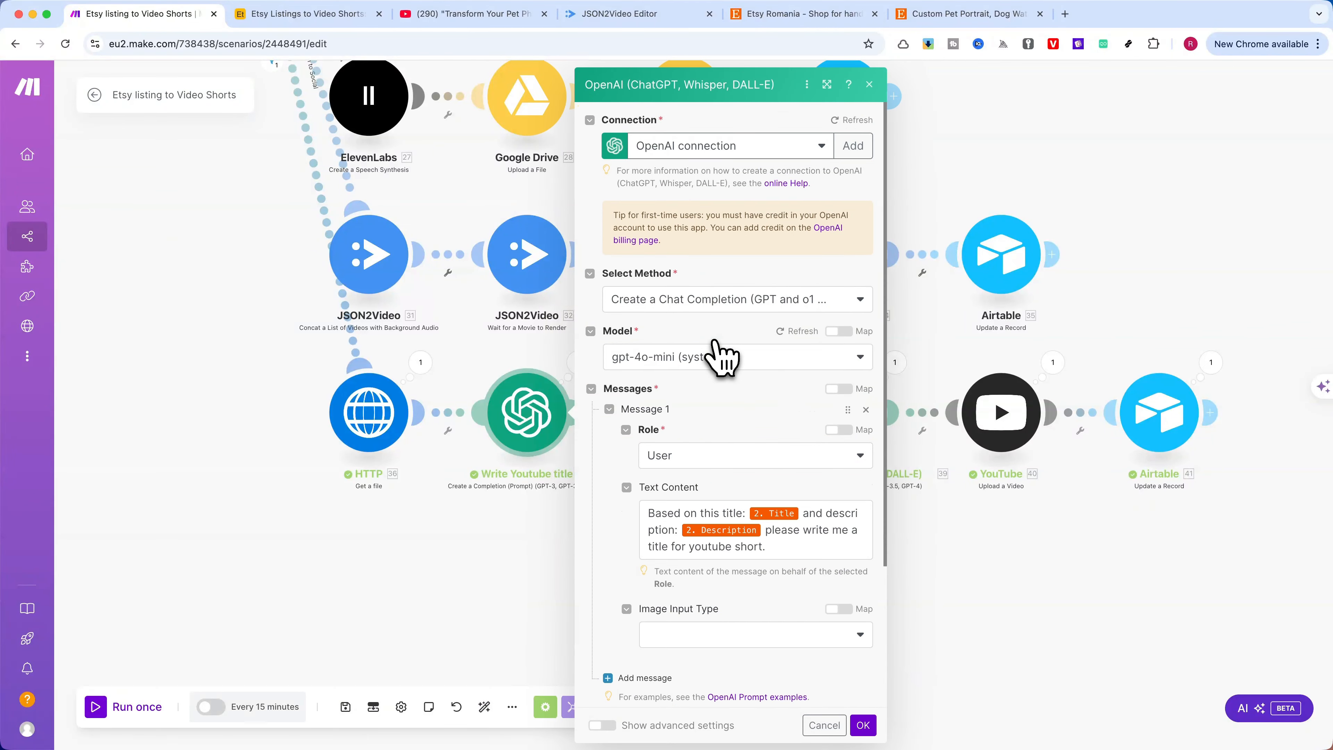
scroll(732, 351, down, 3)
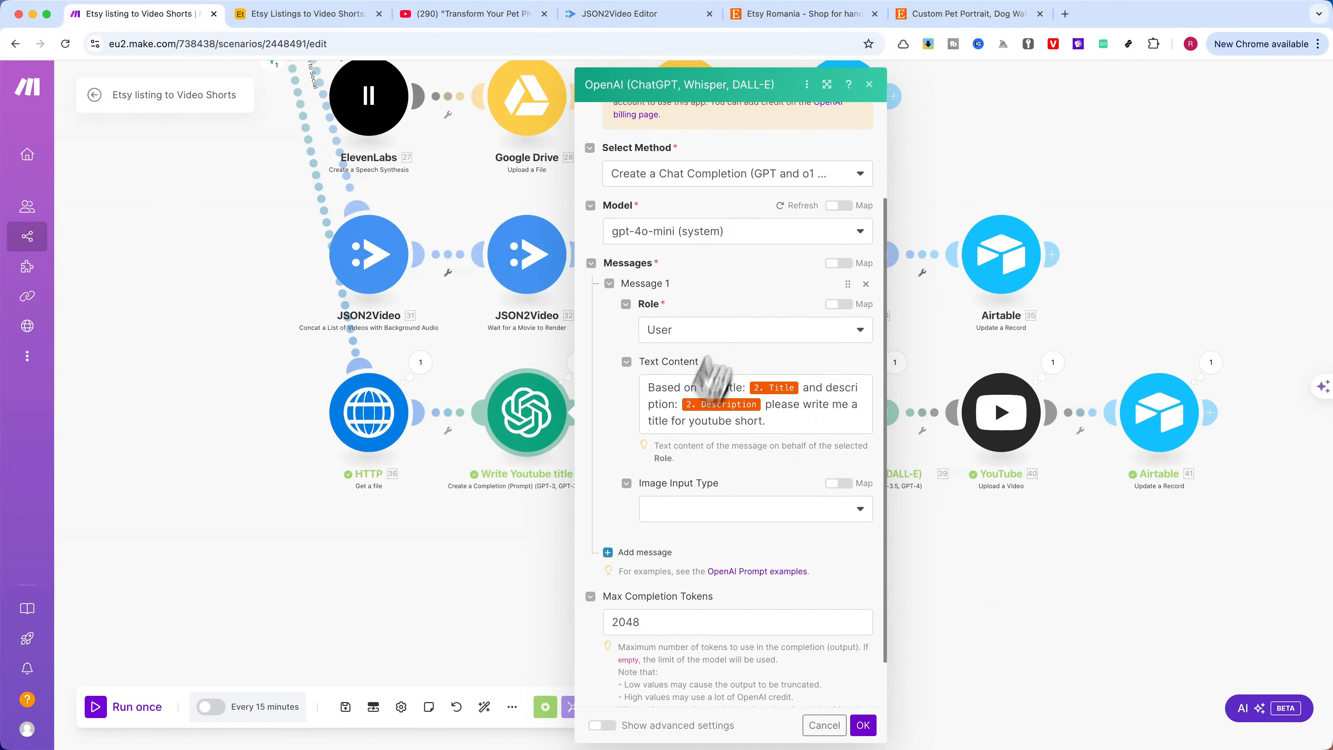
click(826, 84)
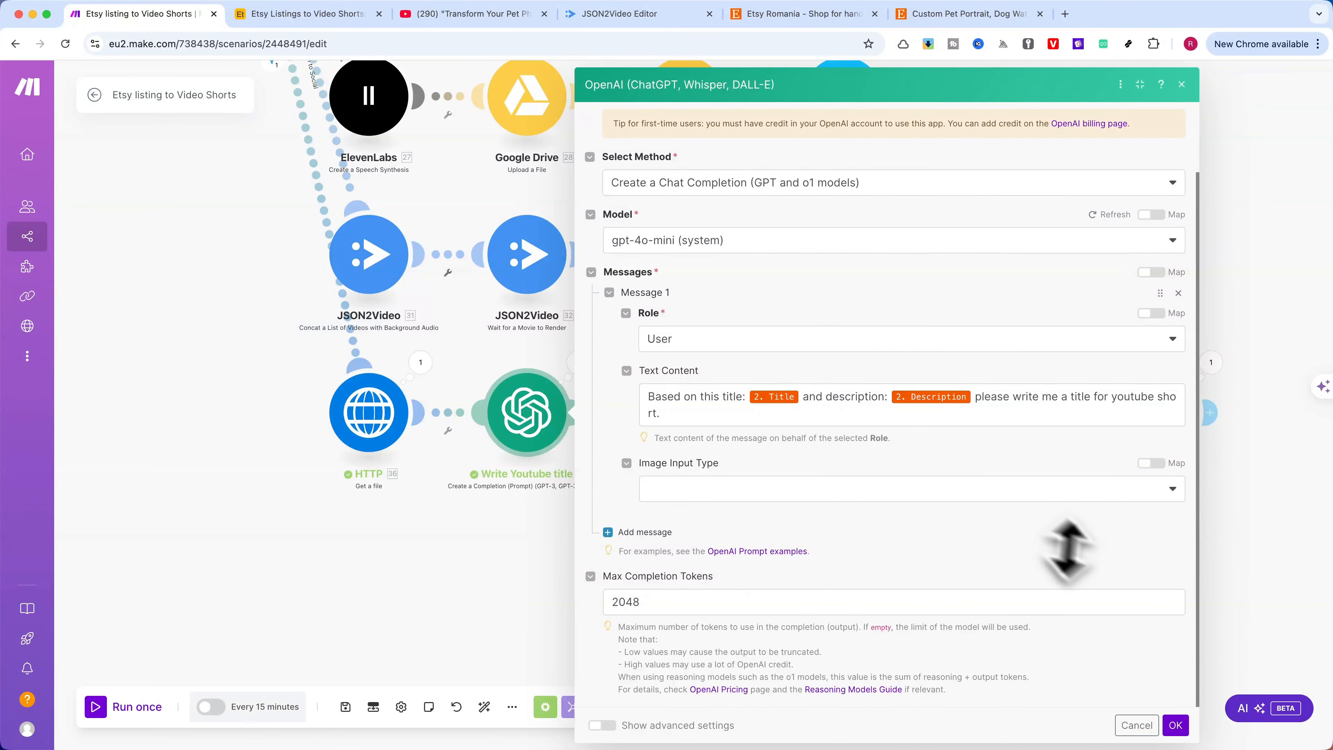
click(1137, 725)
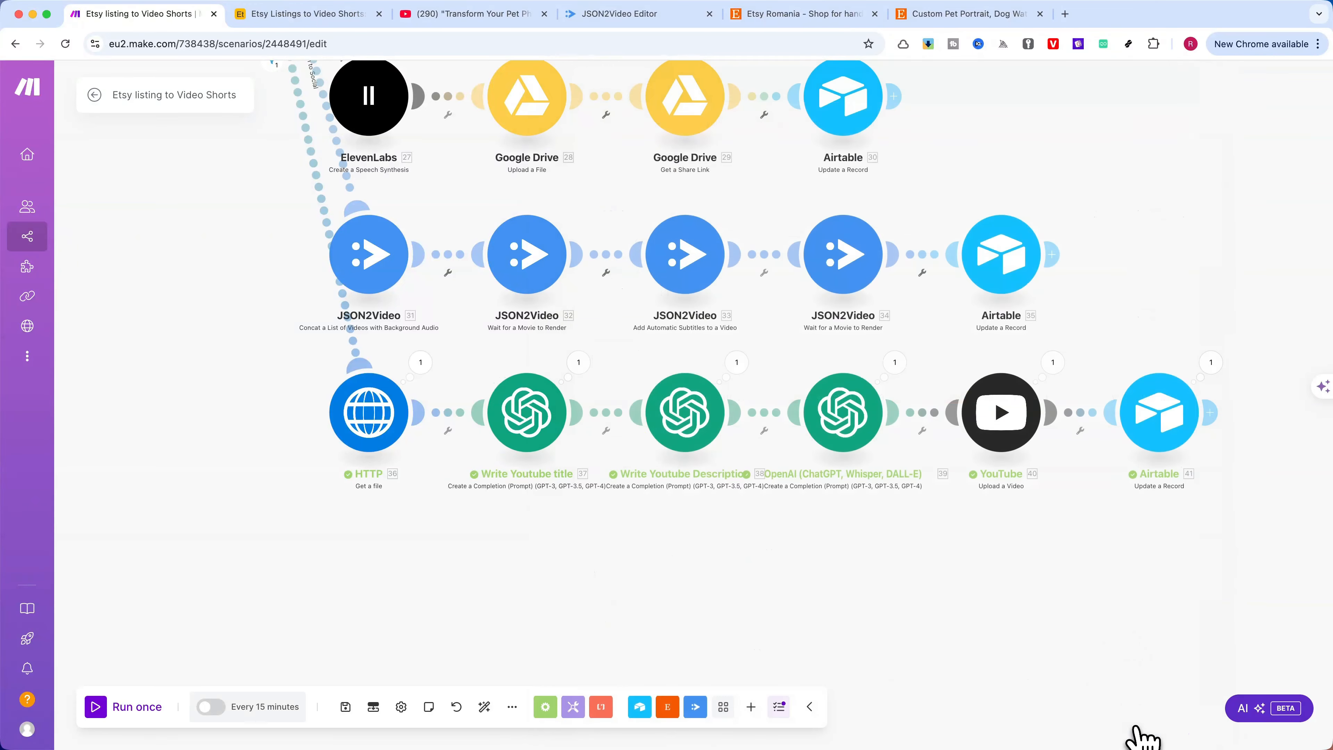
Examine the YouTube description module's model, prompt and token limit in the enlarged settings window, closing it without changes
click(695, 436)
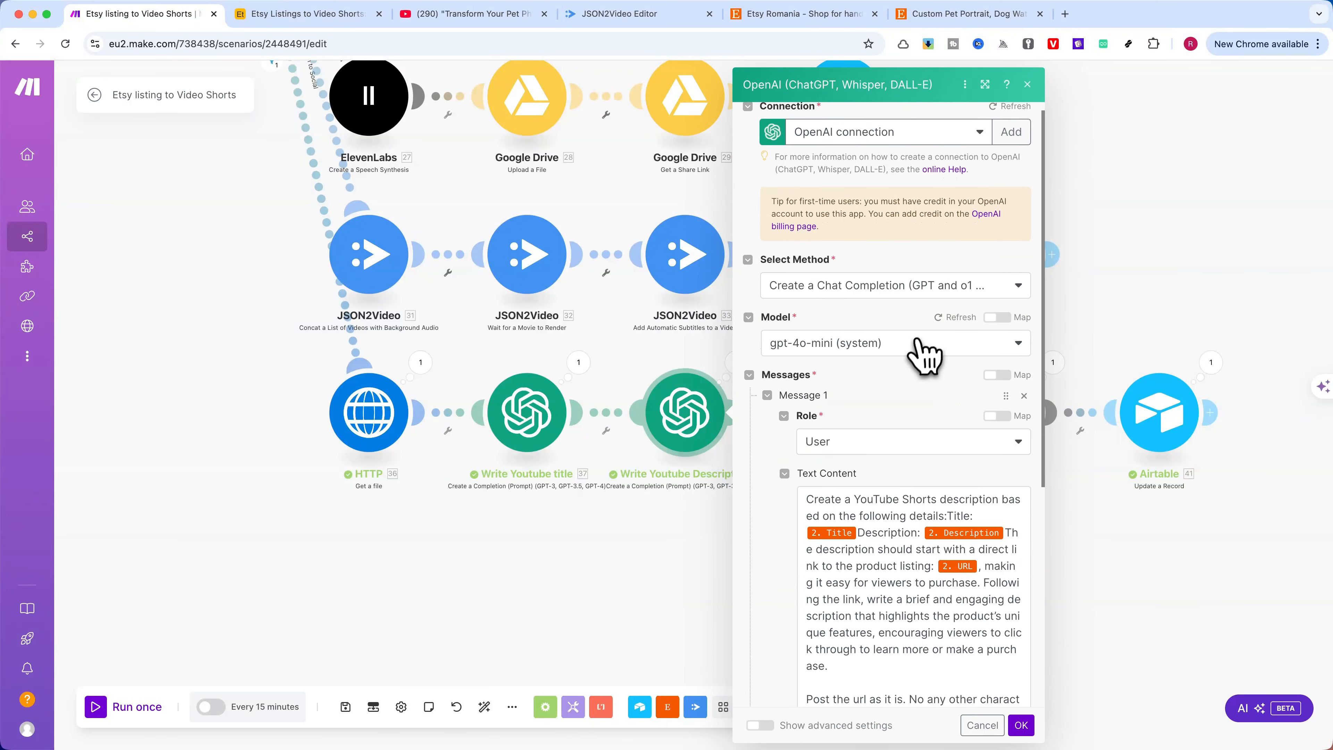
click(985, 84)
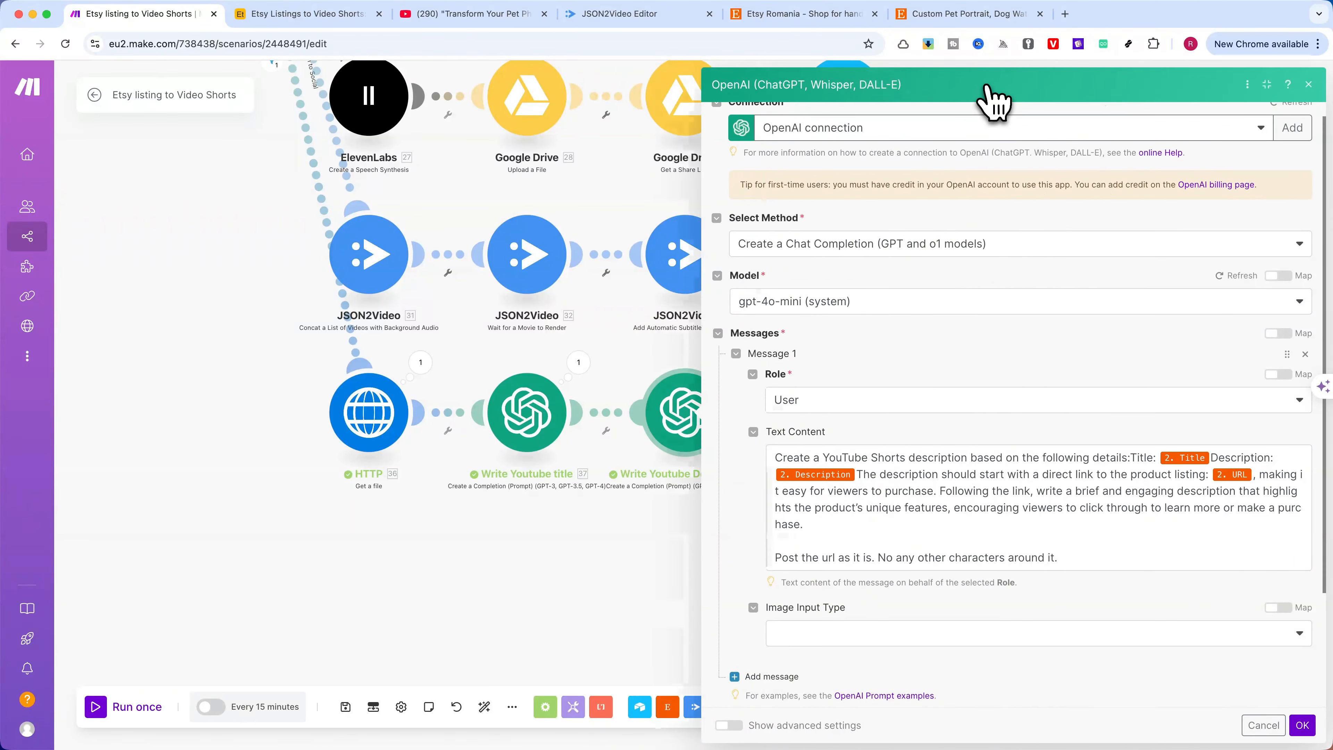
scroll(1000, 273, down, 3)
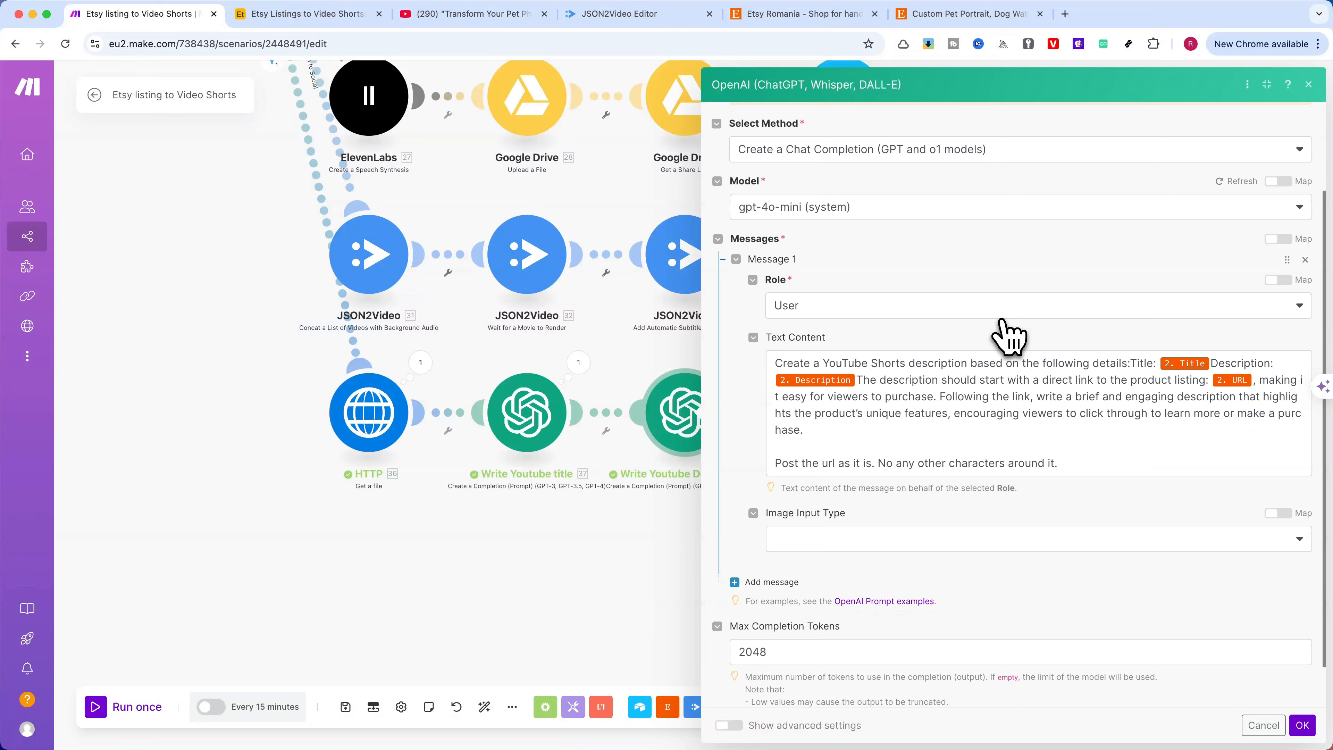
scroll(1008, 336, down, 2)
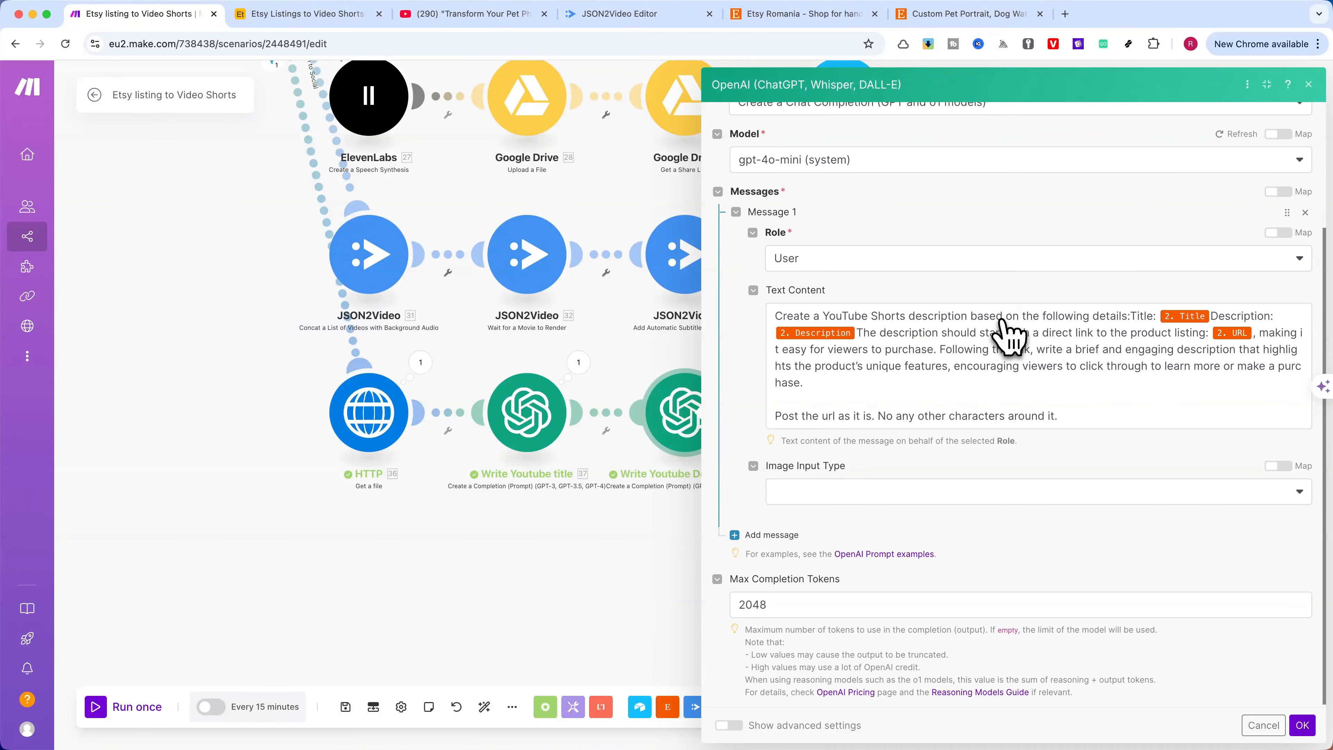
click(1302, 726)
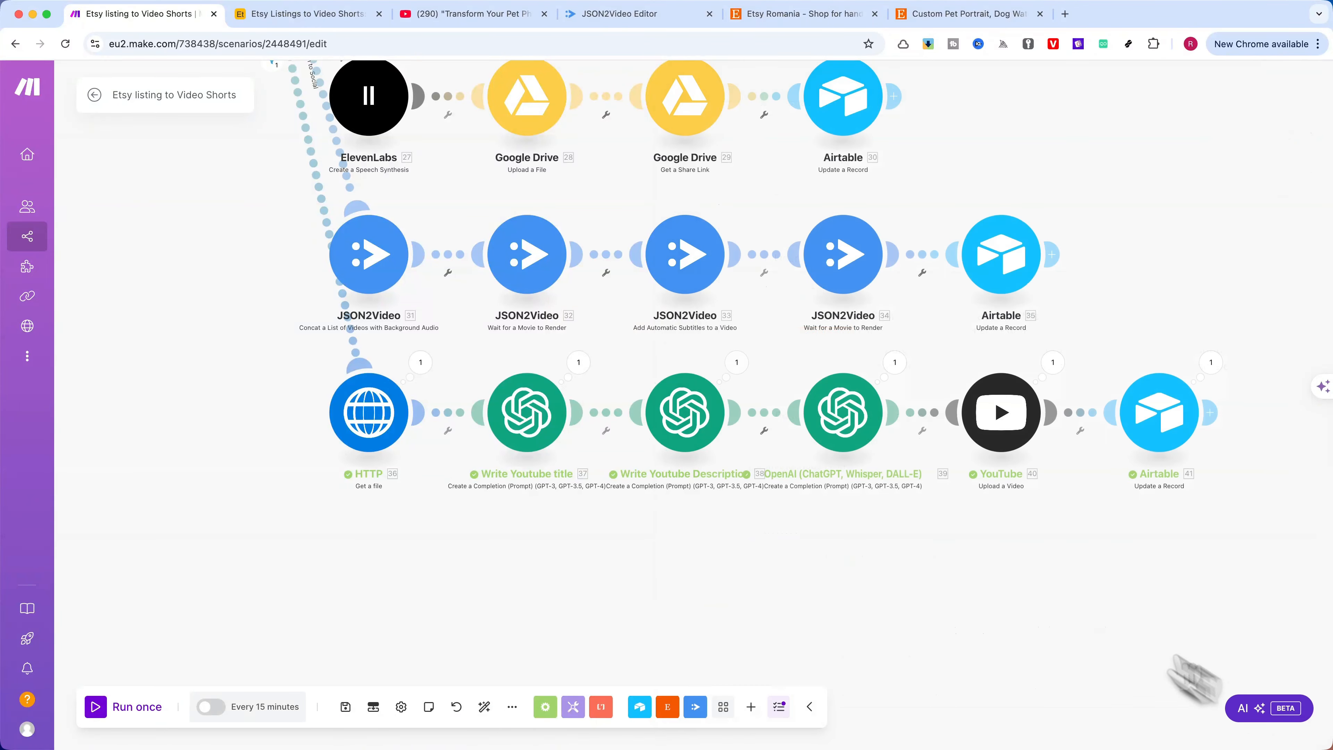
Examine the third OpenAI module's model, keyword-list prompt and token limit in the enlarged settings window, closing it without changes
click(849, 418)
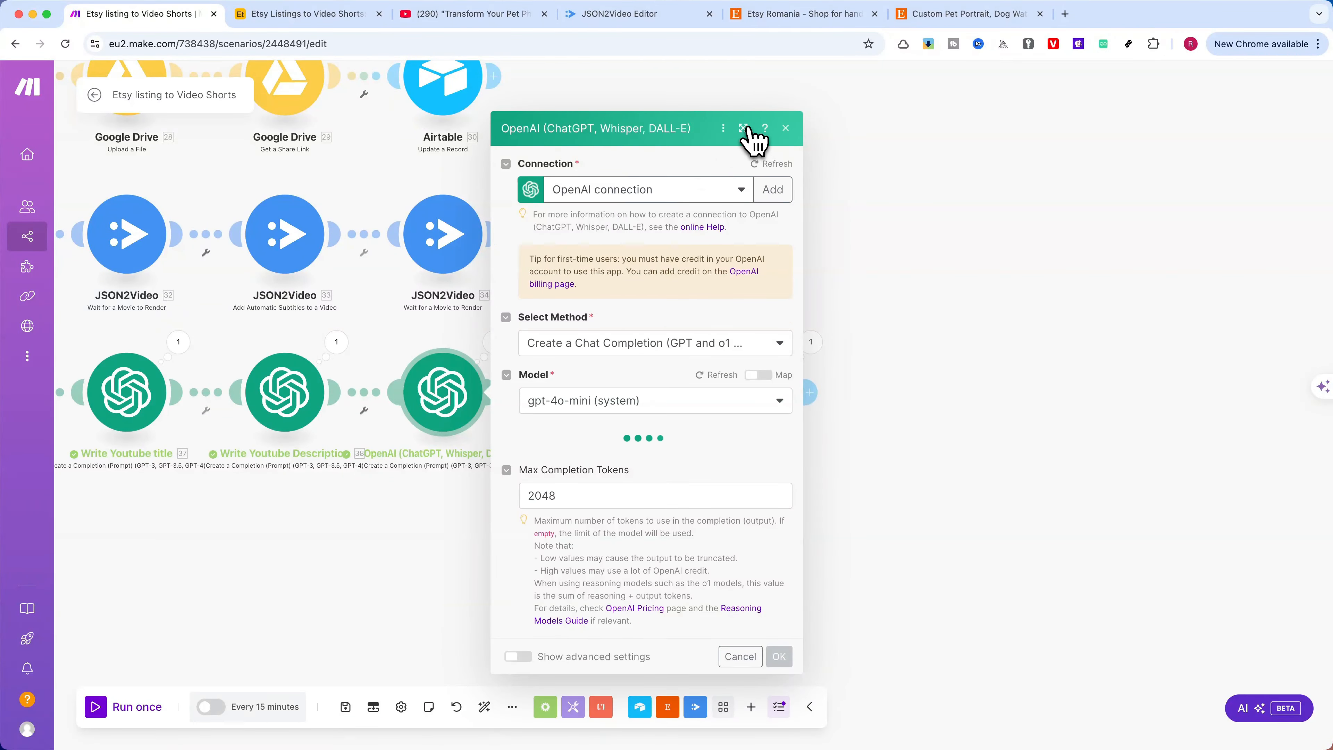
click(744, 128)
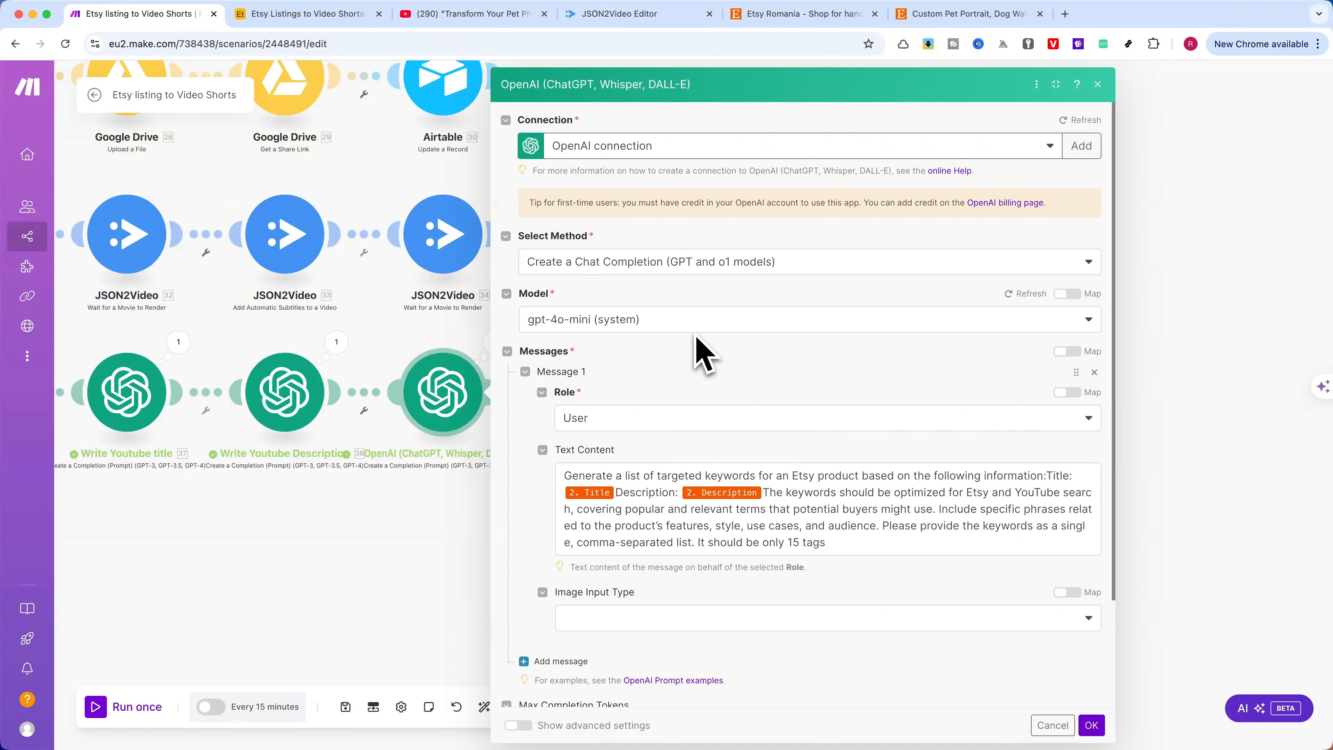
scroll(695, 335, down, 3)
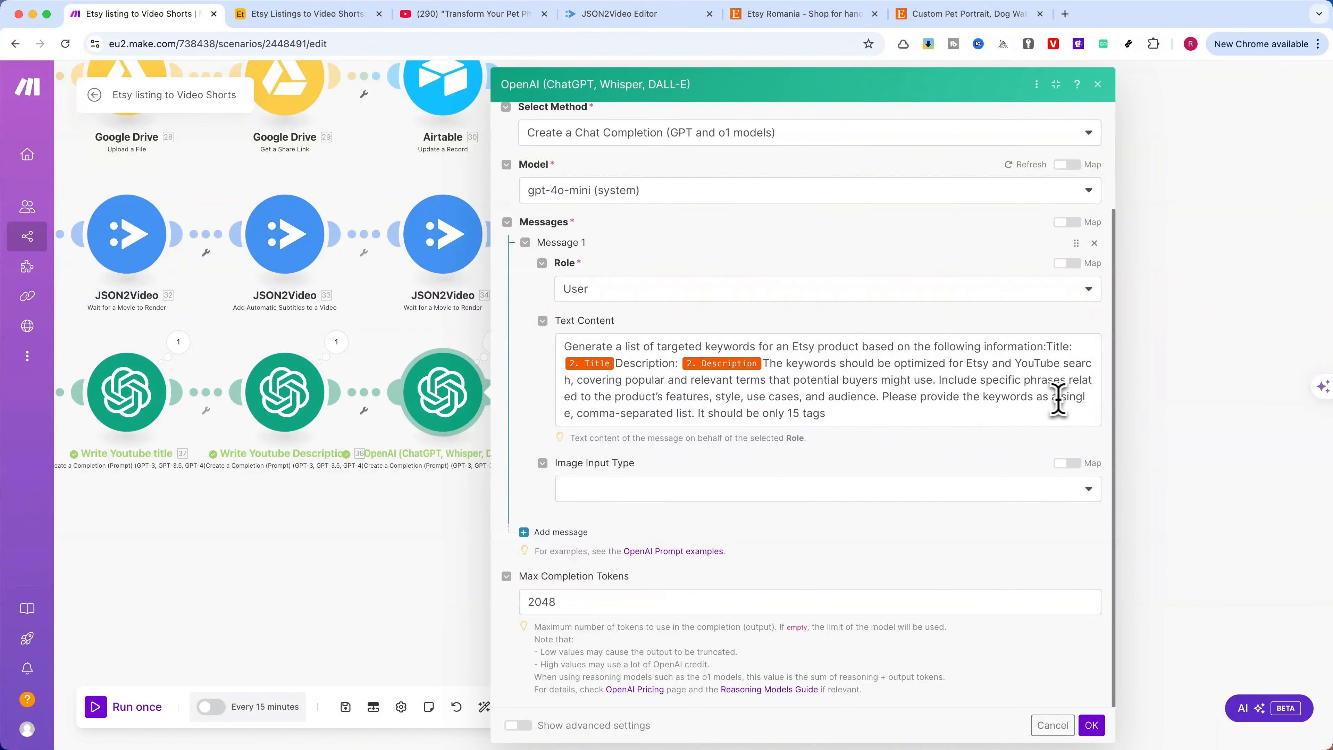
drag(1059, 397, 762, 412)
click(850, 420)
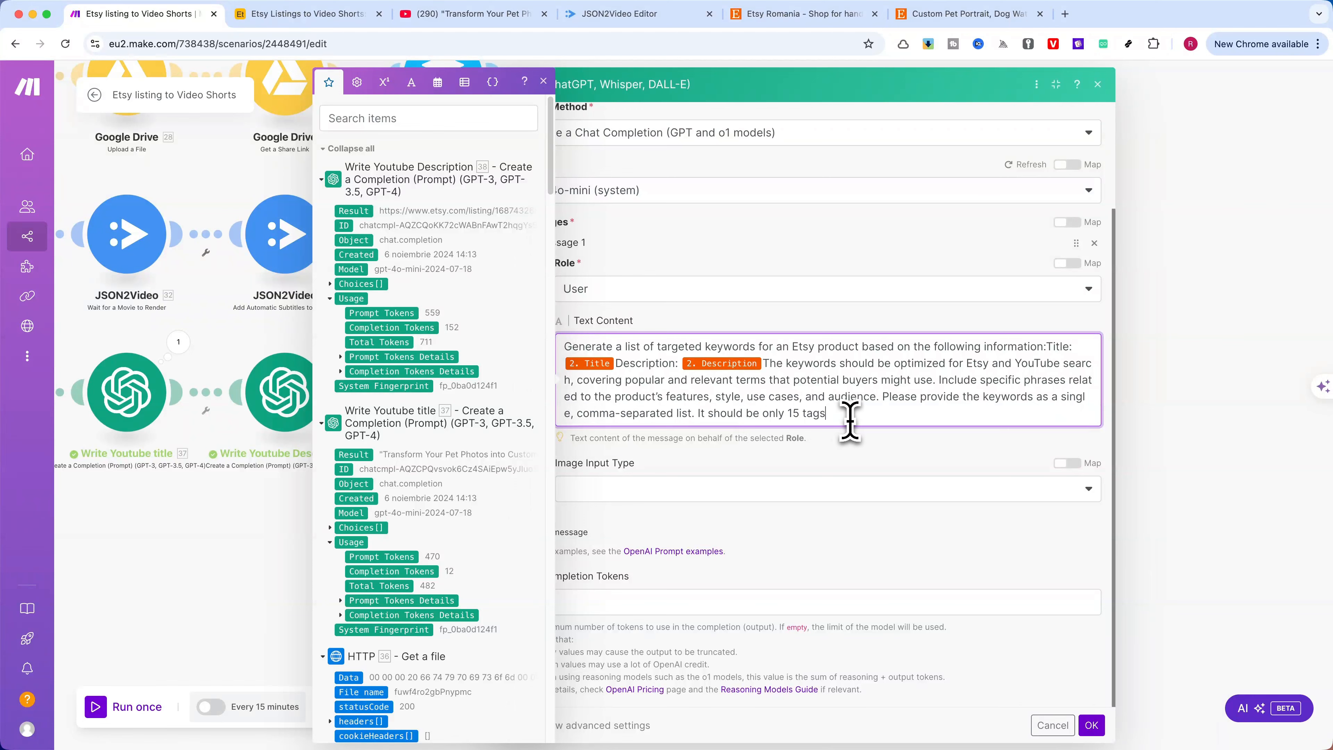
click(908, 266)
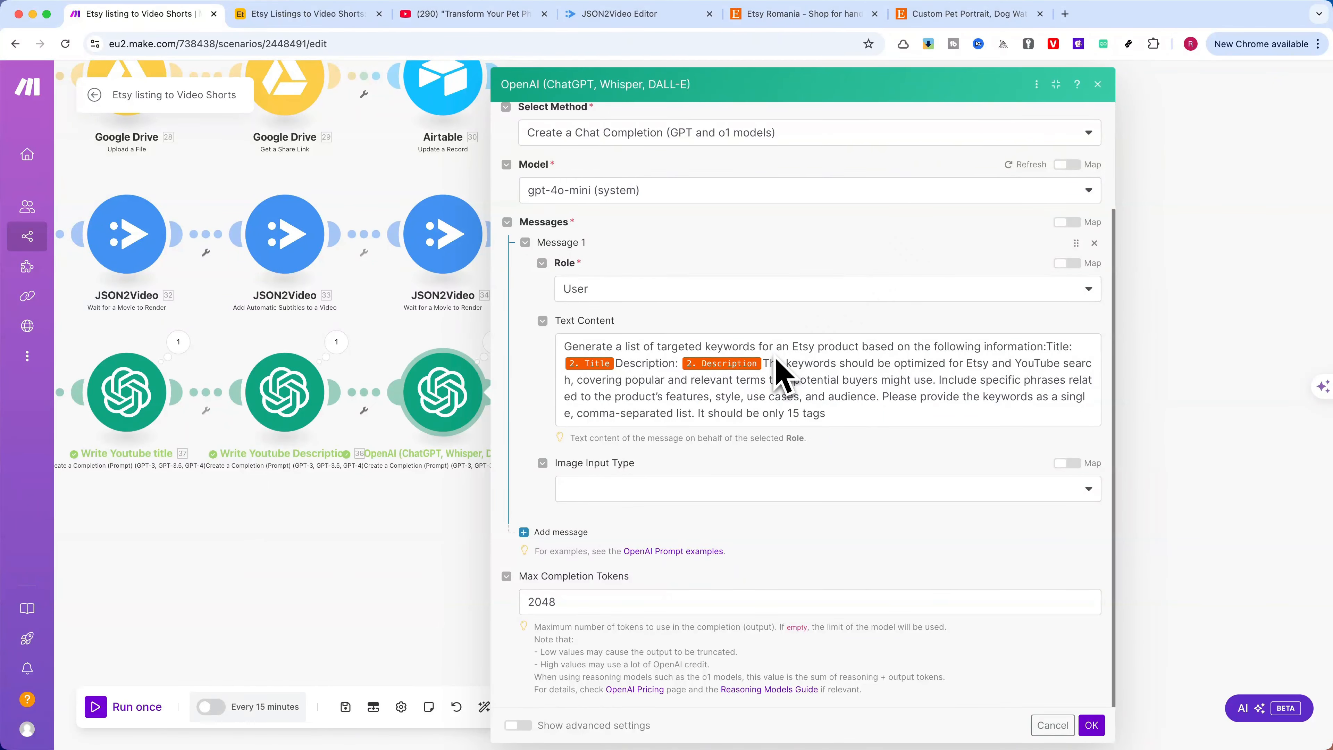
click(1098, 84)
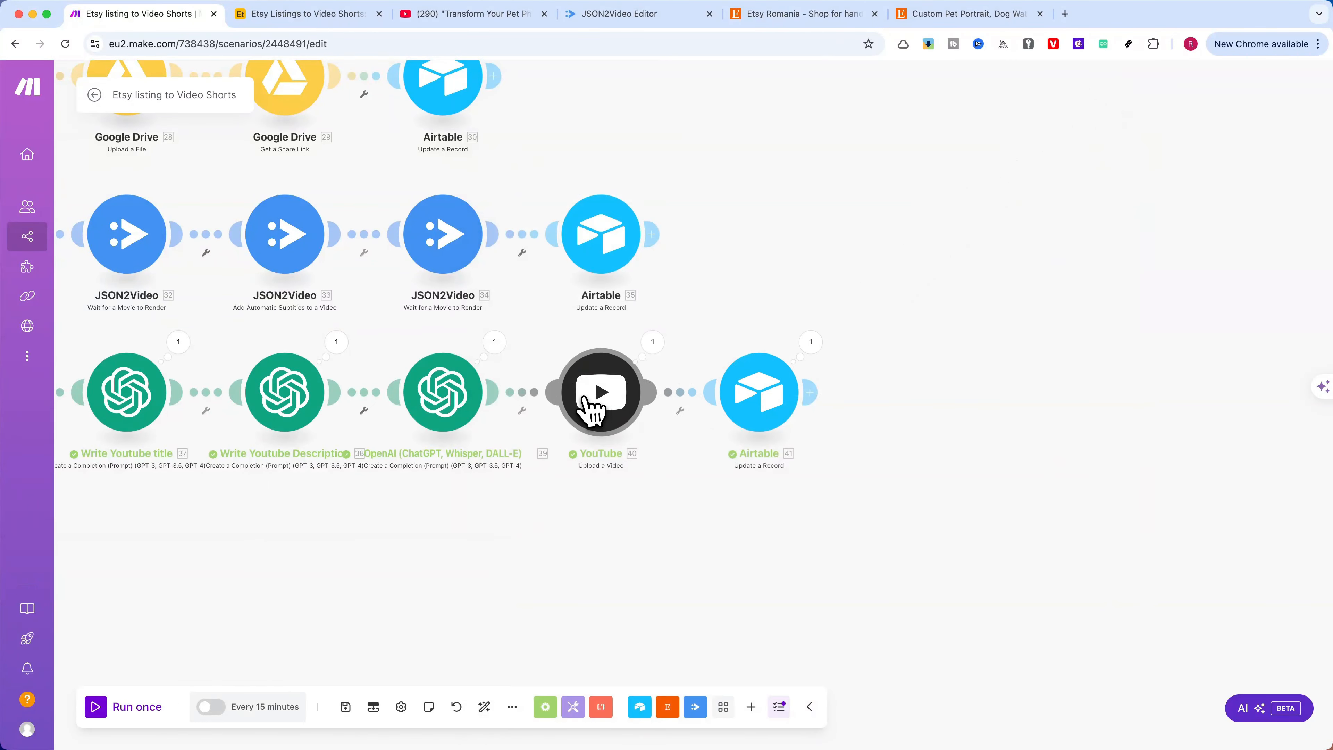
Open the YouTube Upload a Video module and examine its title mapping, source file and video category
click(593, 408)
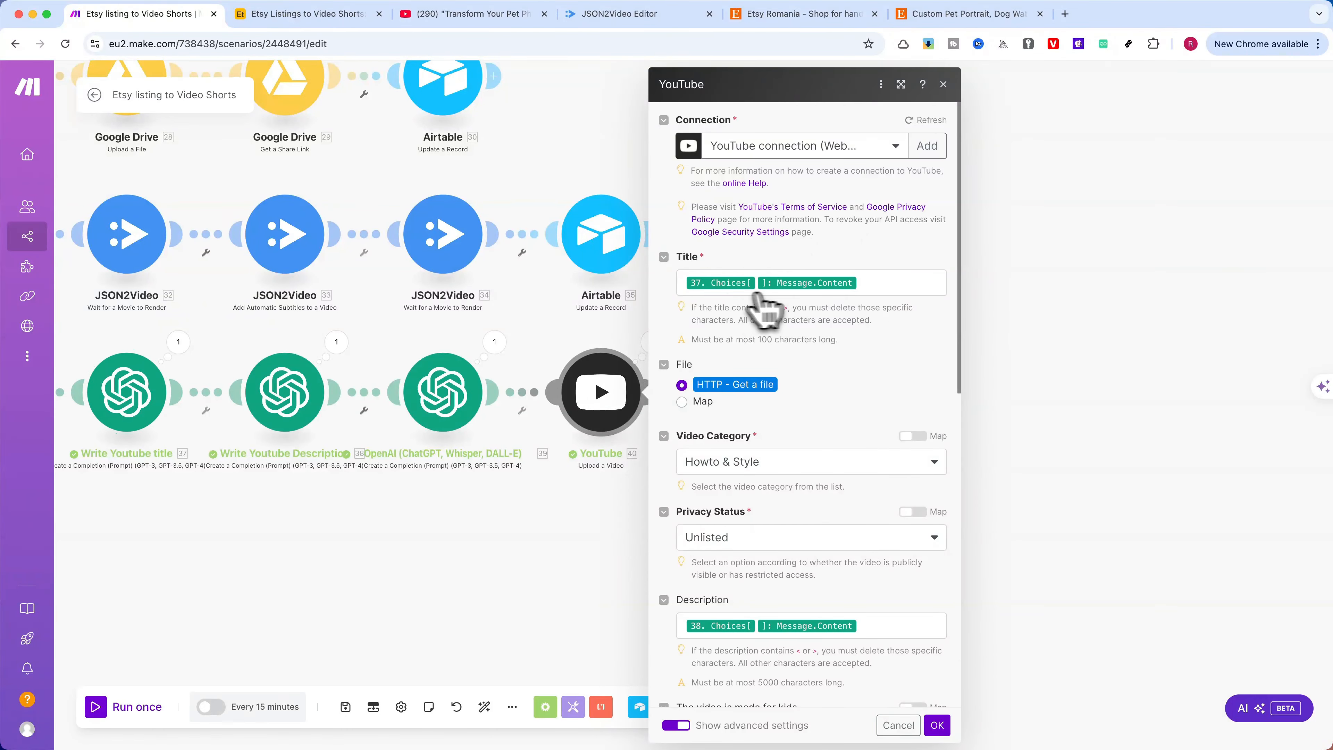
click(877, 283)
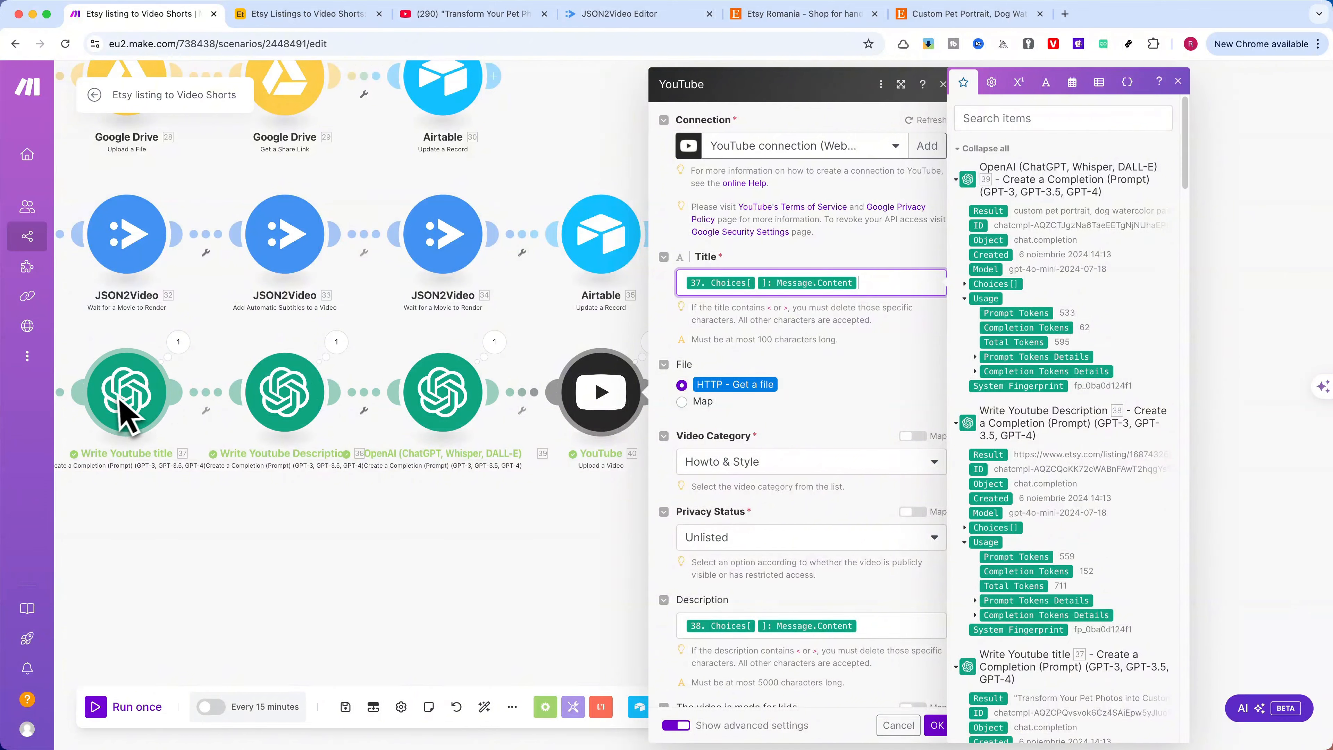
click(818, 399)
scroll(818, 402, down, 3)
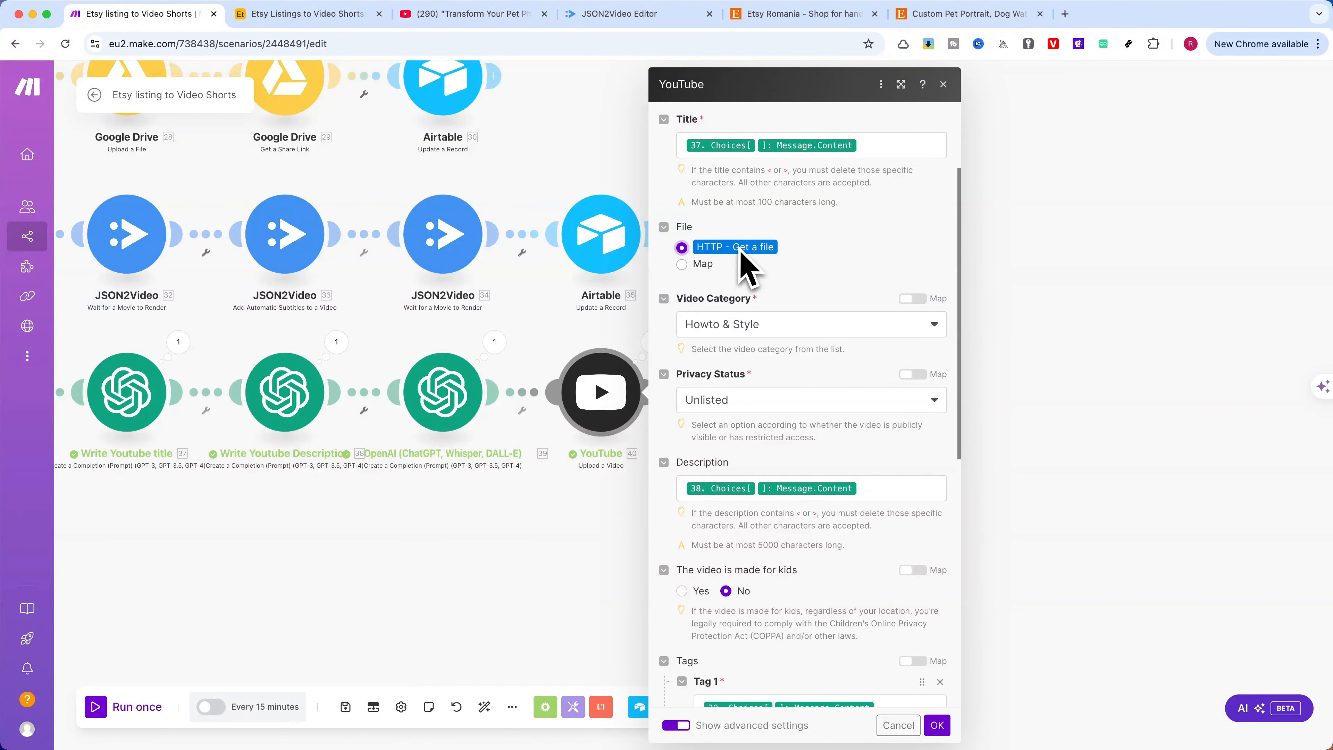
scroll(787, 276, down, 5)
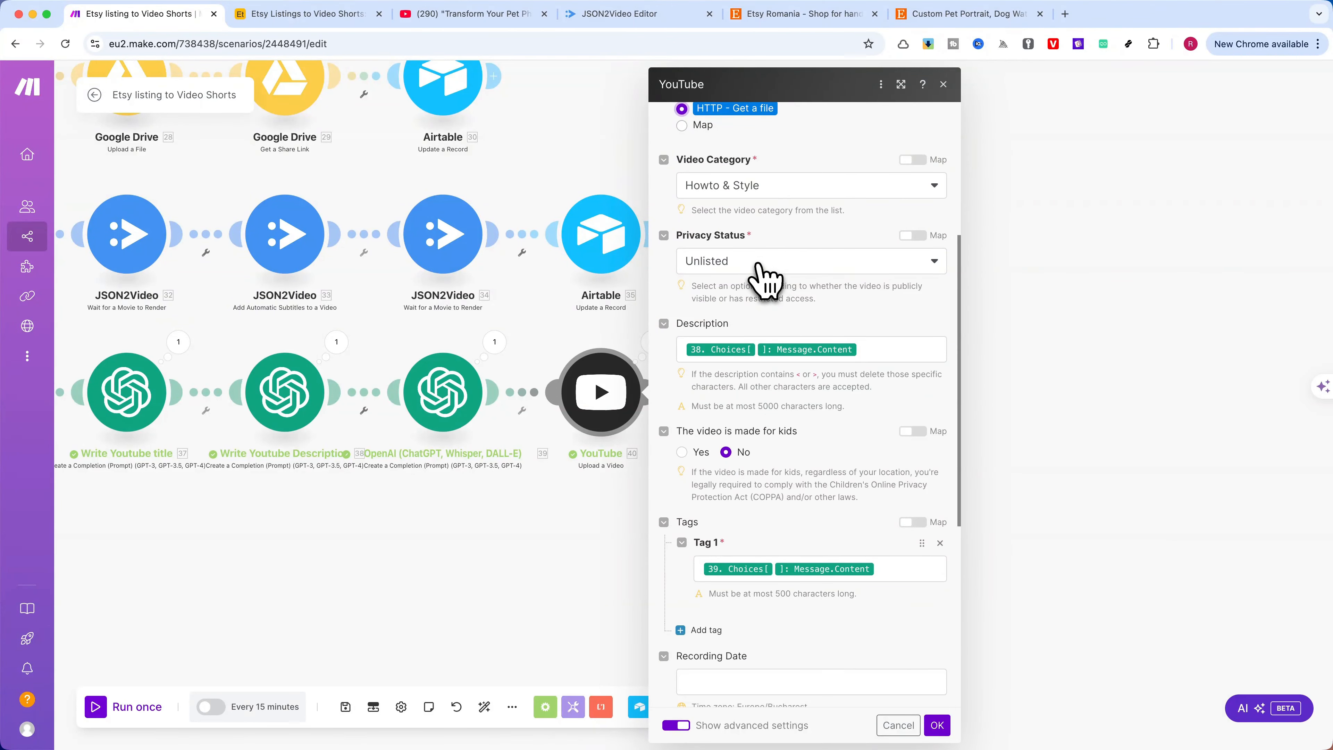
Check the YouTube module's privacy status options, keeping Unlisted, review the description, tags and remaining settings, and cancel without changes
click(755, 267)
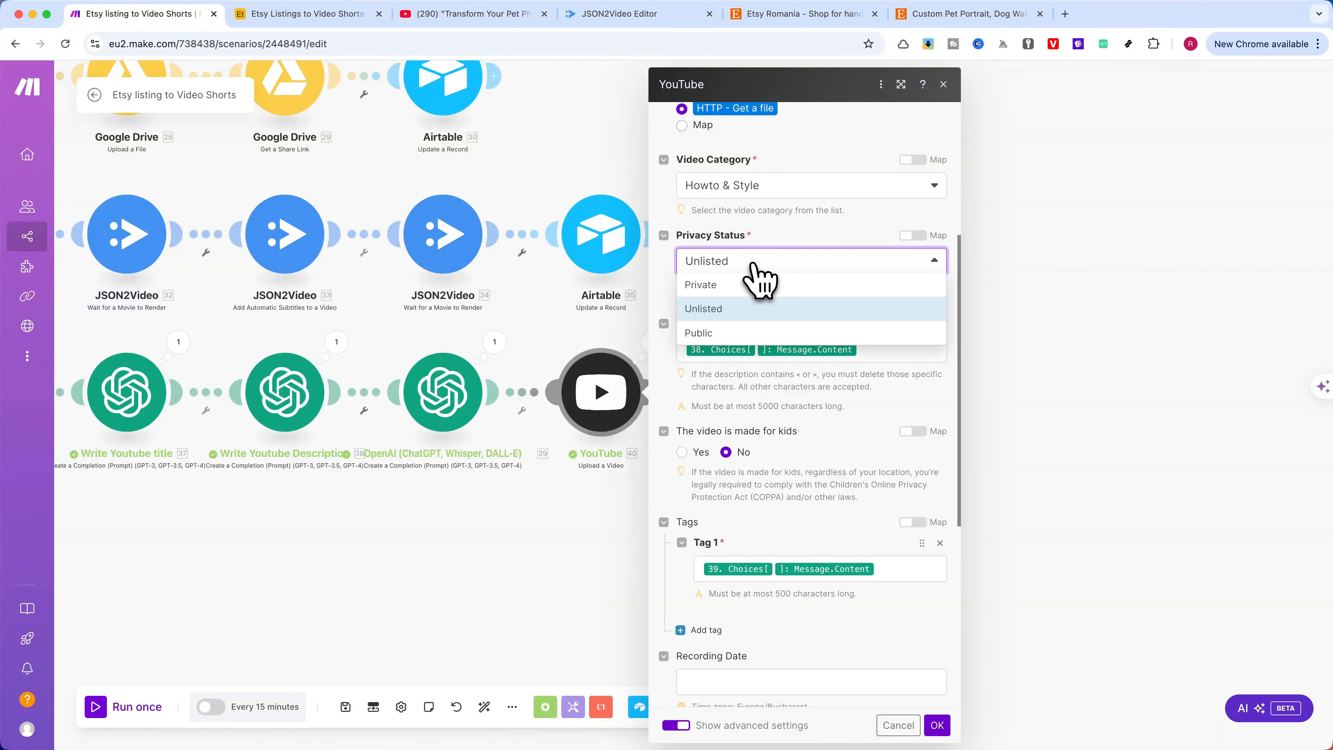
click(767, 308)
scroll(795, 294, down, 2)
scroll(786, 311, down, 1)
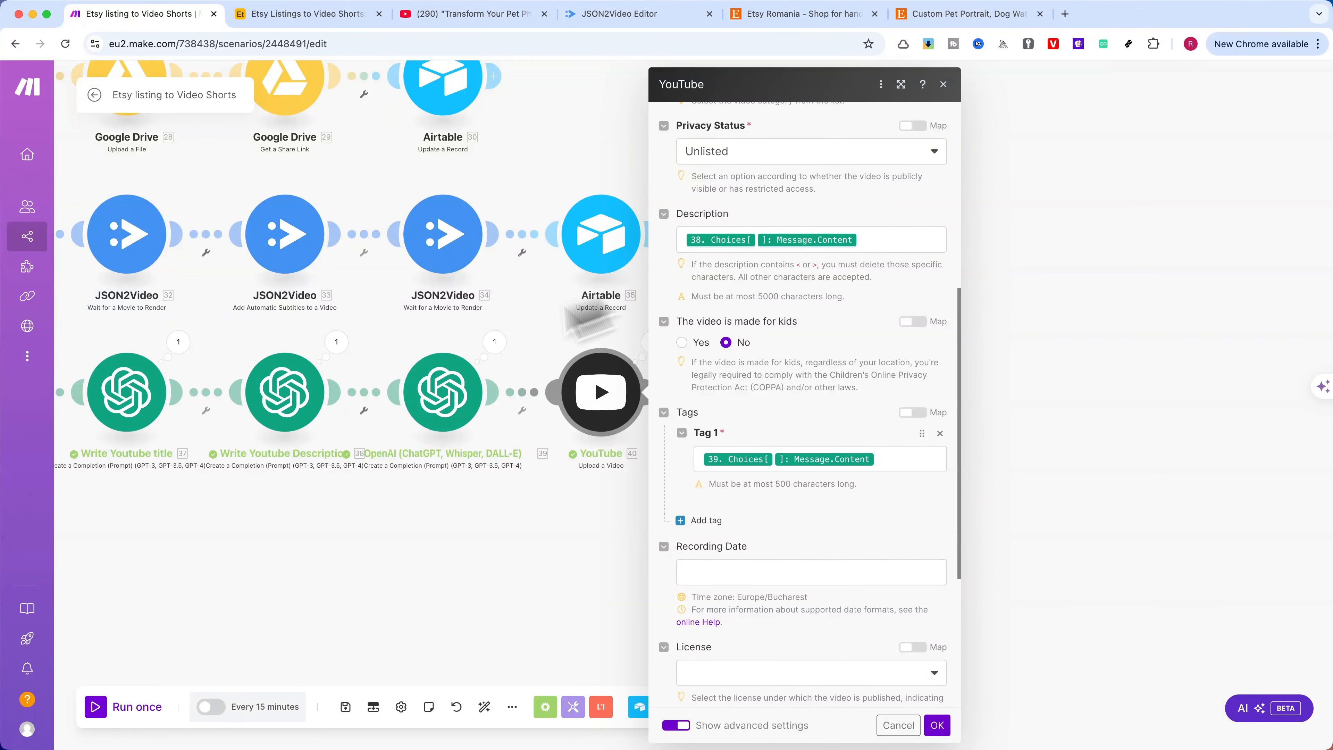
scroll(776, 311, down, 3)
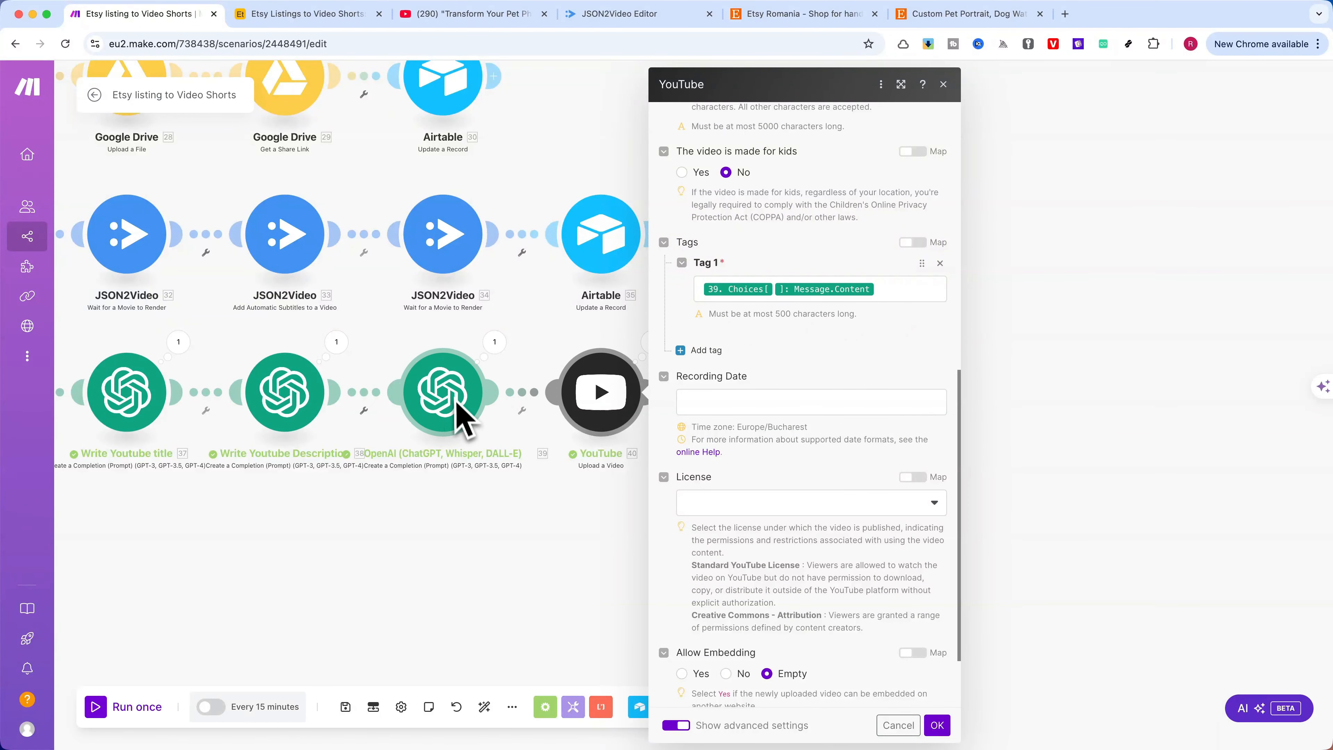
scroll(832, 389, down, 2)
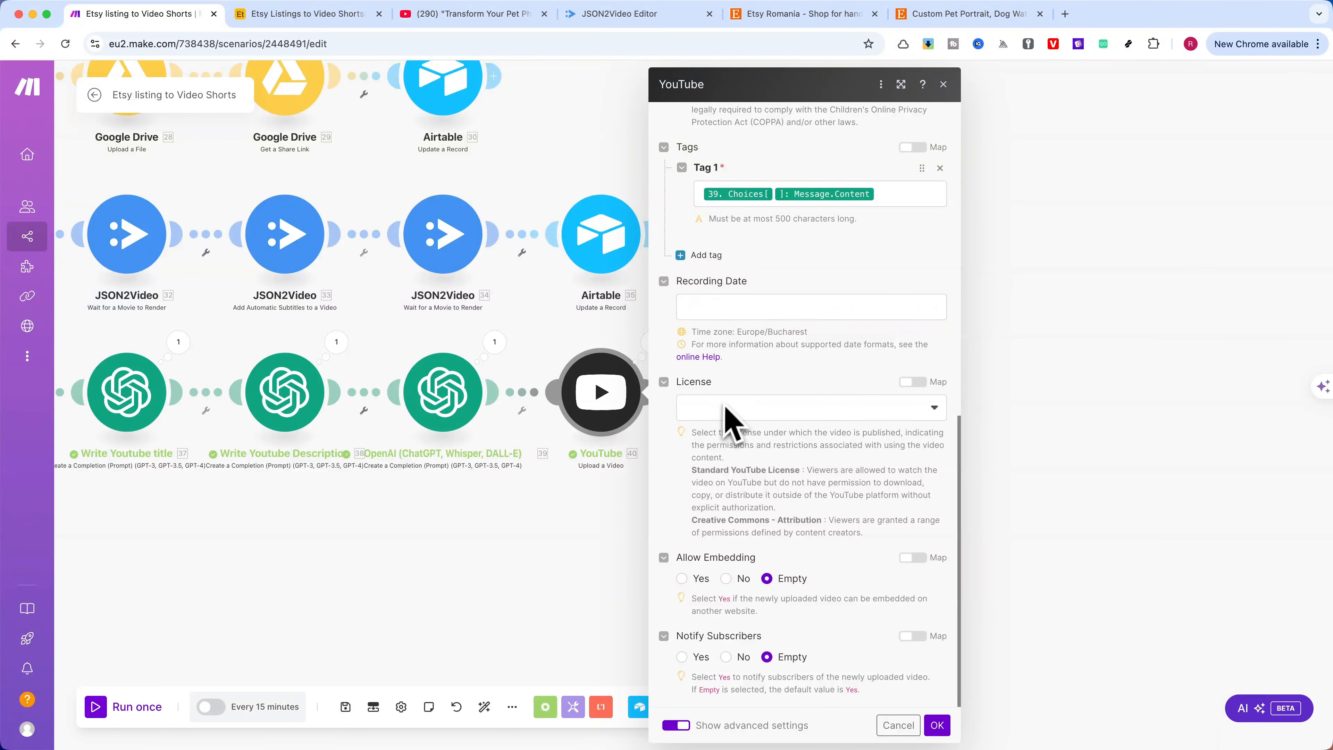
click(909, 722)
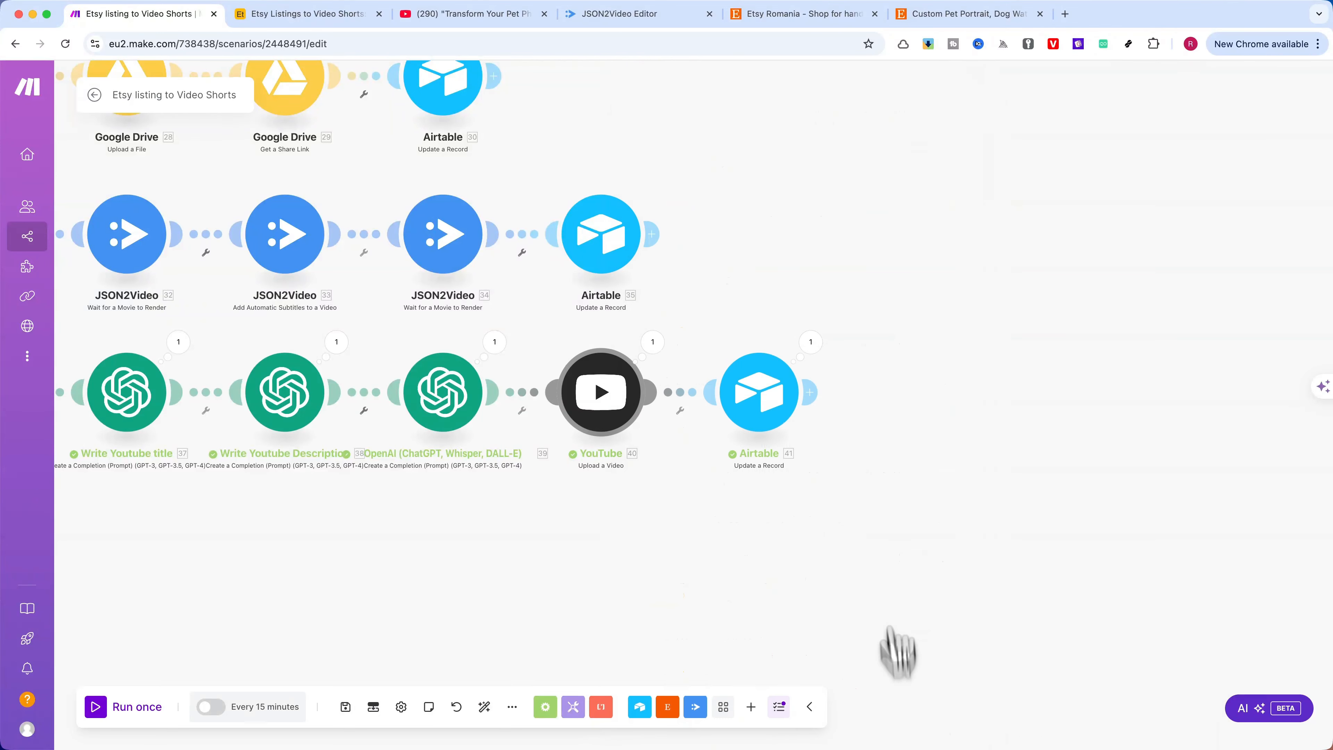
Examine the final Airtable Update a Record module's record ID, status and Youtube URL mapping, closing it without changes
scroll(634, 467, right, 6)
click(445, 412)
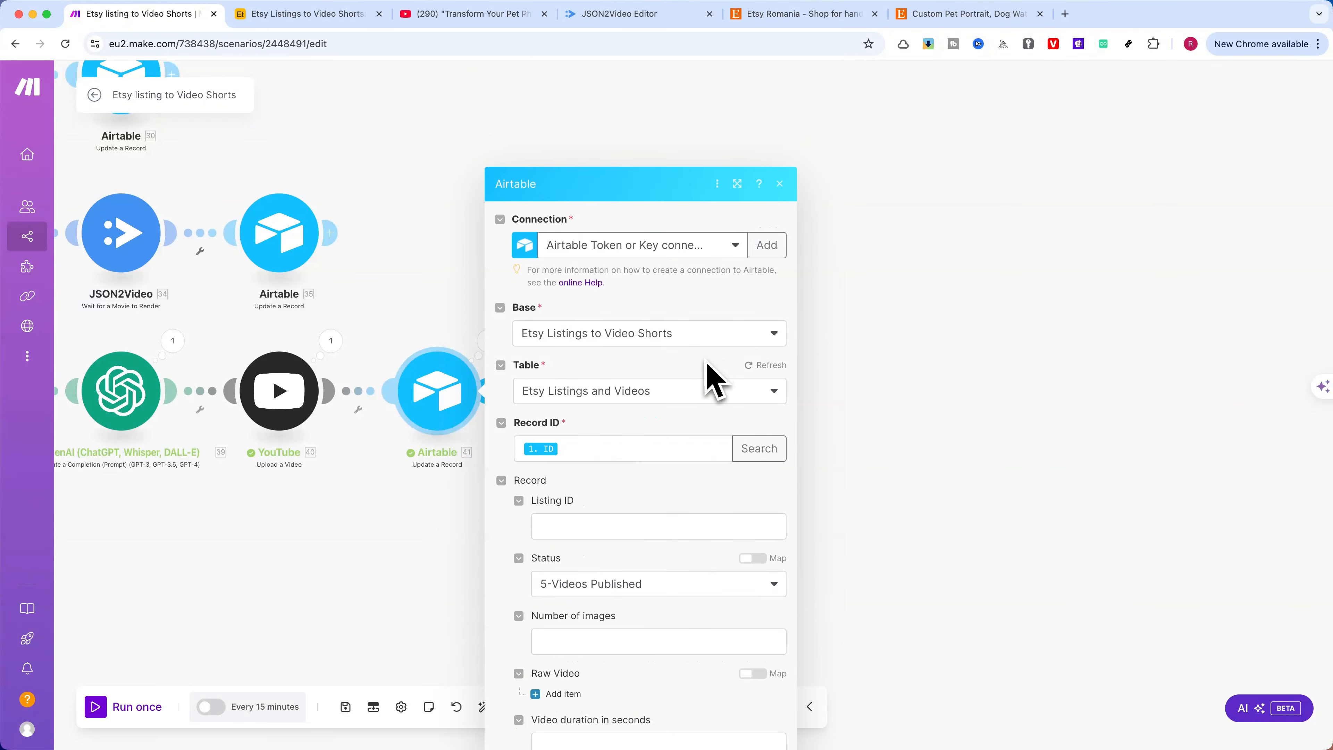
scroll(687, 289, down, 1)
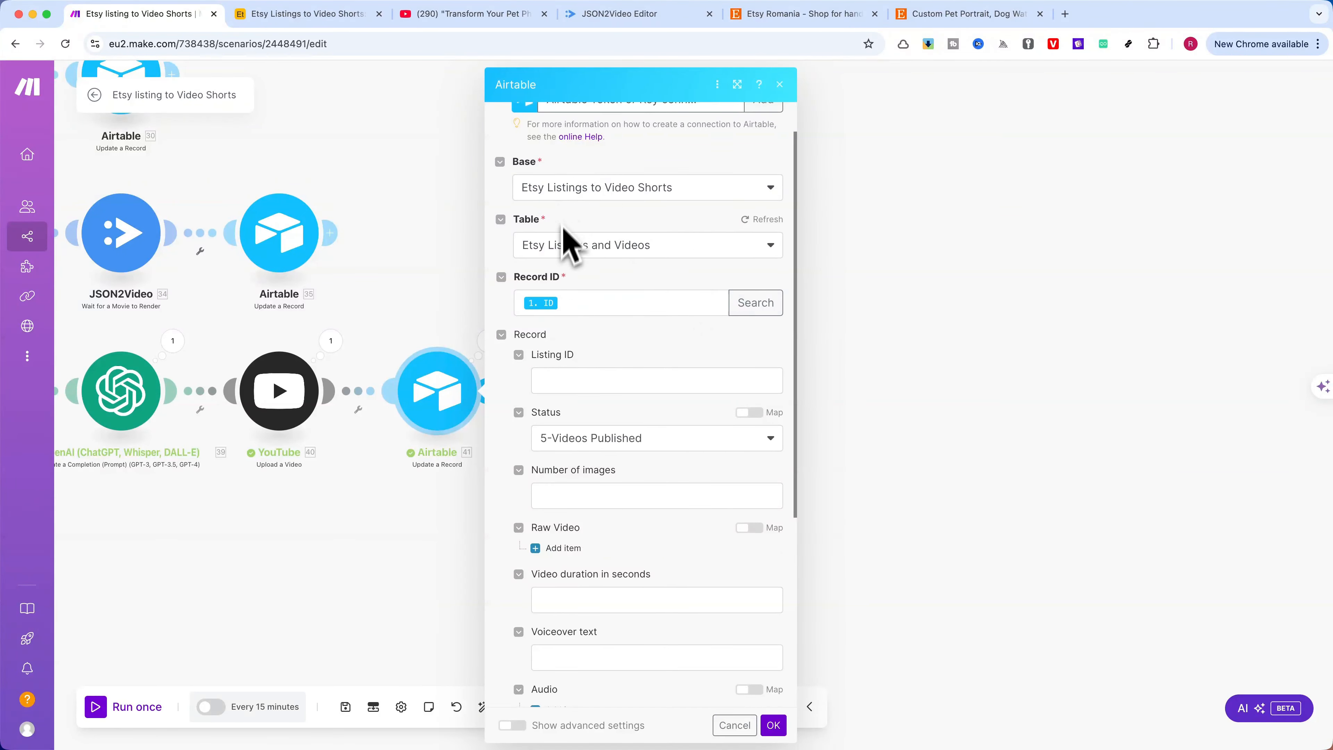
scroll(569, 255, down, 3)
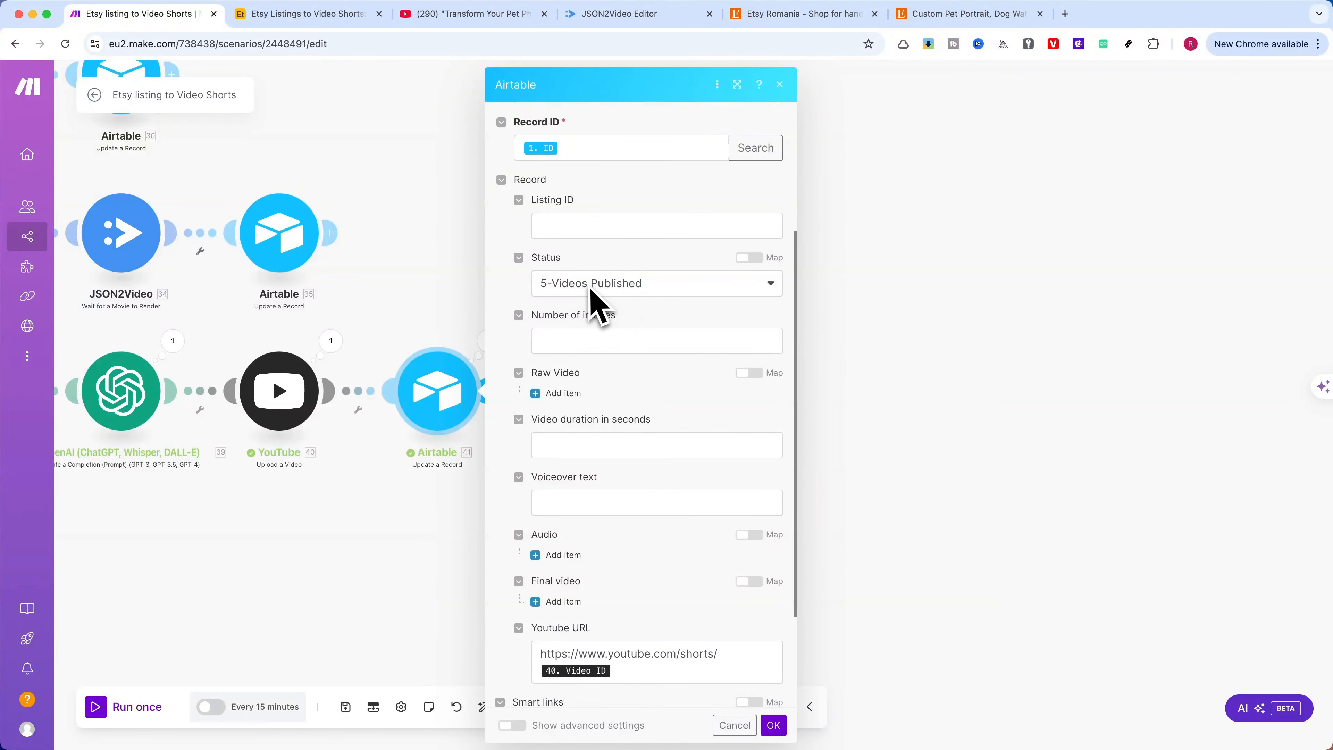
scroll(636, 308, down, 3)
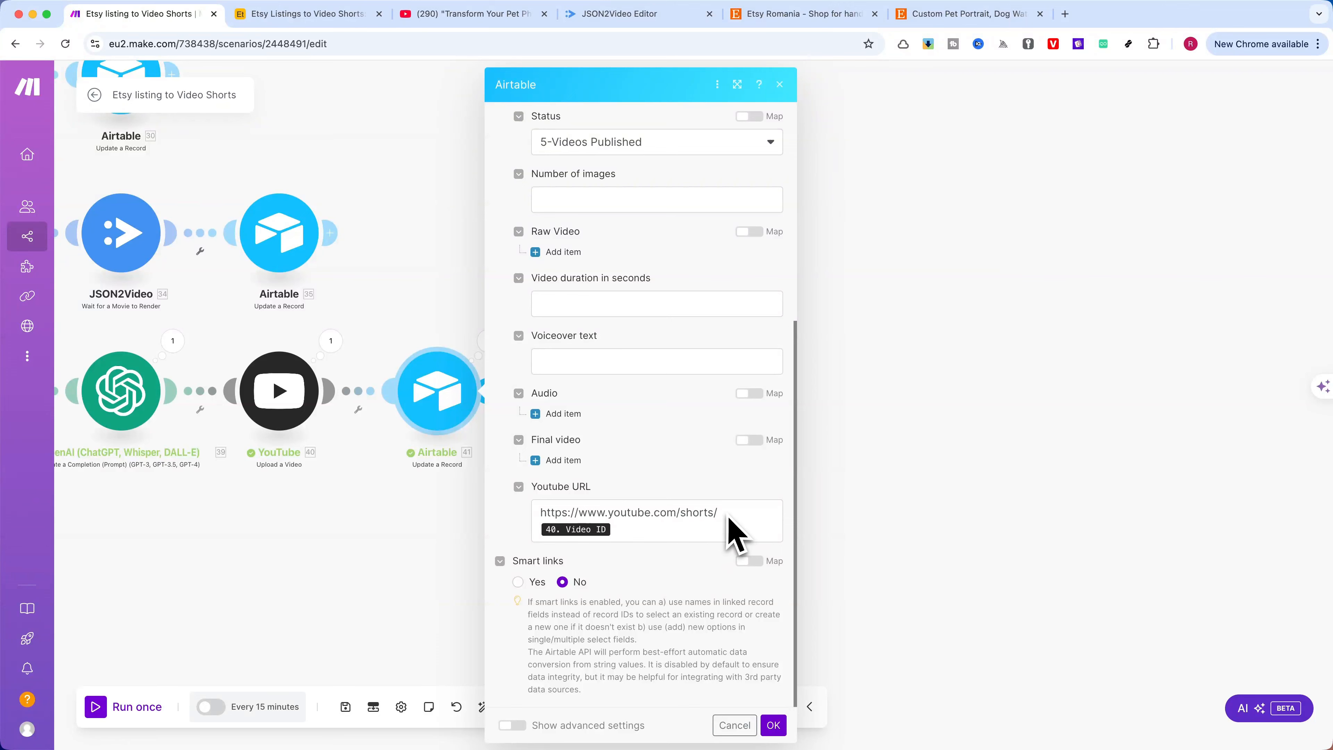
click(620, 530)
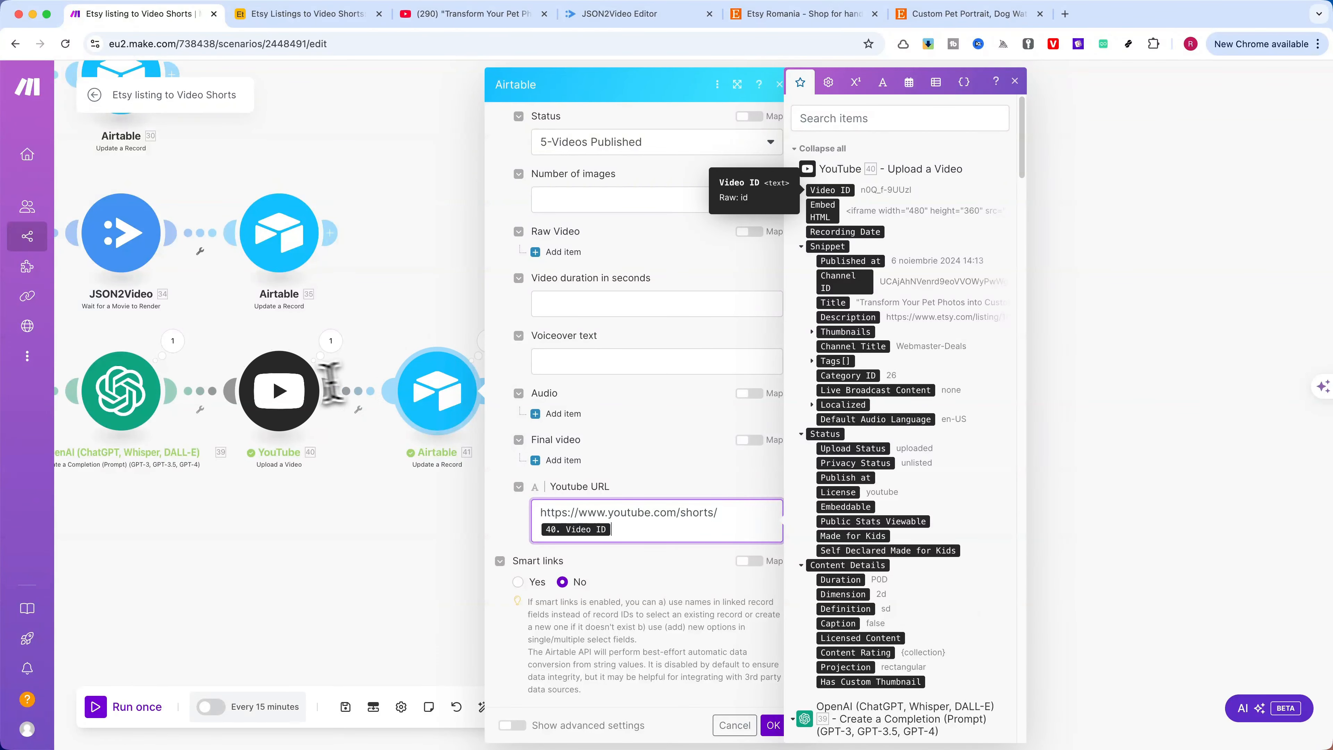
click(1014, 81)
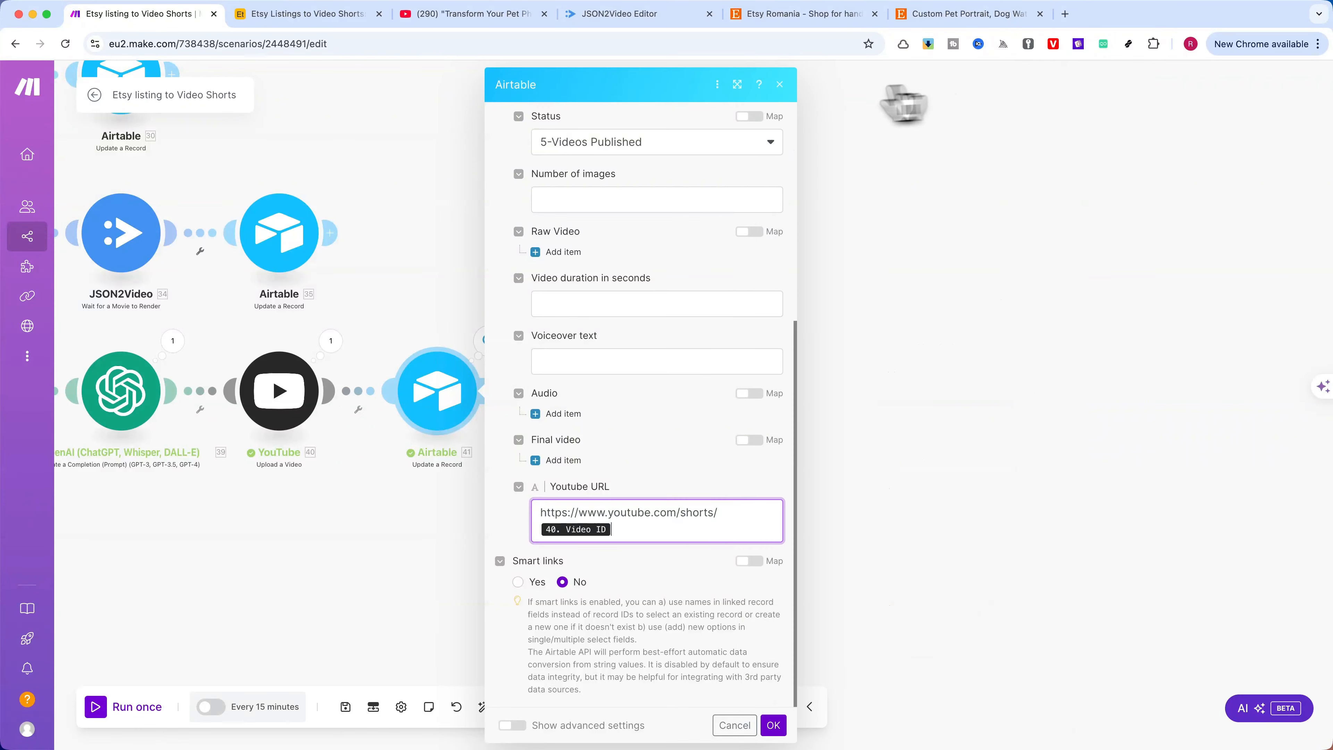
click(780, 84)
Open the Sumobundle website in a new browser tab and go to its Automations collection
scroll(798, 294, down, 5)
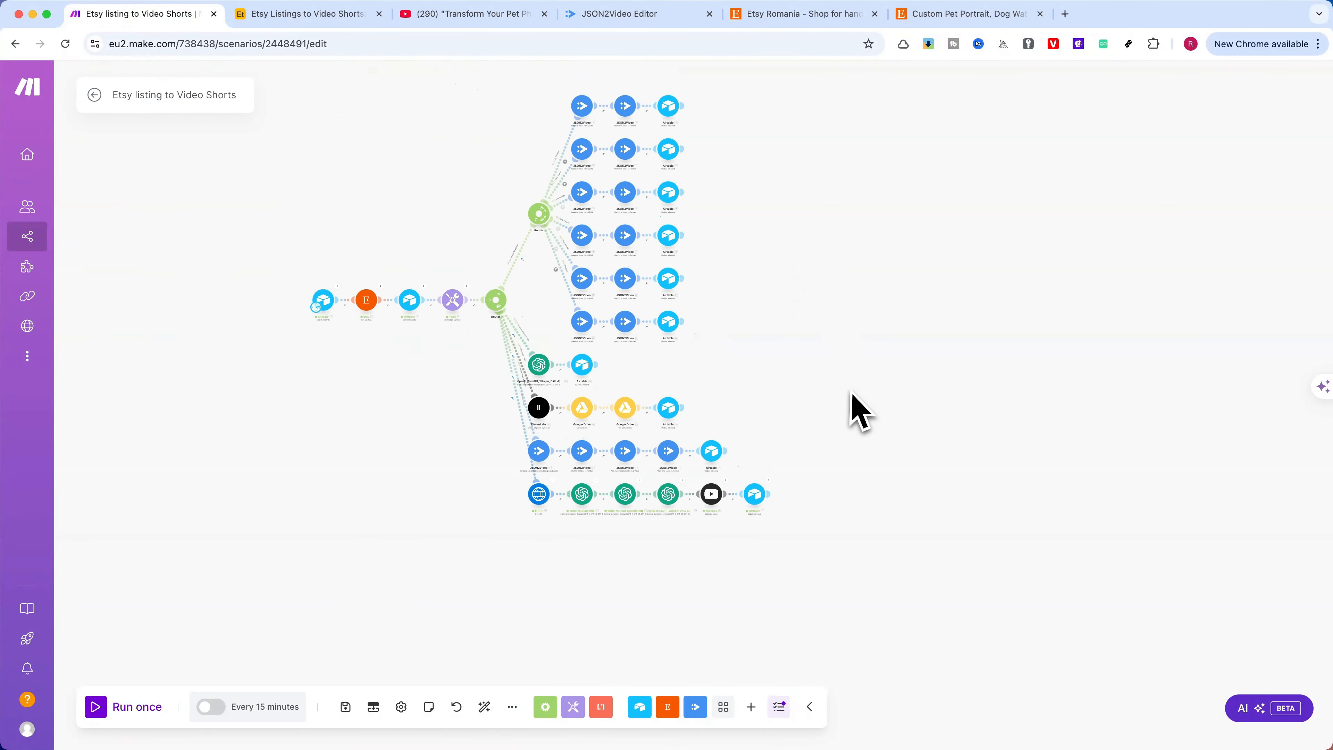
click(1064, 14)
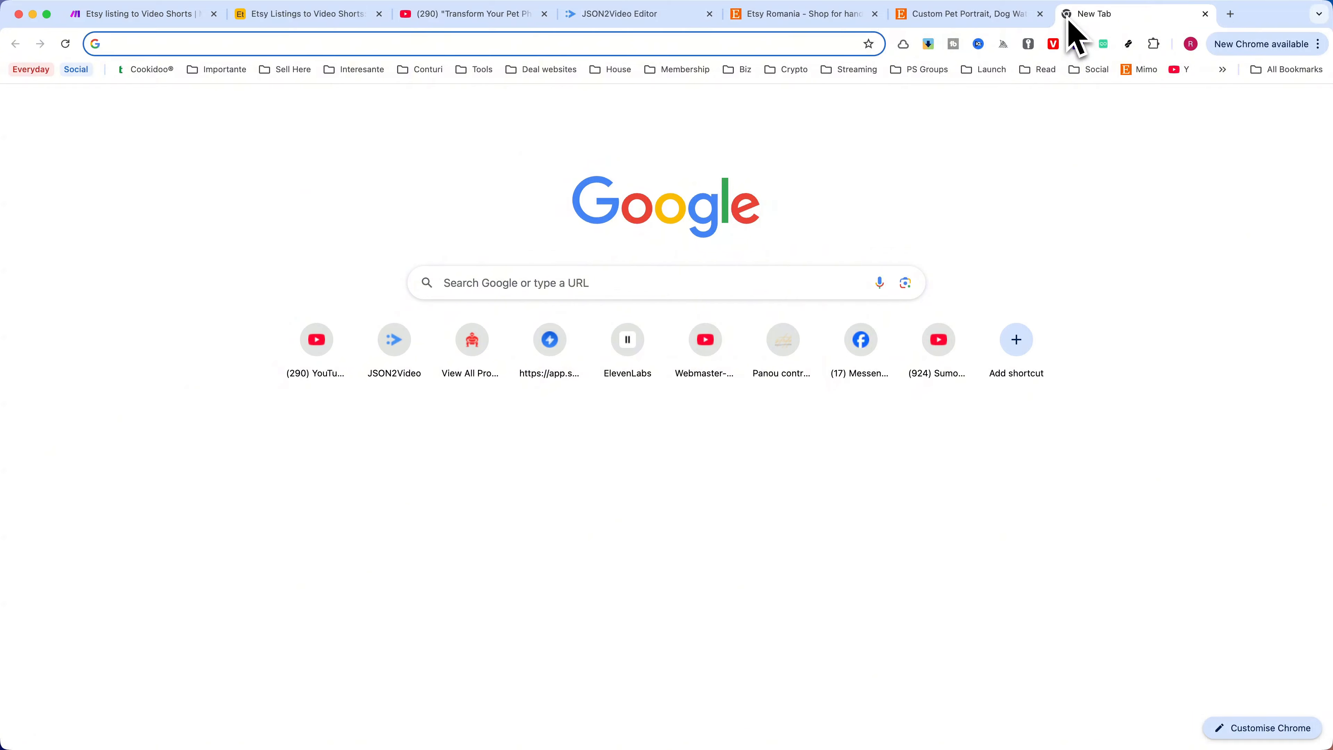
text(sumo)
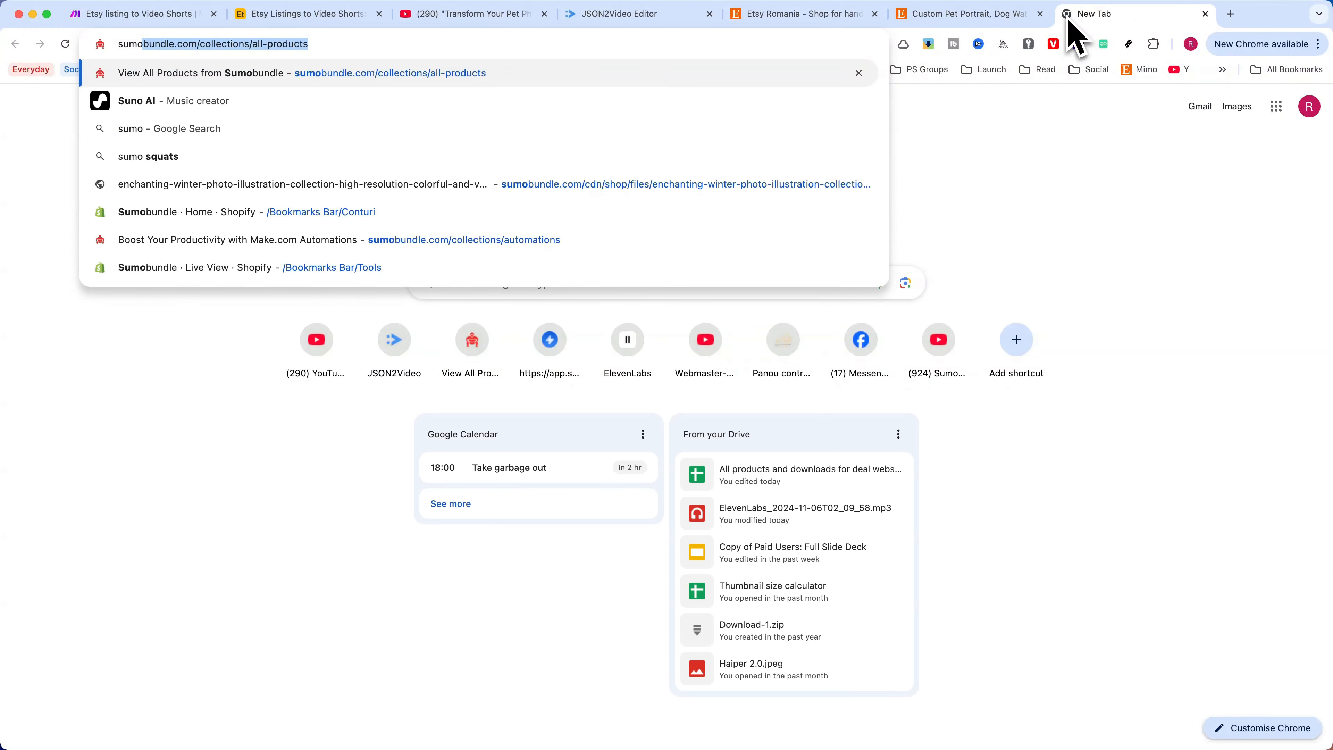
key(Return)
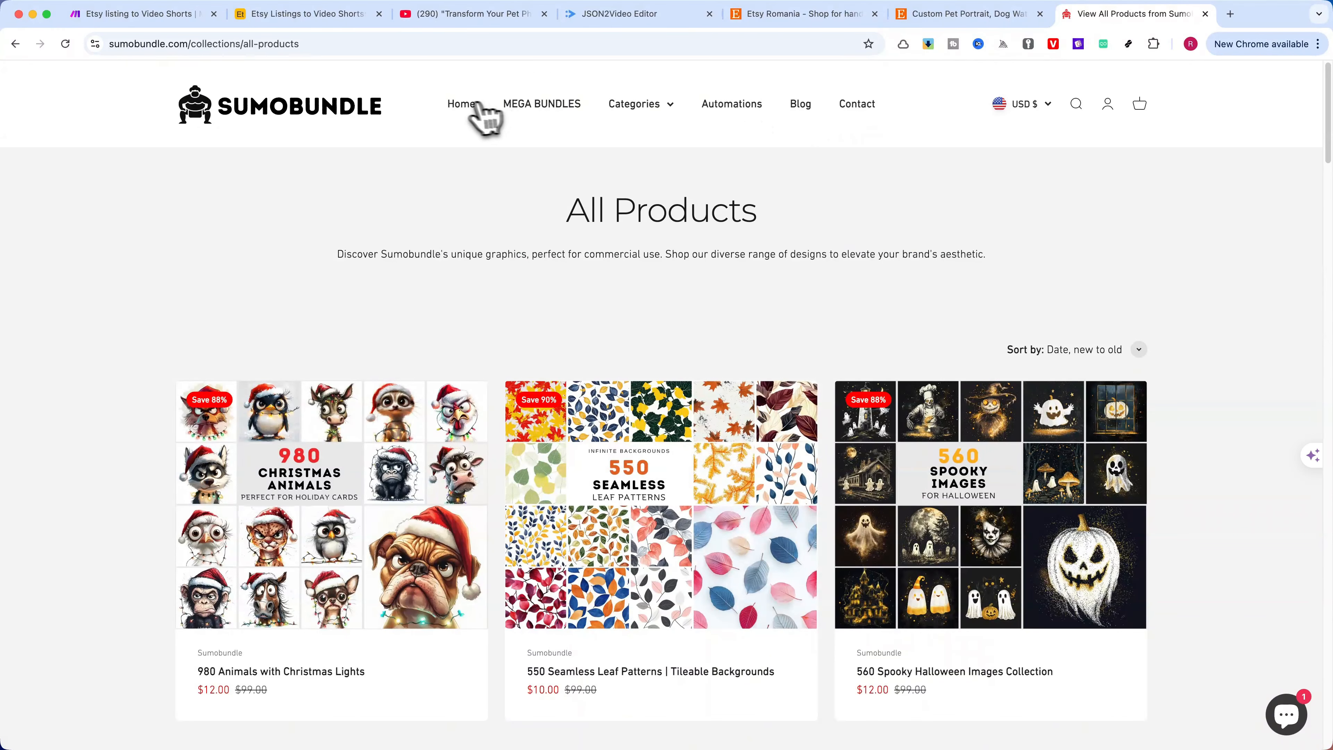
click(460, 105)
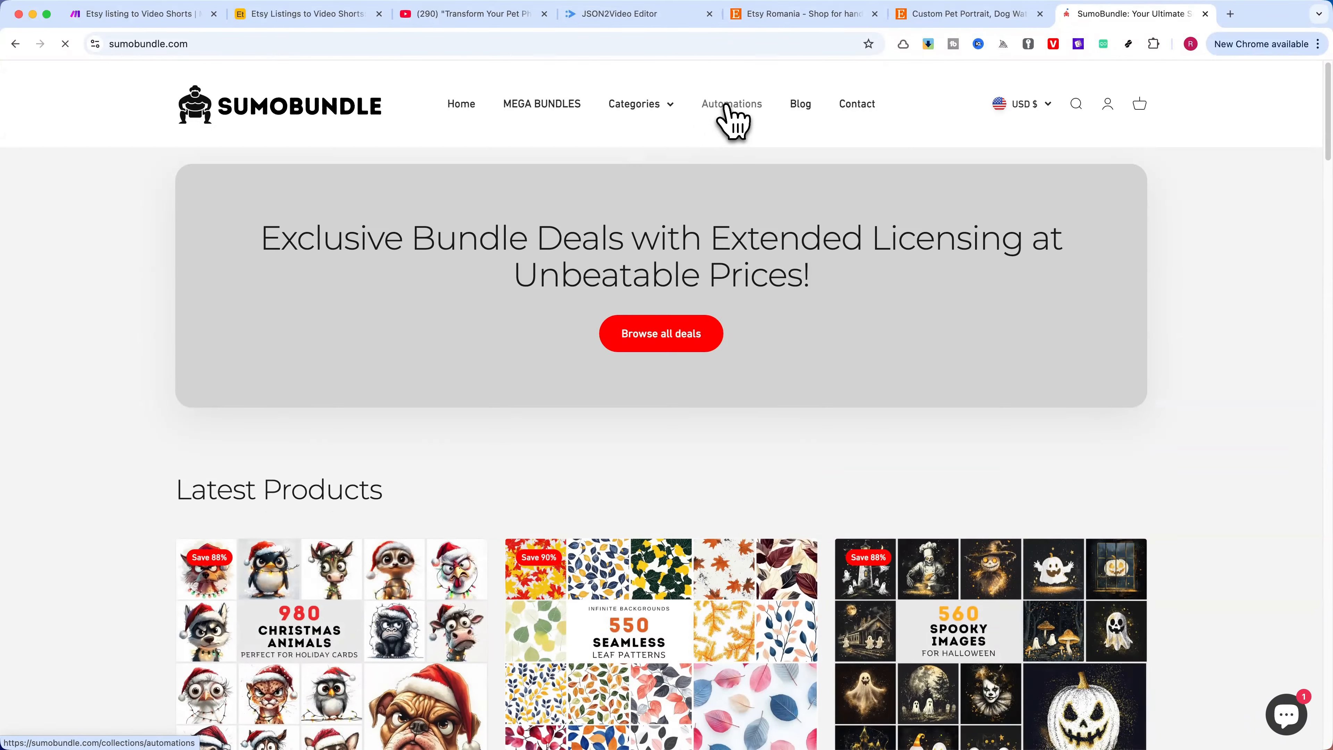
click(727, 105)
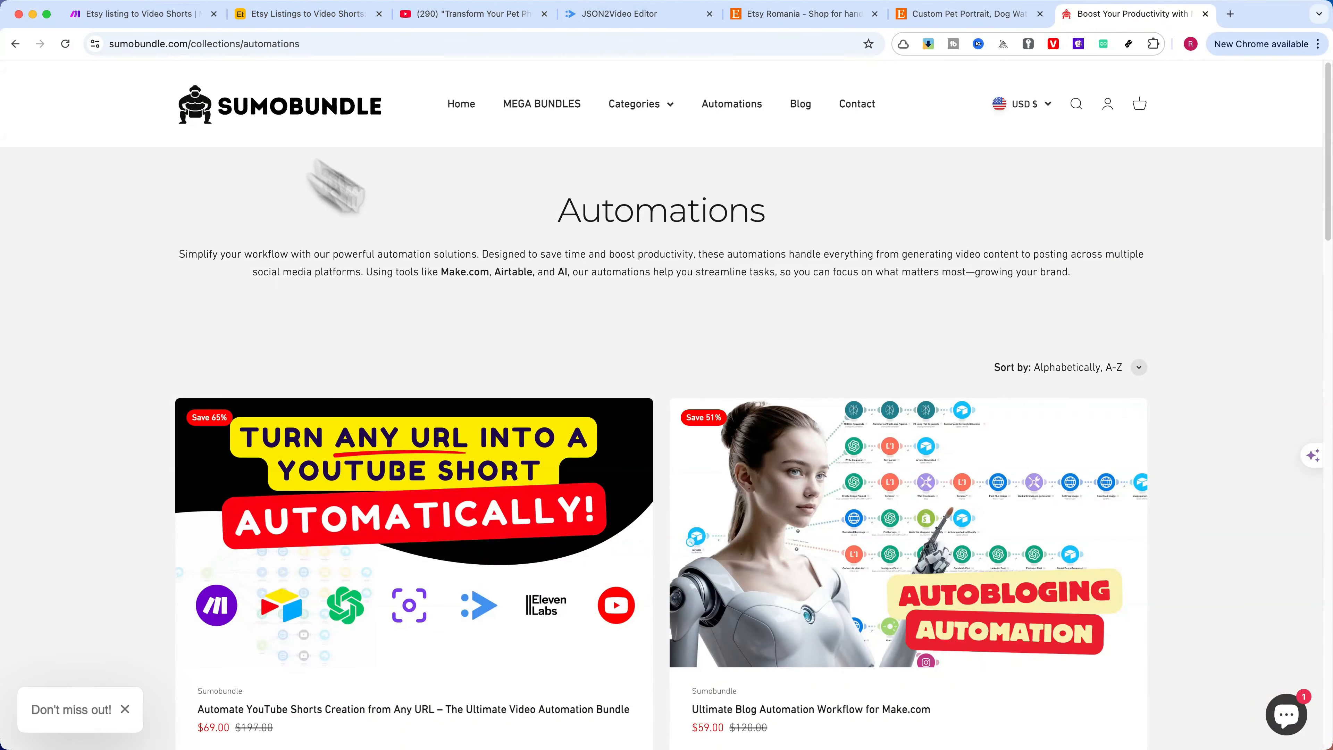
Revisit the Make scenario briefly, and return to the Sumobundle Automations page to look over its products
click(121, 15)
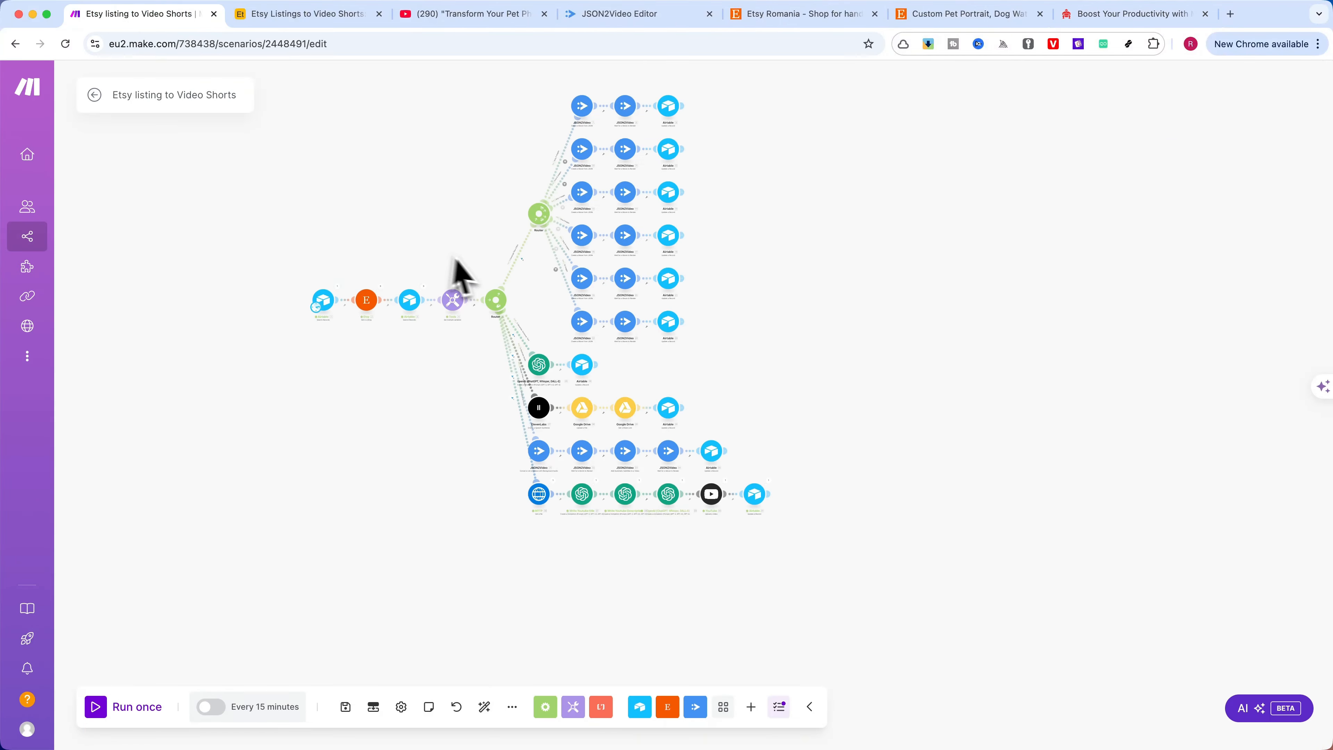
click(1128, 14)
scroll(794, 292, down, 5)
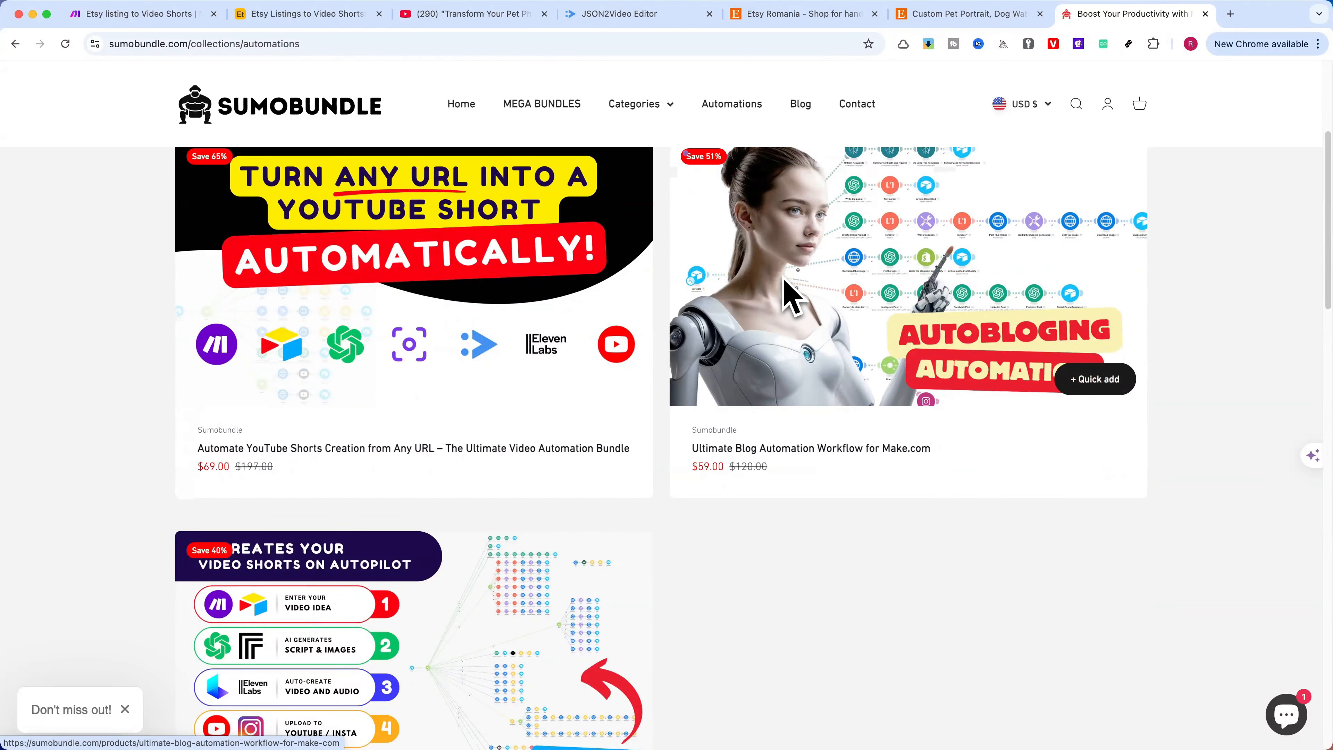
scroll(792, 298, up, 10)
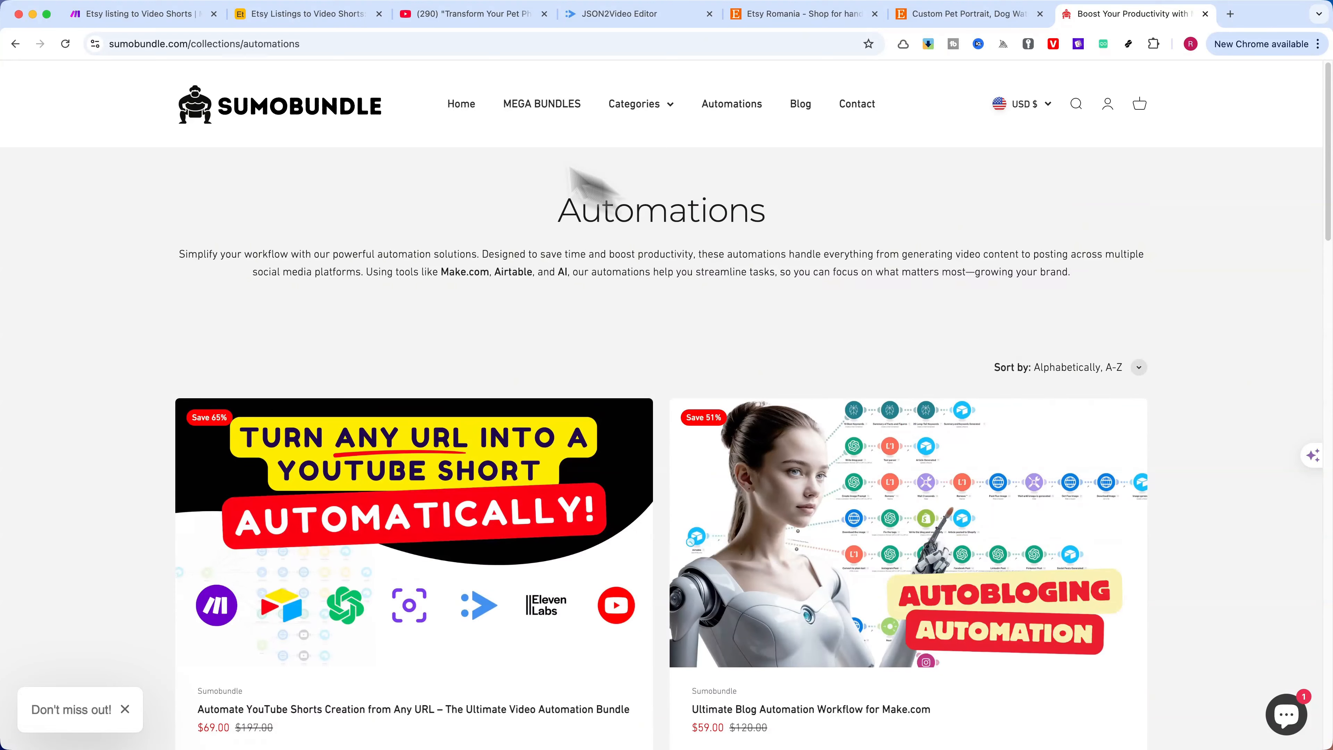
Switch back to the Make scenario and view the full layout of its routes
click(142, 21)
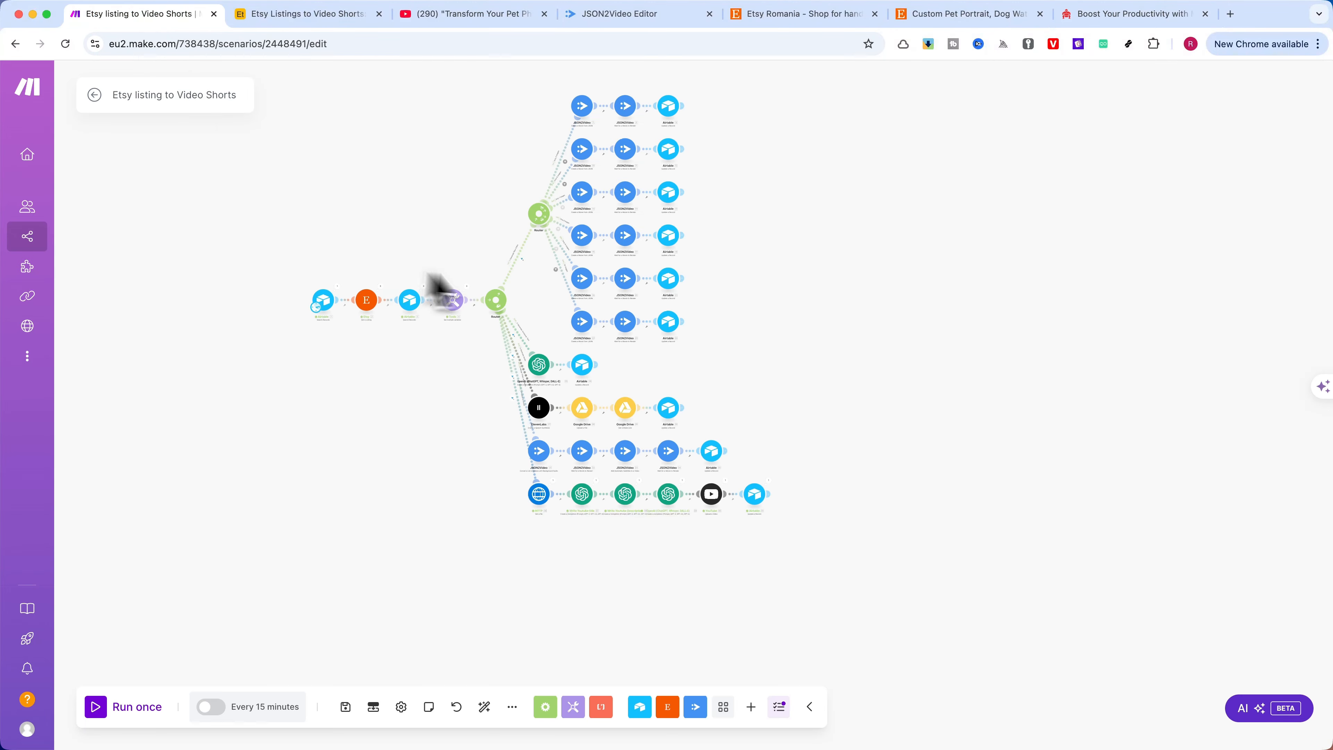
scroll(797, 316, up, 5)
drag(797, 302, 846, 300)
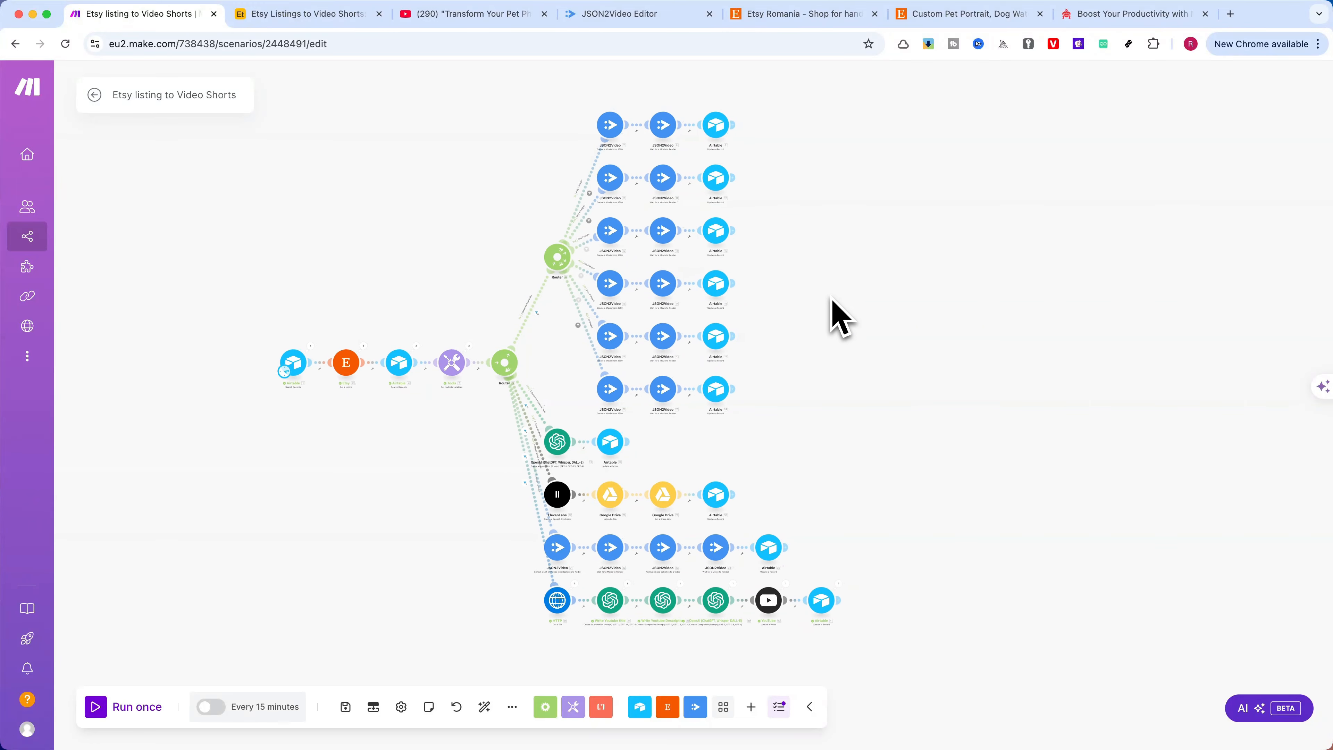
Return to the Sumobundle Automations page and examine the listed automation bundles, including the short video automation
click(1122, 13)
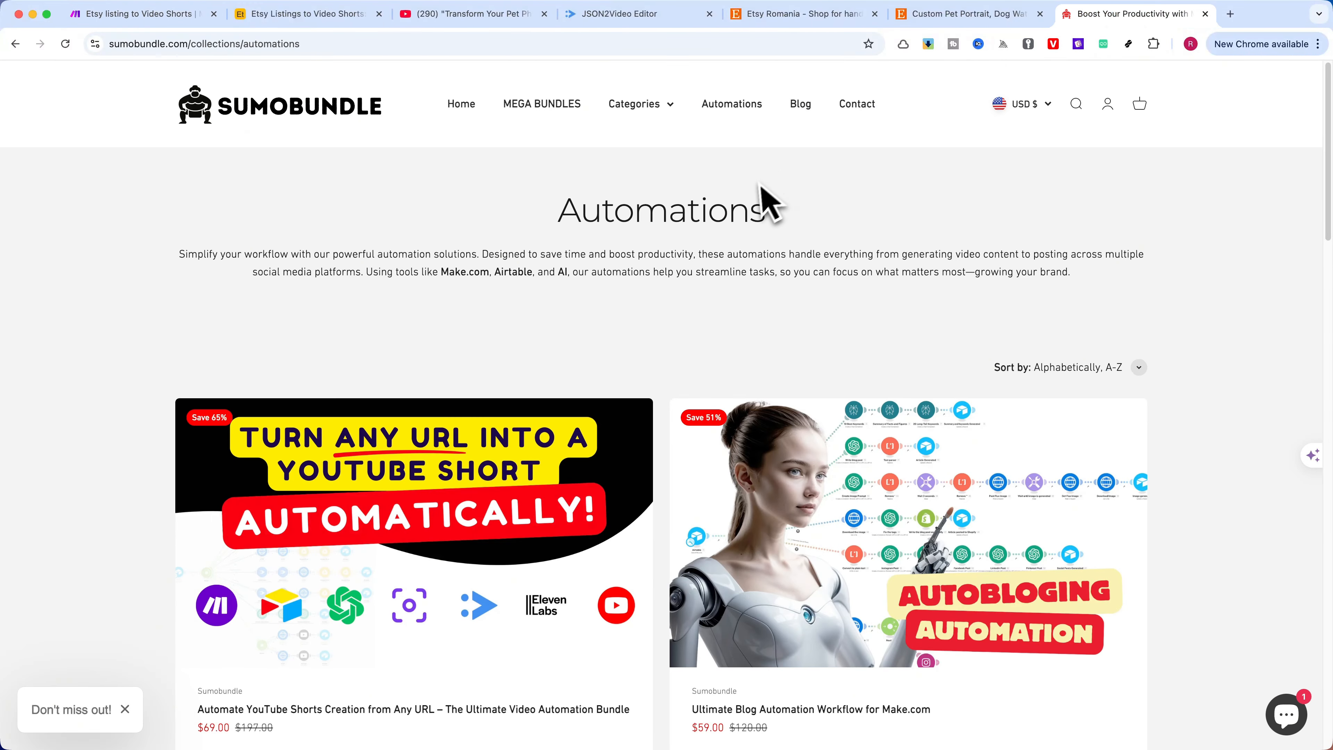
scroll(748, 183, down, 1)
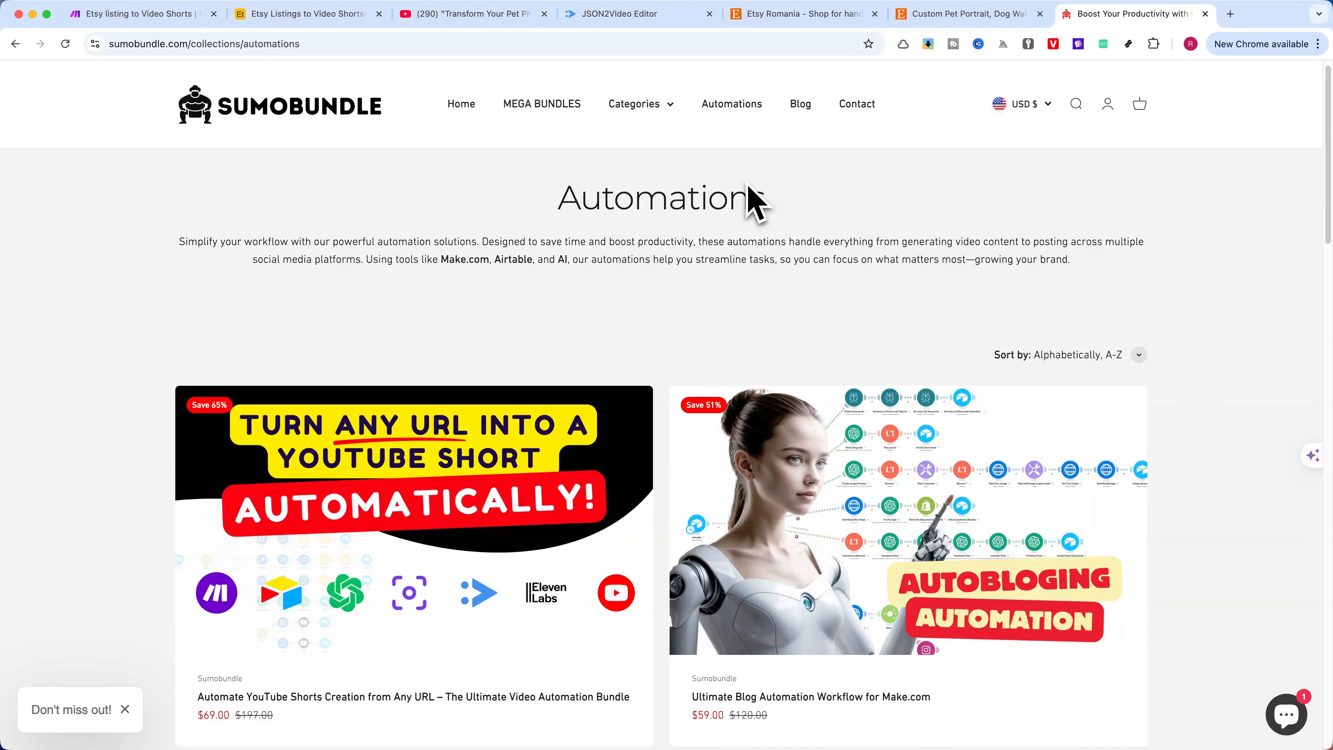
scroll(735, 231, down, 1)
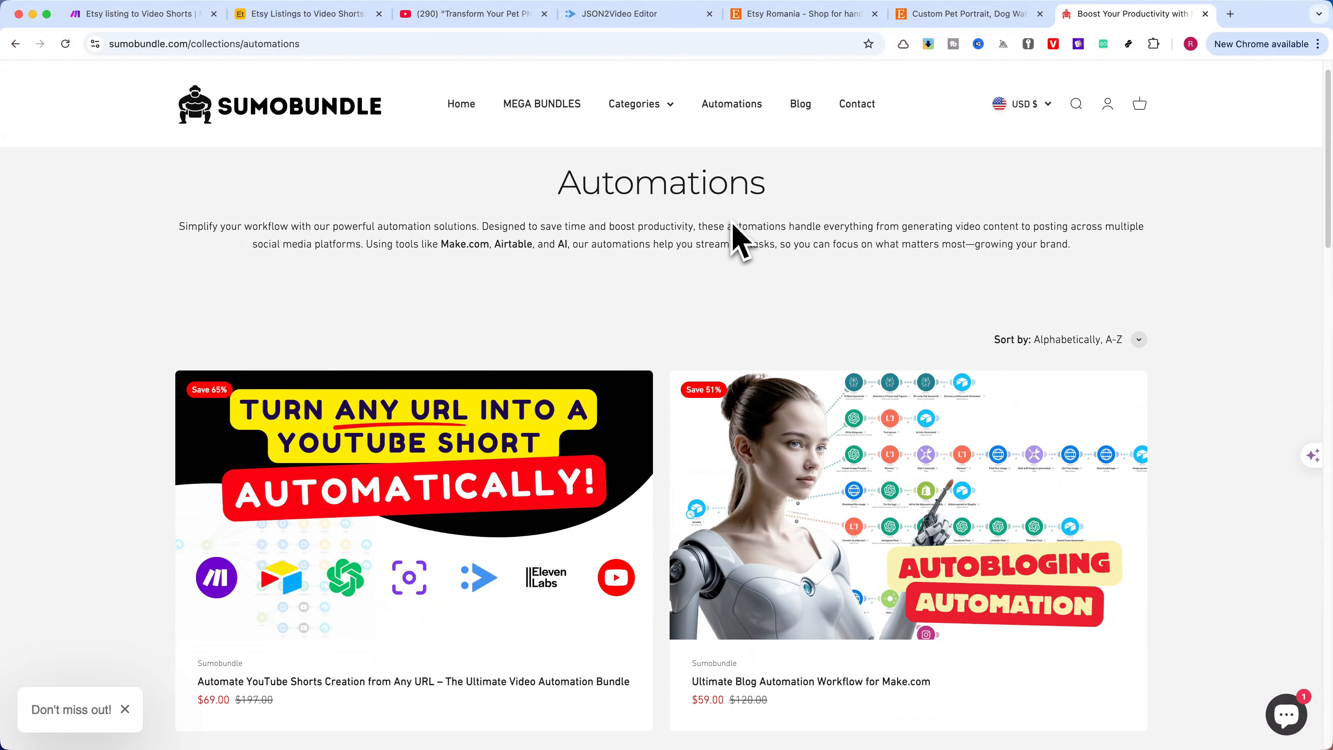
scroll(735, 228, down, 12)
scroll(735, 228, up, 14)
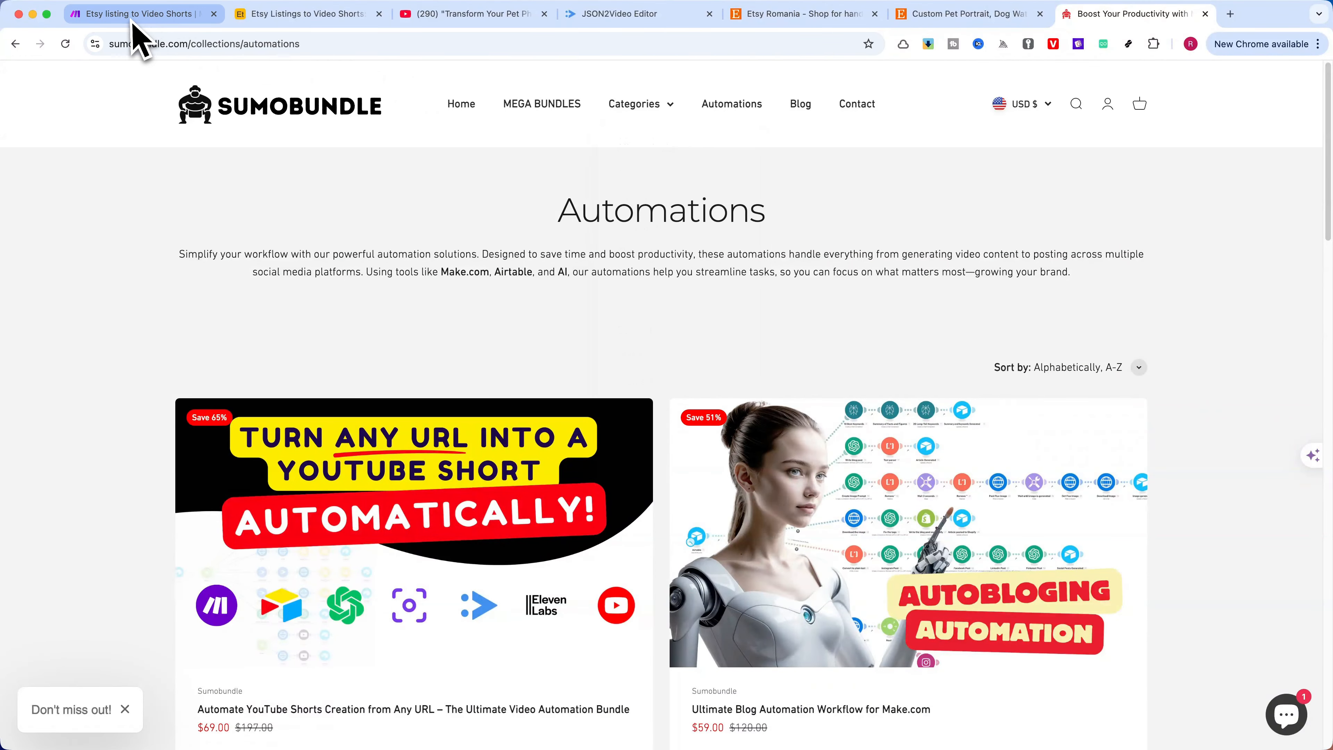
scroll(708, 304, down, 10)
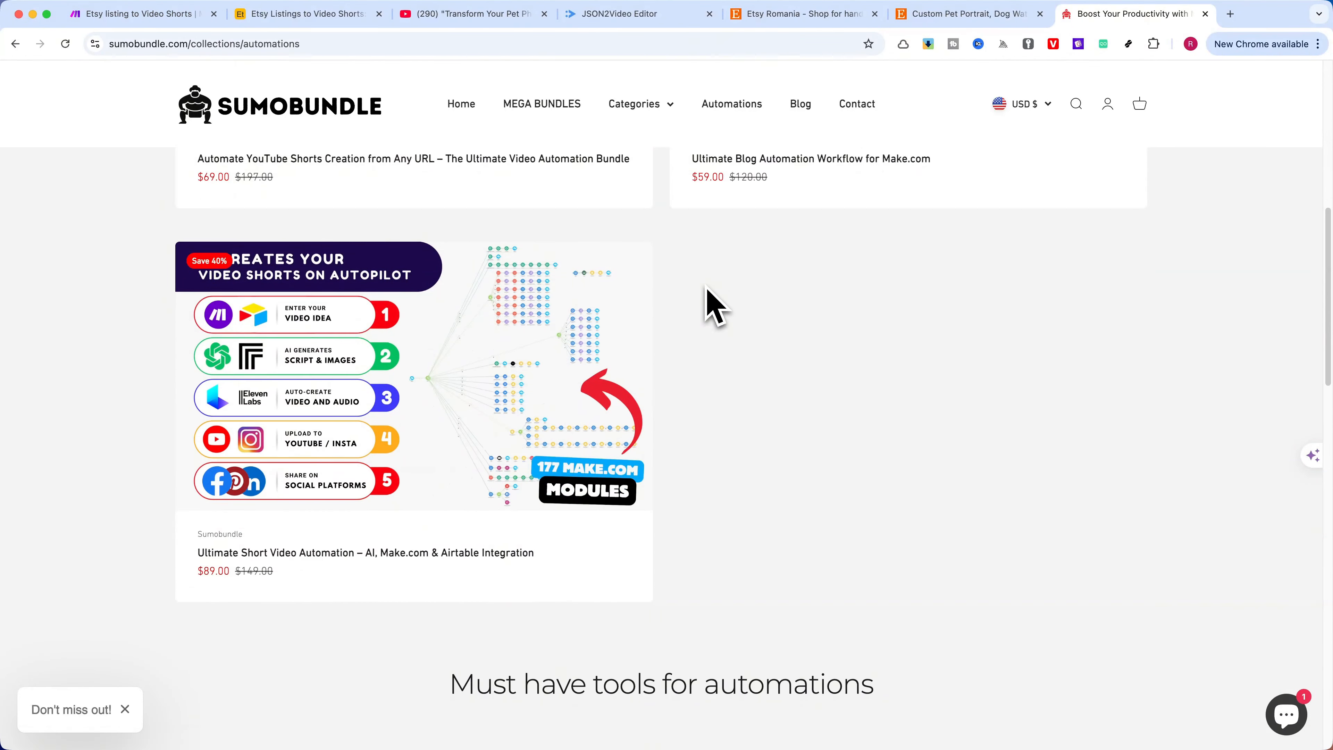
scroll(714, 404, up, 1)
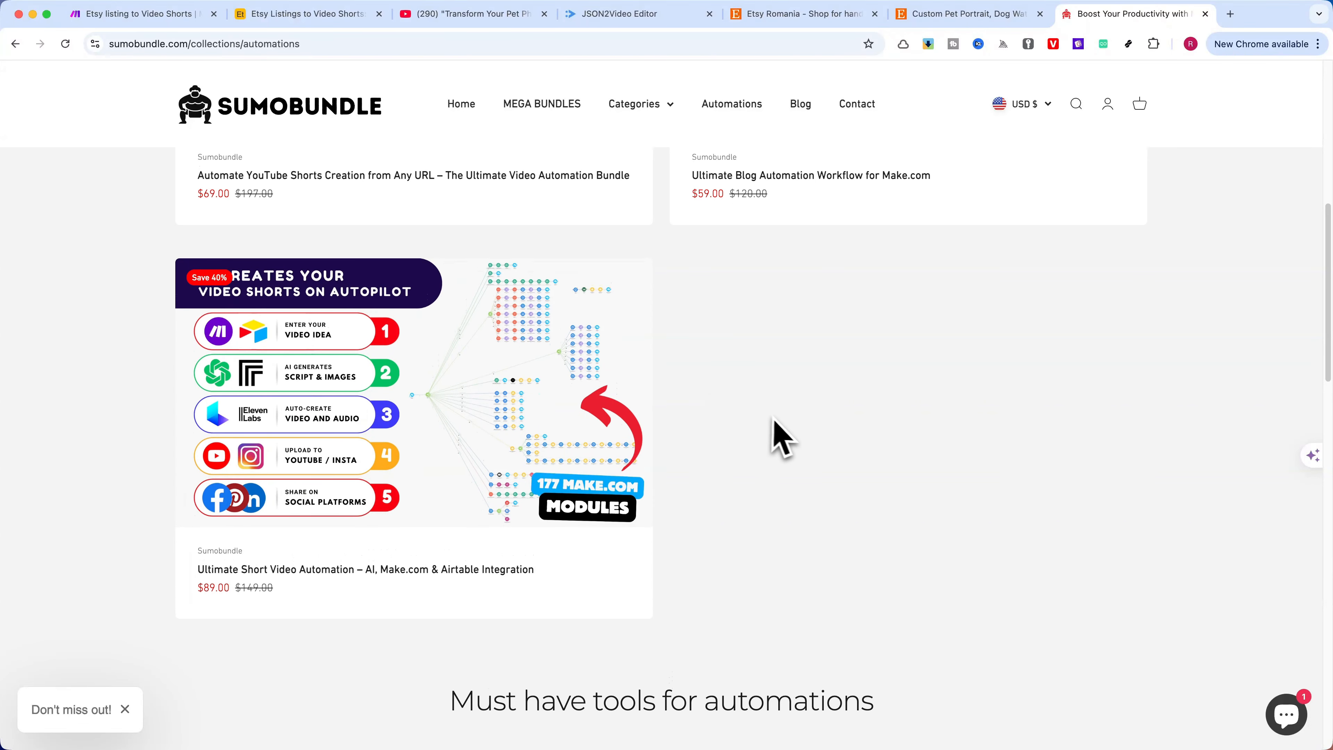
scroll(787, 438, up, 2)
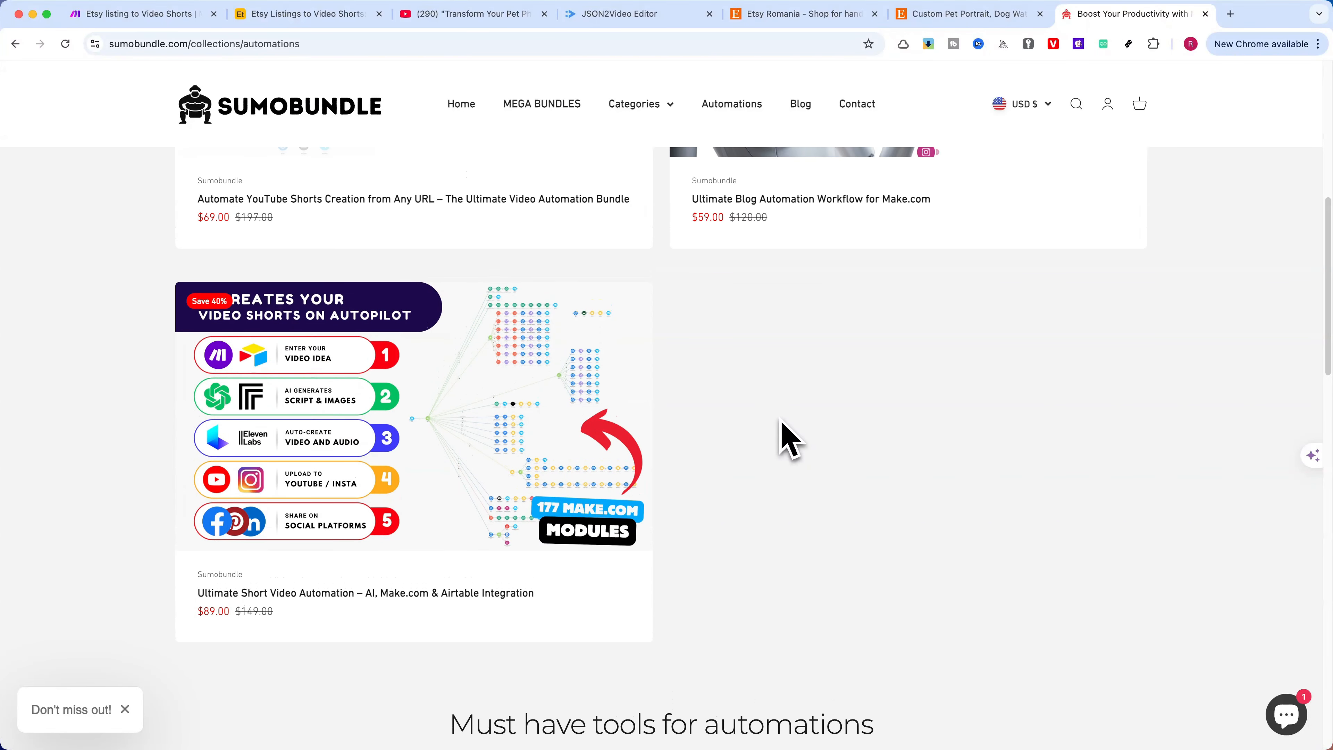